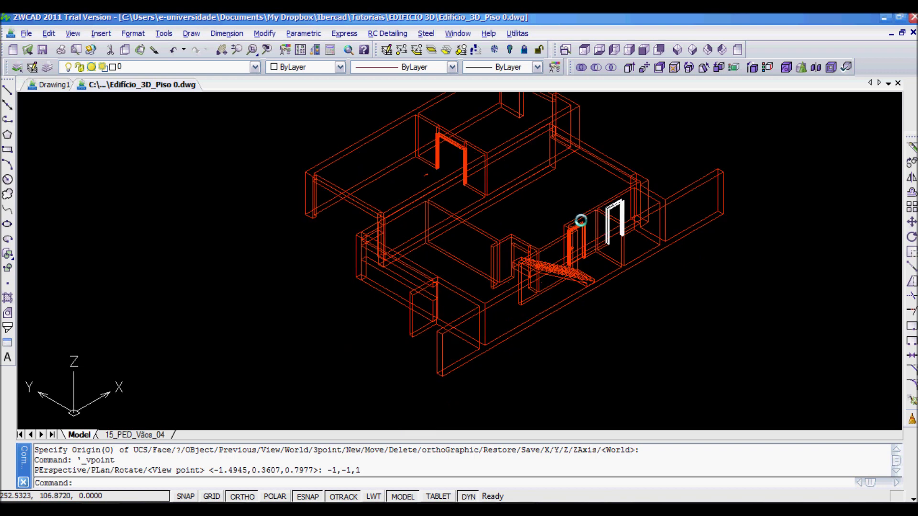
# - Attach Edifício_2D.dwg as an external reference at 0,0,0 with the default scale and rotation
pyautogui.scroll(-2, 492, 244)
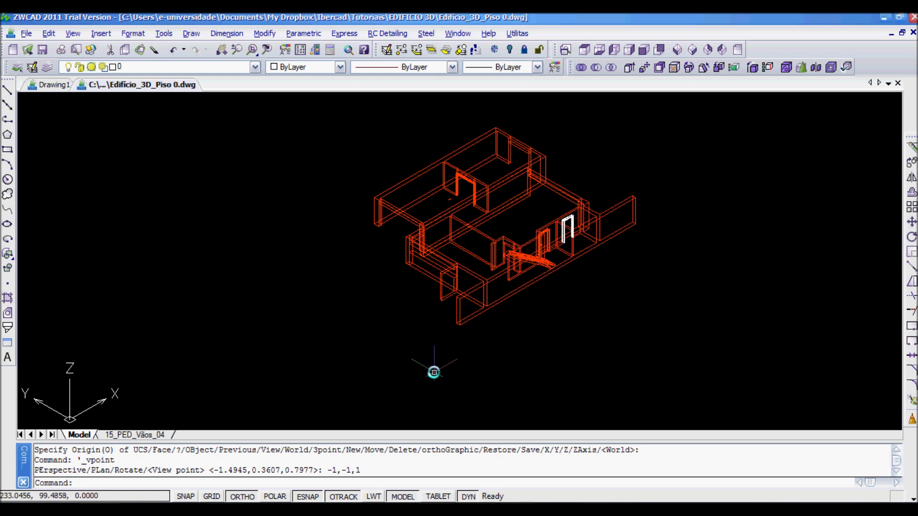
pyautogui.click(99, 33)
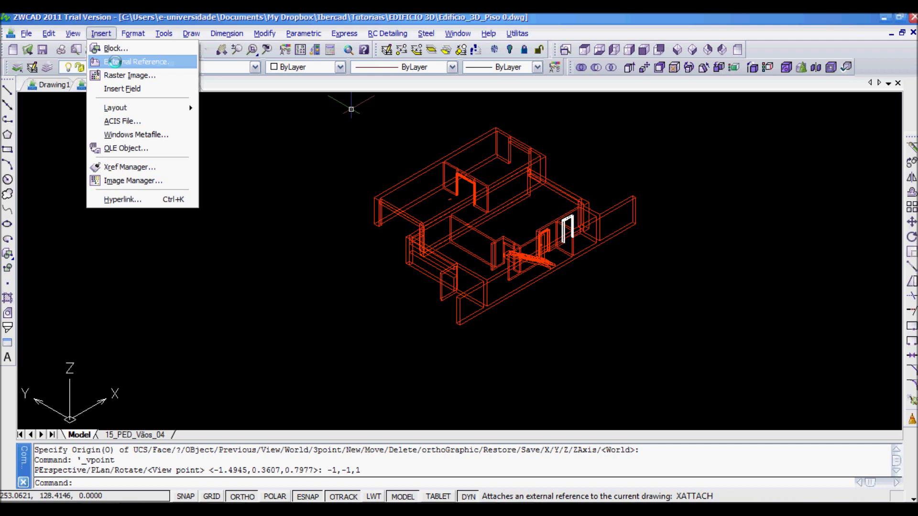
pyautogui.click(115, 61)
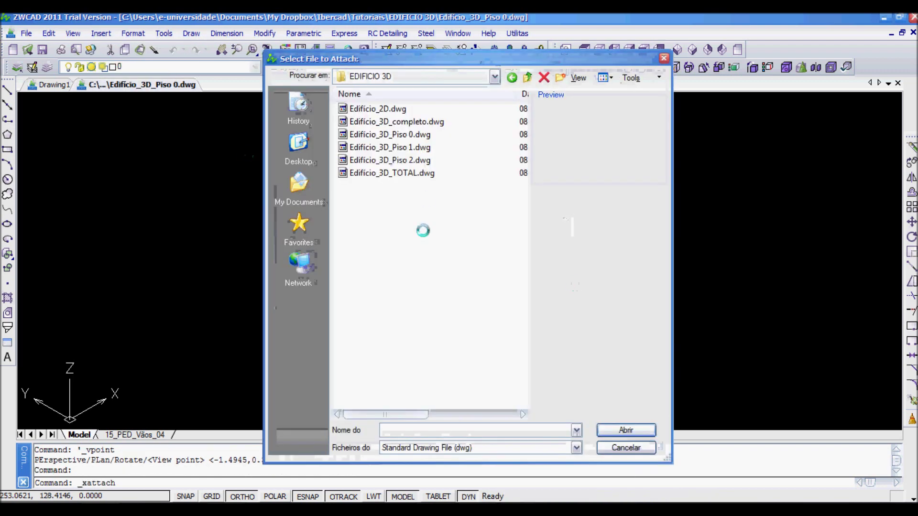
pyautogui.click(386, 107)
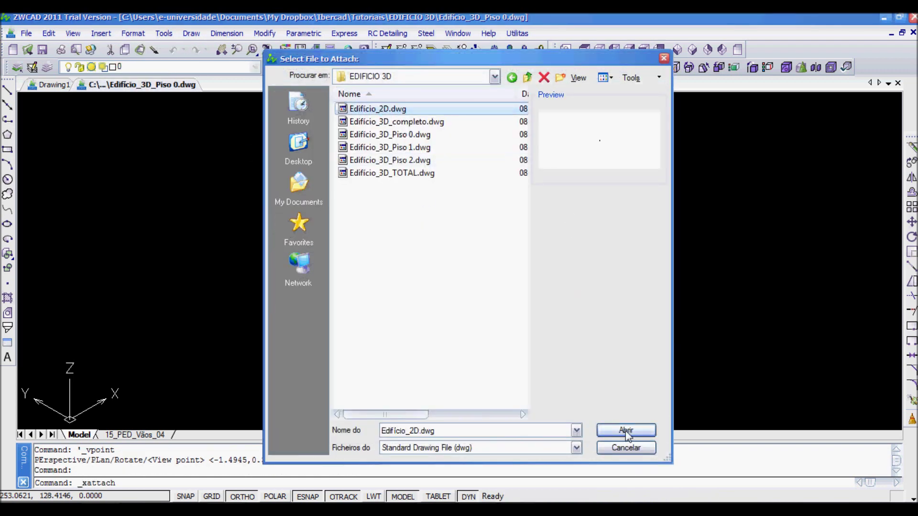
pyautogui.click(622, 432)
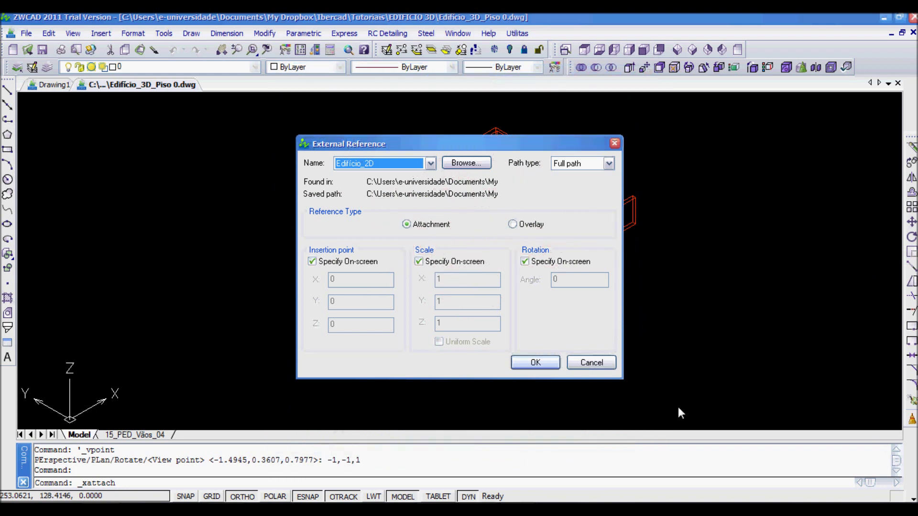
pyautogui.click(534, 363)
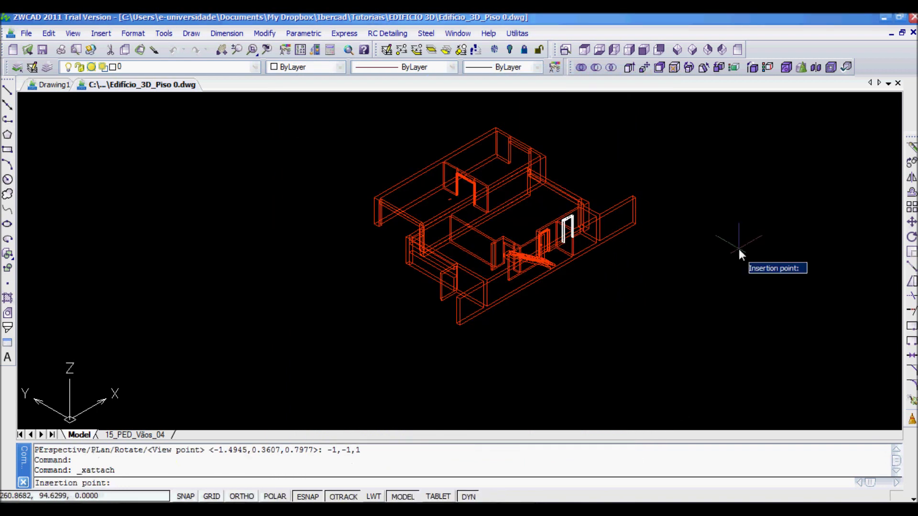
pyautogui.write('0,0,0')
pyautogui.press('Return')
pyautogui.press('Return')
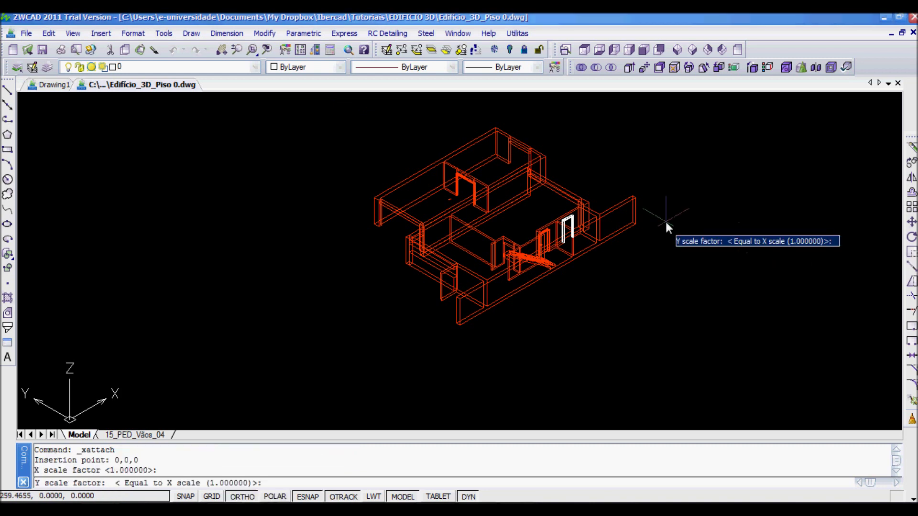
pyautogui.press('Return')
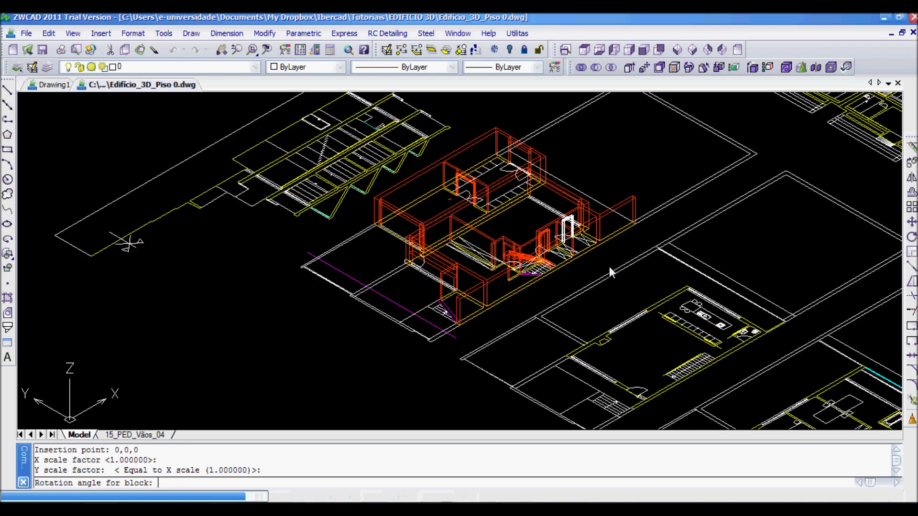
pyautogui.press('Return')
# - Unload the Edifício_2D external reference from the drawing
pyautogui.scroll(-3, 609, 266)
pyautogui.moveTo(584, 330); pyautogui.dragTo(507, 200, button='middle')
pyautogui.scroll(3, 354, 201)
pyautogui.scroll(1, 353, 196)
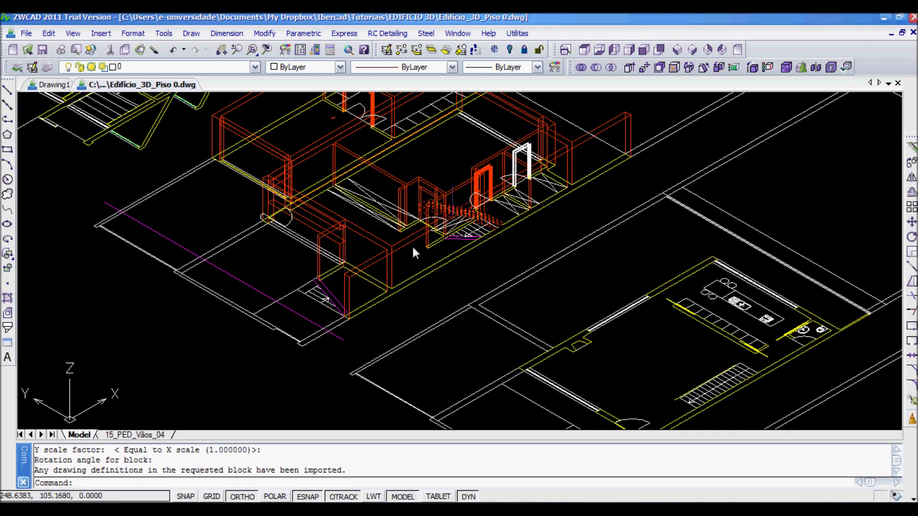
pyautogui.scroll(-1, 420, 285)
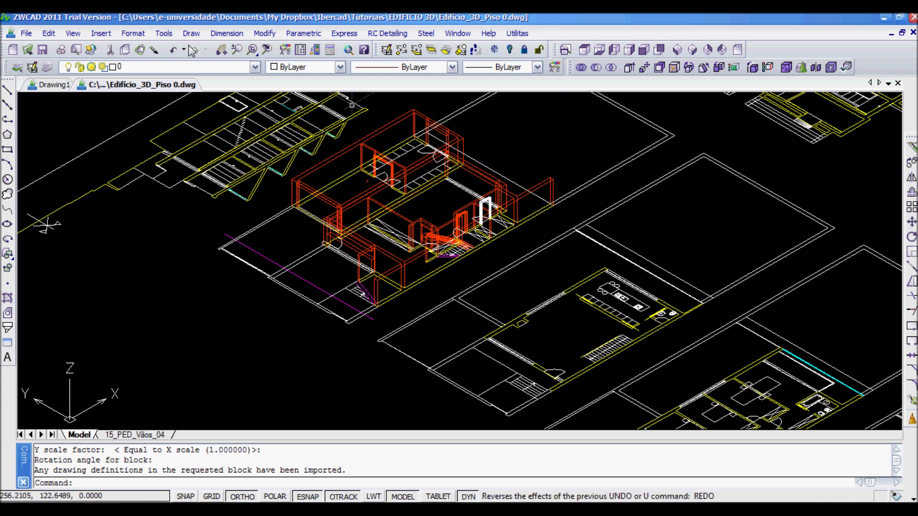
pyautogui.click(98, 35)
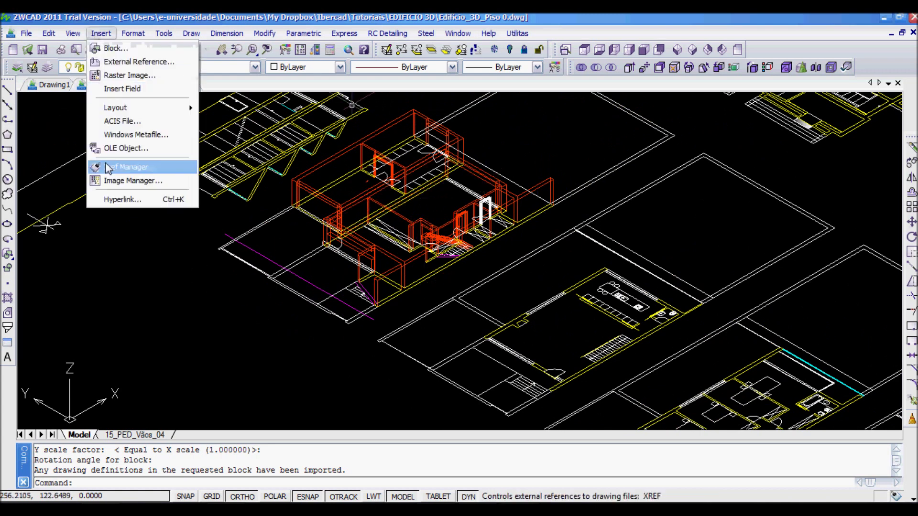
pyautogui.click(120, 167)
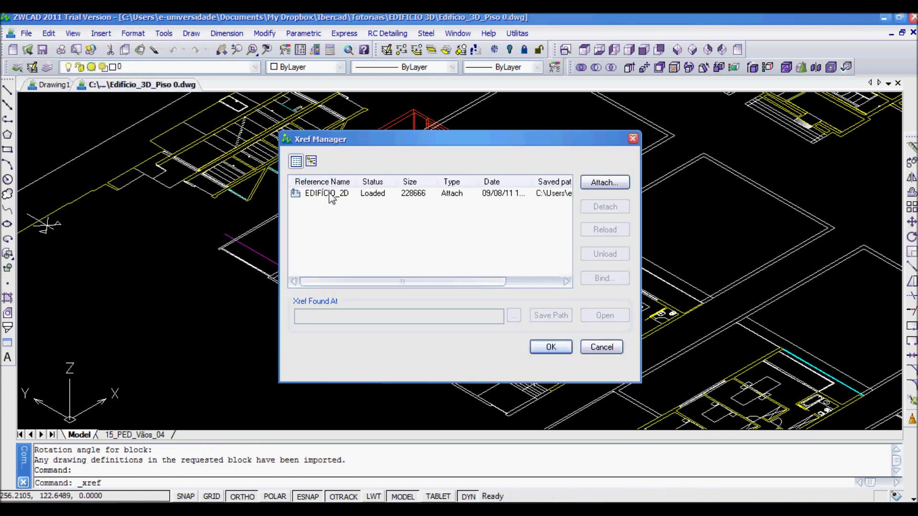
pyautogui.click(328, 194)
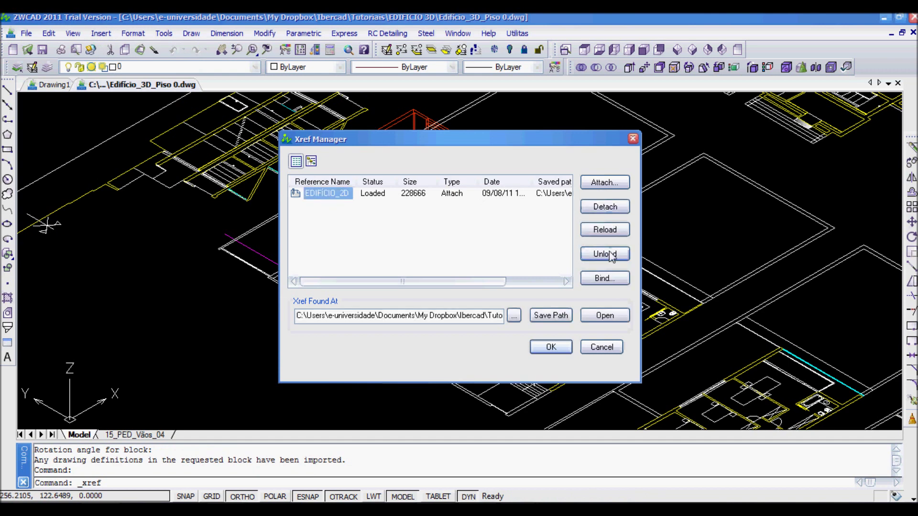
pyautogui.click(605, 254)
pyautogui.click(550, 347)
# - Reload the Edifício_2D external reference
pyautogui.rightClick(542, 218)
pyautogui.click(576, 225)
pyautogui.click(330, 194)
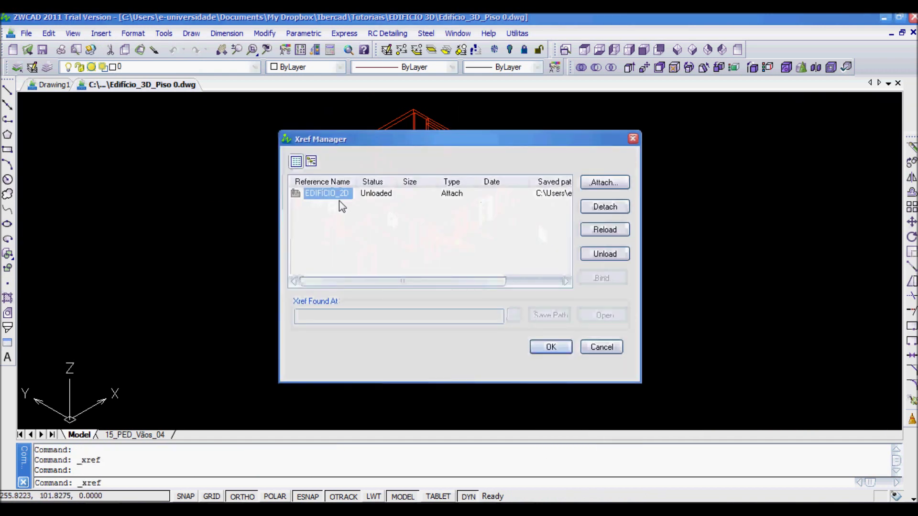
pyautogui.click(625, 229)
pyautogui.click(548, 348)
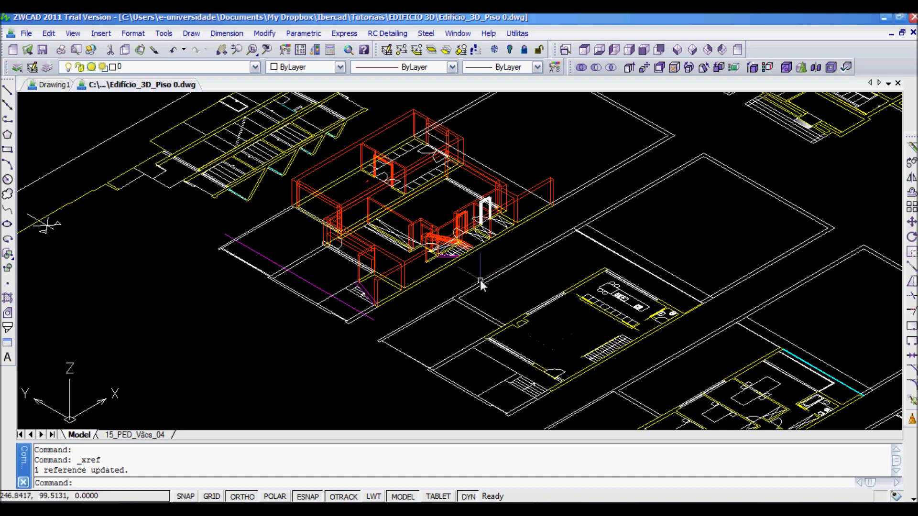
# - Unite the wall solids around the front window opening, including the end column, with the Union command
pyautogui.scroll(5, 418, 311)
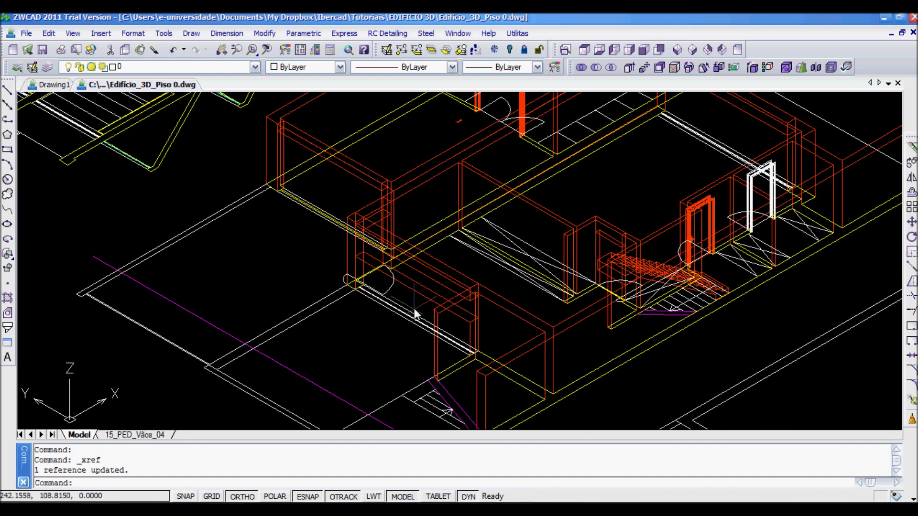
pyautogui.scroll(3, 414, 313)
pyautogui.write('union')
pyautogui.press('Return')
pyautogui.click(540, 309)
pyautogui.click(481, 351)
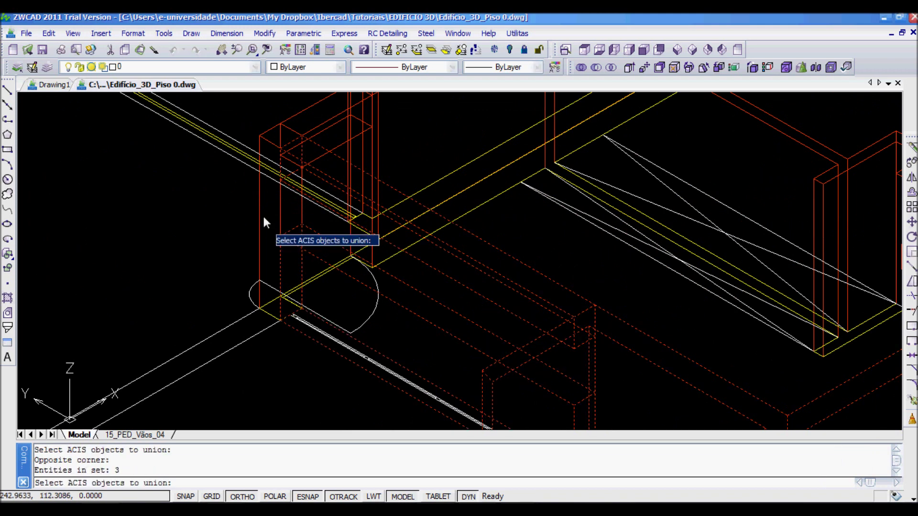
pyautogui.click(271, 209)
pyautogui.click(280, 212)
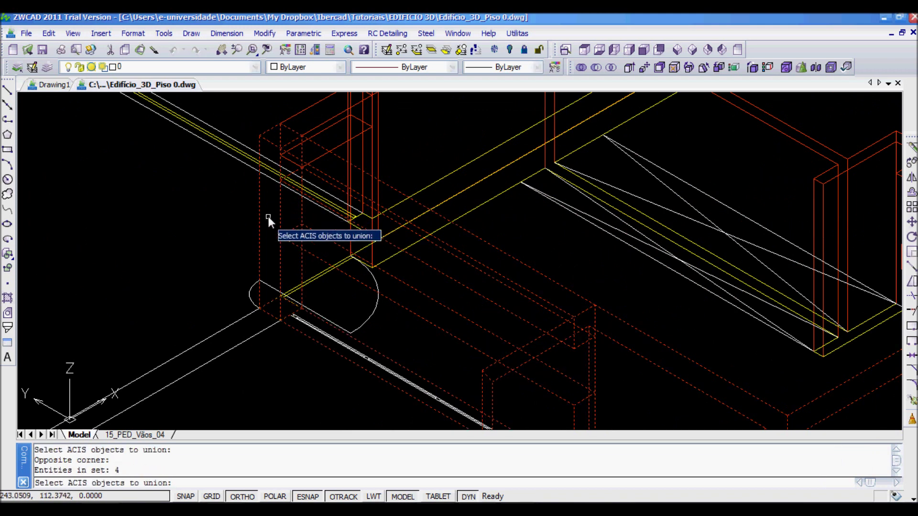
pyautogui.click(317, 128)
pyautogui.press('Return')
# - Unite the merged front wall with the adjoining corner column solid
pyautogui.scroll(4, 334, 170)
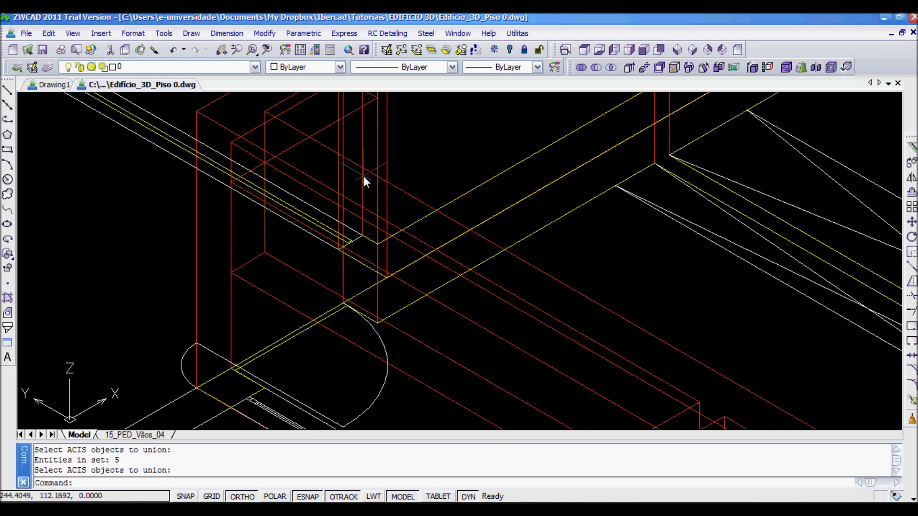
pyautogui.press('Return')
pyautogui.click(354, 180)
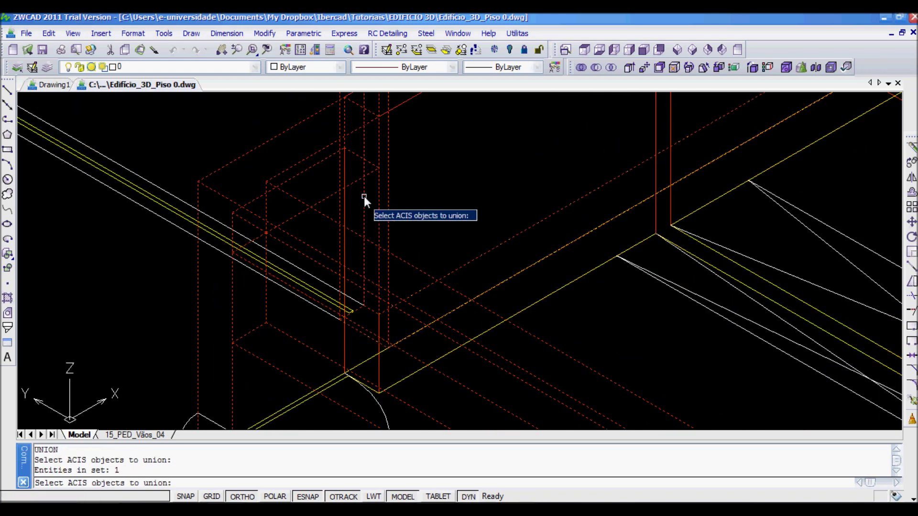
pyautogui.click(364, 198)
pyautogui.press('Return')
# - Unite the corner column with the long interior wall running back from it
pyautogui.scroll(-3, 390, 234)
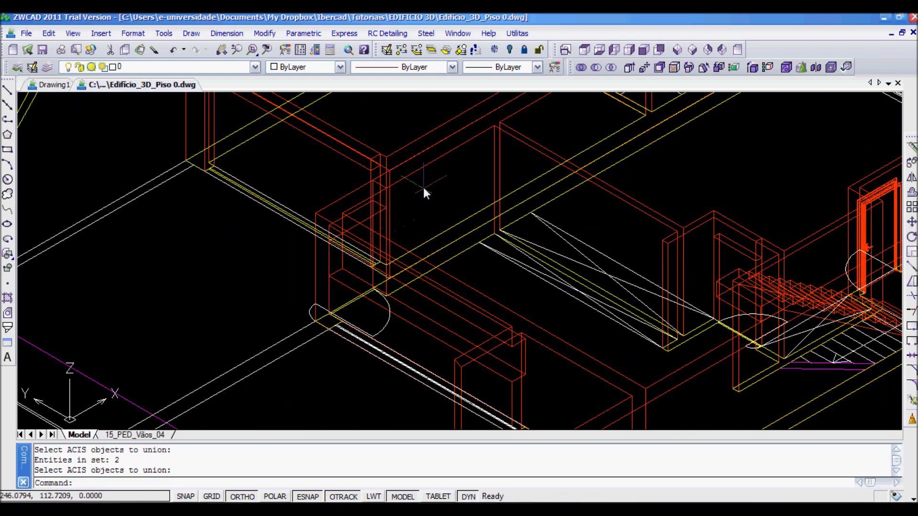
pyautogui.press('Return')
pyautogui.click(376, 199)
pyautogui.click(410, 178)
pyautogui.press('Return')
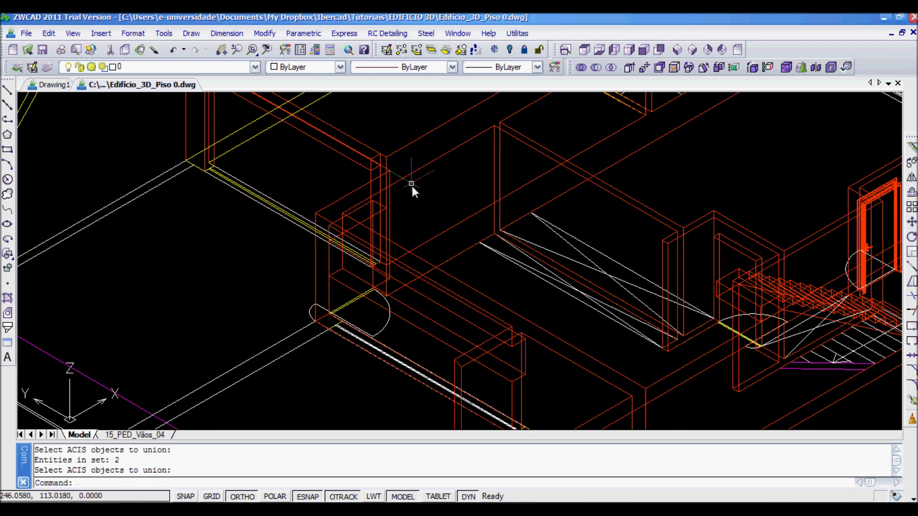
# - Examine the united ground-floor walls and the window frame in the neighbouring 2D floor plan
pyautogui.scroll(2, 430, 205)
pyautogui.scroll(3, 423, 227)
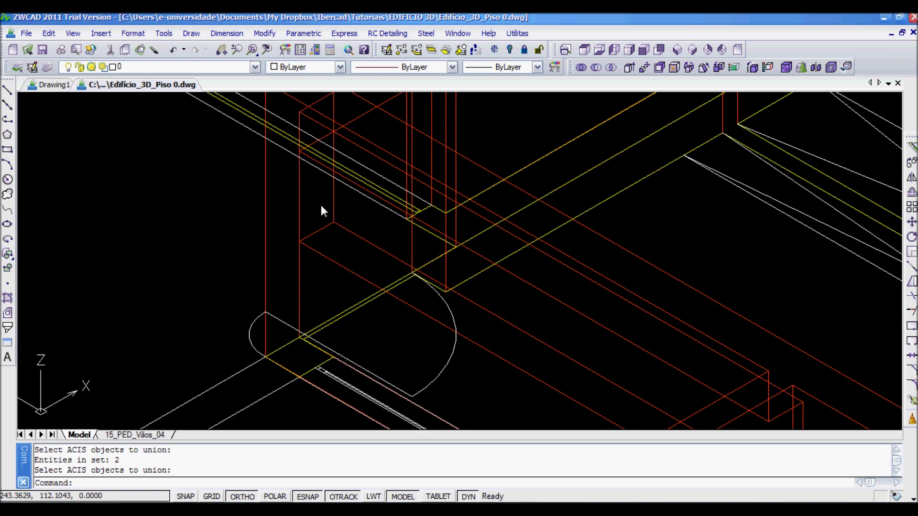
pyautogui.moveTo(314, 275); pyautogui.dragTo(234, 242, button='middle')
pyautogui.scroll(-2, 587, 386)
pyautogui.moveTo(587, 385); pyautogui.dragTo(497, 267, button='middle')
pyautogui.scroll(-8, 328, 217)
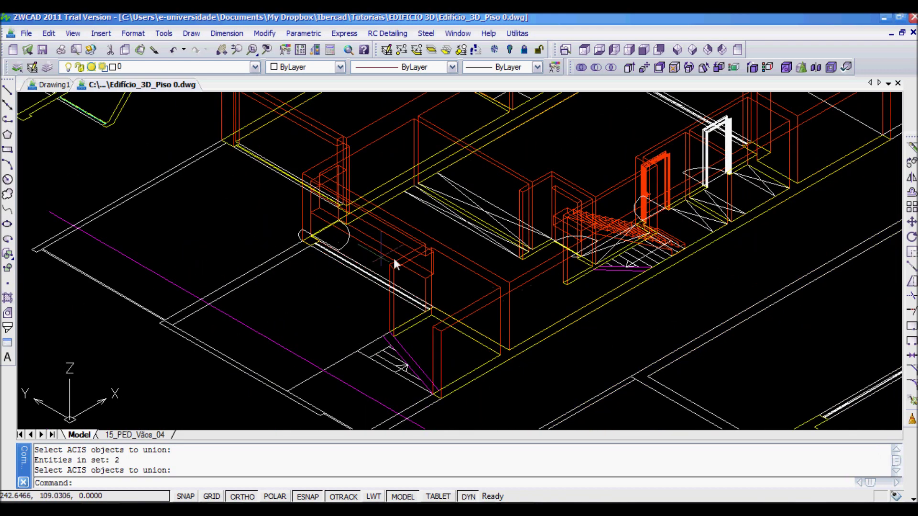
pyautogui.scroll(-5, 492, 210)
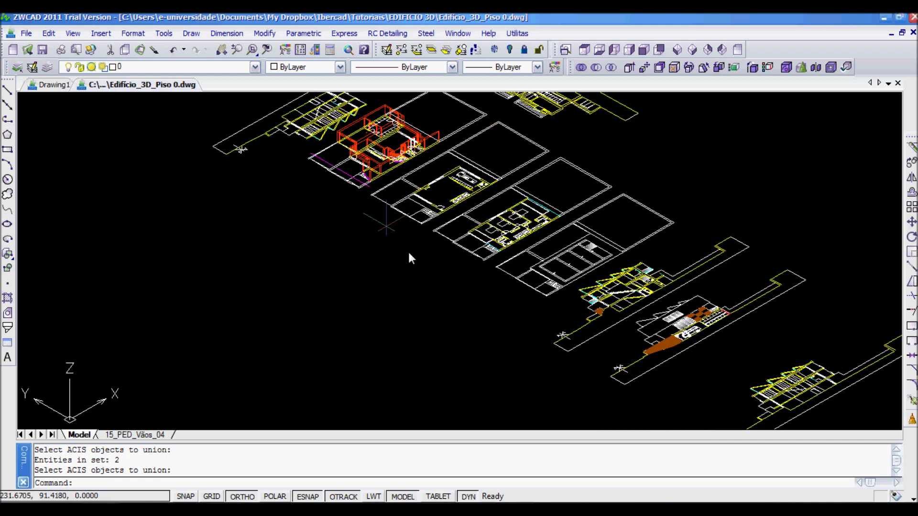
pyautogui.scroll(6, 403, 196)
pyautogui.scroll(3, 588, 244)
pyautogui.moveTo(566, 199); pyautogui.dragTo(522, 165, button='middle')
pyautogui.scroll(-3, 365, 283)
pyautogui.scroll(7, 466, 209)
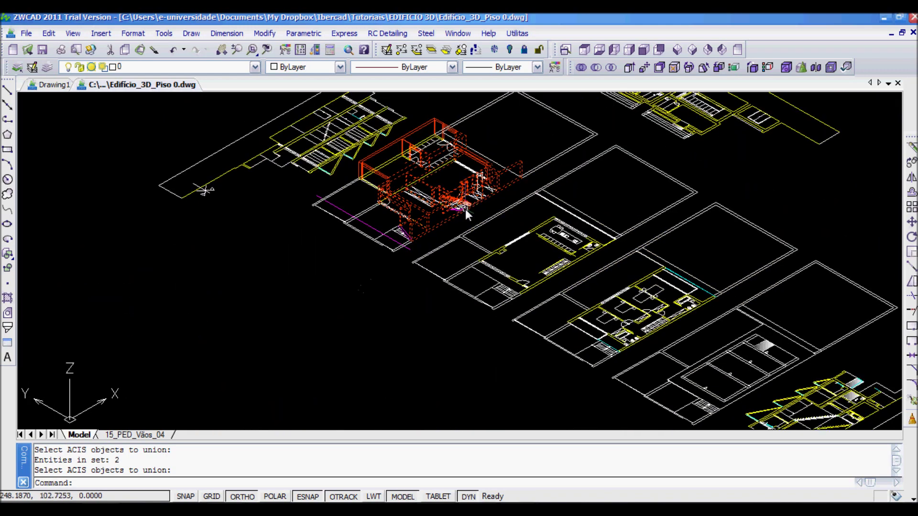
pyautogui.scroll(3, 438, 166)
pyautogui.scroll(-5, 426, 194)
pyautogui.scroll(2, 354, 183)
pyautogui.scroll(5, 377, 189)
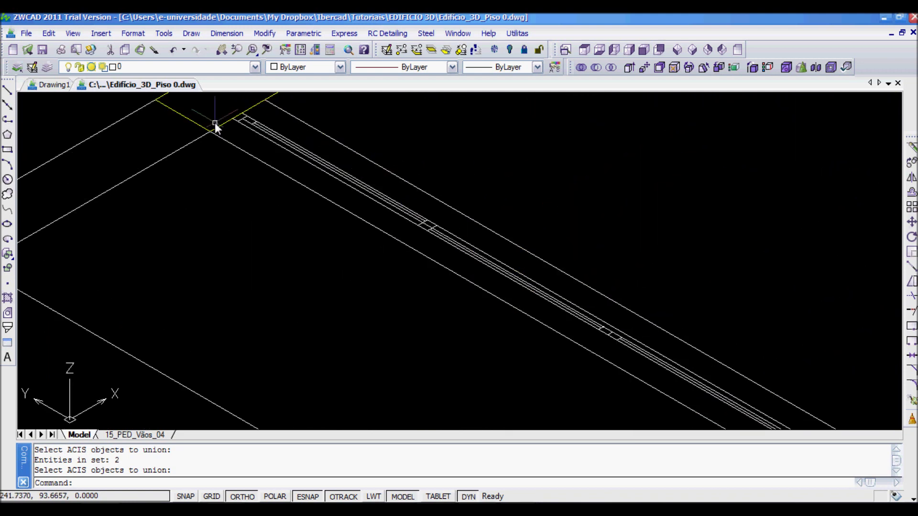
# - Start a box with its base on the rectangular end profile of the window frame in the neighbouring floor plan
pyautogui.moveTo(254, 145); pyautogui.dragTo(187, 153, button='middle')
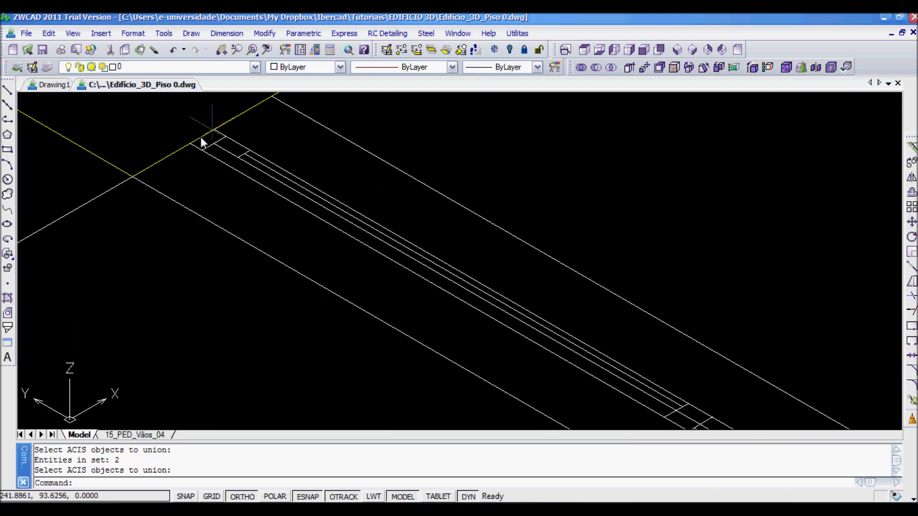
pyautogui.scroll(-2, 215, 172)
pyautogui.scroll(4, 215, 150)
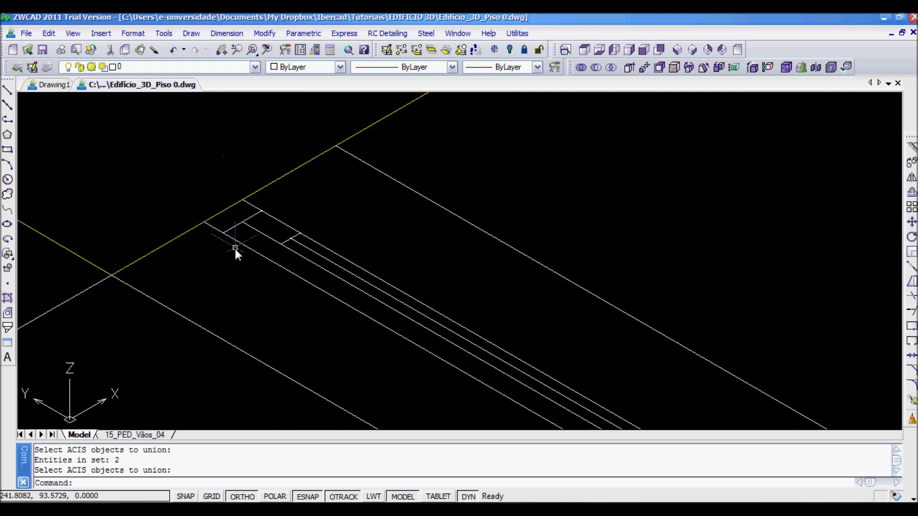
pyautogui.write('box')
pyautogui.press('Return')
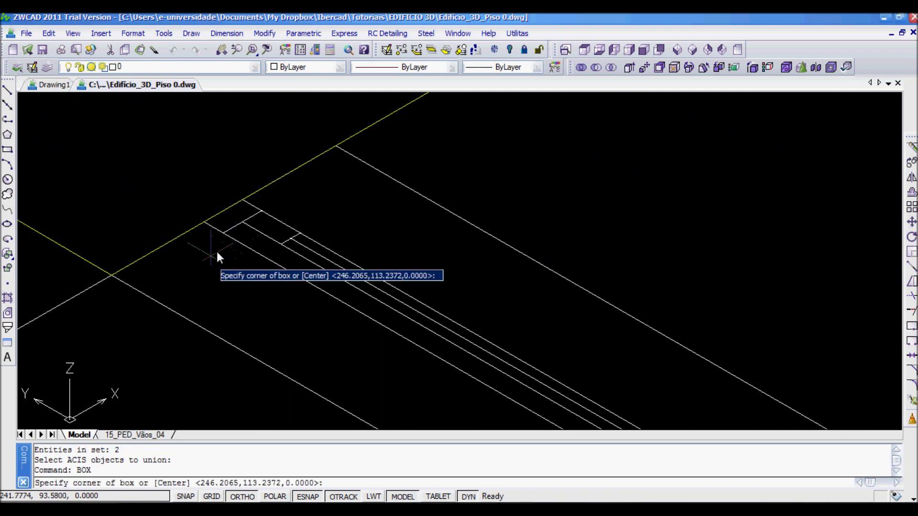
pyautogui.click(227, 234)
pyautogui.click(241, 196)
# - Define the box height from the lower and upper corners of the window opening in the 3D front wall
pyautogui.scroll(-3, 206, 177)
pyautogui.scroll(3, 436, 362)
pyautogui.scroll(-3, 236, 235)
pyautogui.scroll(5, 232, 224)
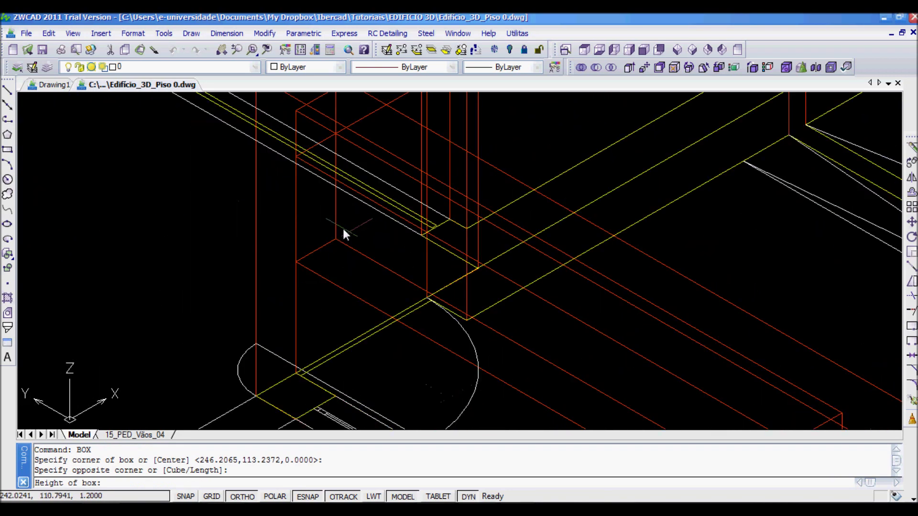
pyautogui.click(300, 261)
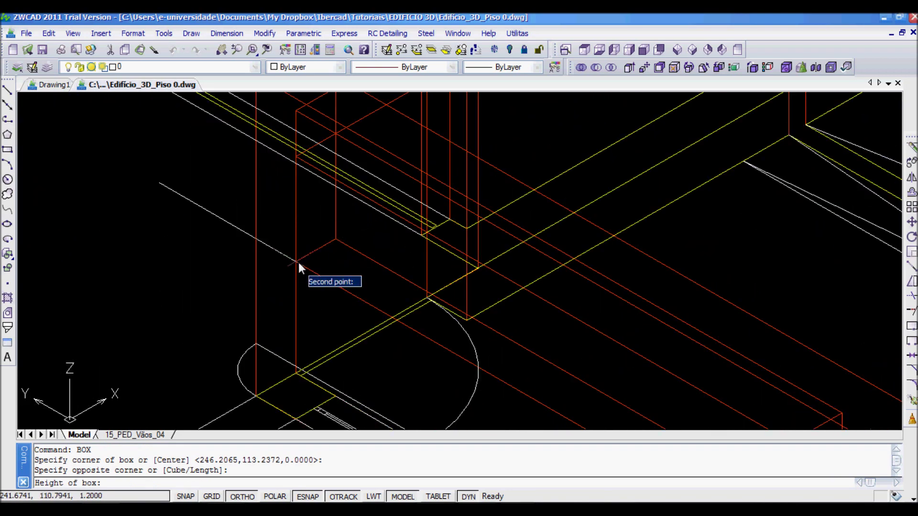
pyautogui.click(297, 163)
# - Delete the thin vertical box standing at the end of the window frame in the neighbouring floor plan
pyautogui.scroll(-3, 297, 162)
pyautogui.scroll(5, 368, 262)
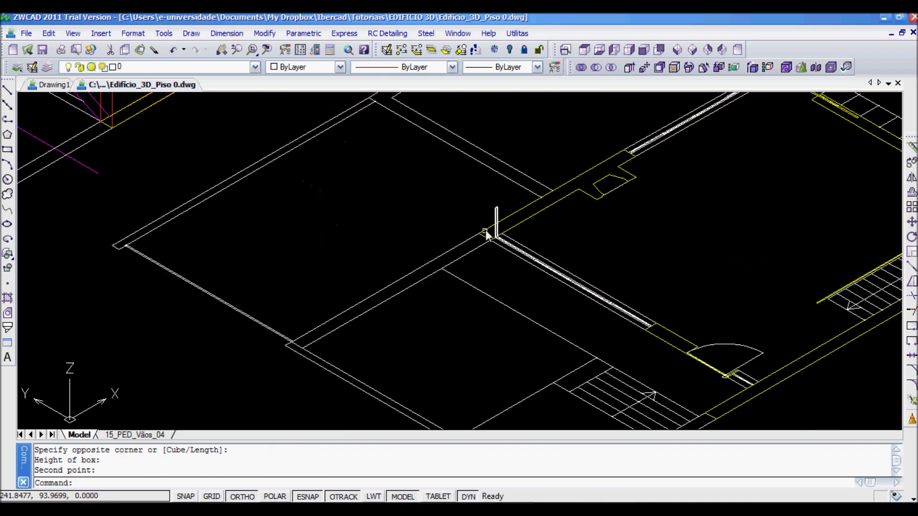
pyautogui.moveTo(554, 231); pyautogui.dragTo(293, 110, button='middle')
pyautogui.scroll(-4, 303, 151)
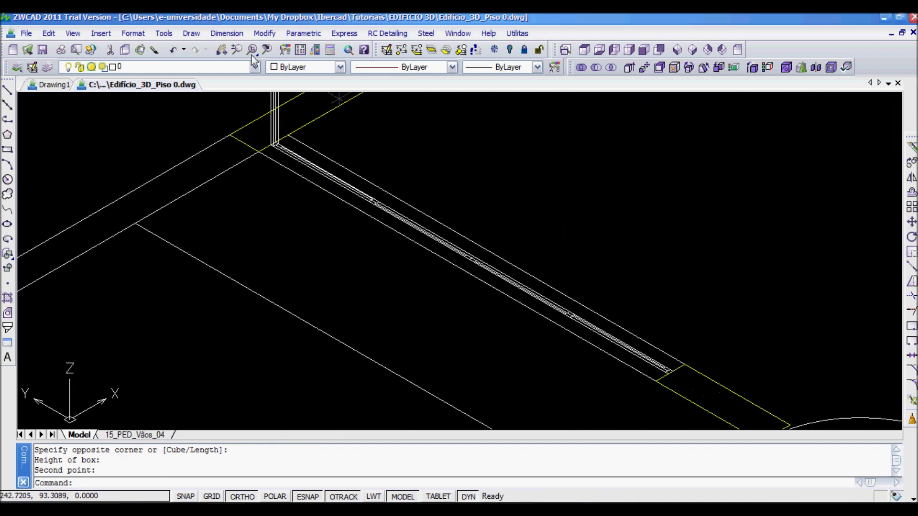
pyautogui.scroll(-4, 352, 153)
pyautogui.scroll(5, 347, 150)
pyautogui.click(347, 150)
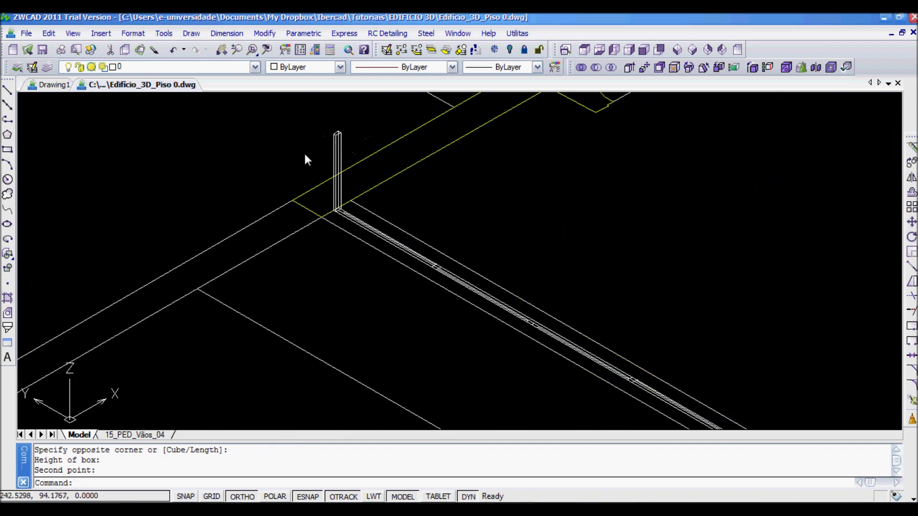
pyautogui.click(305, 154)
pyautogui.press('Delete')
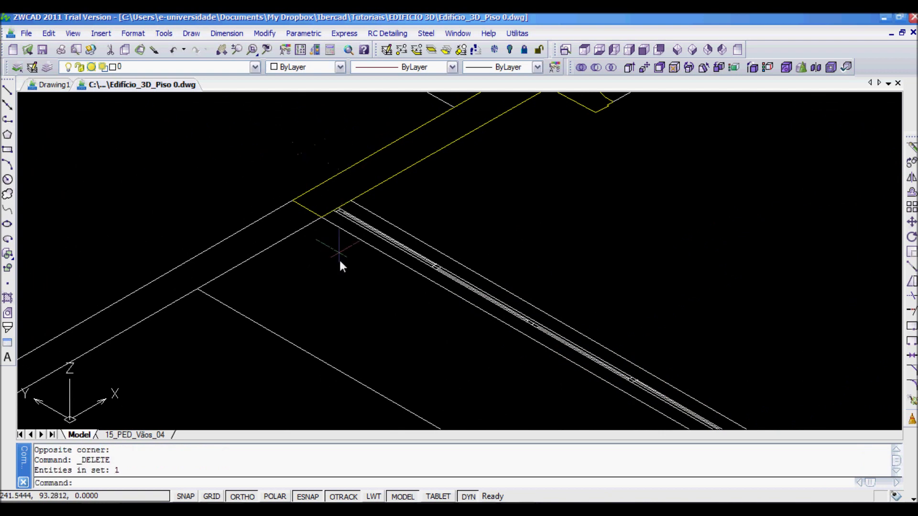
# - In the top view, define a three-point UCS beside the drawings, with X pointing down the sheet and Y pointing towards the plans
pyautogui.click(585, 49)
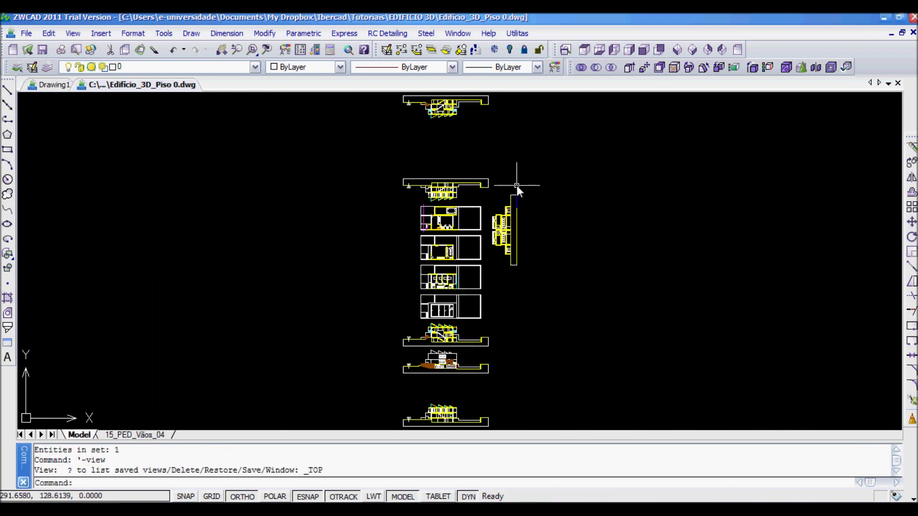
pyautogui.scroll(5, 455, 291)
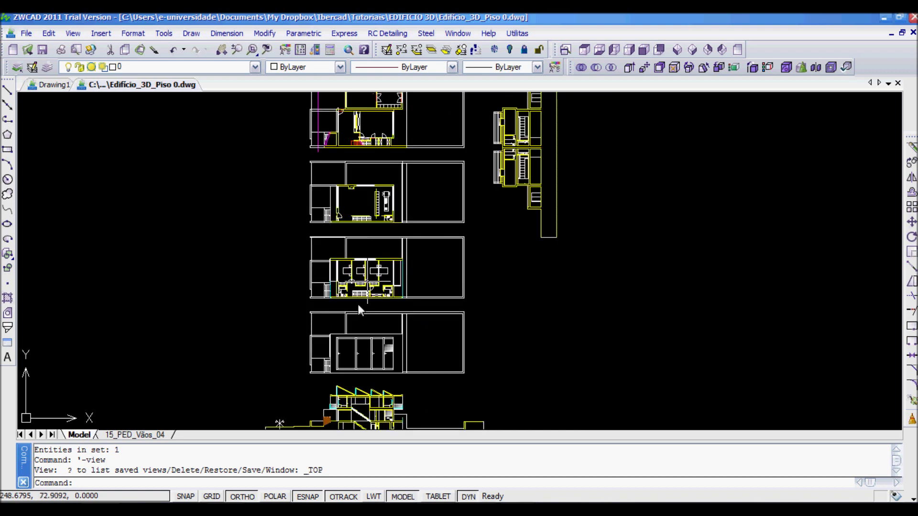
pyautogui.moveTo(358, 304)
pyautogui.mouseDown(button='middle')
pyautogui.moveTo(400, 293)
pyautogui.moveTo(400, 276)
pyautogui.mouseUp(button='middle')
pyautogui.write('ucs')
pyautogui.press('Return')
pyautogui.write('3')
pyautogui.press('Return')
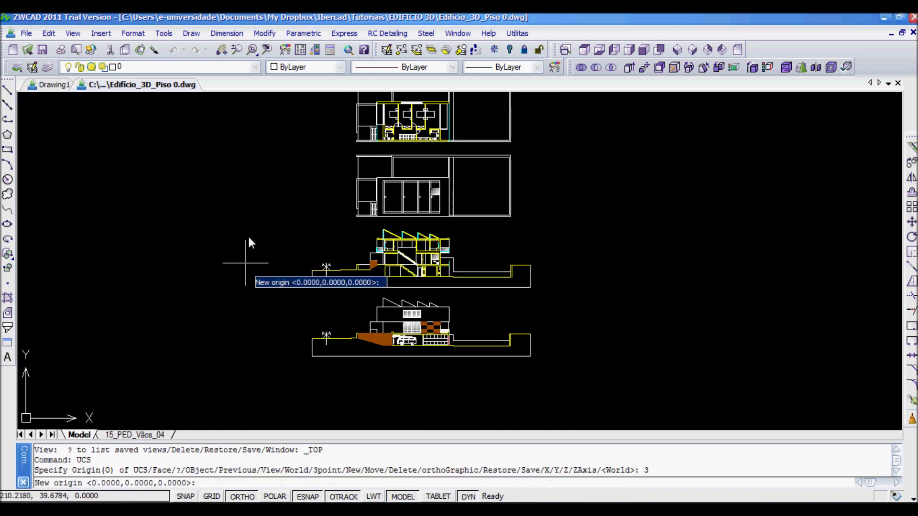
pyautogui.click(249, 232)
pyautogui.click(252, 317)
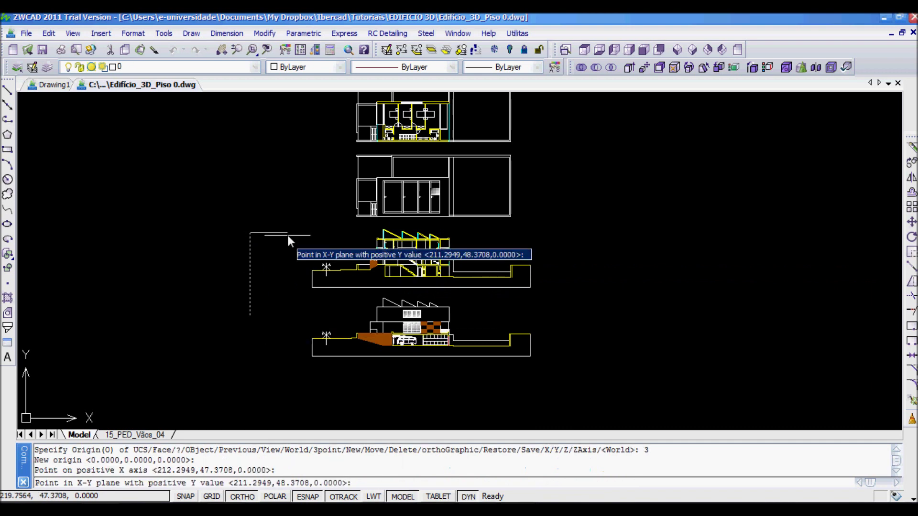
pyautogui.click(317, 228)
# - Show the plan view of the current UCS
pyautogui.write('plan')
pyautogui.press('Return')
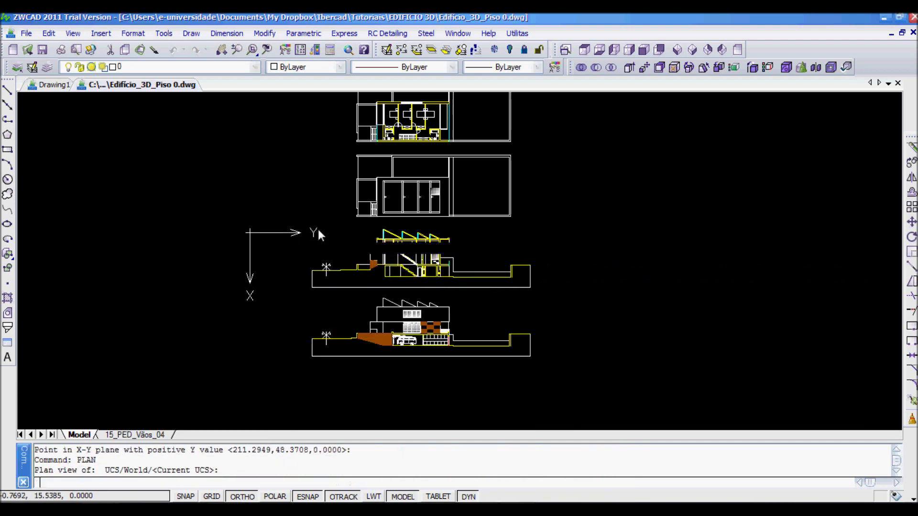
pyautogui.press('Return')
# - Draw vertical construction lines through the window frame's left jamb edges and both edges of the first mullion in the ground-floor plan
pyautogui.scroll(8, 386, 214)
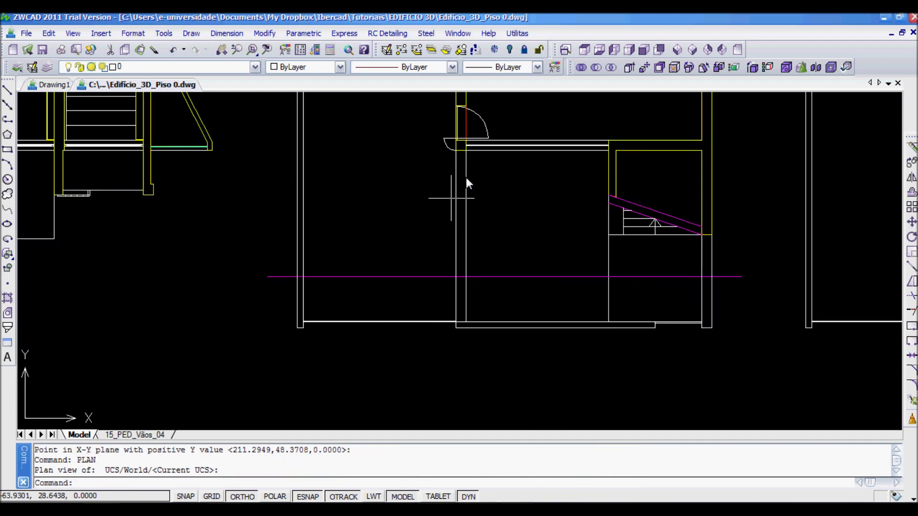
pyautogui.scroll(-3, 463, 172)
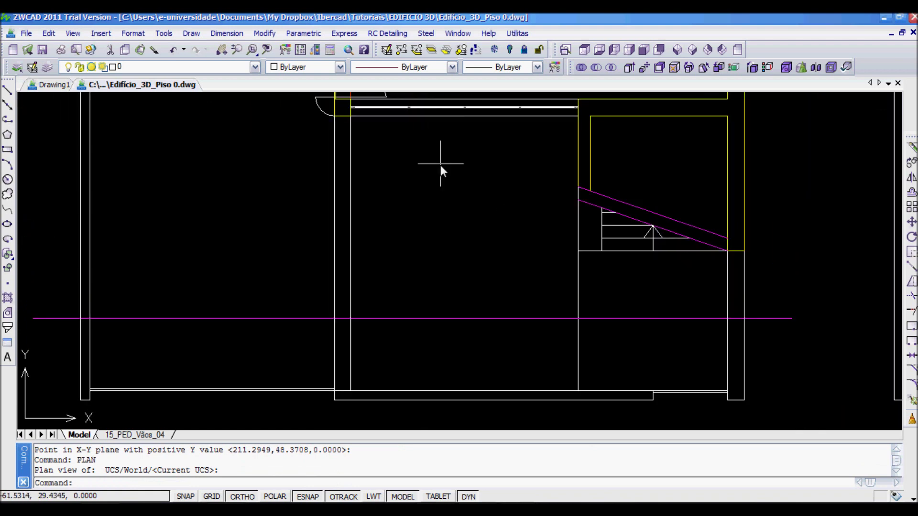
pyautogui.write('xl')
pyautogui.press('Return')
pyautogui.rightClick(423, 242)
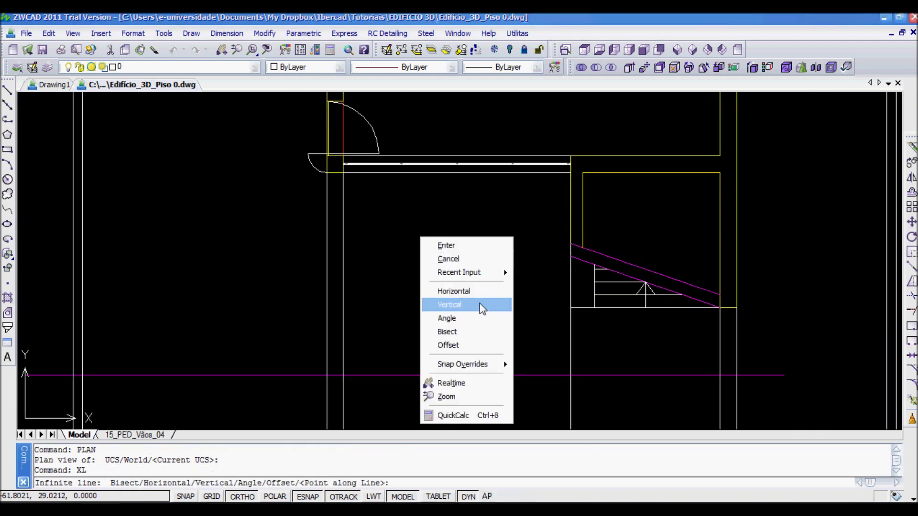
pyautogui.click(442, 299)
pyautogui.scroll(4, 291, 138)
pyautogui.click(363, 280)
pyautogui.click(374, 281)
pyautogui.click(393, 281)
pyautogui.click(736, 280)
pyautogui.click(755, 280)
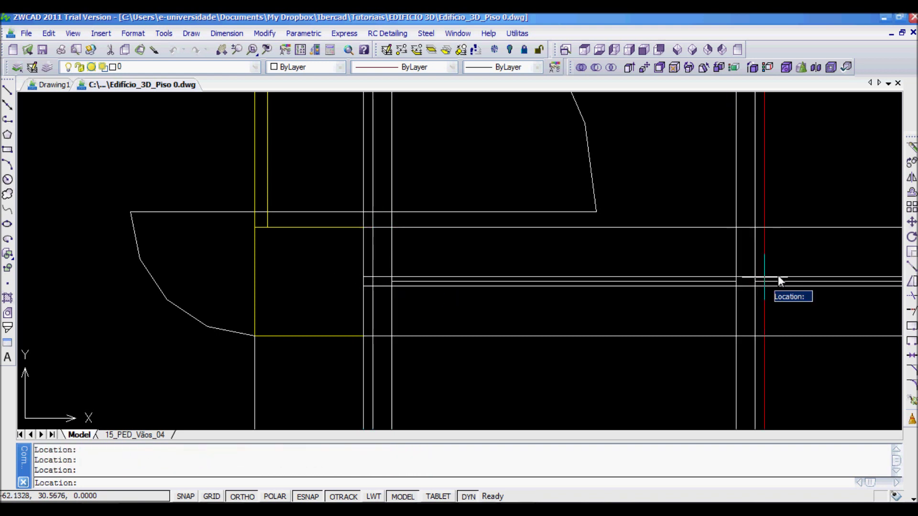
# - Continue the vertical construction lines through the remaining mullions up to the window frame's right jamb
pyautogui.moveTo(779, 249); pyautogui.dragTo(204, 161, button='middle')
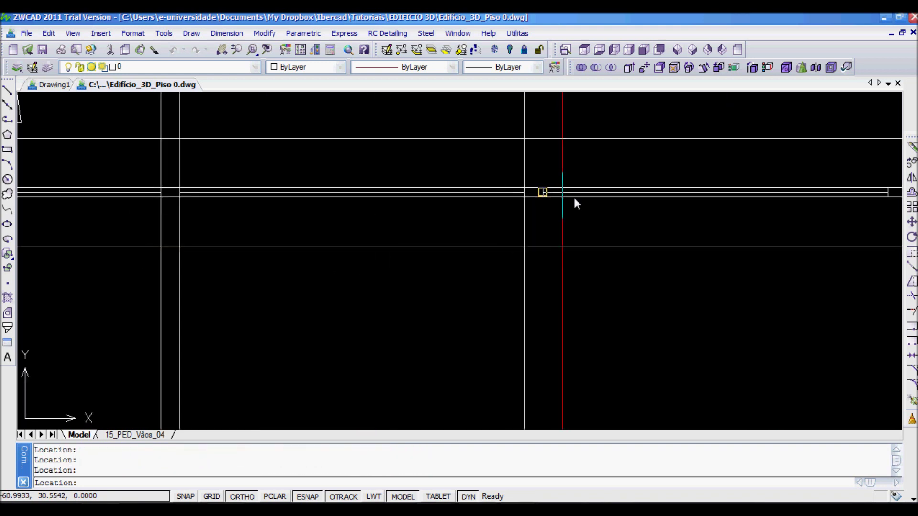
pyautogui.moveTo(496, 207); pyautogui.dragTo(423, 195, button='middle')
pyautogui.click(452, 181)
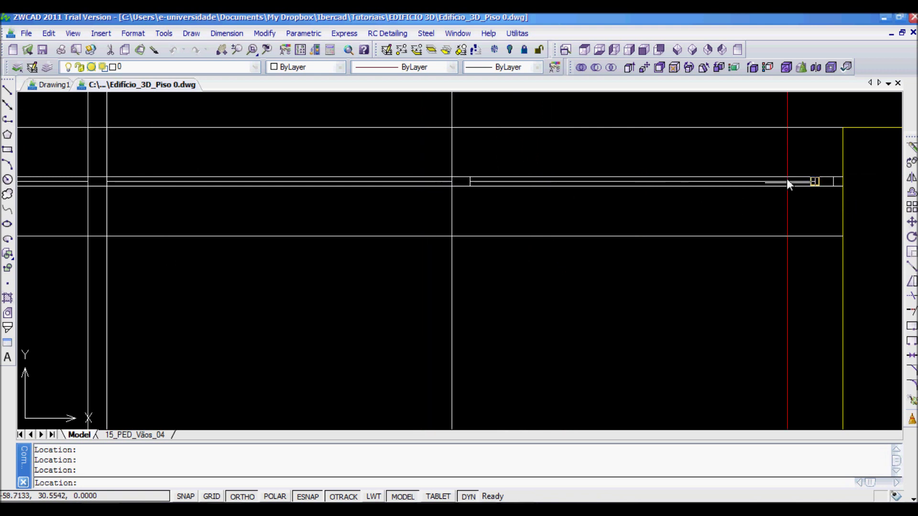
pyautogui.click(815, 179)
pyautogui.click(833, 177)
pyautogui.moveTo(616, 185); pyautogui.dragTo(244, 204, button='middle')
pyautogui.press('Return')
# - Examine the neighbouring floor plans, sections and elevations around the window
pyautogui.scroll(-8, 395, 247)
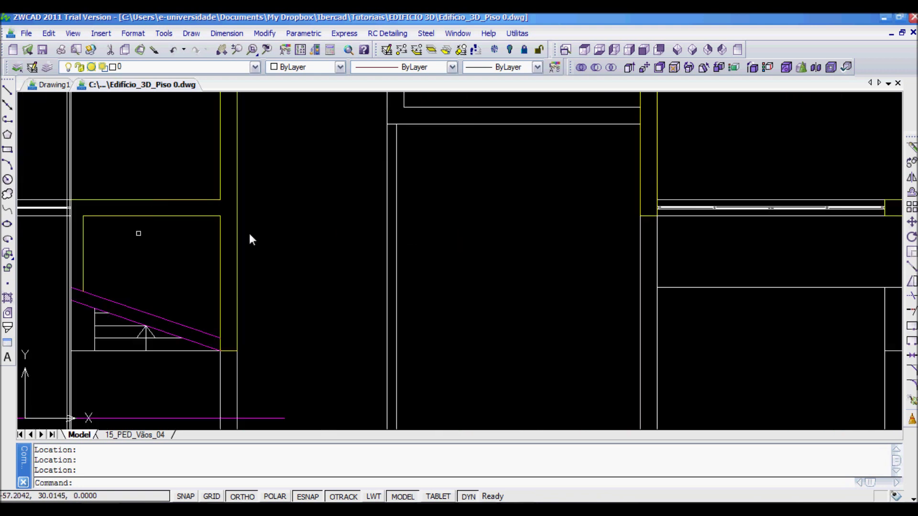
pyautogui.scroll(8, 621, 215)
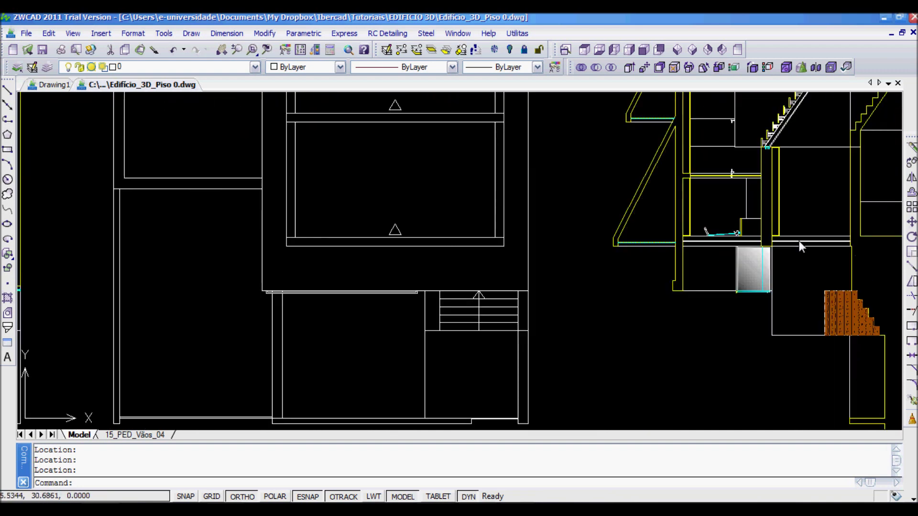
pyautogui.scroll(-2, 753, 254)
pyautogui.scroll(-4, 126, 250)
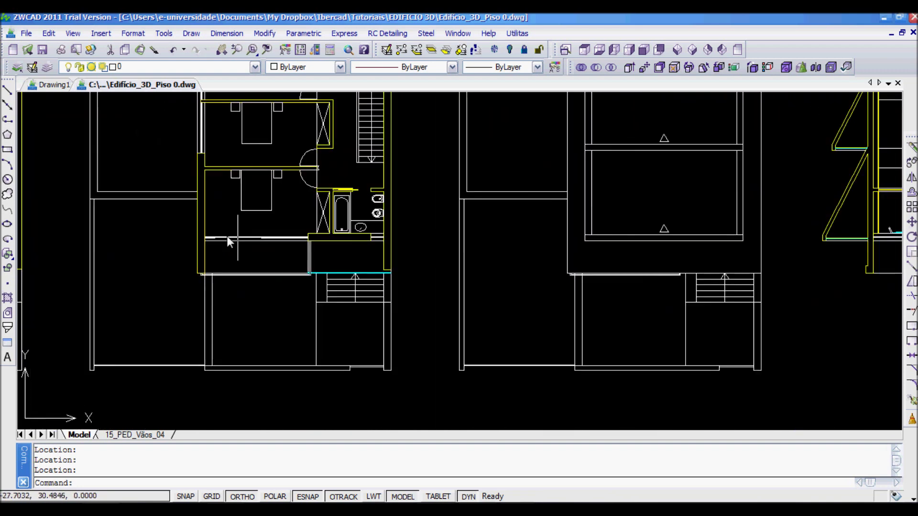
pyautogui.scroll(-1, 572, 243)
pyautogui.scroll(2, 814, 233)
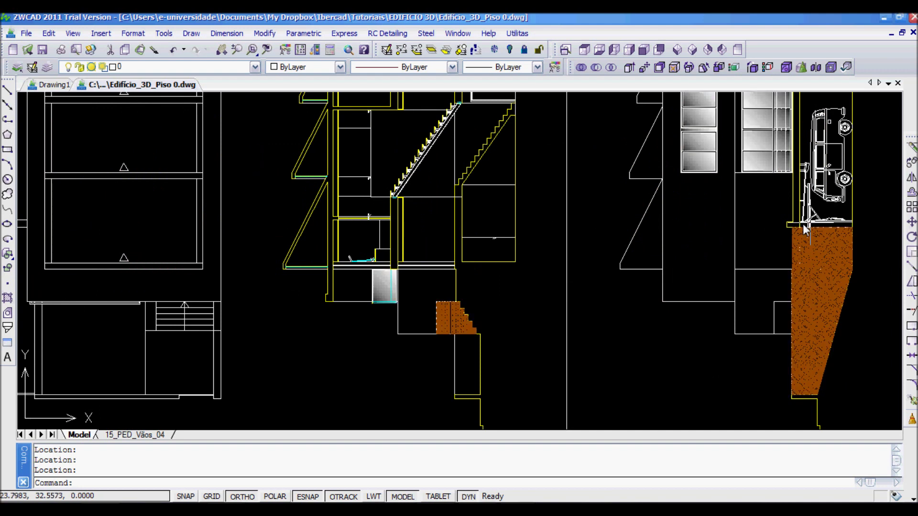
pyautogui.scroll(-2, 673, 246)
pyautogui.moveTo(48, 270); pyautogui.dragTo(609, 270, button='middle')
pyautogui.scroll(4, 721, 256)
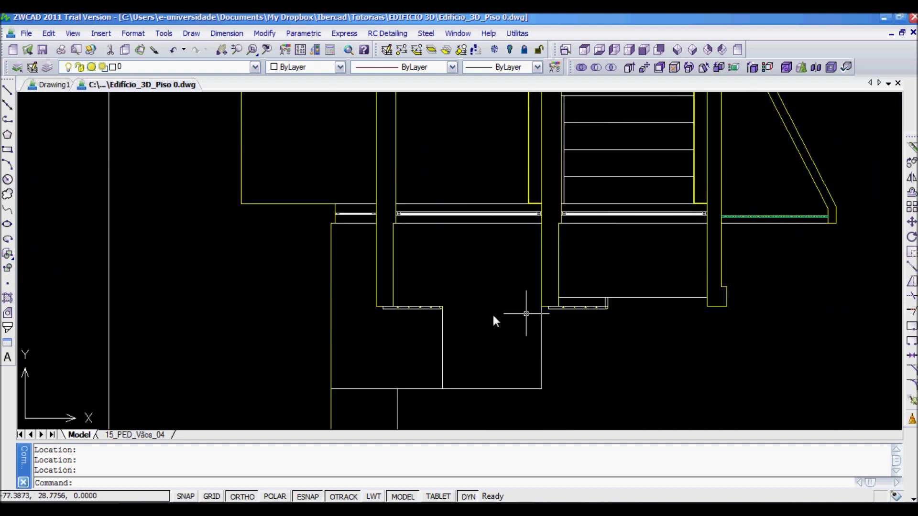
pyautogui.scroll(-4, 421, 306)
pyautogui.scroll(4, 486, 283)
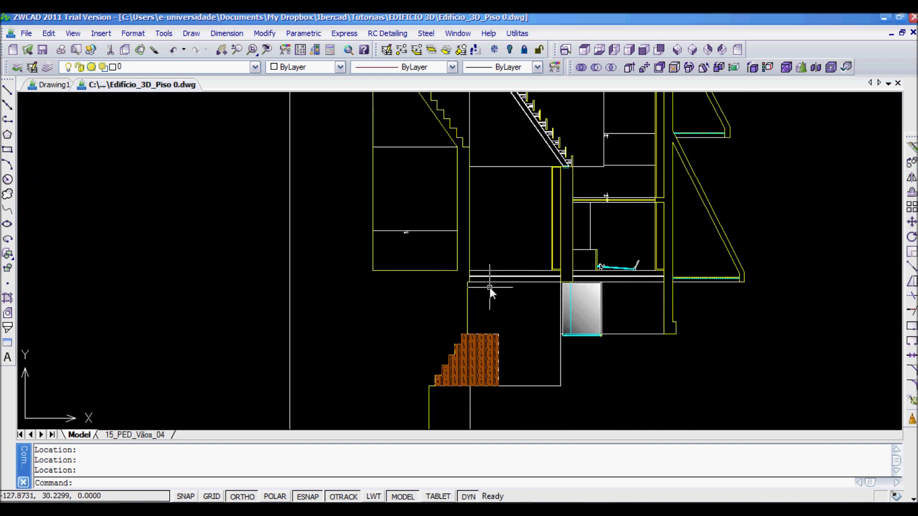
pyautogui.scroll(-4, 489, 287)
# - In an isometric view from -1,-1,1, draw a line across all the window's construction lines in front of the building
pyautogui.click(164, 35)
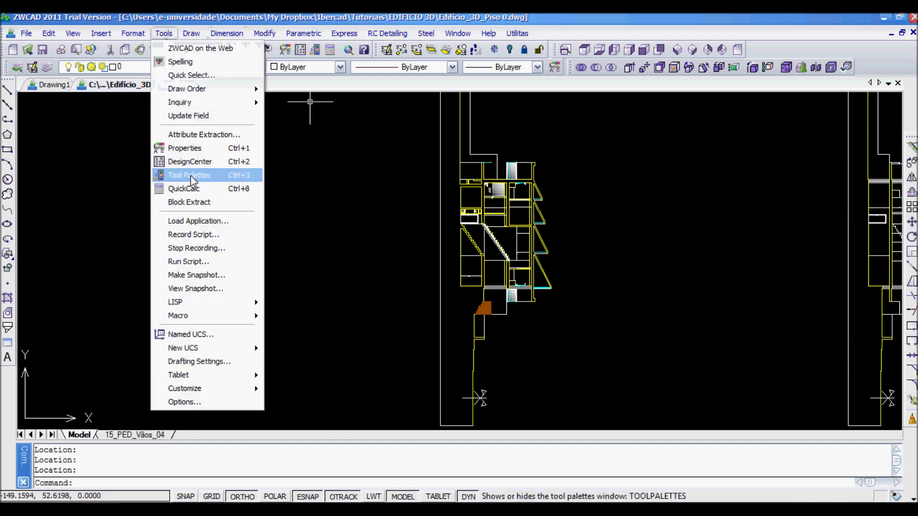
pyautogui.click(672, 16)
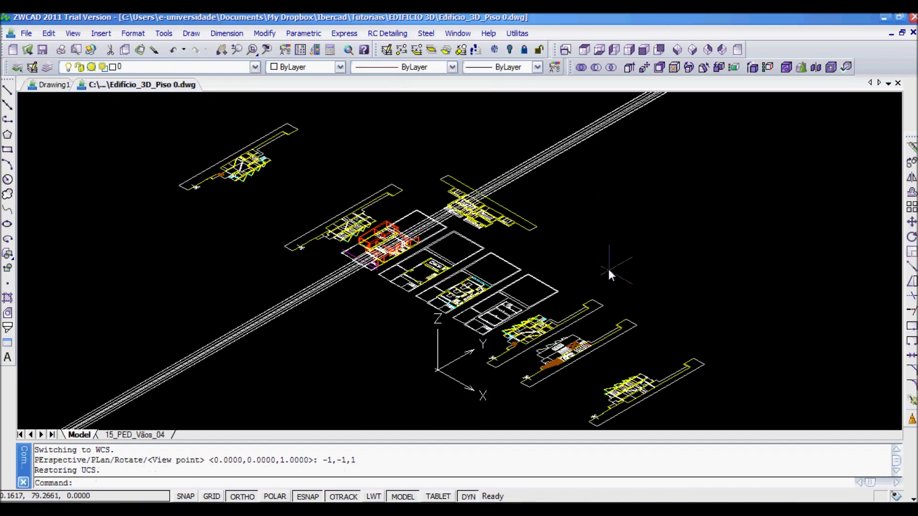
pyautogui.scroll(6, 358, 256)
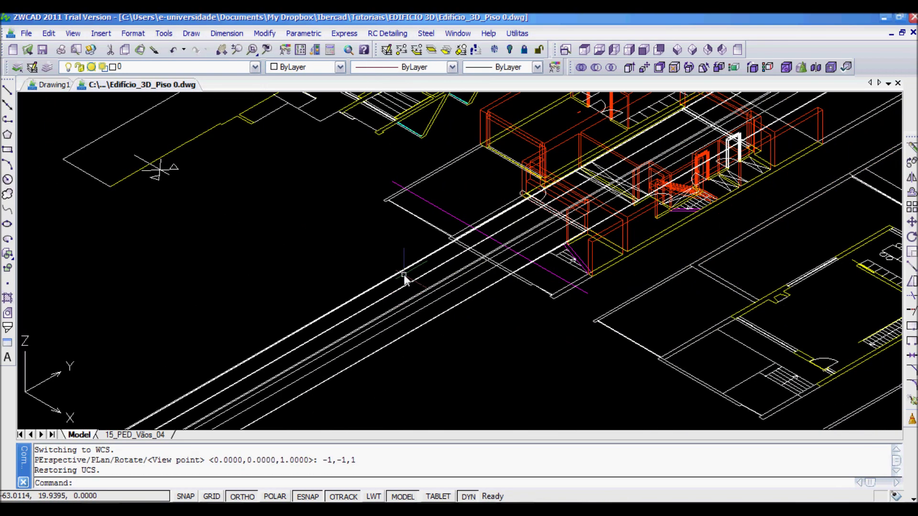
pyautogui.write('l')
pyautogui.press('Return')
pyautogui.click(303, 275)
pyautogui.click(436, 364)
pyautogui.press('Return')
# - Start an offset with its distance picked from the lower to the upper corner of the window opening in the 3D front wall
pyautogui.moveTo(528, 190); pyautogui.dragTo(543, 271, button='middle')
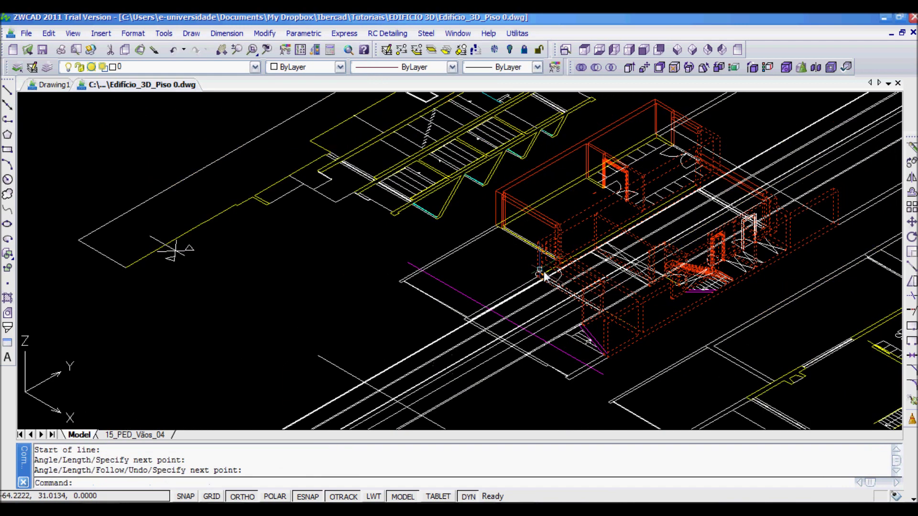
pyautogui.scroll(6, 543, 271)
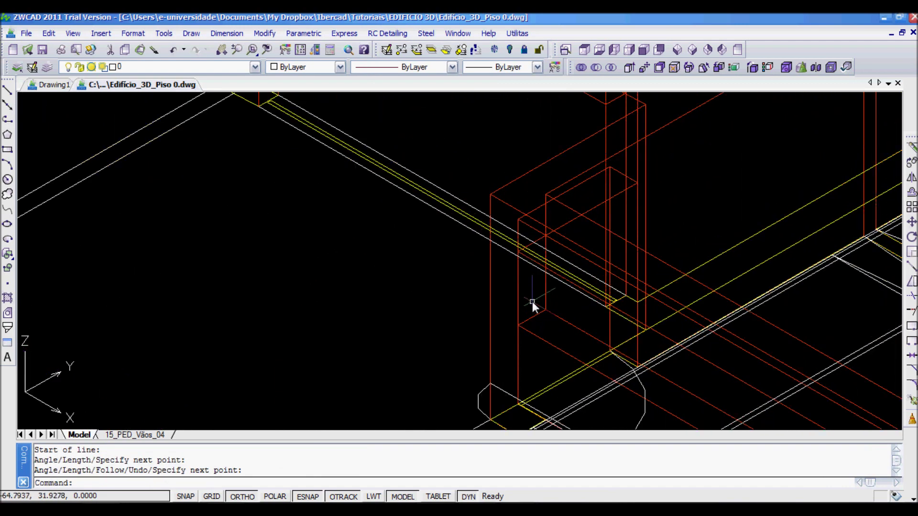
pyautogui.rightClick(532, 302)
pyautogui.press('Escape')
pyautogui.press('Escape')
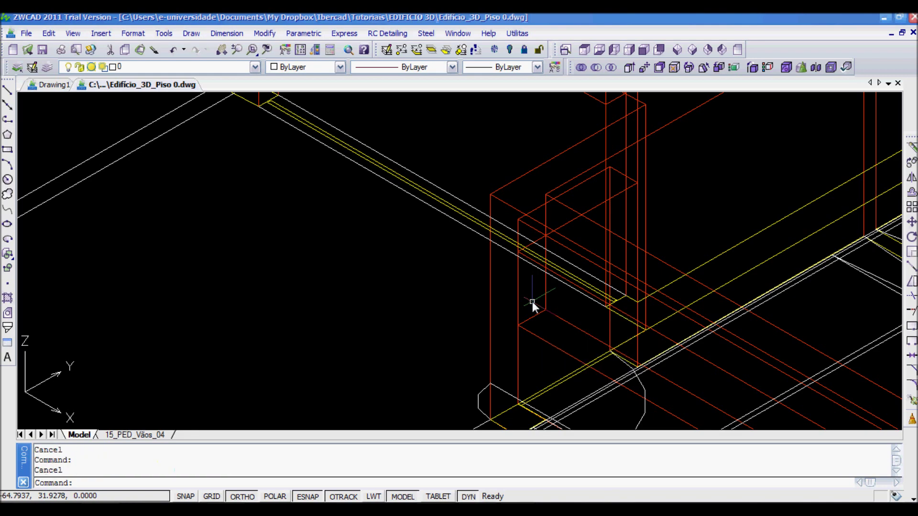
pyautogui.write('o')
pyautogui.press('Return')
pyautogui.scroll(-3, 522, 288)
pyautogui.scroll(3, 452, 260)
pyautogui.scroll(2, 454, 260)
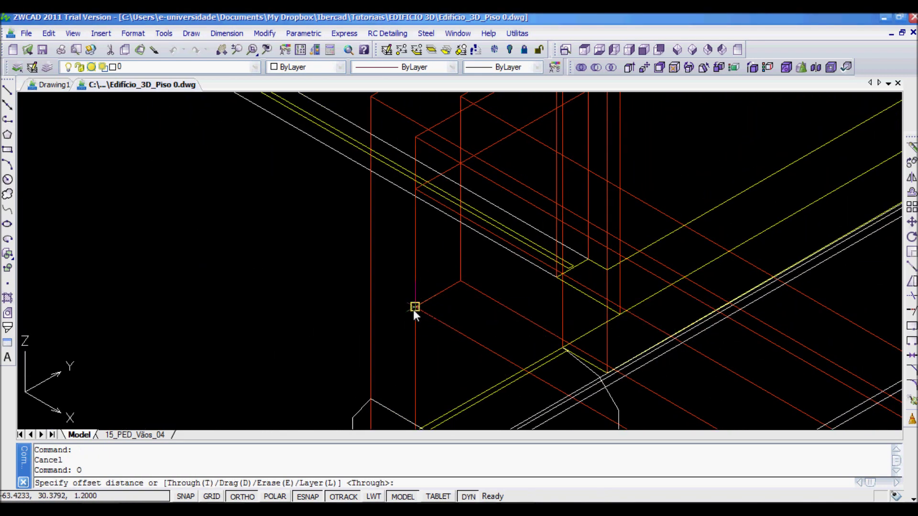
pyautogui.click(413, 307)
pyautogui.click(411, 188)
pyautogui.scroll(-2, 341, 242)
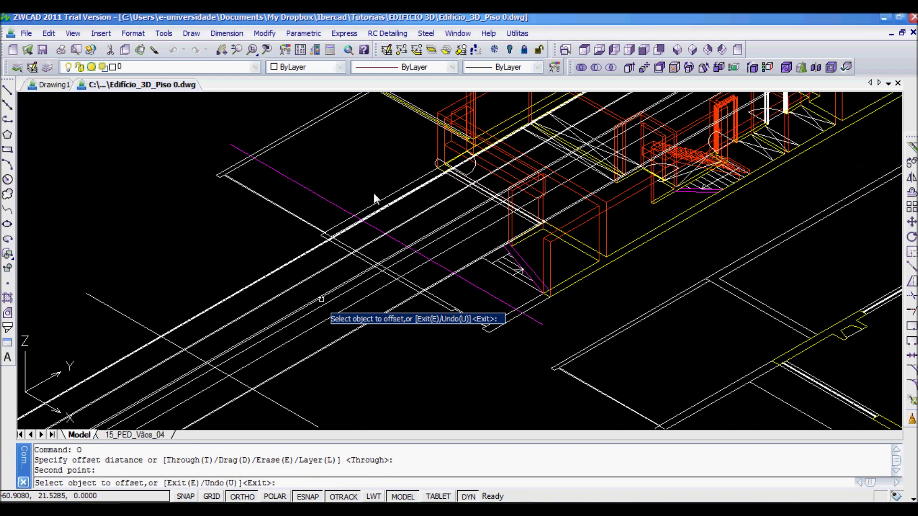
# - Offset the line crossing the construction lines by the picked opening height, away from the building
pyautogui.moveTo(321, 298); pyautogui.dragTo(374, 193, button='middle')
pyautogui.click(178, 219)
pyautogui.click(180, 213)
pyautogui.click(179, 213)
pyautogui.click(142, 233)
pyautogui.press('Return')
# - Trim the construction lines beyond the outer crossing line, using both crossing lines as cutting edges
pyautogui.scroll(5, 201, 245)
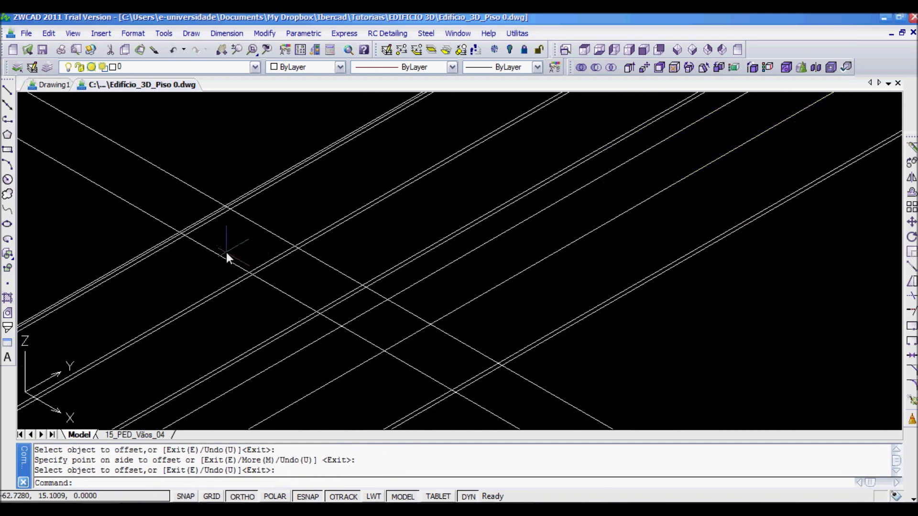
pyautogui.scroll(-4, 226, 251)
pyautogui.write('tr')
pyautogui.press('Return')
pyautogui.click(328, 328)
pyautogui.click(152, 240)
pyautogui.press('Return')
pyautogui.click(229, 368)
pyautogui.click(91, 315)
# - Trim the construction lines on the building side and the overhanging ends of the two crossing lines
pyautogui.click(414, 261)
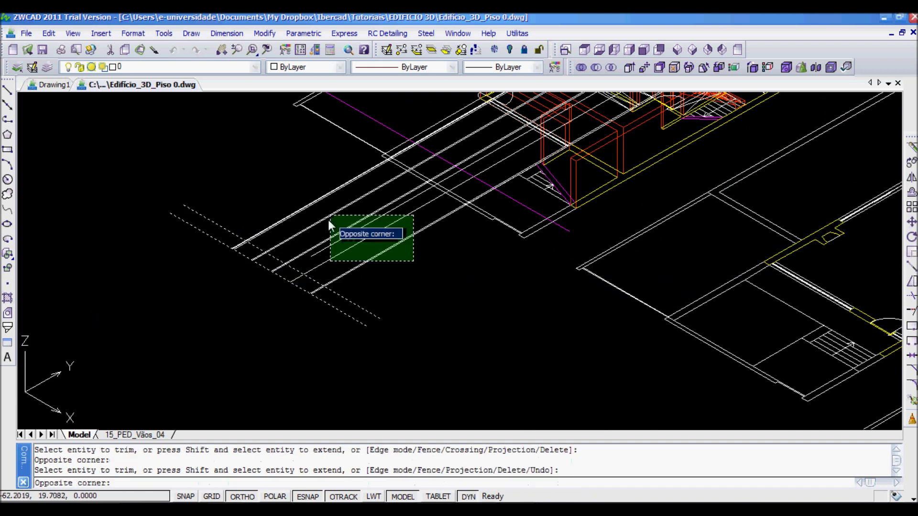
pyautogui.click(343, 242)
pyautogui.click(302, 262)
pyautogui.click(285, 200)
pyautogui.click(225, 197)
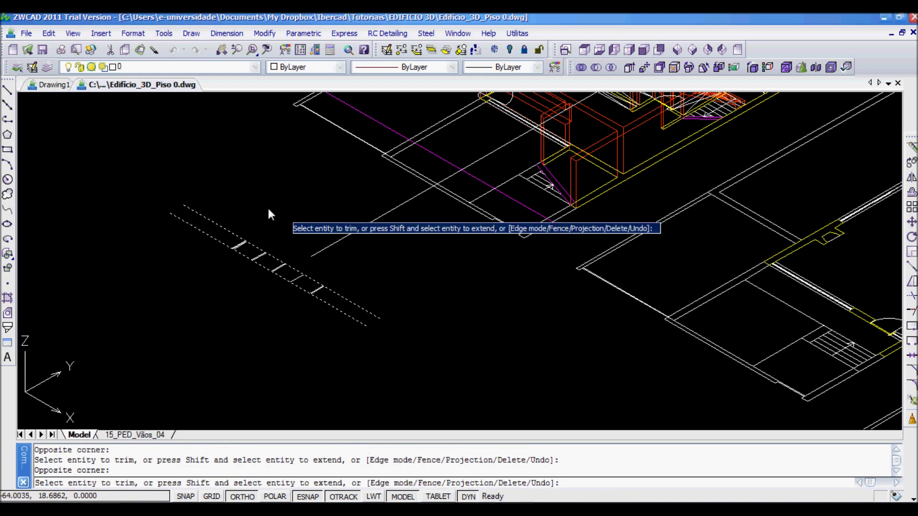
pyautogui.click(146, 225)
pyautogui.click(406, 314)
pyautogui.click(347, 326)
pyautogui.press('Return')
# - Draw a line to close the end corner of the trimmed window outline and return to the top view
pyautogui.scroll(10, 358, 268)
pyautogui.moveTo(552, 210); pyautogui.dragTo(566, 300, button='middle')
pyautogui.write('L')
pyautogui.press('Return')
pyautogui.click(499, 146)
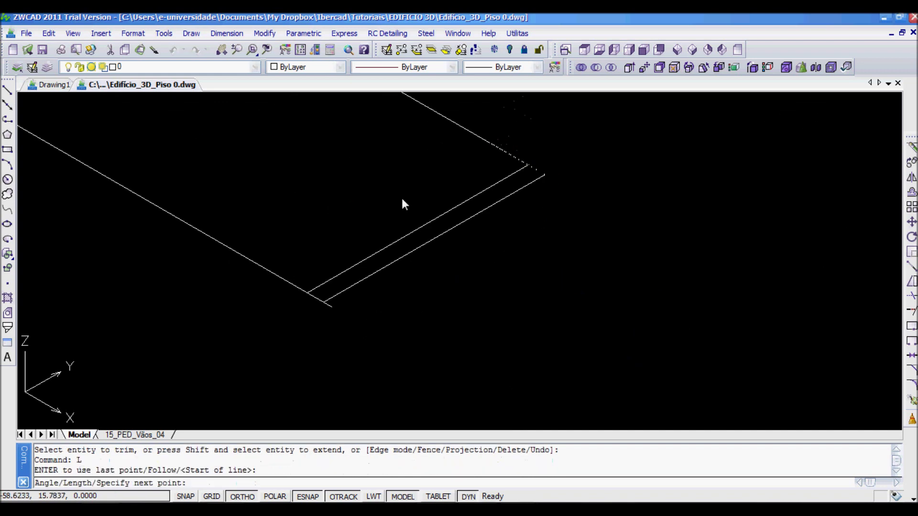
pyautogui.click(328, 307)
pyautogui.press('Return')
pyautogui.scroll(-5, 326, 248)
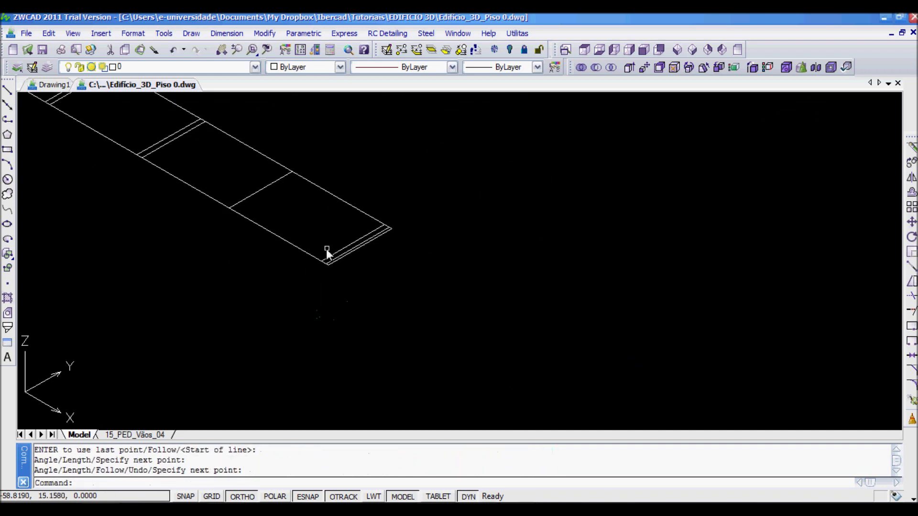
pyautogui.click(593, 49)
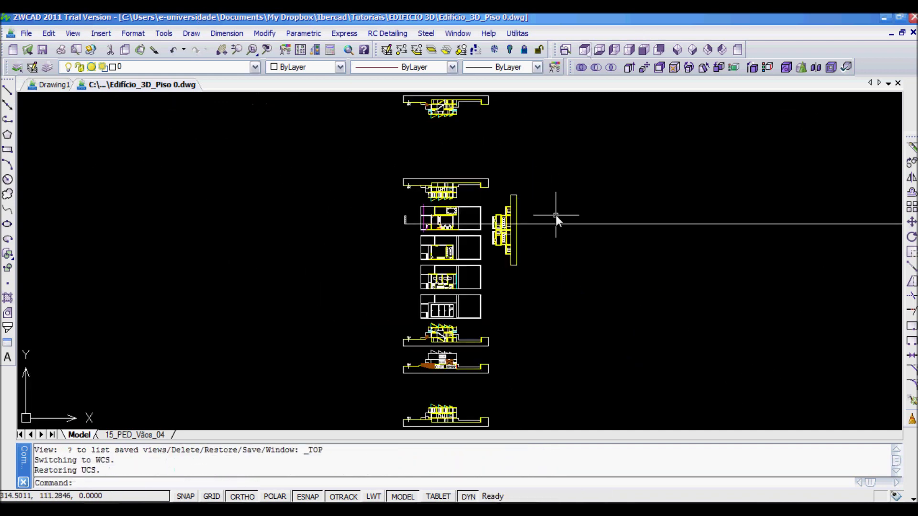
# - Delete the leftover projection line running from the lower end of the window outline towards the plan
pyautogui.scroll(3, 381, 236)
pyautogui.scroll(3, 466, 185)
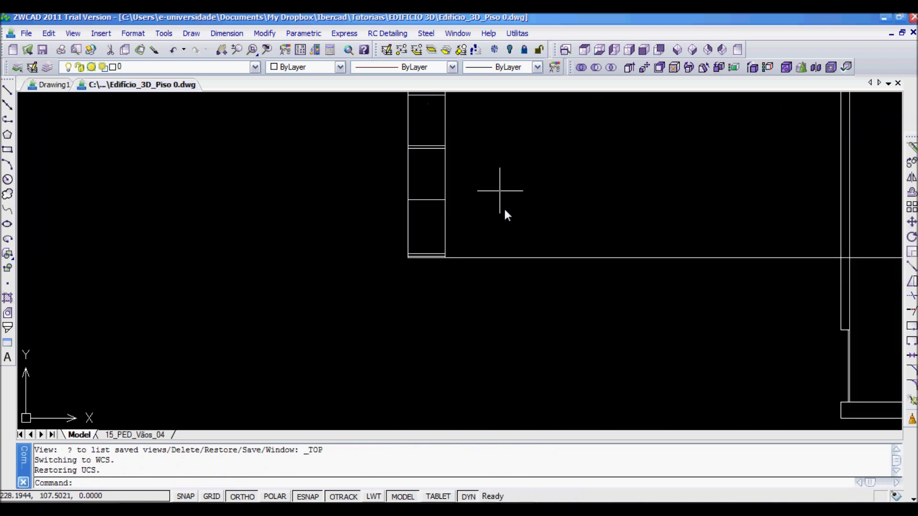
pyautogui.scroll(2, 505, 268)
pyautogui.click(522, 195)
pyautogui.click(459, 247)
pyautogui.press('Delete')
pyautogui.scroll(-3, 455, 199)
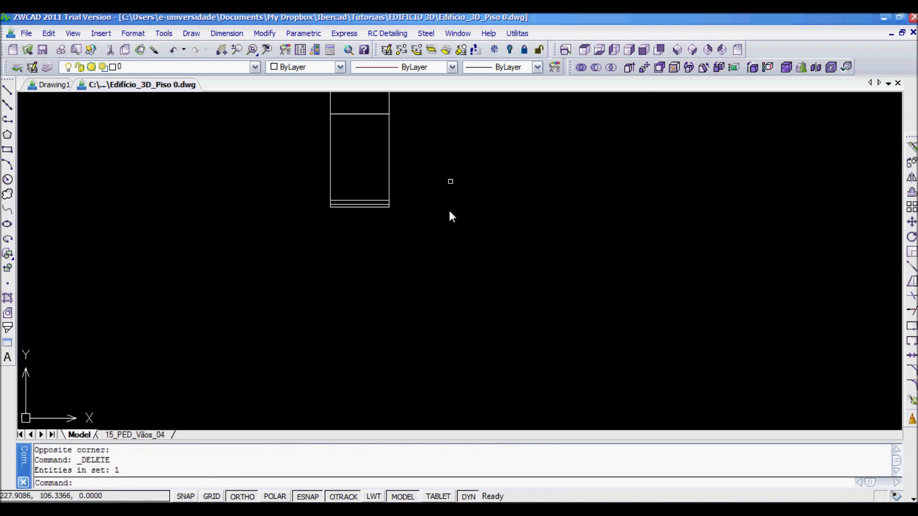
# - Offset both long sides of the window outline inward by 0.03, picked between the first two lines at its upper end
pyautogui.scroll(5, 391, 317)
pyautogui.scroll(4, 406, 158)
pyautogui.write('o')
pyautogui.press('Return')
pyautogui.click(461, 234)
pyautogui.click(451, 250)
pyautogui.click(461, 263)
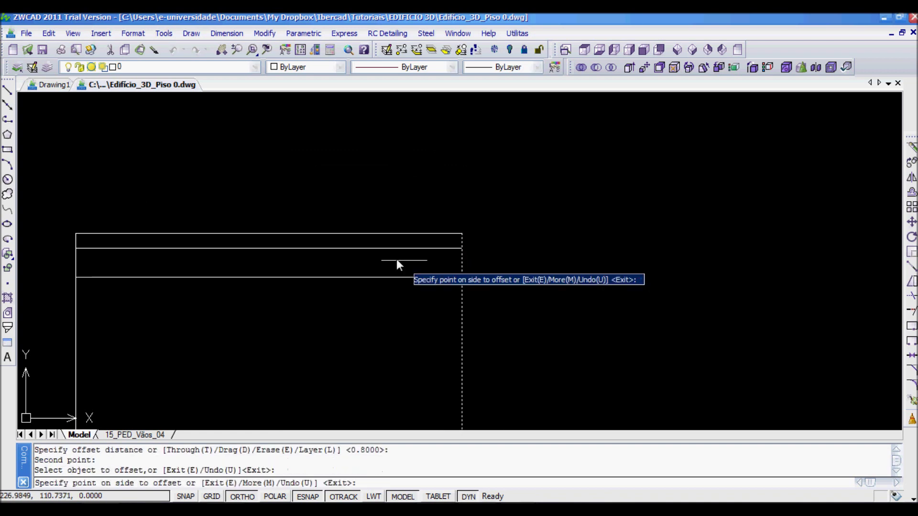
pyautogui.click(399, 262)
pyautogui.scroll(-5, 321, 308)
pyautogui.scroll(3, 187, 286)
pyautogui.click(153, 297)
pyautogui.click(170, 265)
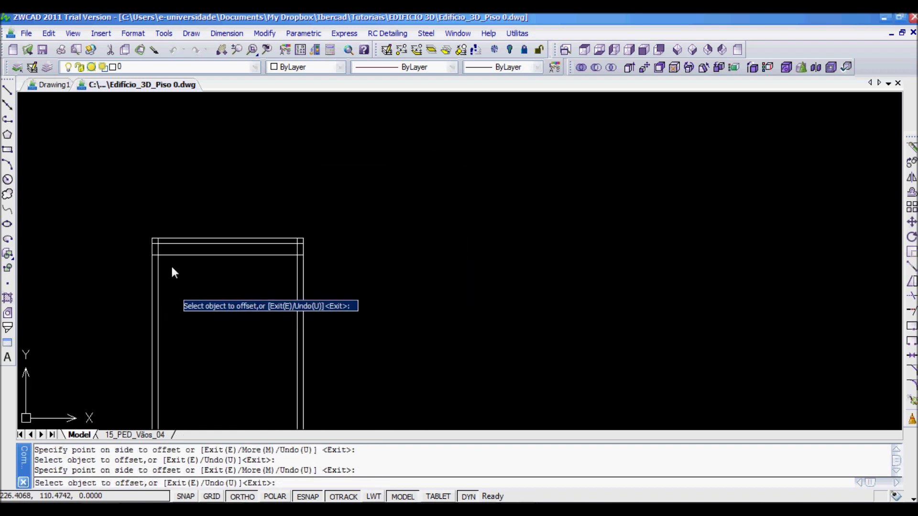
# - Offset the two new inner side lines inward by the distance picked between the inner lines at the upper end
pyautogui.press('Return')
pyautogui.press('Return')
pyautogui.click(167, 255)
pyautogui.click(166, 255)
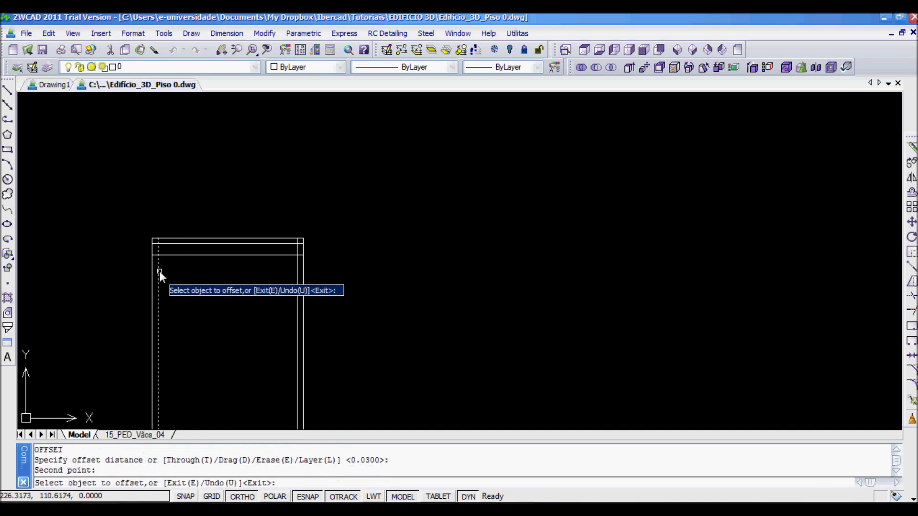
pyautogui.click(158, 273)
pyautogui.click(194, 275)
pyautogui.scroll(2, 168, 256)
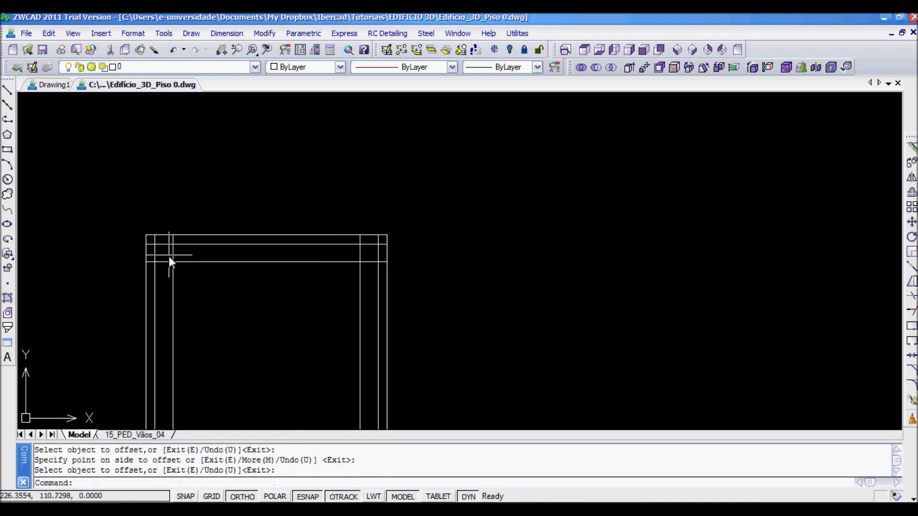
# - Try to fillet the innermost upper-left corner of the window frame with the current fillet radius
pyautogui.press('Return')
pyautogui.write('f')
pyautogui.press('Return')
pyautogui.click(178, 262)
pyautogui.click(173, 257)
pyautogui.press('Return')
pyautogui.press('Escape')
# - Fillet the innermost upper-left frame corner with radius 0 and delete the leftover rounded arc
pyautogui.write('f')
pyautogui.press('Return')
pyautogui.write('r')
pyautogui.press('Return')
pyautogui.write('0')
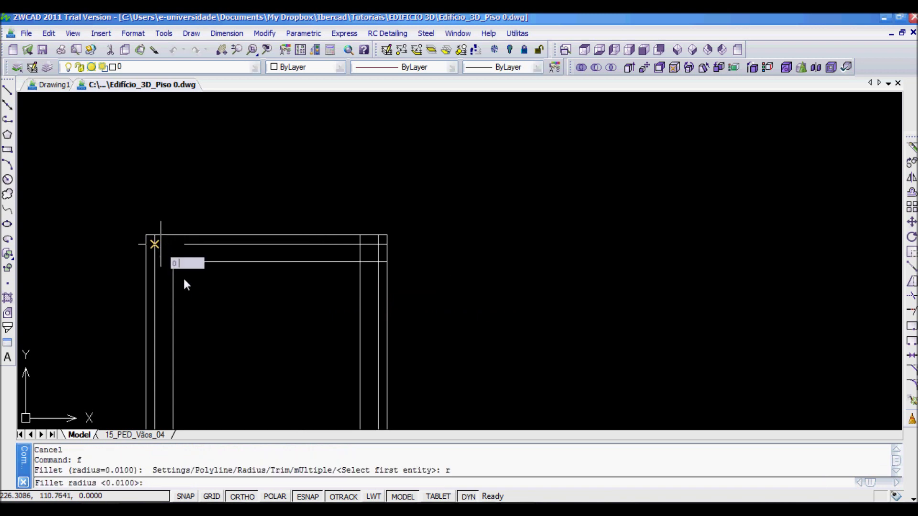
pyautogui.press('Return')
pyautogui.click(173, 295)
pyautogui.click(185, 262)
pyautogui.click(118, 226)
pyautogui.click(197, 289)
pyautogui.press('Delete')
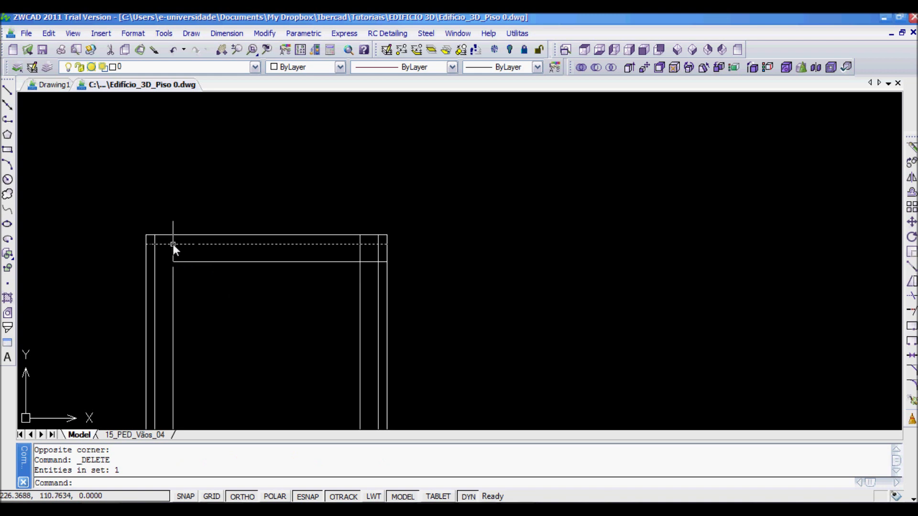
# - Fillet the three remaining inner frame corners at the upper end of the outline with radius 0
pyautogui.write('f')
pyautogui.press('Return')
pyautogui.click(163, 244)
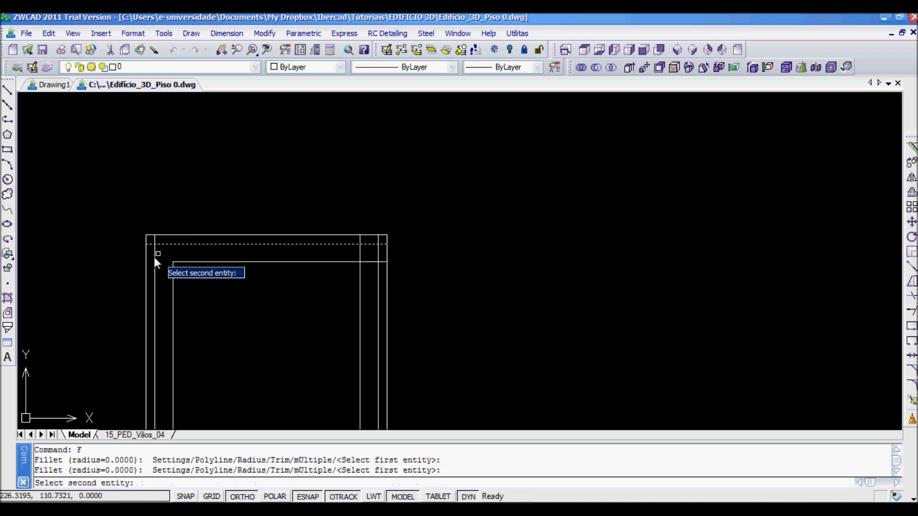
pyautogui.click(154, 256)
pyautogui.press('Return')
pyautogui.click(329, 262)
pyautogui.click(358, 271)
pyautogui.press('Return')
pyautogui.click(367, 243)
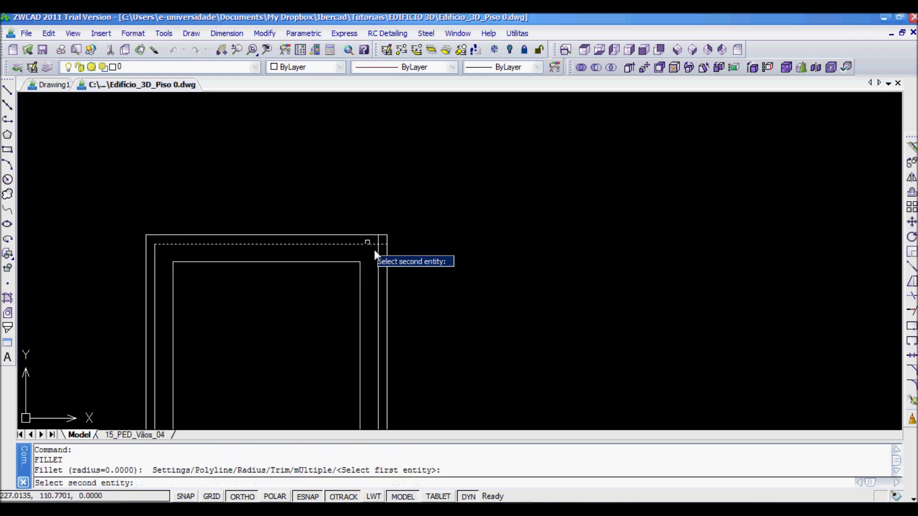
pyautogui.click(377, 254)
# - Fillet the four inner frame corners at the lower end of the outline with radius 0
pyautogui.scroll(-2, 460, 359)
pyautogui.moveTo(460, 359); pyautogui.dragTo(449, 98, button='middle')
pyautogui.moveTo(441, 314); pyautogui.dragTo(461, 133, button='middle')
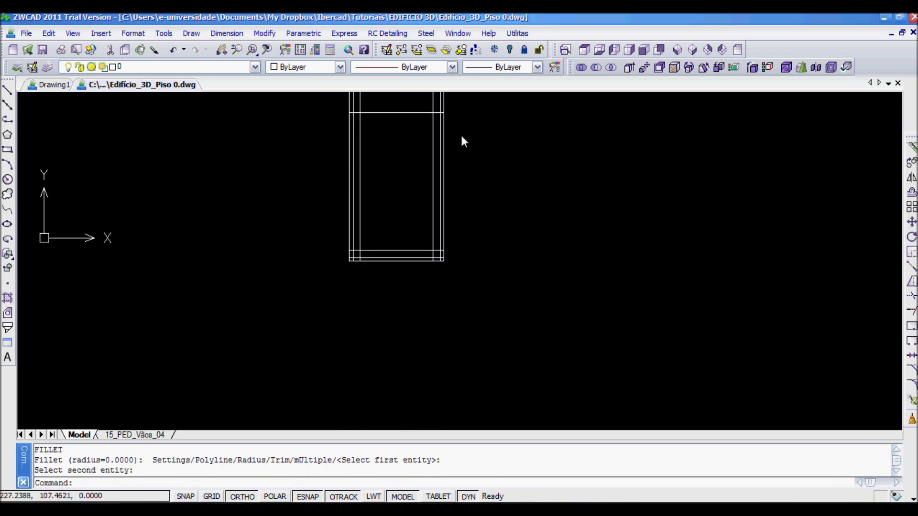
pyautogui.scroll(2, 397, 214)
pyautogui.press('Return')
pyautogui.click(310, 278)
pyautogui.click(315, 290)
pyautogui.press('Return')
pyautogui.click(298, 307)
pyautogui.click(291, 300)
pyautogui.press('Return')
pyautogui.click(498, 282)
pyautogui.click(492, 290)
pyautogui.press('Return')
pyautogui.click(510, 307)
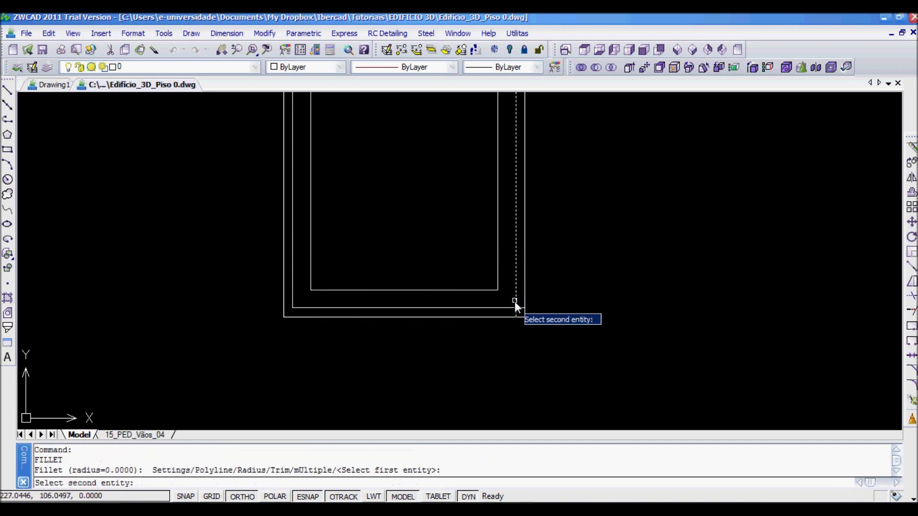
pyautogui.click(516, 302)
# - Draw a horizontal line from the mullion edge in the plan across the window outline to add the lowest mullion's missing edge
pyautogui.scroll(-3, 478, 200)
pyautogui.scroll(-5, 398, 170)
pyautogui.scroll(4, 422, 209)
pyautogui.scroll(-3, 437, 205)
pyautogui.scroll(-3, 602, 237)
pyautogui.moveTo(602, 236); pyautogui.dragTo(191, 278, button='middle')
pyautogui.scroll(3, 434, 291)
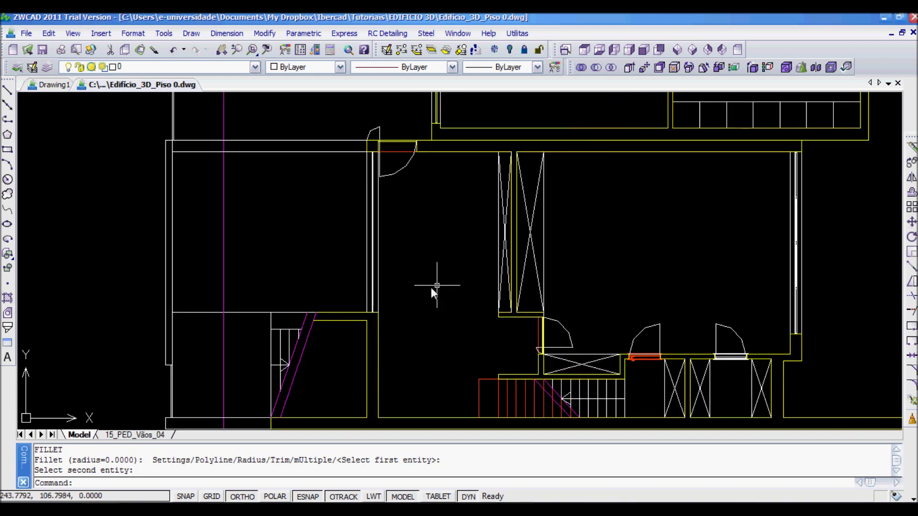
pyautogui.scroll(3, 436, 236)
pyautogui.write('l')
pyautogui.press('Return')
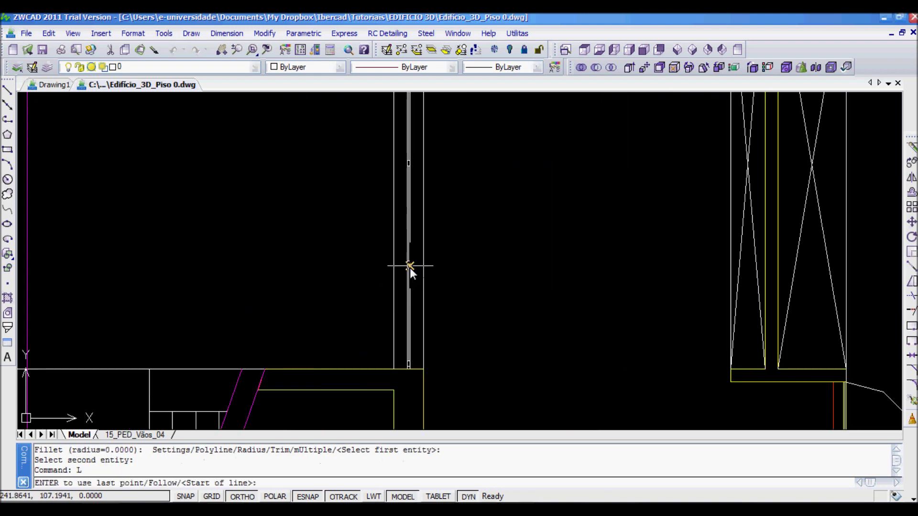
pyautogui.click(409, 266)
pyautogui.scroll(-5, 309, 277)
pyautogui.moveTo(201, 277); pyautogui.dragTo(552, 275, button='middle')
pyautogui.click(268, 293)
pyautogui.press('Return')
pyautogui.scroll(5, 402, 275)
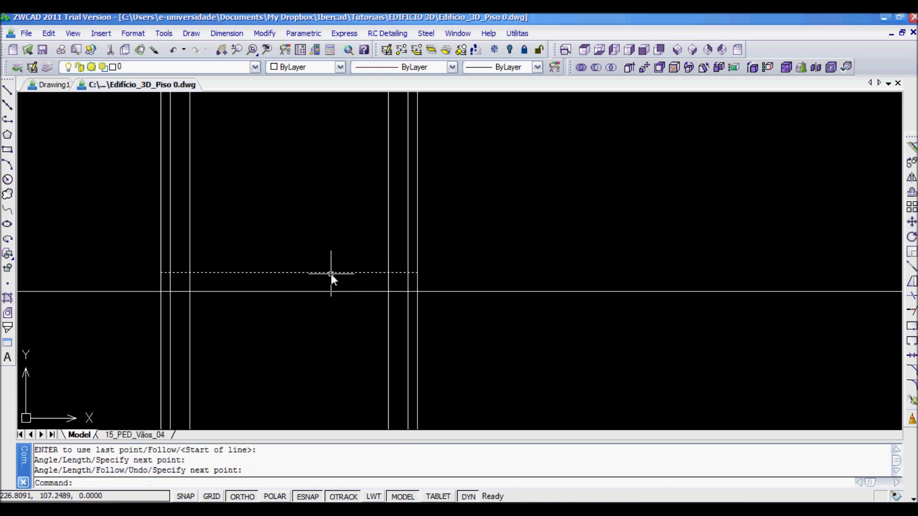
# - Trim the lowest mullion's lines back to the innermost side lines and remove the side segments between its two edges
pyautogui.moveTo(331, 274); pyautogui.dragTo(420, 258, button='middle')
pyautogui.write('tr')
pyautogui.press('Return')
pyautogui.click(483, 247)
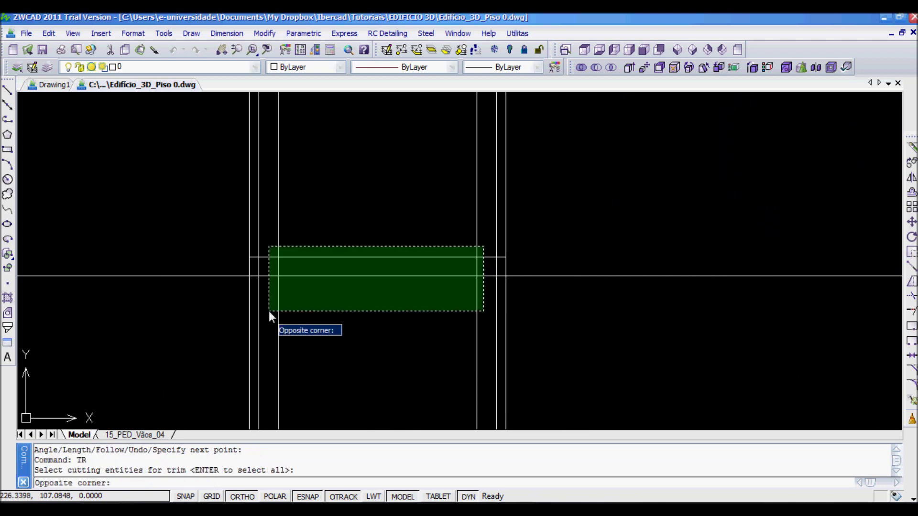
pyautogui.click(269, 311)
pyautogui.press('Return')
pyautogui.click(268, 279)
pyautogui.click(264, 259)
pyautogui.click(267, 254)
pyautogui.click(265, 263)
pyautogui.click(482, 250)
pyautogui.click(480, 296)
pyautogui.click(484, 271)
pyautogui.click(271, 268)
pyautogui.press('Return')
# - Trim the middle mullion's overhanging ends and the innermost side segments between its two edges
pyautogui.scroll(-3, 340, 201)
pyautogui.moveTo(343, 208); pyautogui.dragTo(346, 330, button='middle')
pyautogui.scroll(2, 341, 259)
pyautogui.press('Return')
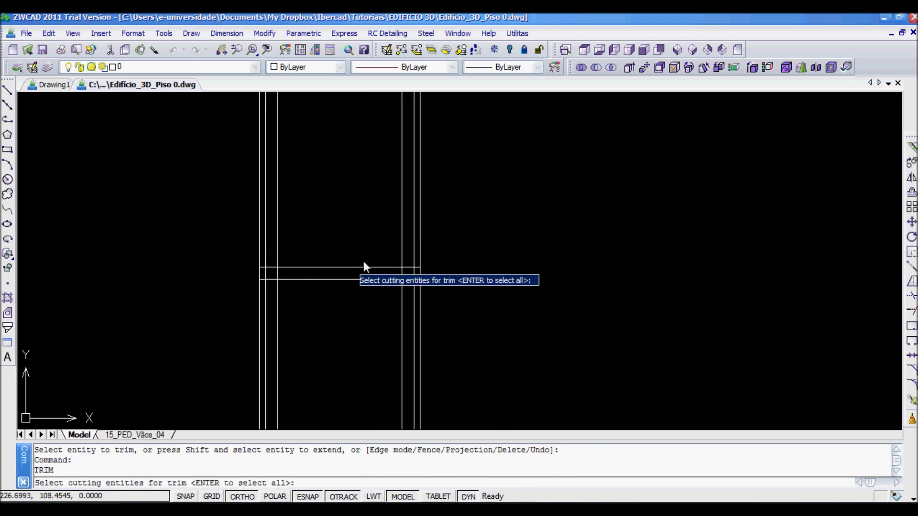
pyautogui.click(409, 260)
pyautogui.click(271, 284)
pyautogui.press('Return')
pyautogui.click(276, 263)
pyautogui.click(272, 286)
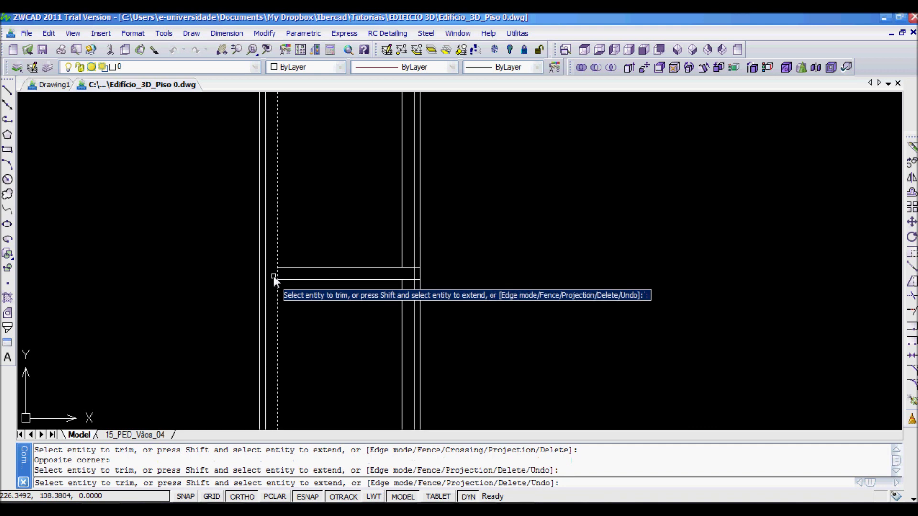
pyautogui.click(273, 277)
pyautogui.click(315, 277)
pyautogui.click(406, 263)
pyautogui.click(412, 215)
pyautogui.moveTo(412, 166); pyautogui.dragTo(424, 306, button='middle')
pyautogui.press('Return')
# - Trim the uppermost mullion's overhanging ends and the innermost side segments between its two edges
pyautogui.press('Return')
pyautogui.click(425, 230)
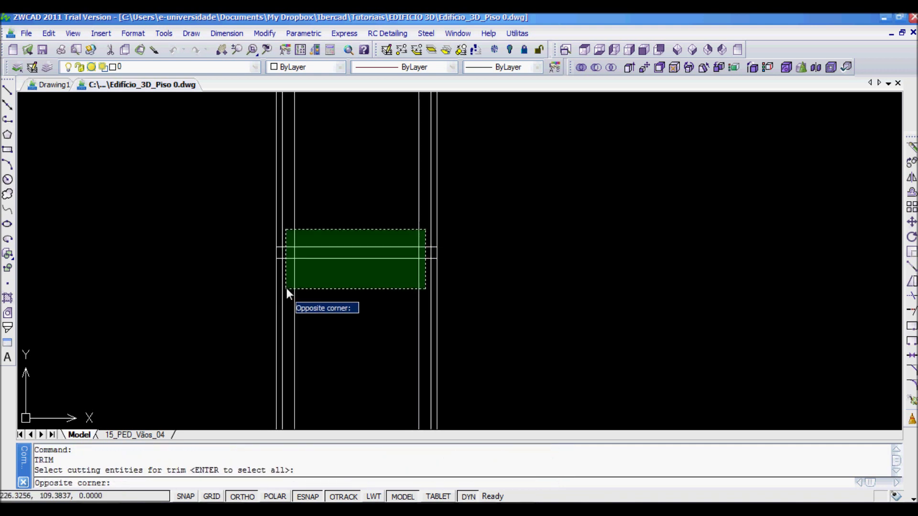
pyautogui.click(286, 287)
pyautogui.press('Return')
pyautogui.click(288, 239)
pyautogui.click(294, 260)
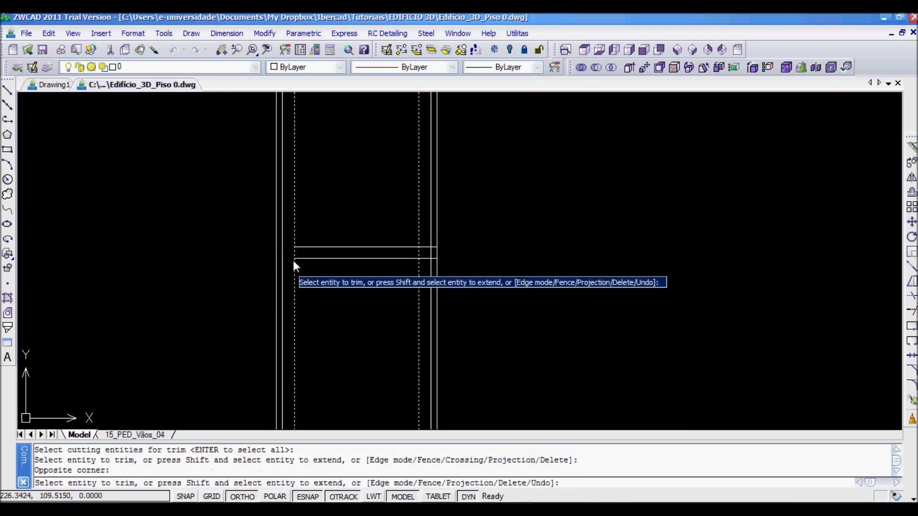
pyautogui.click(421, 255)
pyautogui.moveTo(423, 216); pyautogui.dragTo(397, 388, button='middle')
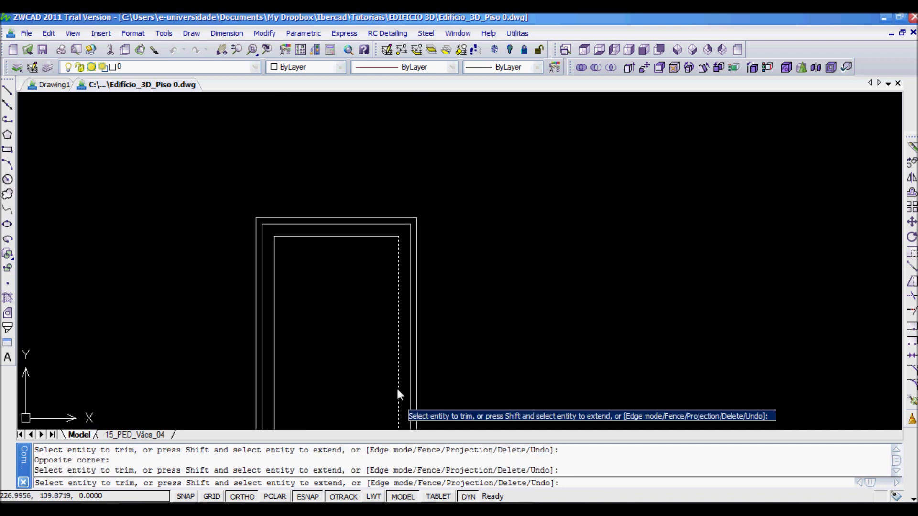
pyautogui.press('Return')
# - Align the UCS to a long outer side of the window outline and display the plan view of the current UCS
pyautogui.scroll(-8, 397, 386)
pyautogui.scroll(6, 363, 250)
pyautogui.scroll(-6, 372, 271)
pyautogui.write('u')
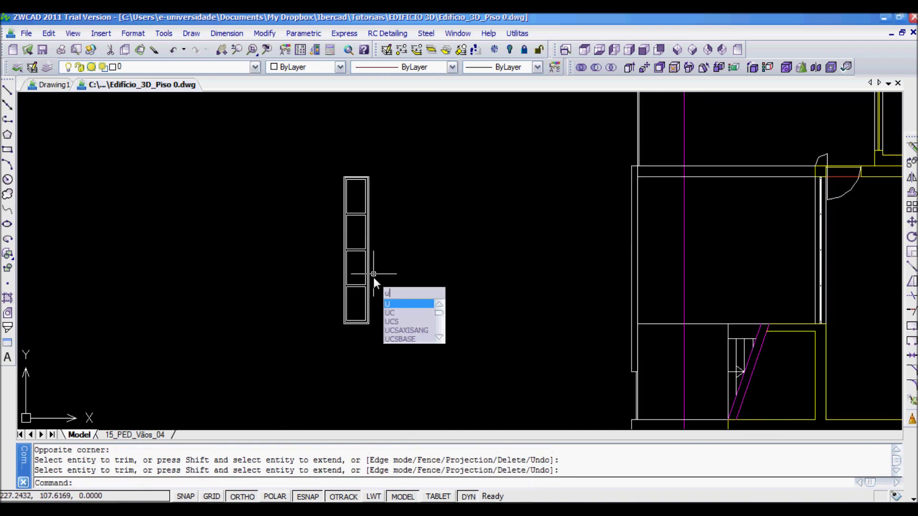
pyautogui.write('cs')
pyautogui.press('Return')
pyautogui.write('e')
pyautogui.press('Return')
pyautogui.scroll(2, 342, 154)
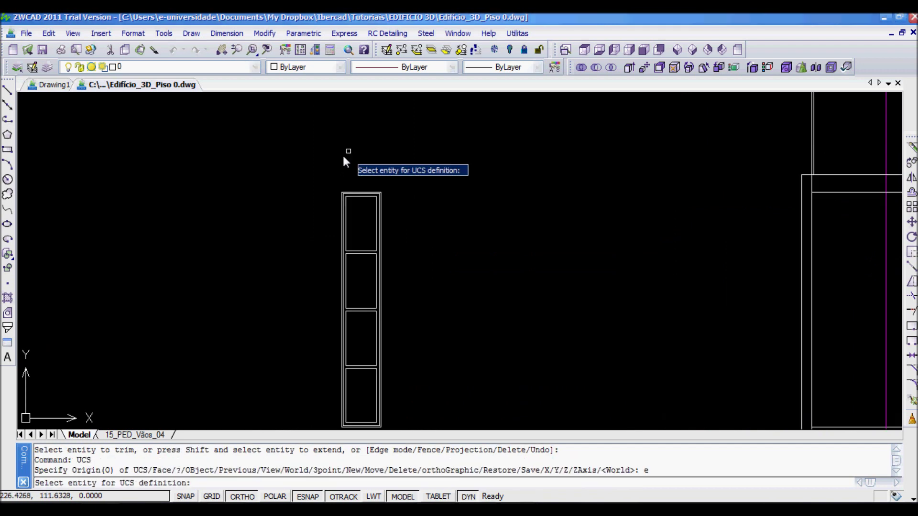
pyautogui.scroll(3, 343, 156)
pyautogui.click(363, 245)
pyautogui.write('plan')
pyautogui.press('Return')
pyautogui.press('Return')
pyautogui.scroll(2, 371, 417)
pyautogui.scroll(6, 371, 418)
pyautogui.moveTo(377, 135); pyautogui.dragTo(288, 164, button='middle')
pyautogui.scroll(-2, 293, 179)
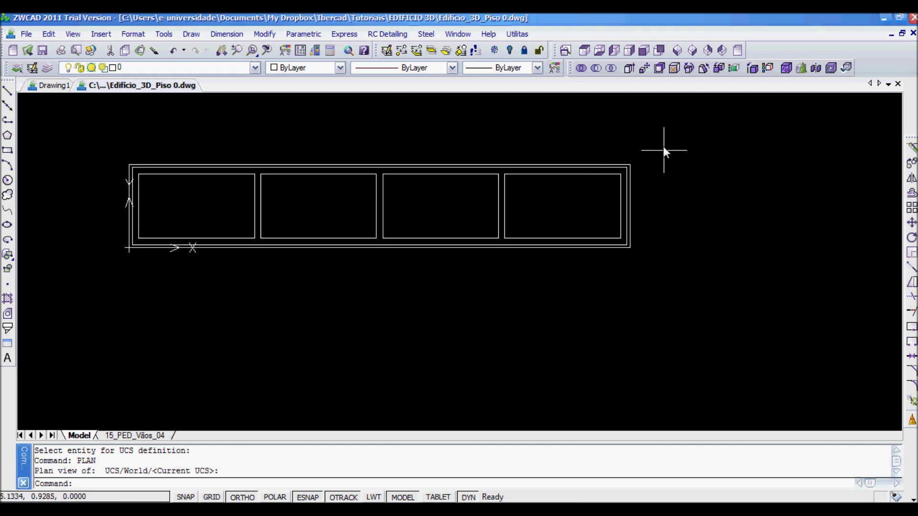
# - Switch to the southwest isometric view and frame the window outline
pyautogui.click(676, 57)
pyautogui.scroll(5, 340, 282)
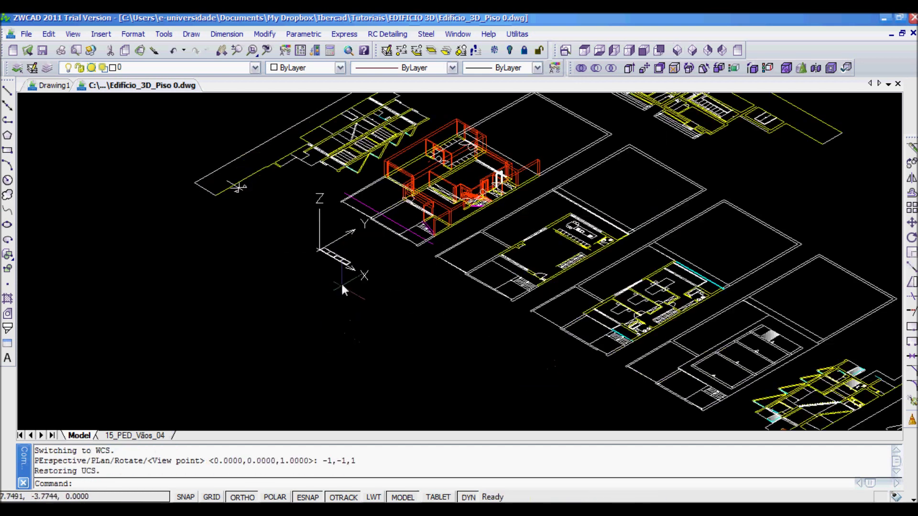
pyautogui.scroll(3, 337, 265)
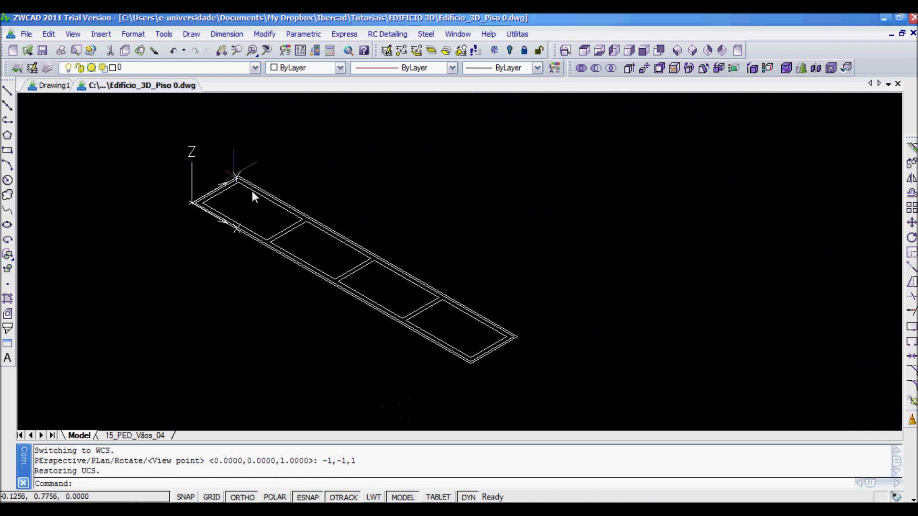
pyautogui.scroll(4, 267, 181)
pyautogui.scroll(-4, 365, 213)
pyautogui.middleClick(357, 186)
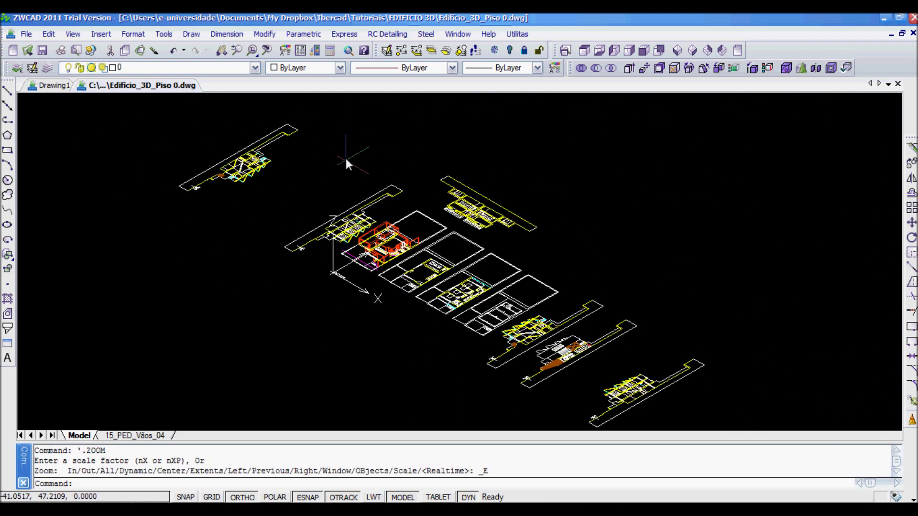
pyautogui.scroll(8, 331, 297)
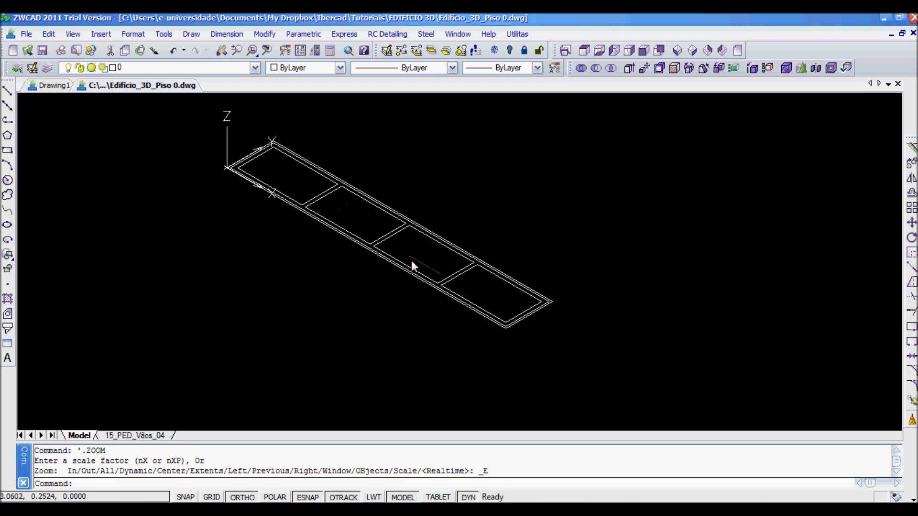
# - Turn entity snap off and create polyline boundaries from the area between the two outermost outlines of the window frame
pyautogui.click(307, 497)
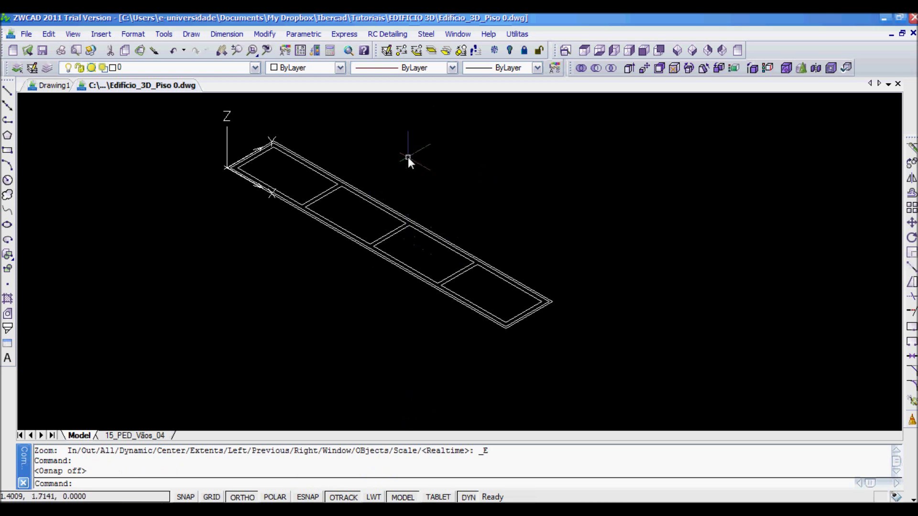
pyautogui.write('bo')
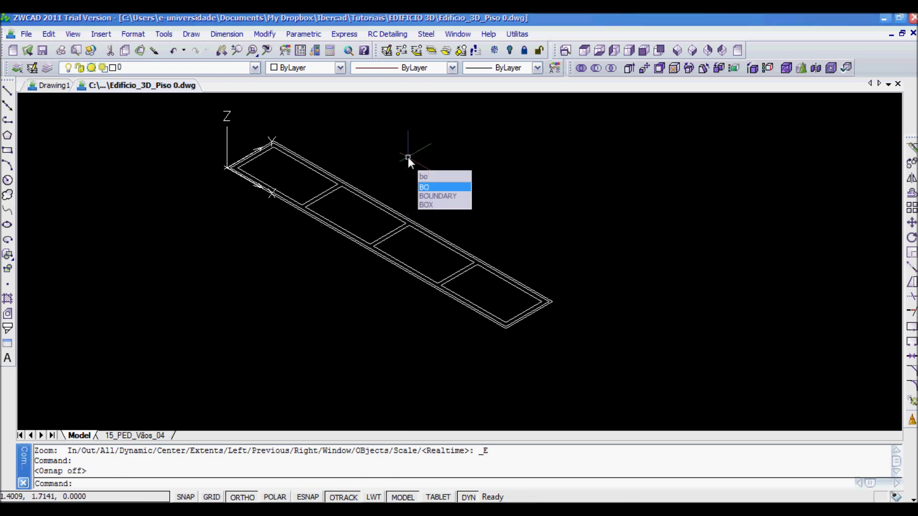
pyautogui.press('Return')
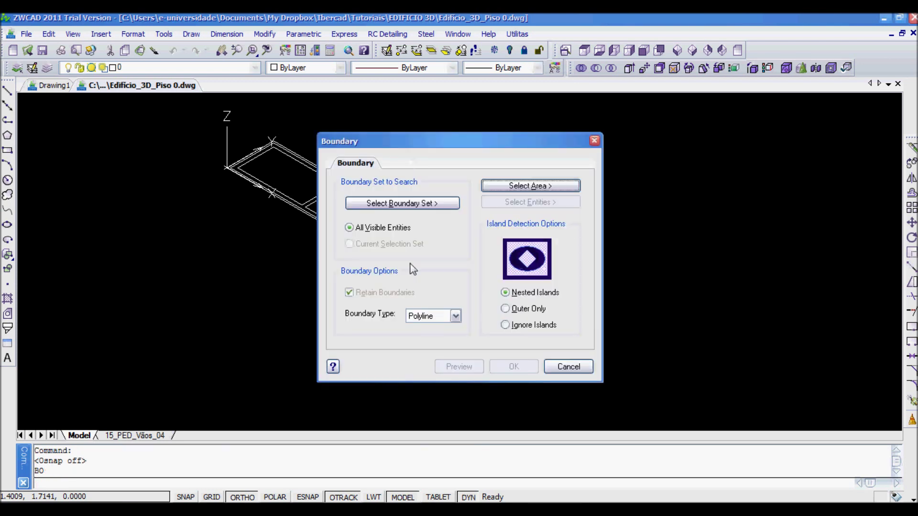
pyautogui.click(536, 190)
pyautogui.scroll(3, 466, 246)
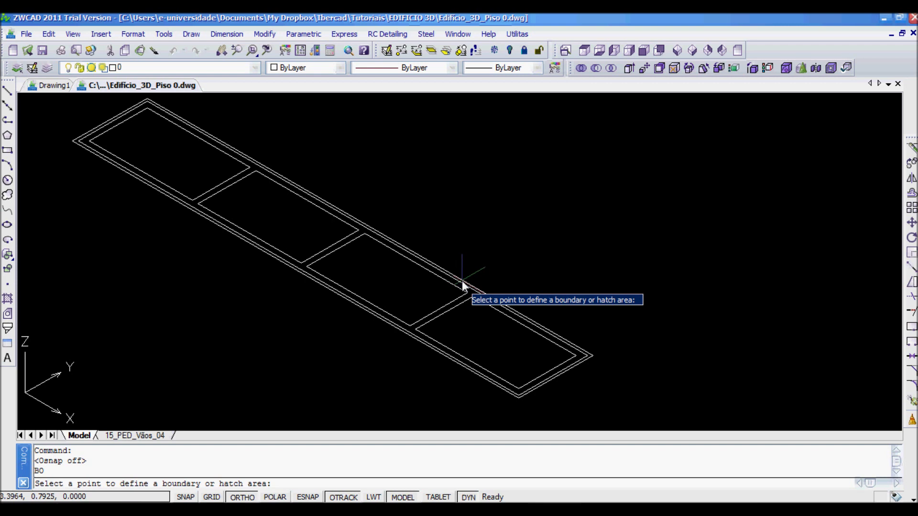
pyautogui.click(464, 285)
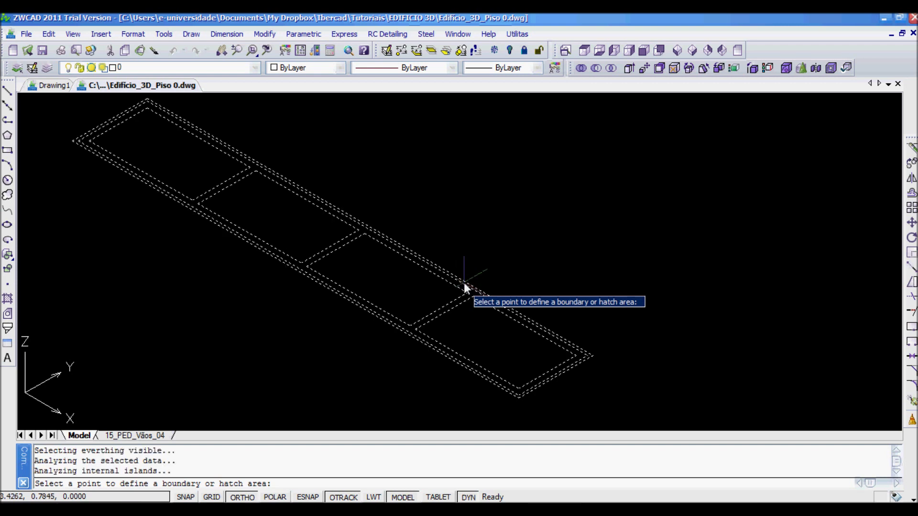
pyautogui.scroll(5, 501, 406)
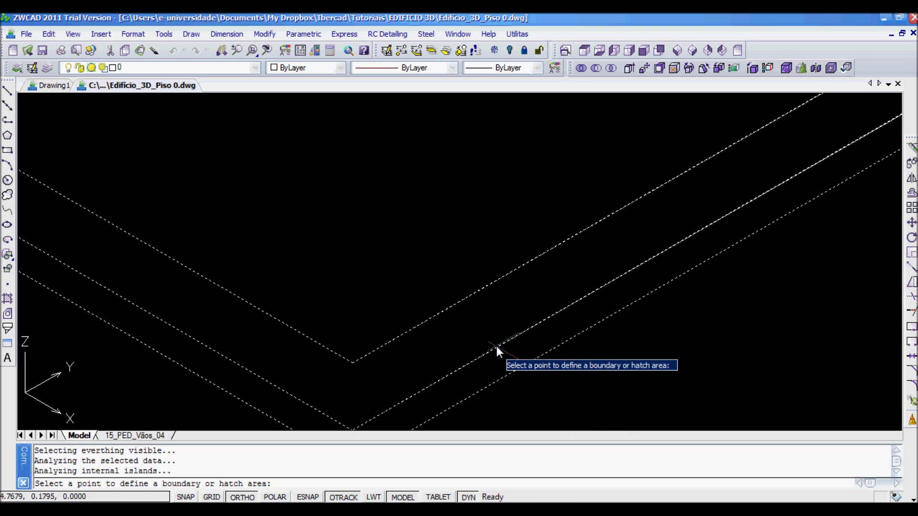
pyautogui.scroll(-6, 497, 348)
pyautogui.scroll(2, 500, 354)
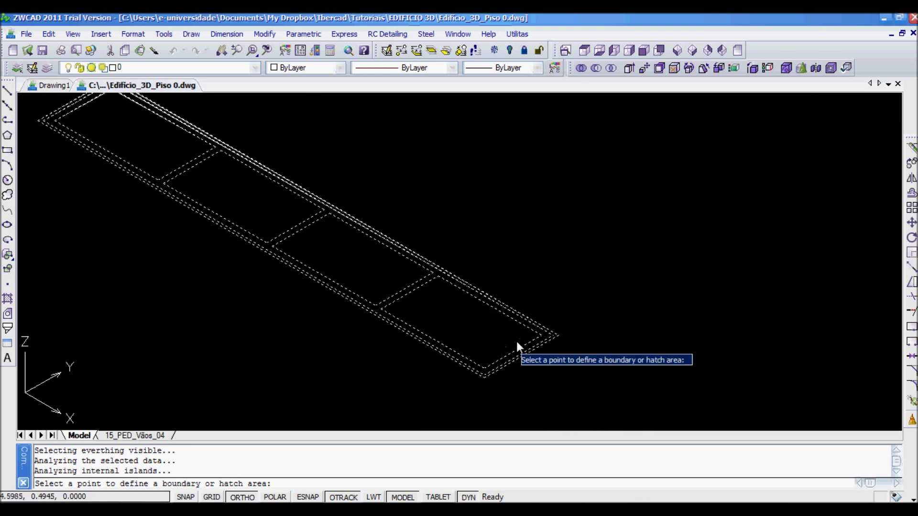
pyautogui.scroll(3, 517, 341)
pyautogui.scroll(-3, 564, 384)
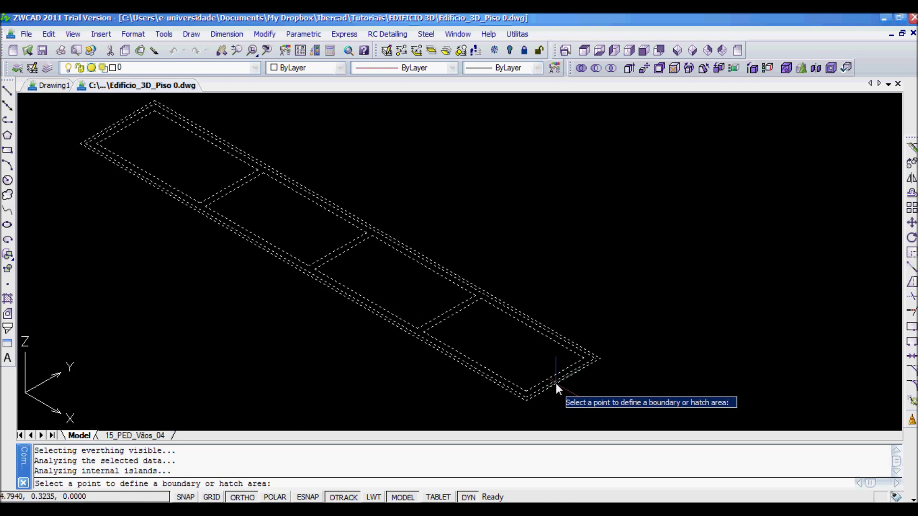
pyautogui.scroll(2, 555, 383)
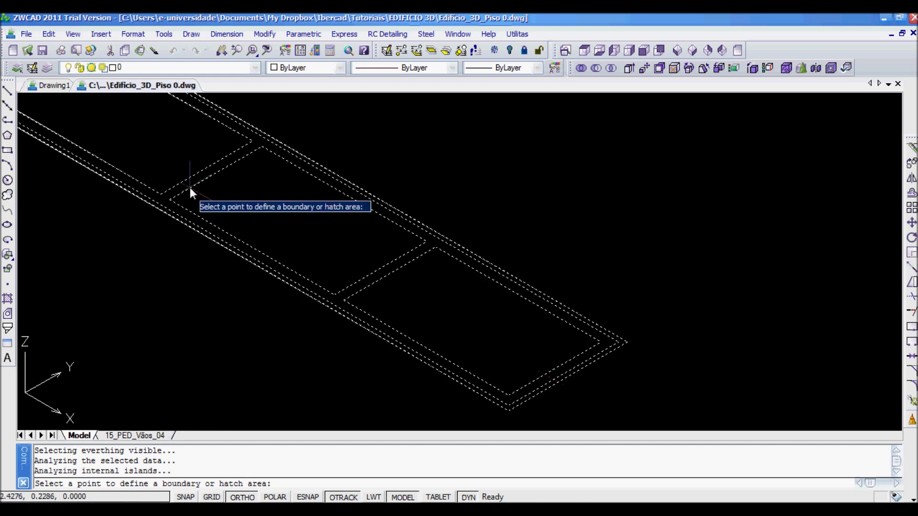
pyautogui.scroll(-2, 196, 200)
pyautogui.moveTo(200, 202); pyautogui.dragTo(287, 261, button='middle')
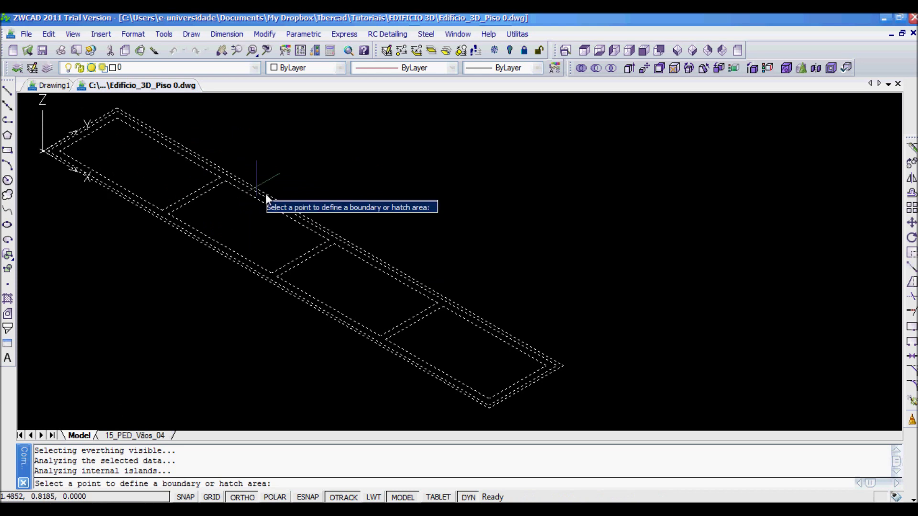
pyautogui.press('Return')
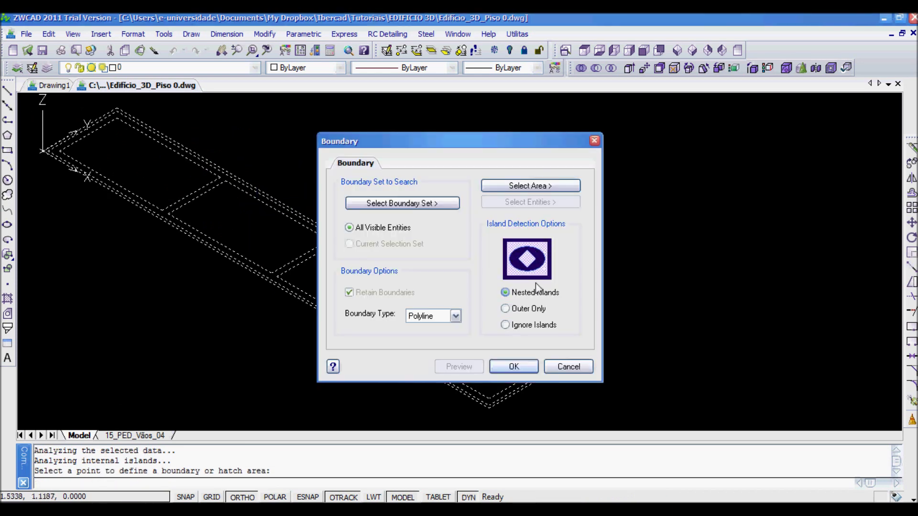
pyautogui.click(523, 368)
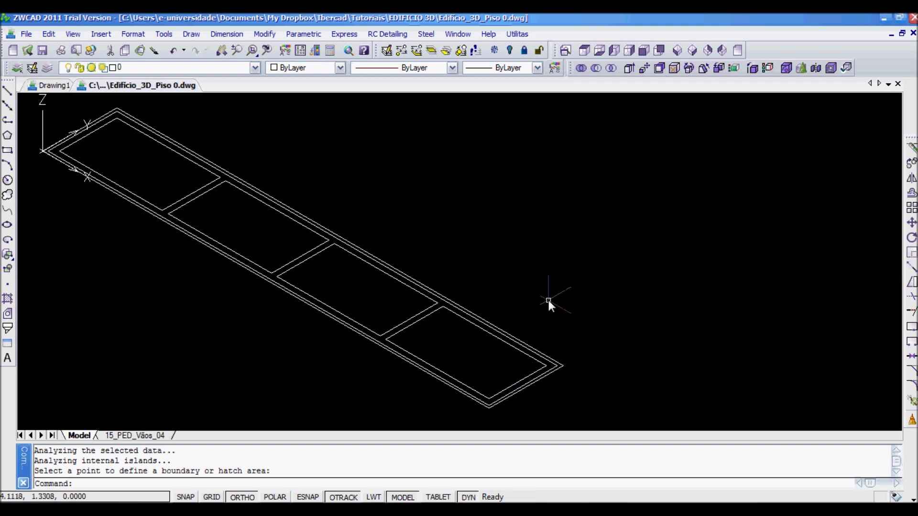
# - Extrude the two outer-frame boundaries by the frame thickness, snapped between its two end corners in the floor plan, with 0 taper
pyautogui.write('EXT')
pyautogui.press('Return')
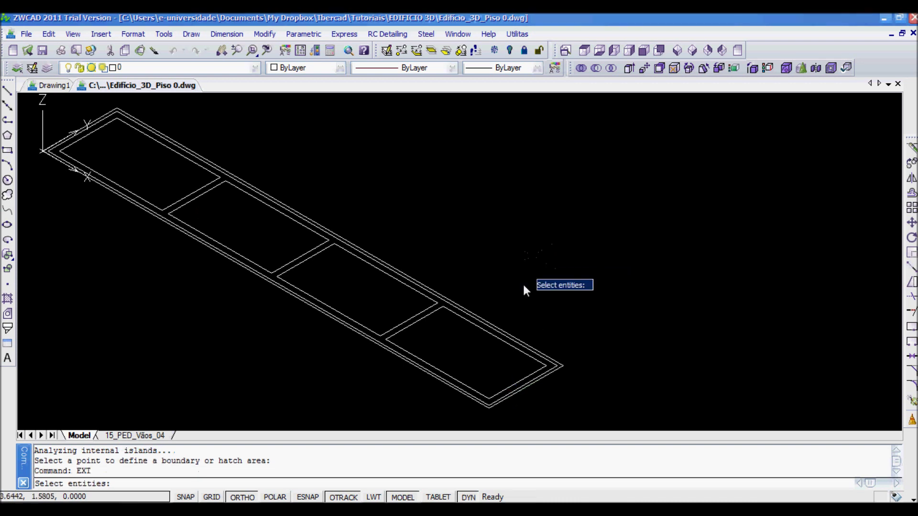
pyautogui.scroll(3, 517, 341)
pyautogui.click(515, 340)
pyautogui.click(508, 348)
pyautogui.scroll(-5, 548, 335)
pyautogui.press('Return')
pyautogui.scroll(-2, 600, 227)
pyautogui.scroll(8, 443, 228)
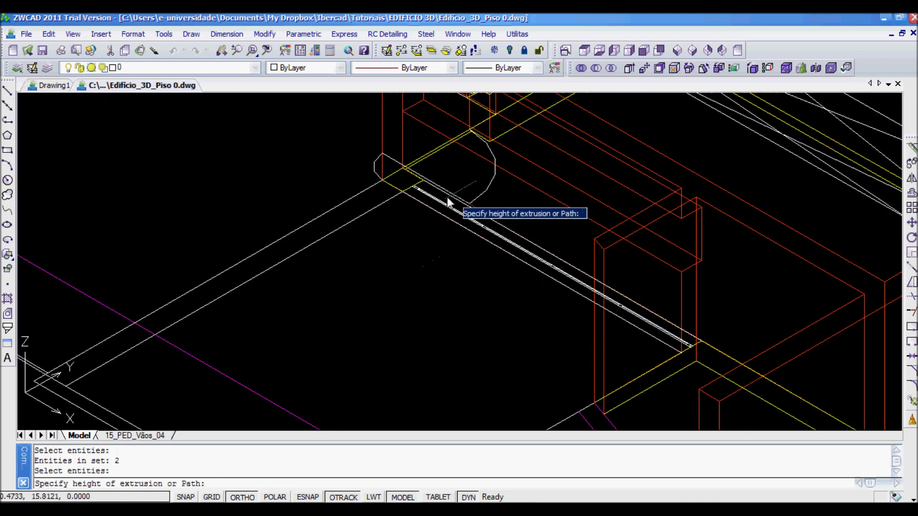
pyautogui.moveTo(352, 131); pyautogui.dragTo(400, 262, button='middle')
pyautogui.scroll(5, 291, 233)
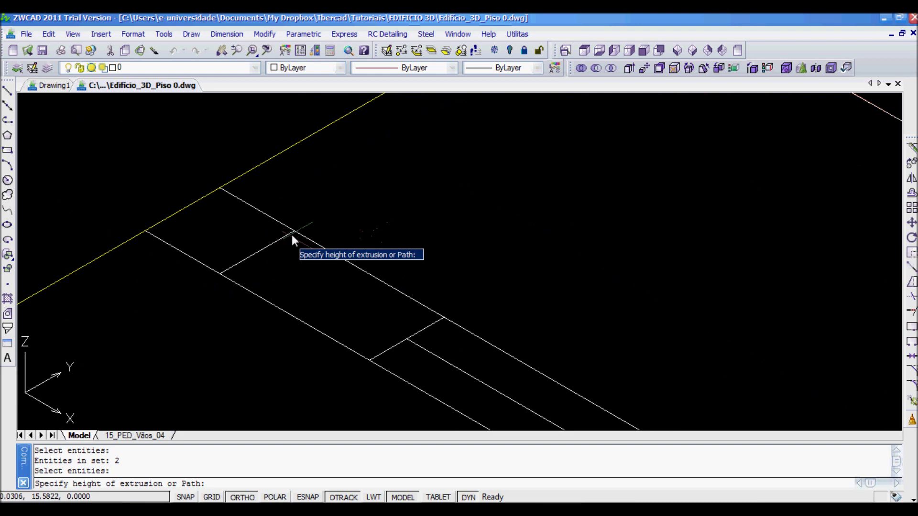
pyautogui.click(311, 498)
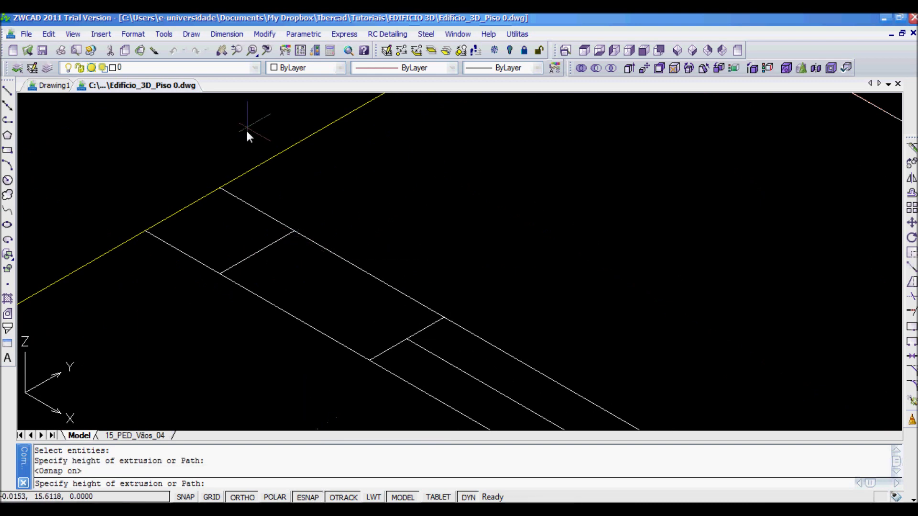
pyautogui.click(222, 190)
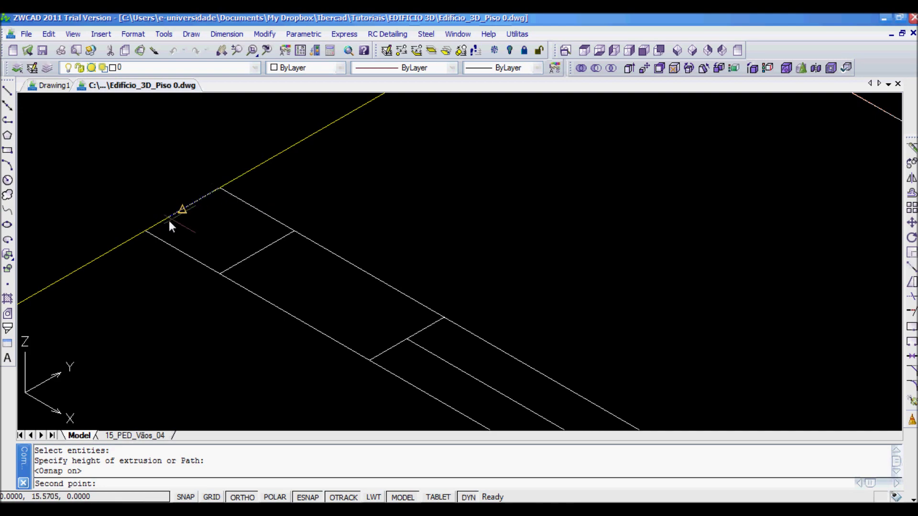
pyautogui.click(145, 231)
pyautogui.scroll(-4, 148, 253)
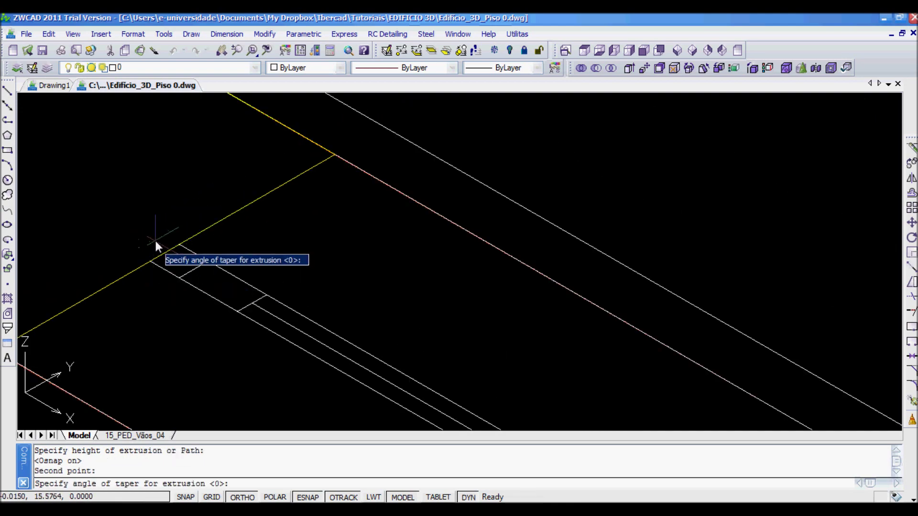
pyautogui.press('Return')
# - Return to the extruded window frame and display it shaded
pyautogui.scroll(-5, 154, 246)
pyautogui.moveTo(221, 300); pyautogui.dragTo(416, 238, button='middle')
pyautogui.scroll(7, 310, 293)
pyautogui.moveTo(365, 331); pyautogui.dragTo(368, 241, button='middle')
pyautogui.scroll(2, 483, 317)
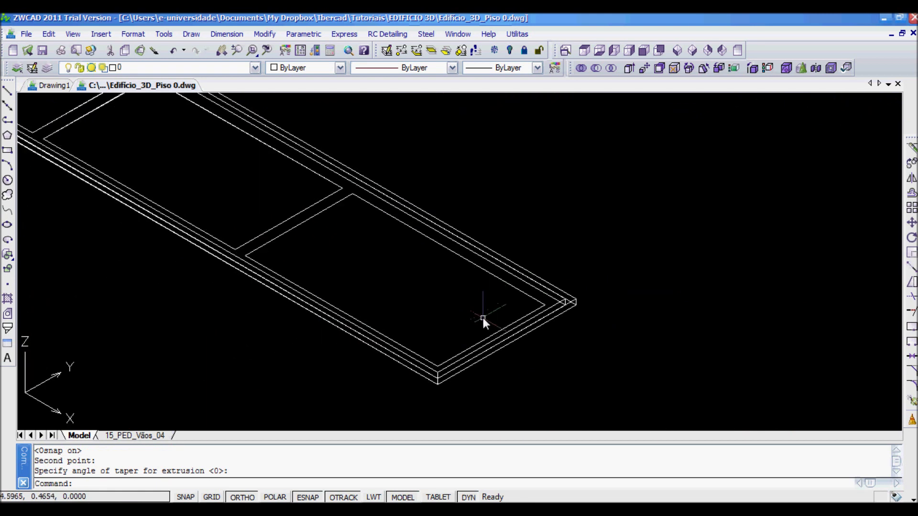
pyautogui.click(550, 305)
pyautogui.press('Escape')
pyautogui.write('shade')
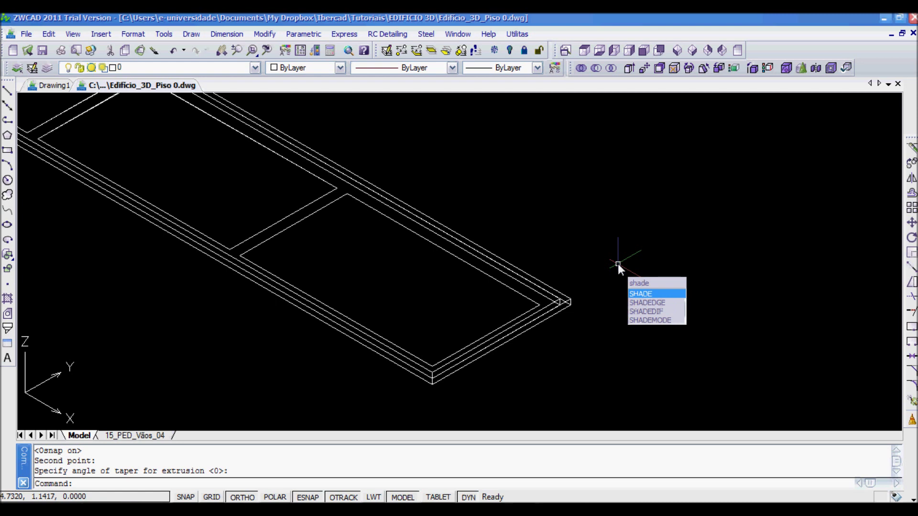
pyautogui.press('Return')
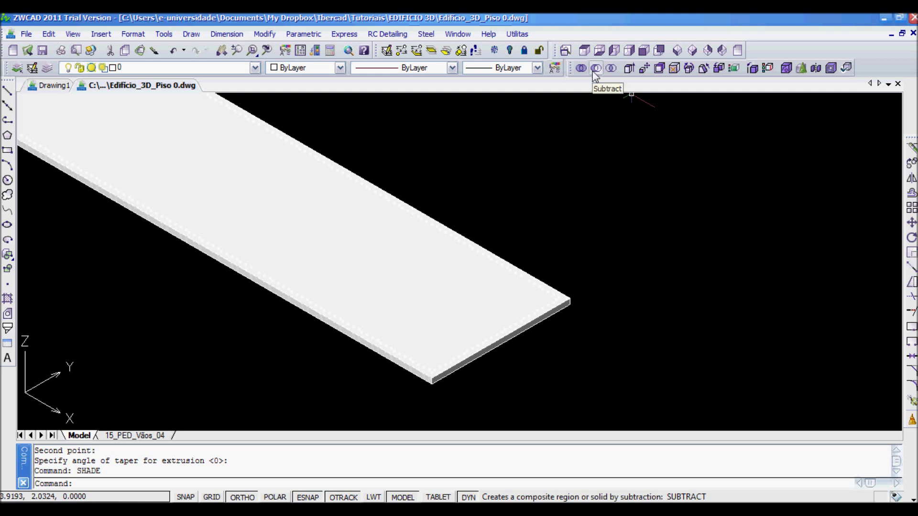
# - Subtract the inner extruded solid from the outer one to leave a hollow outer window frame
pyautogui.scroll(-4, 506, 258)
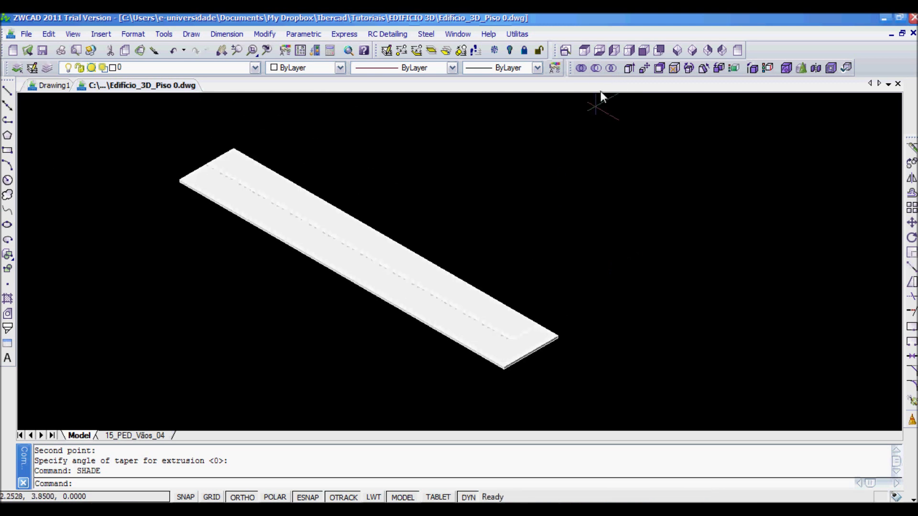
pyautogui.moveTo(597, 72); pyautogui.dragTo(646, 72)
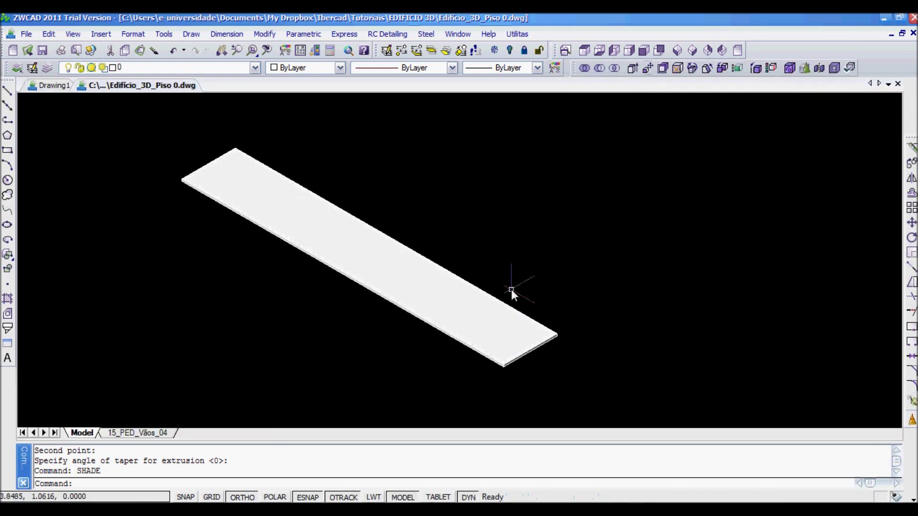
pyautogui.write('sub')
pyautogui.write('ct')
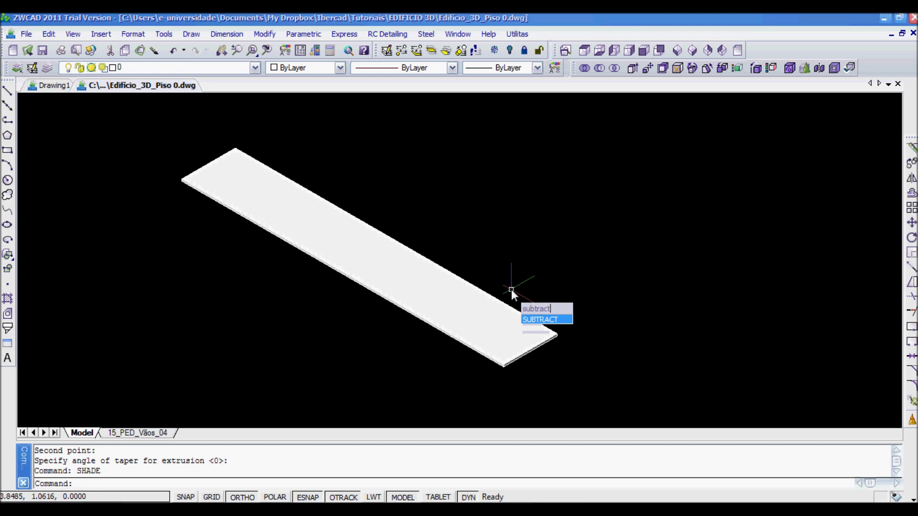
pyautogui.press('Return')
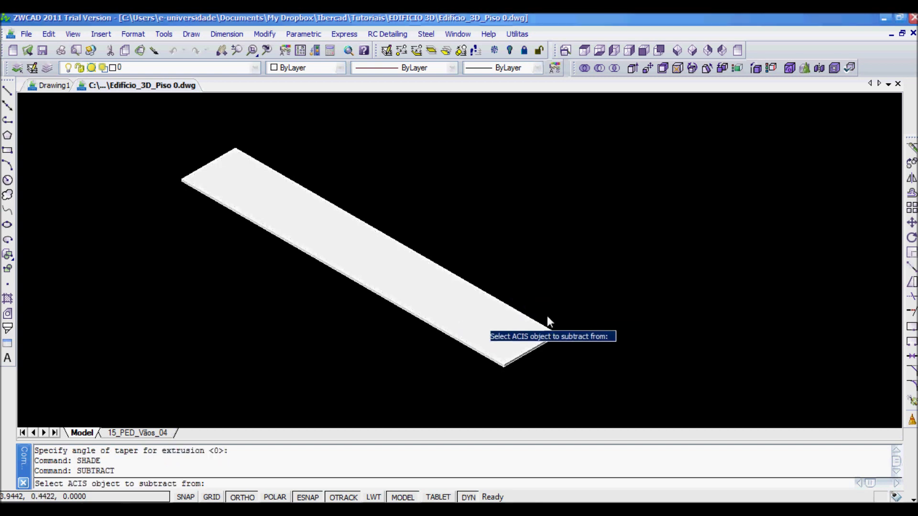
pyautogui.scroll(4, 564, 325)
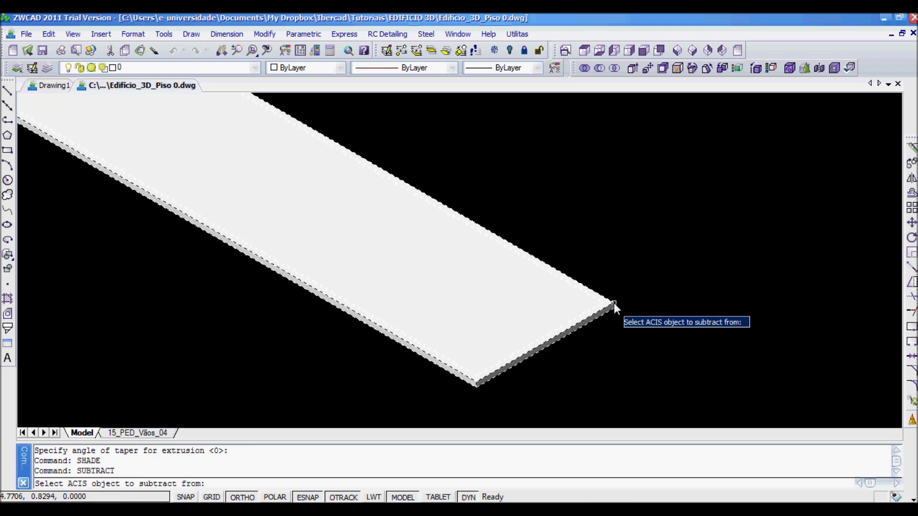
pyautogui.click(614, 302)
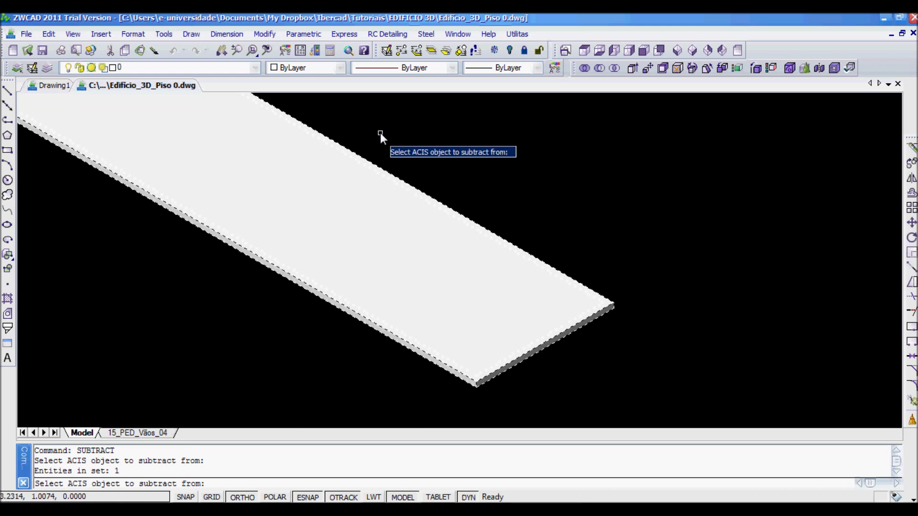
pyautogui.press('Return')
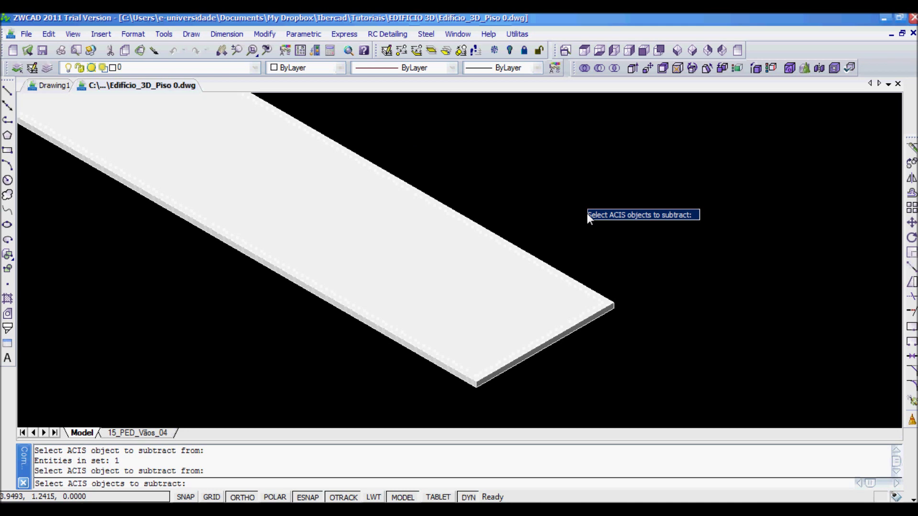
pyautogui.click(538, 339)
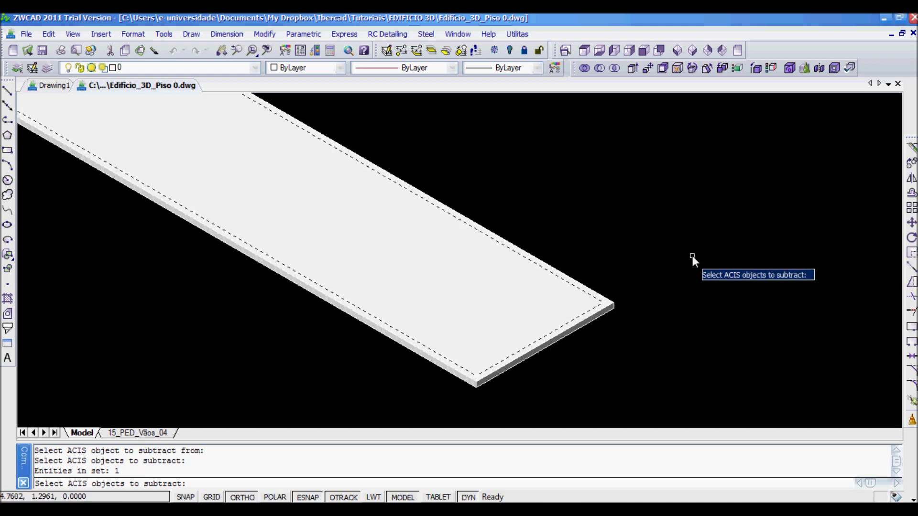
pyautogui.press('Return')
# - Examine the hollow outer frame and the panel outlines inside it
pyautogui.scroll(-2, 467, 245)
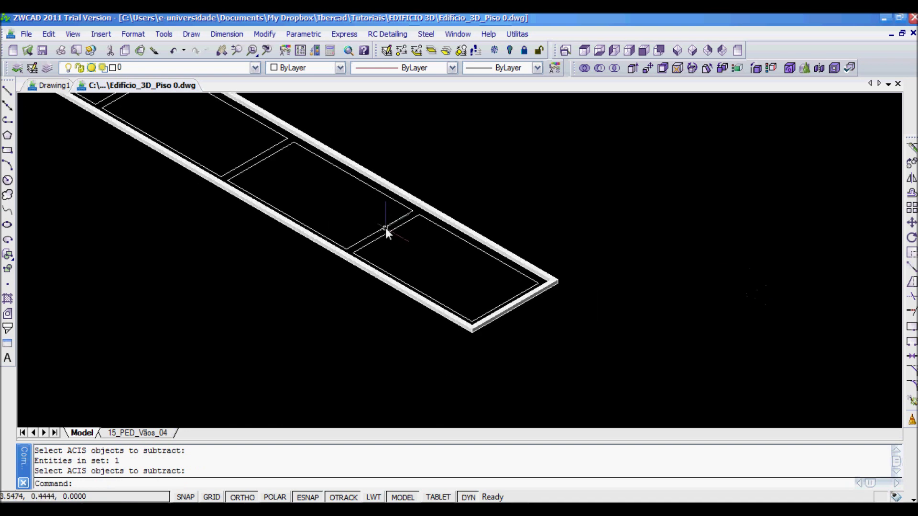
pyautogui.moveTo(387, 232); pyautogui.dragTo(569, 337, button='middle')
pyautogui.moveTo(575, 265)
pyautogui.mouseDown(button='middle')
pyautogui.moveTo(566, 273)
pyautogui.moveTo(532, 252)
pyautogui.mouseUp(button='middle')
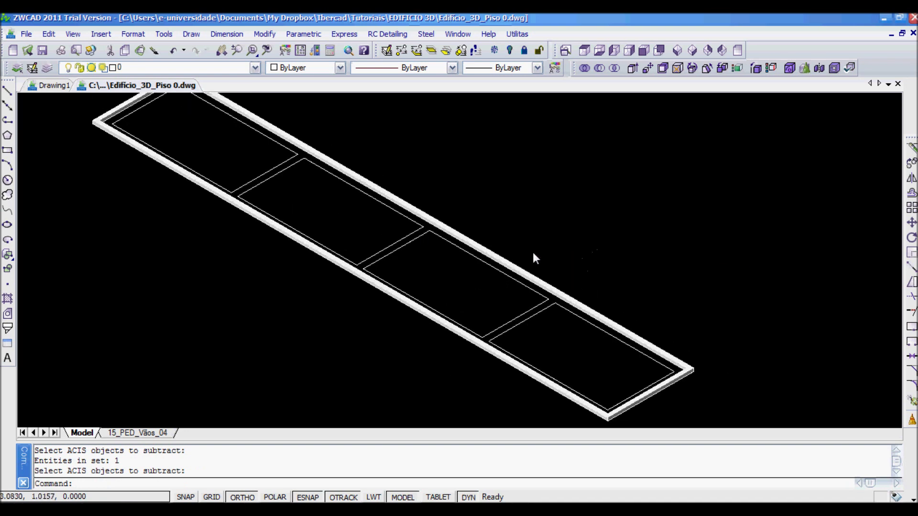
pyautogui.scroll(3, 433, 229)
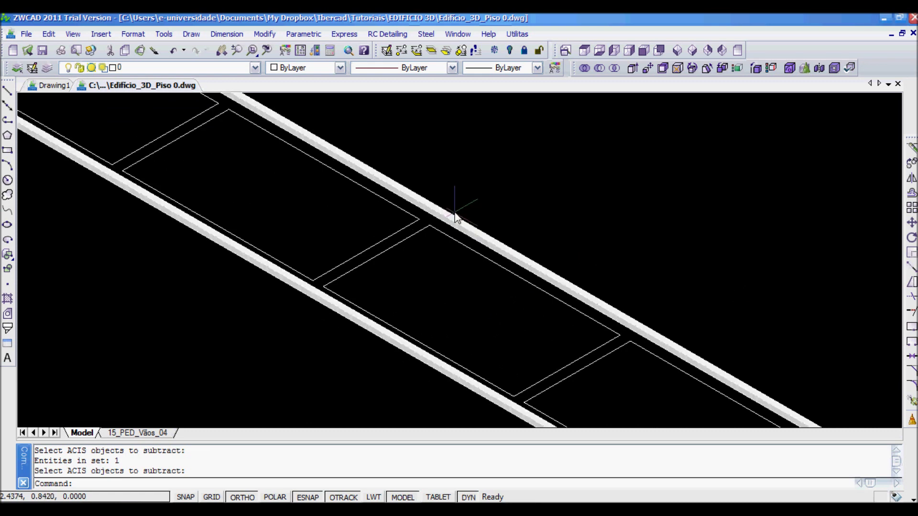
pyautogui.scroll(-3, 455, 217)
pyautogui.scroll(4, 456, 216)
pyautogui.scroll(-5, 457, 220)
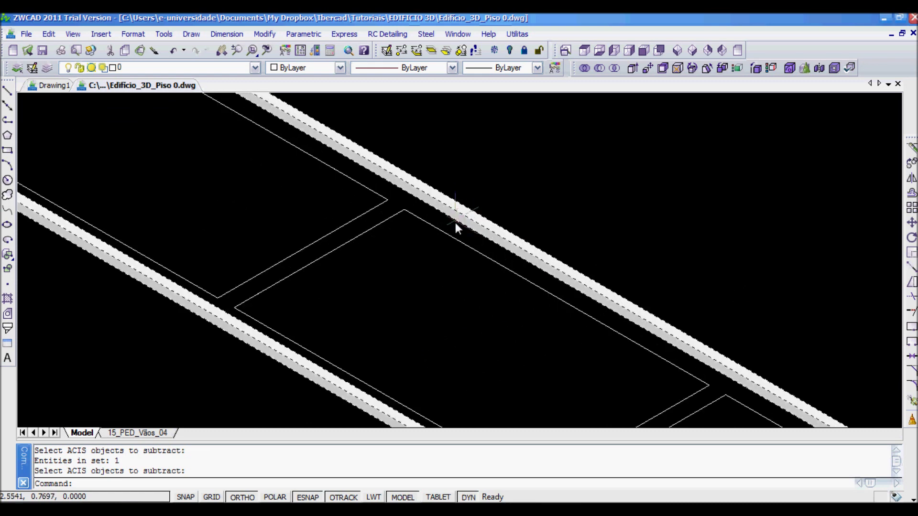
pyautogui.moveTo(496, 238); pyautogui.dragTo(468, 271, button='middle')
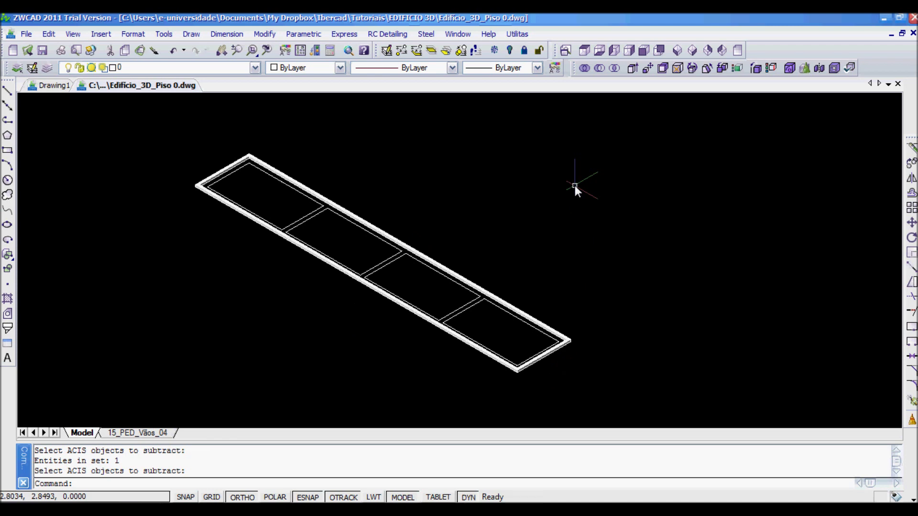
# - Create polyline boundaries of the area between the outer frame and the four panel outlines, with object snap off
pyautogui.write('BO')
pyautogui.press('Return')
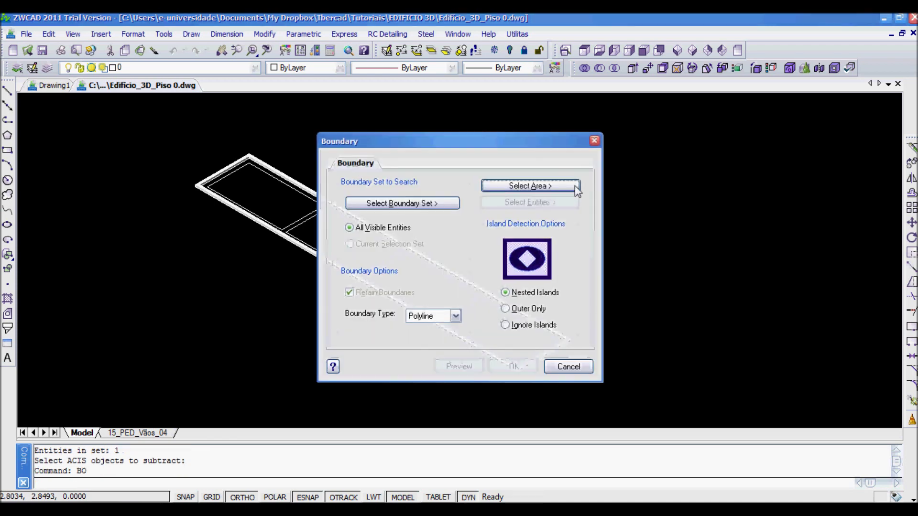
pyautogui.click(544, 186)
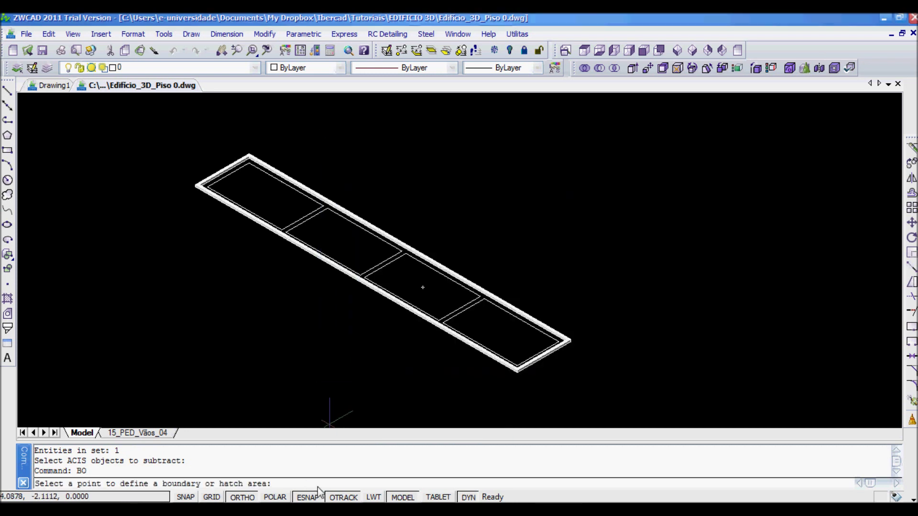
pyautogui.press('F3')
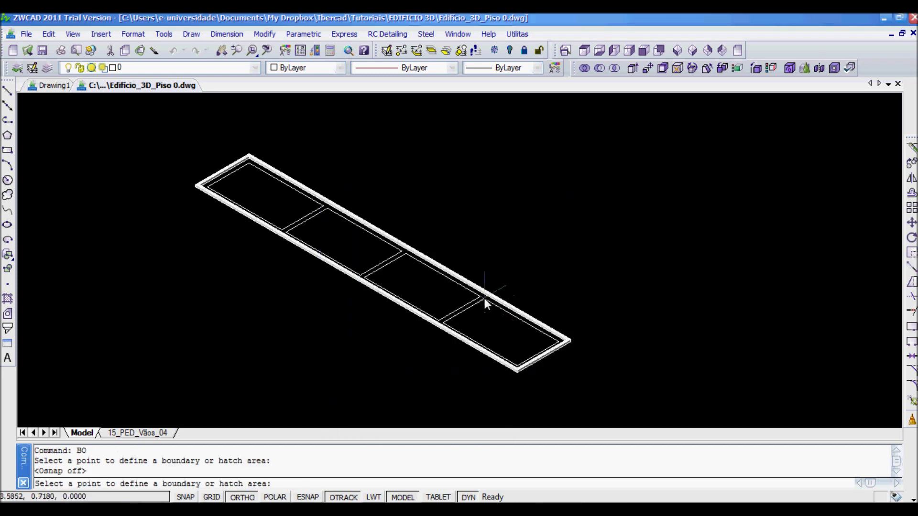
pyautogui.scroll(5, 488, 299)
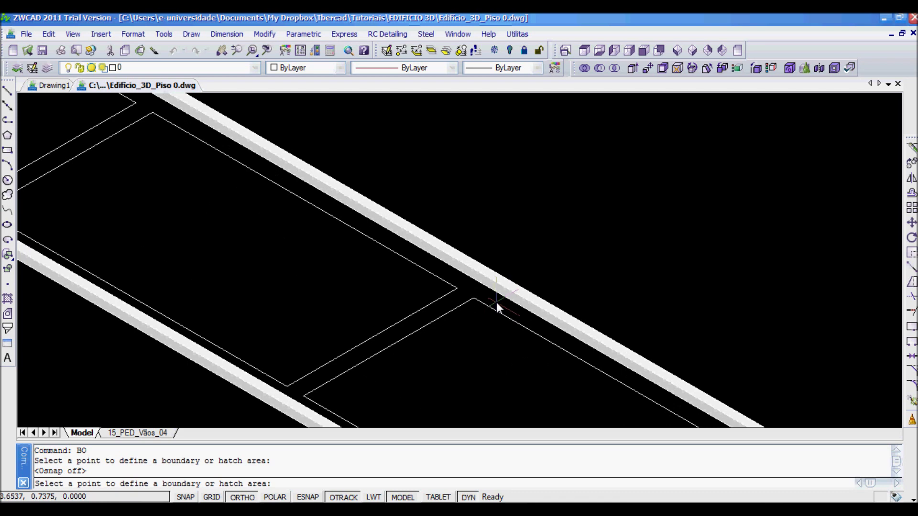
pyautogui.scroll(-5, 496, 302)
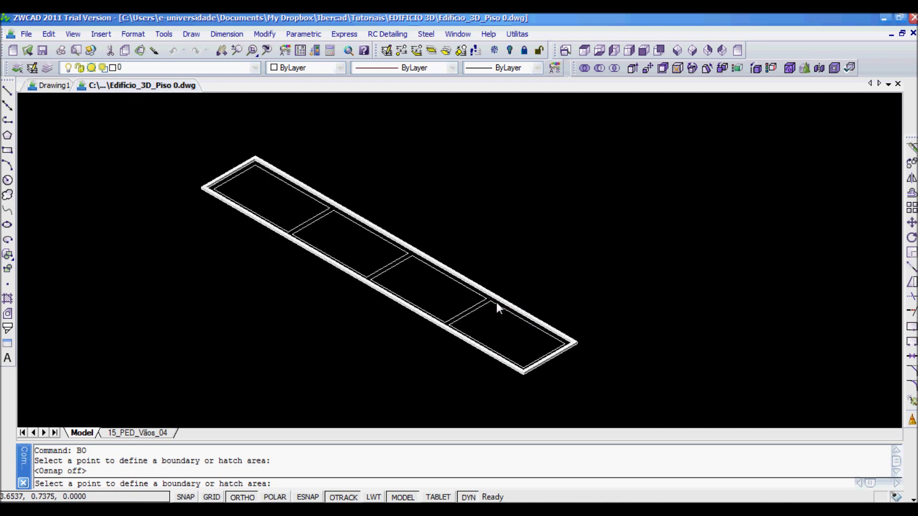
pyautogui.click(496, 302)
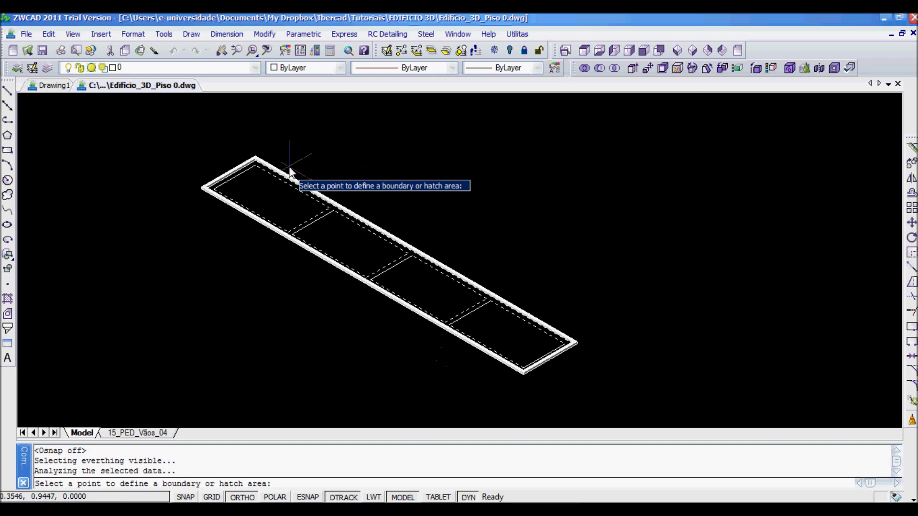
pyautogui.press('Return')
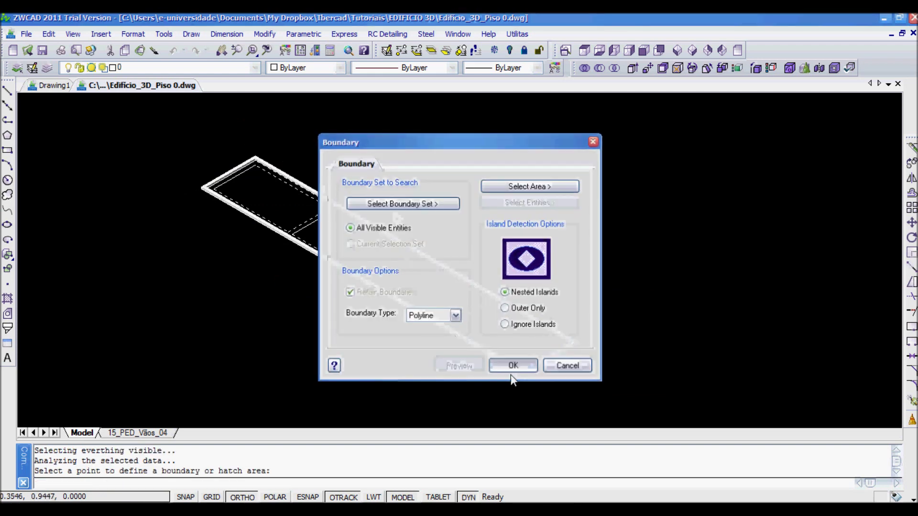
pyautogui.click(514, 366)
# - Try to extrude the inner-frame boundary and four panel boundaries, picking the height on the outer frame's vertical corner edge, with 0 taper
pyautogui.scroll(4, 341, 210)
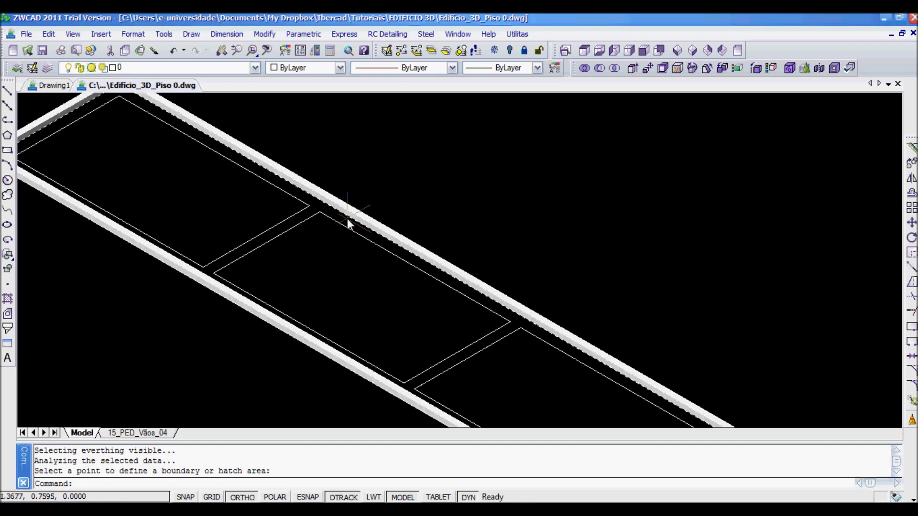
pyautogui.scroll(-3, 347, 222)
pyautogui.click(342, 225)
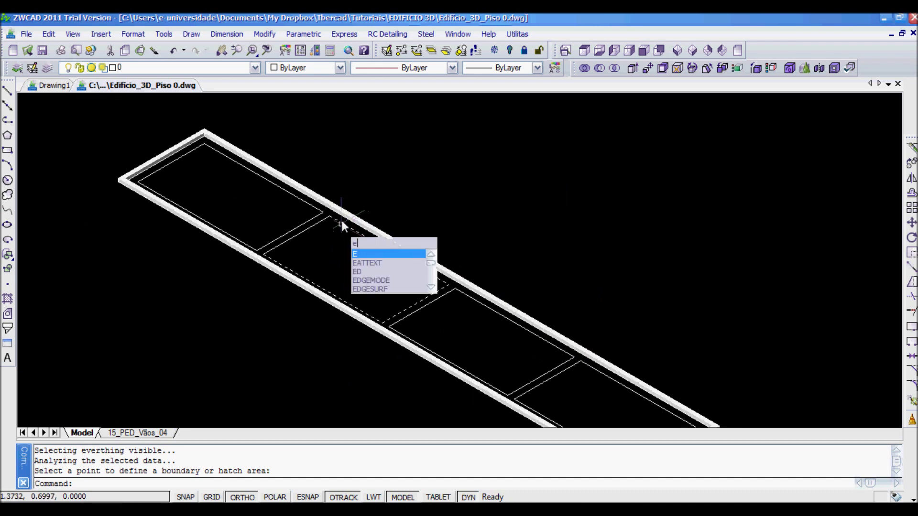
pyautogui.write('EXT')
pyautogui.press('Return')
pyautogui.scroll(2, 342, 221)
pyautogui.click(335, 217)
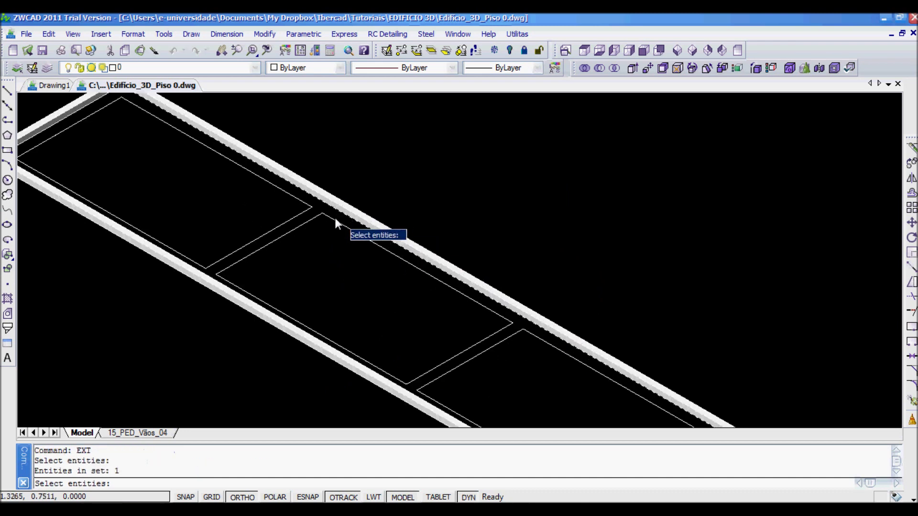
pyautogui.click(312, 207)
pyautogui.click(494, 312)
pyautogui.click(503, 337)
pyautogui.scroll(-3, 470, 277)
pyautogui.scroll(4, 471, 273)
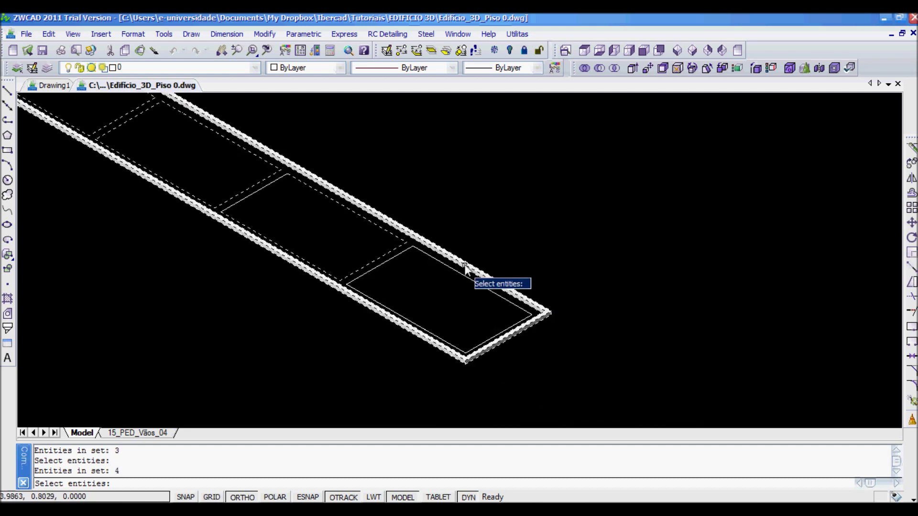
pyautogui.click(459, 280)
pyautogui.scroll(-4, 463, 274)
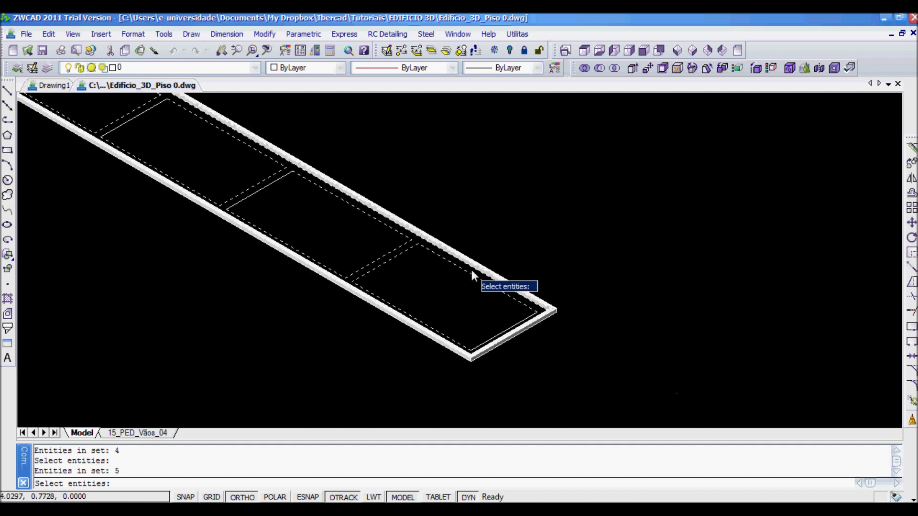
pyautogui.scroll(5, 462, 273)
pyautogui.scroll(-3, 482, 255)
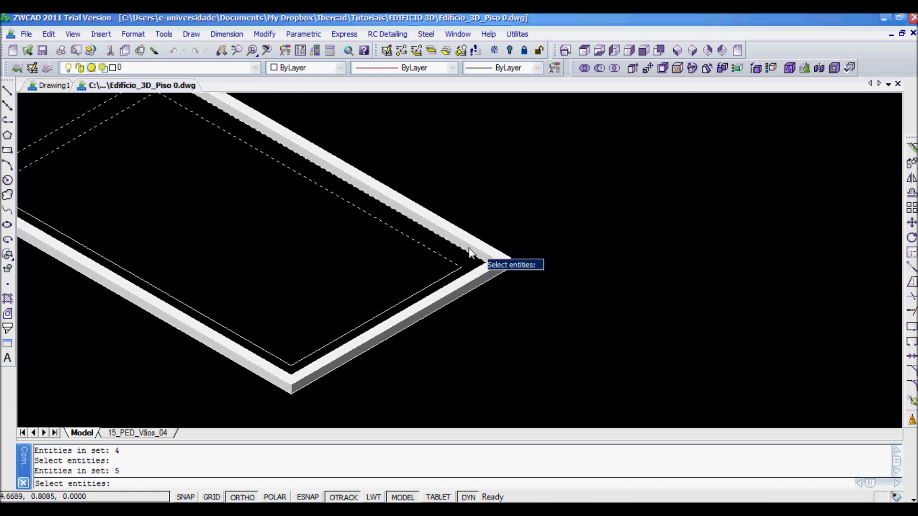
pyautogui.scroll(-2, 455, 260)
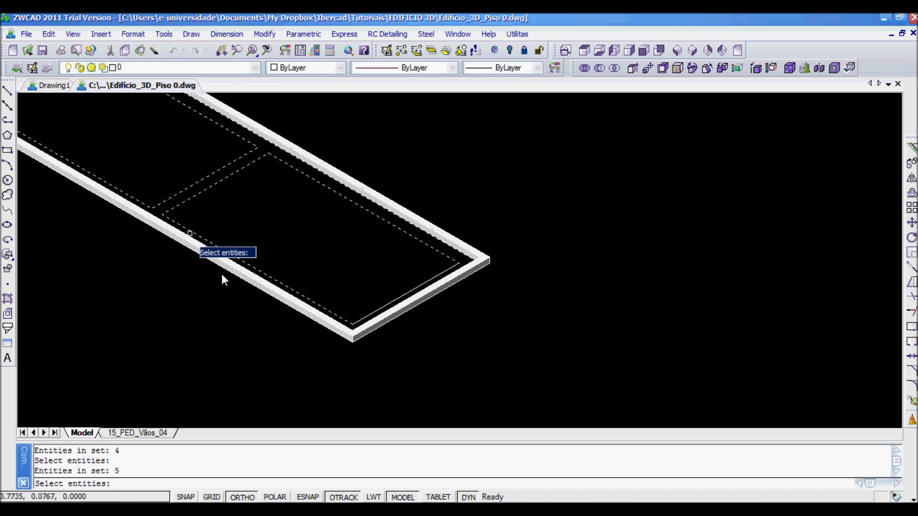
pyautogui.scroll(2, 382, 306)
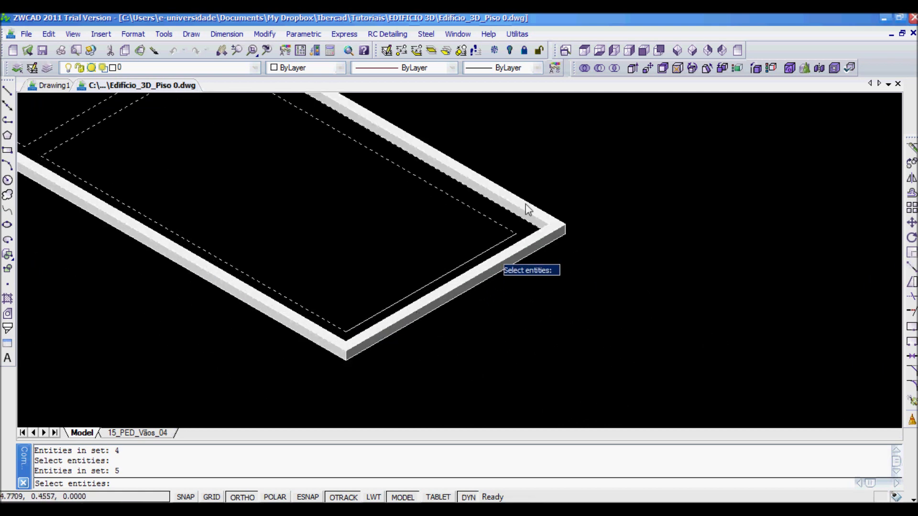
pyautogui.scroll(3, 504, 232)
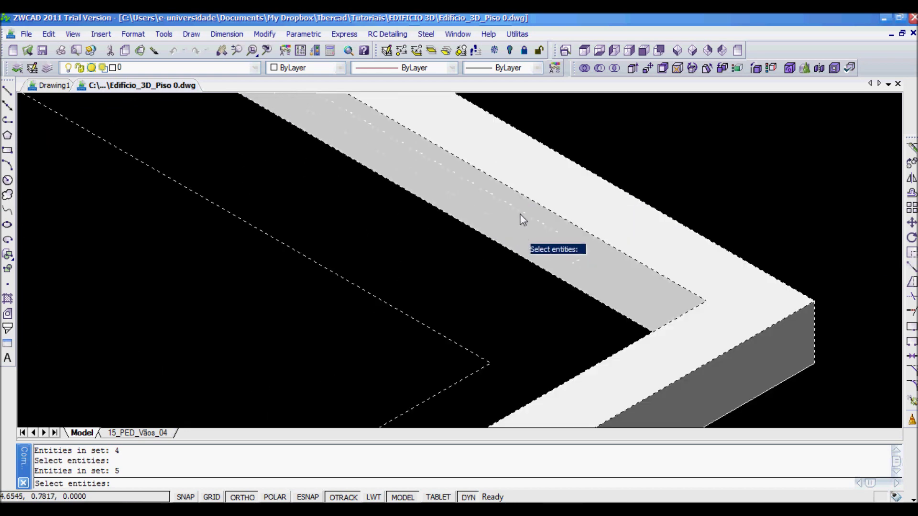
pyautogui.scroll(-2, 515, 218)
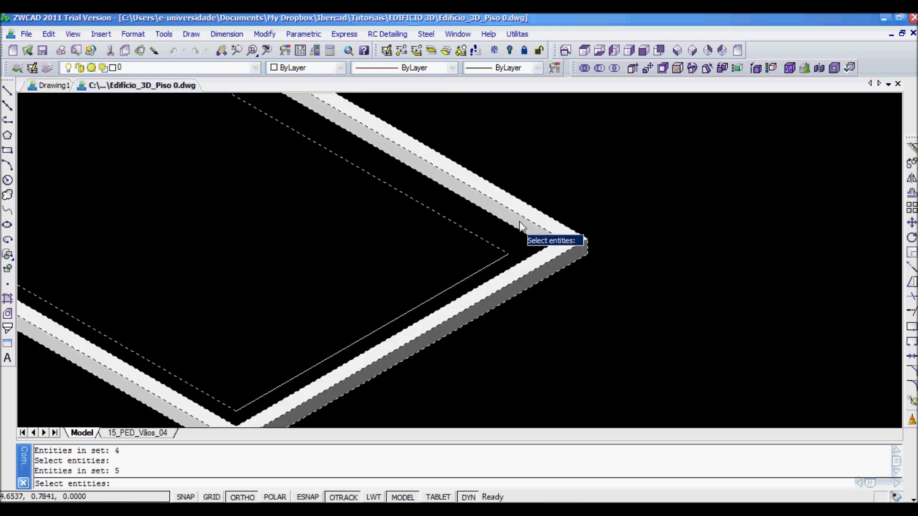
pyautogui.press('Return')
pyautogui.scroll(3, 594, 230)
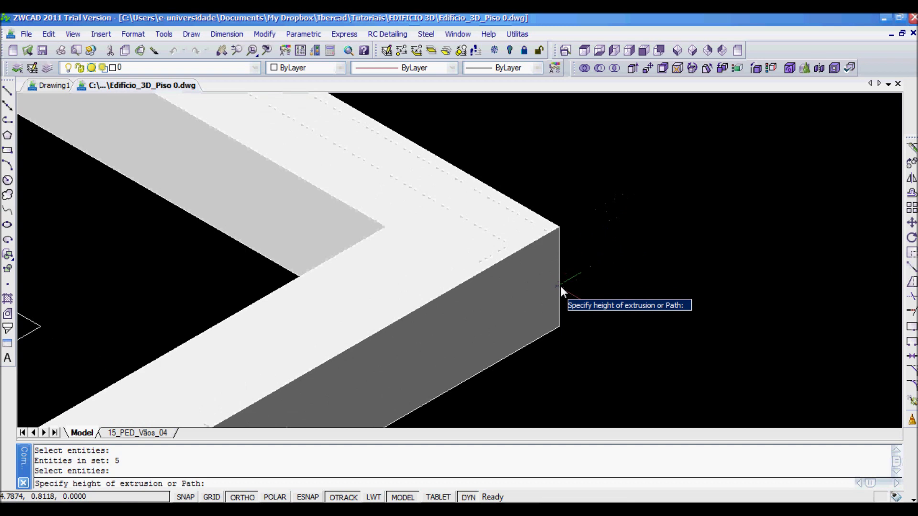
pyautogui.click(306, 497)
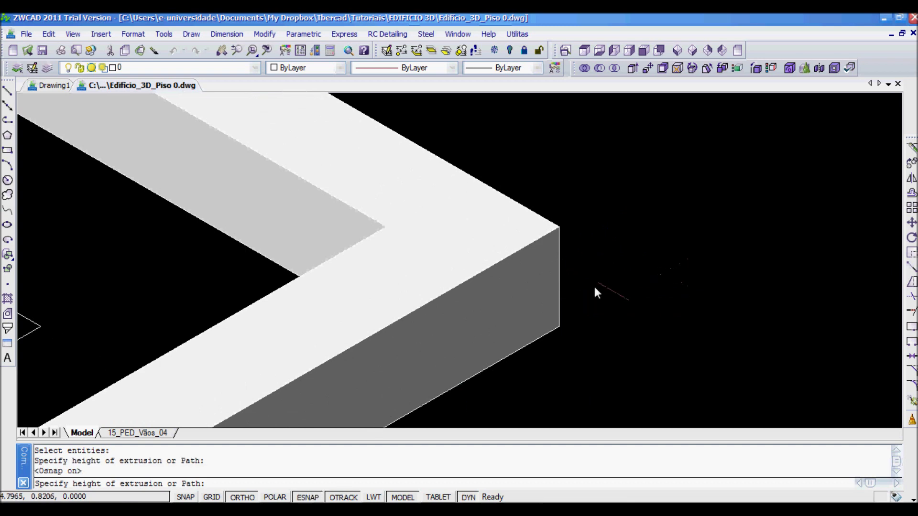
pyautogui.click(560, 284)
pyautogui.click(557, 227)
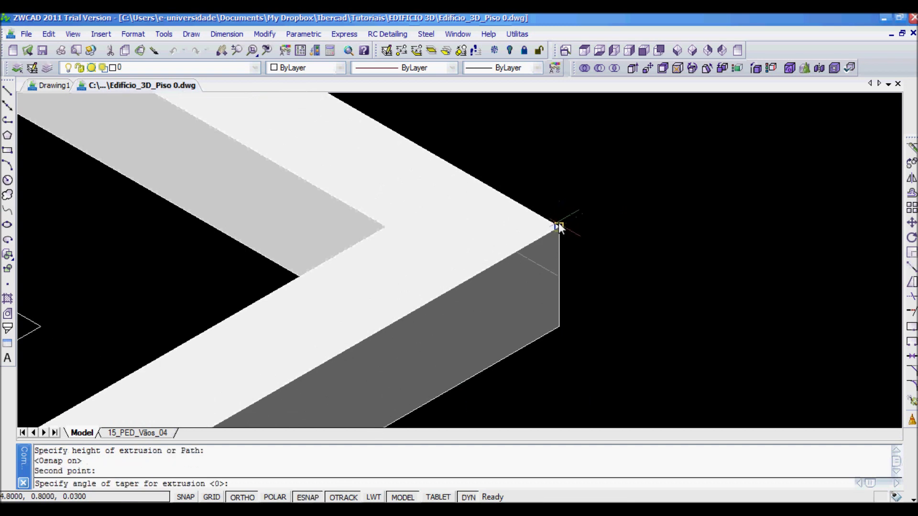
pyautogui.press('Return')
pyautogui.scroll(-5, 454, 267)
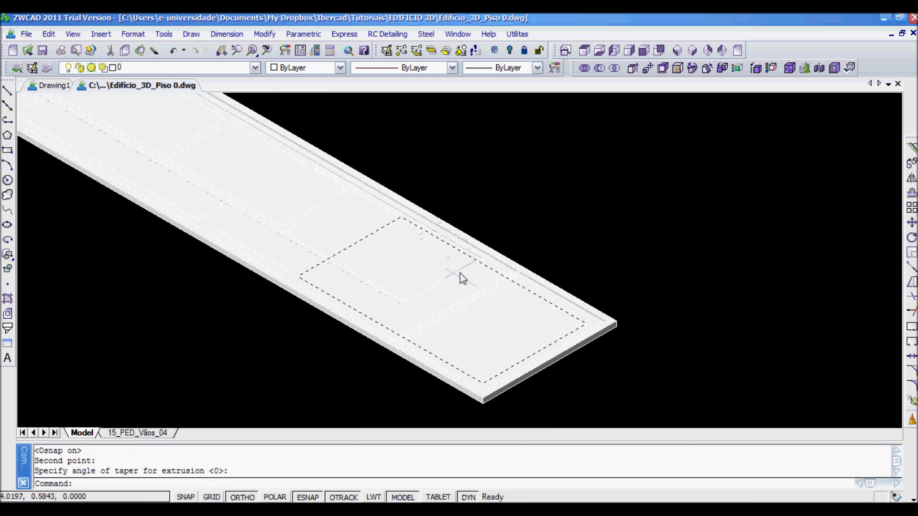
pyautogui.rightClick(436, 228)
pyautogui.click(461, 229)
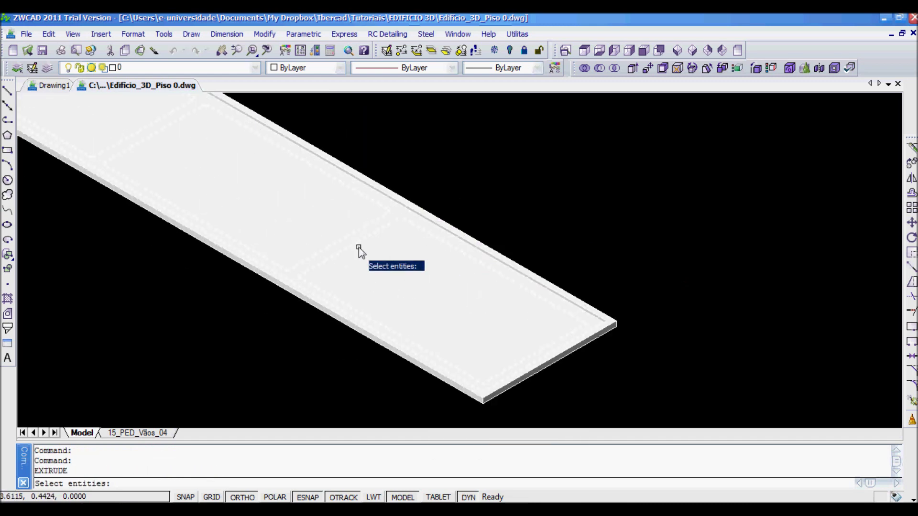
pyautogui.scroll(3, 383, 238)
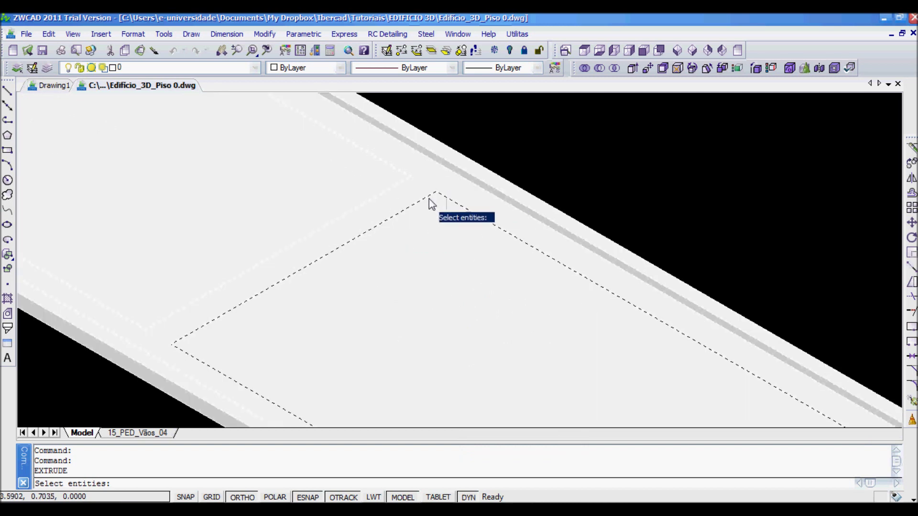
pyautogui.click(429, 199)
pyautogui.click(428, 215)
pyautogui.click(427, 200)
pyautogui.click(432, 198)
pyautogui.click(441, 196)
pyautogui.click(462, 179)
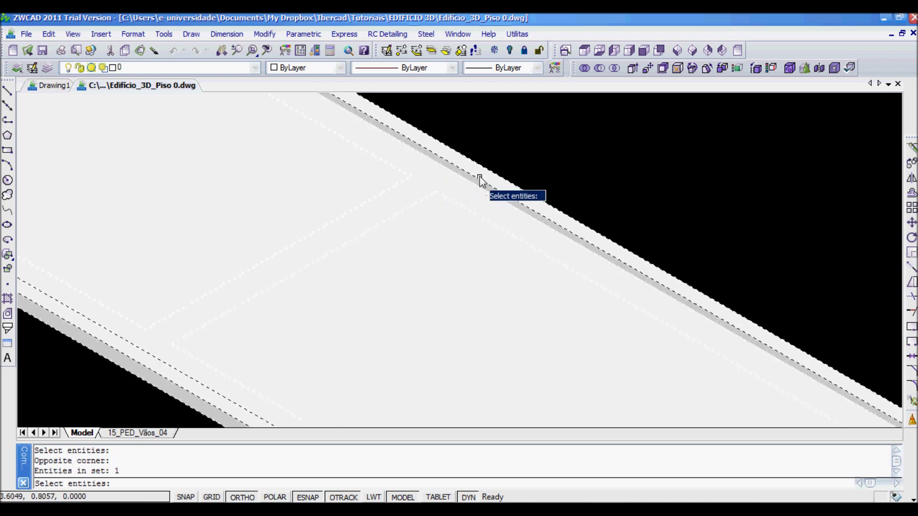
pyautogui.press('Escape')
# - Undo the last extrusion of the inner-frame and panel boundaries
pyautogui.hotkey('ctrl', 'z')
pyautogui.hotkey('ctrl', 'z')
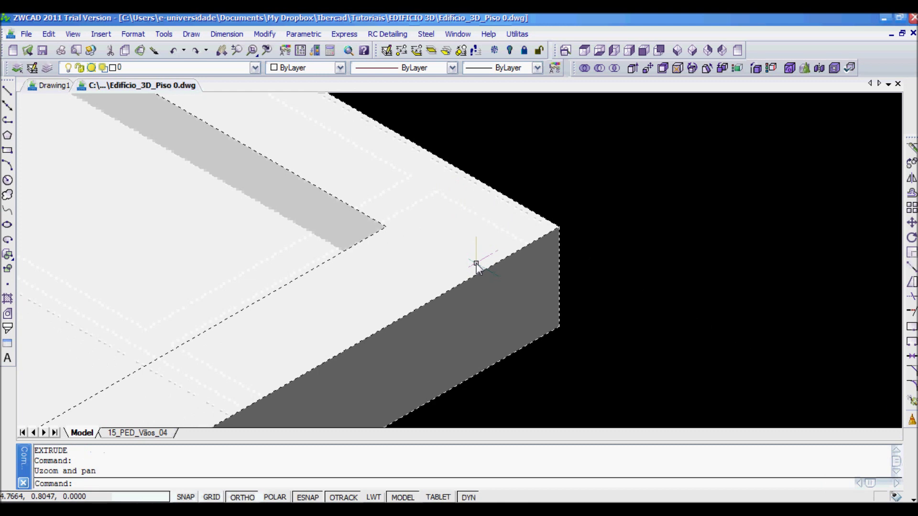
pyautogui.hotkey('ctrl', 'z')
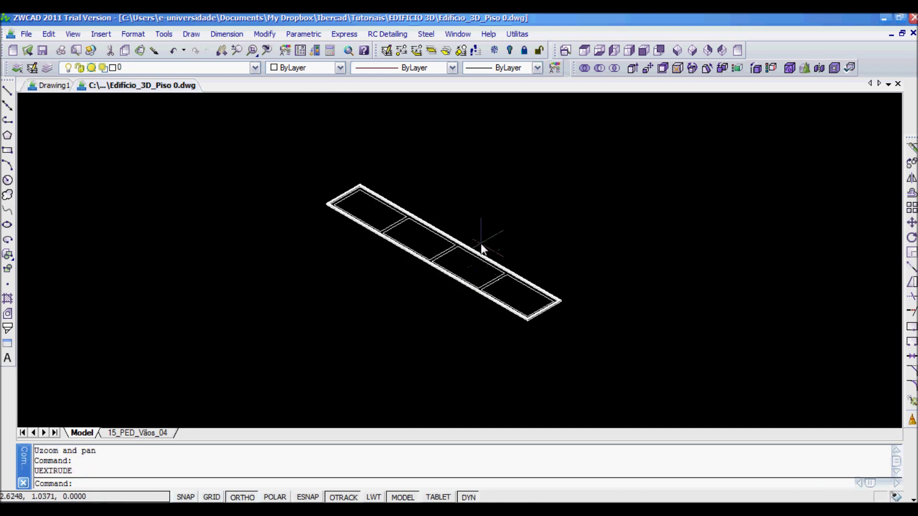
pyautogui.write('EXT')
pyautogui.press('Return')
pyautogui.scroll(5, 475, 257)
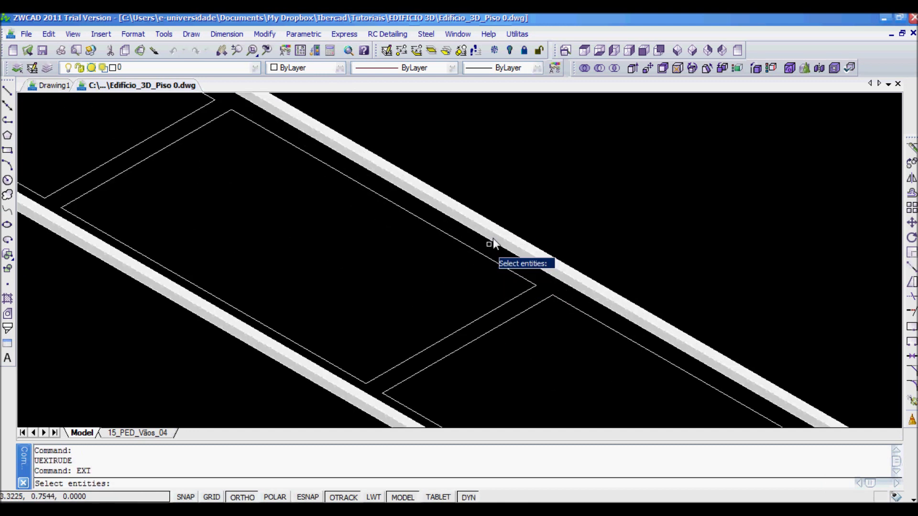
pyautogui.click(491, 243)
pyautogui.moveTo(610, 340); pyautogui.dragTo(542, 265, button='middle')
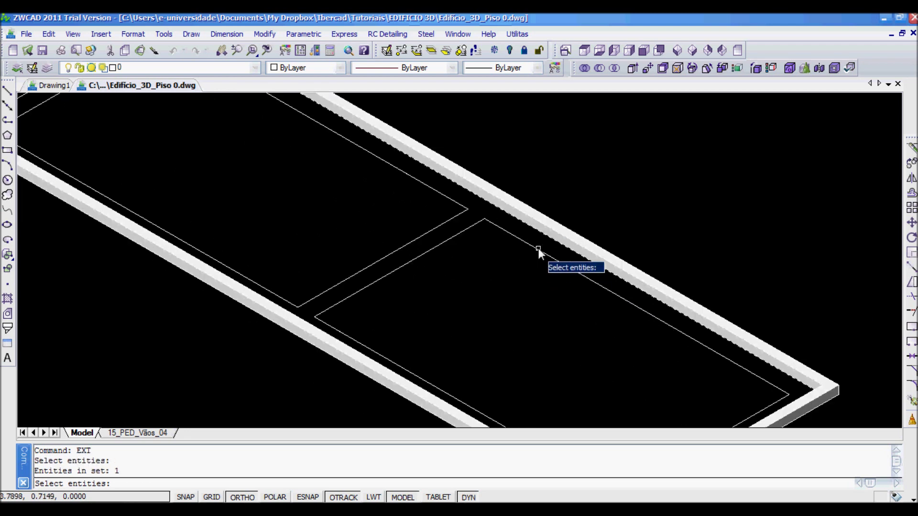
pyautogui.click(539, 245)
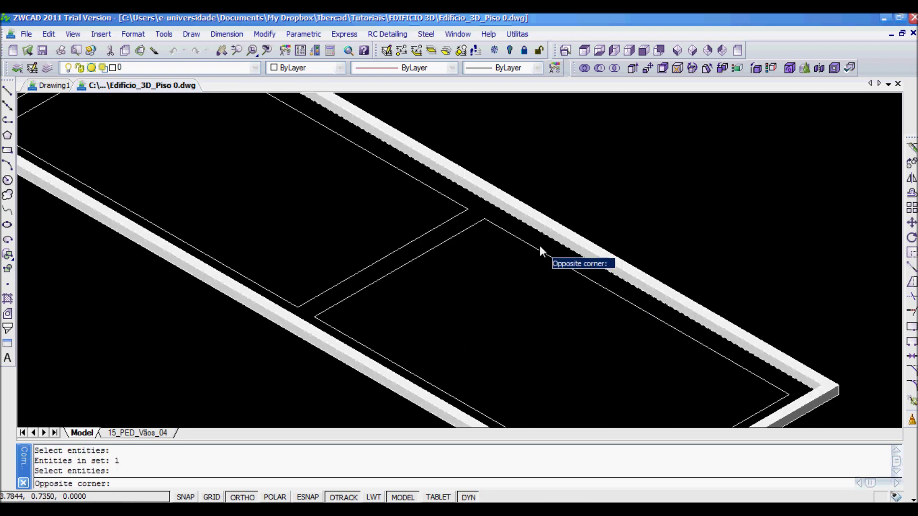
pyautogui.click(527, 269)
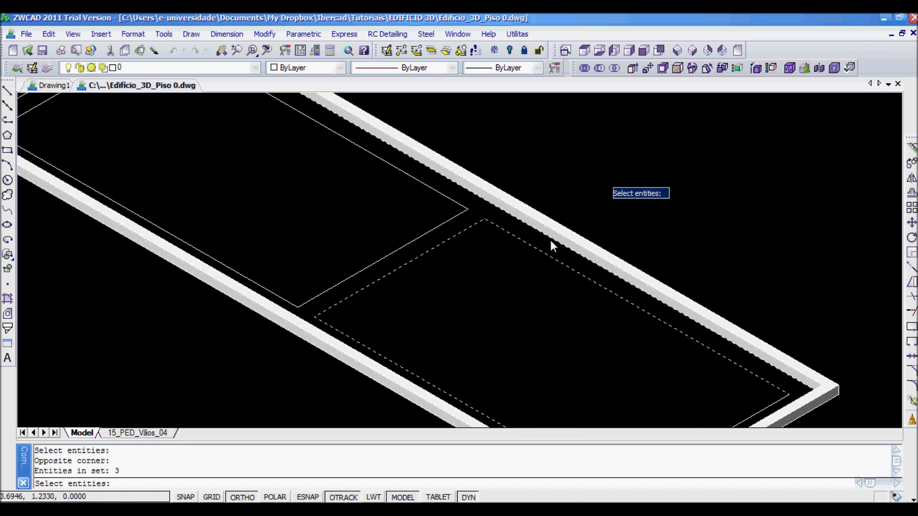
pyautogui.press('Escape')
pyautogui.press('Escape')
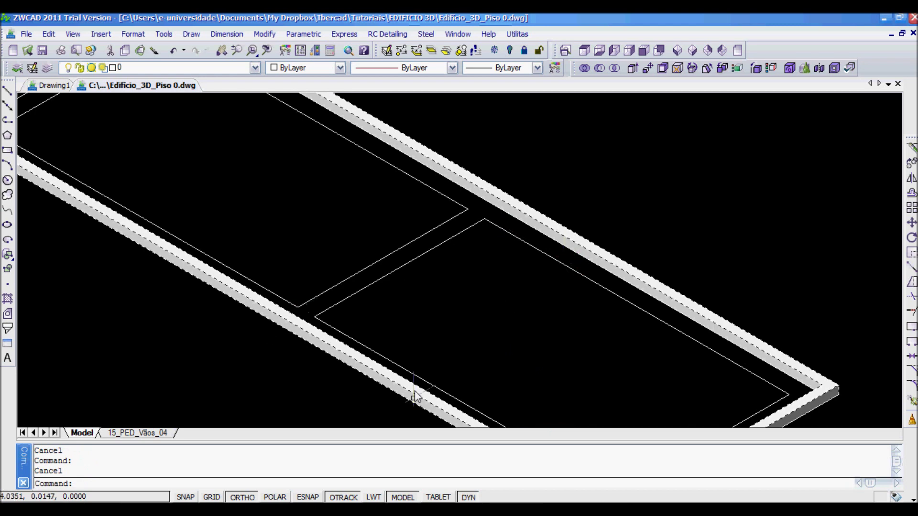
# - Extrude the inner-frame boundary and four panel boundaries to half the outer frame's height, picked from its corner edge's base to midpoint, with 0 taper
pyautogui.write('EXT')
pyautogui.press('Return')
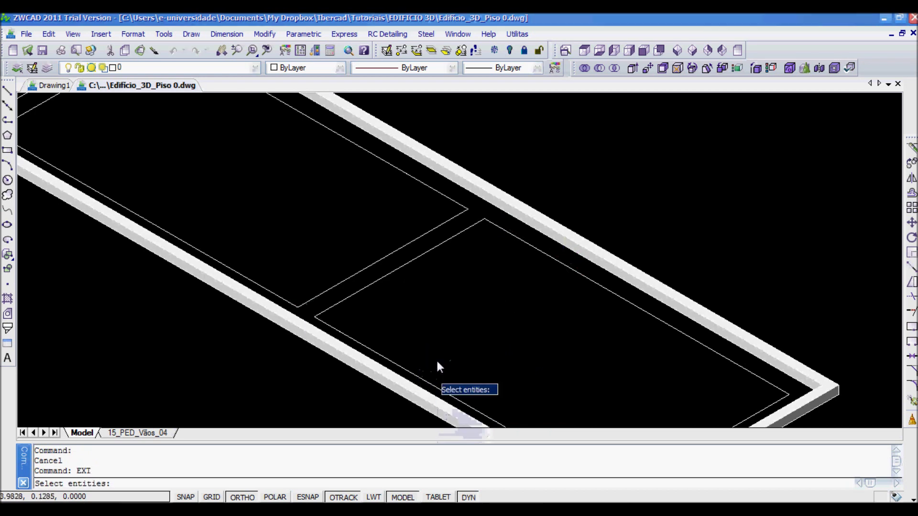
pyautogui.click(523, 240)
pyautogui.click(452, 197)
pyautogui.moveTo(342, 128)
pyautogui.mouseDown(button='middle')
pyautogui.moveTo(427, 281)
pyautogui.moveTo(313, 188)
pyautogui.mouseUp(button='middle')
pyautogui.click(308, 199)
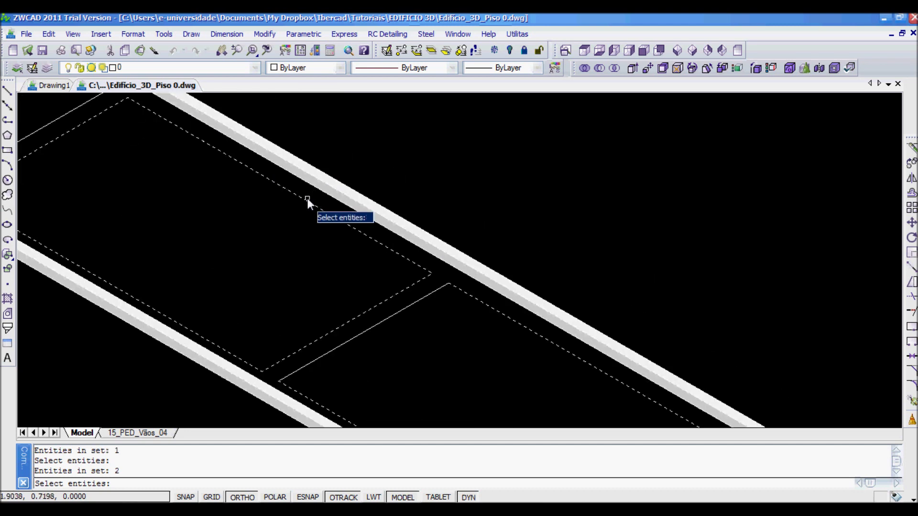
pyautogui.moveTo(453, 293); pyautogui.dragTo(273, 231, button='middle')
pyautogui.click(219, 191)
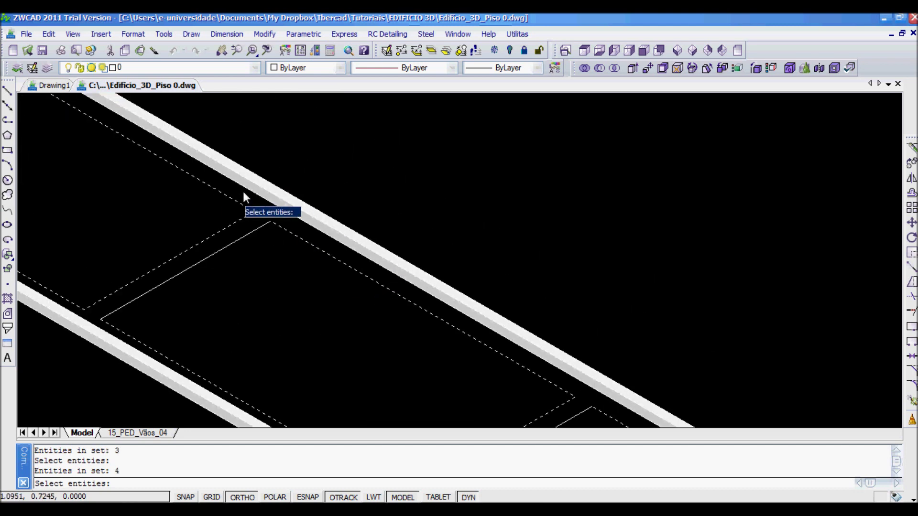
pyautogui.click(246, 189)
pyautogui.scroll(-2, 310, 220)
pyautogui.scroll(-3, 335, 220)
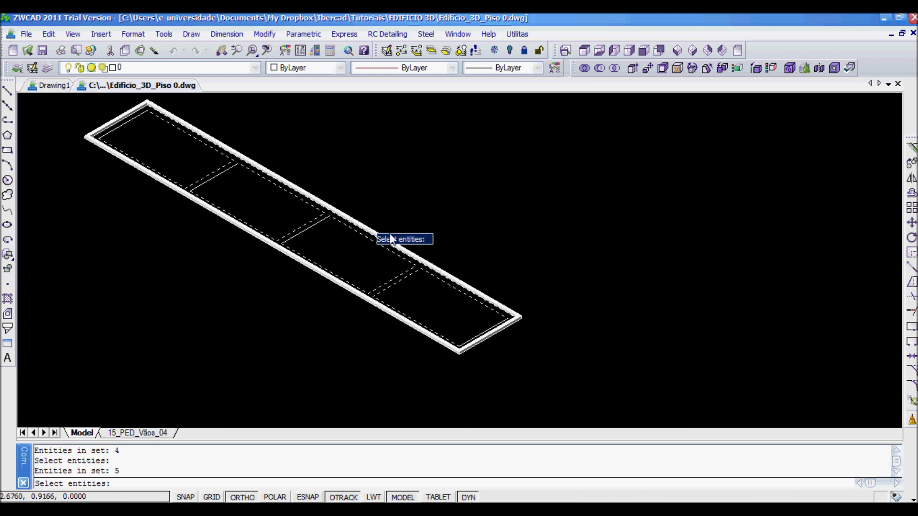
pyautogui.press('Return')
pyautogui.scroll(5, 528, 320)
pyautogui.scroll(2, 458, 277)
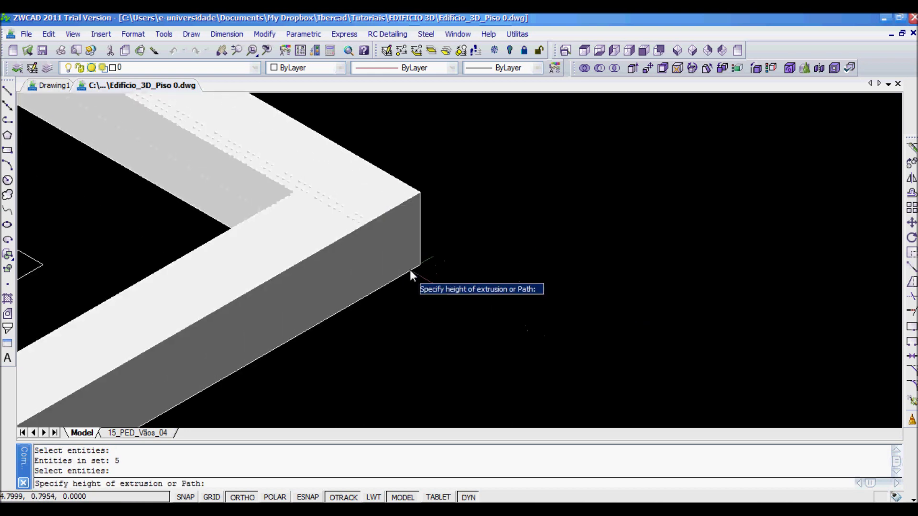
pyautogui.click(306, 497)
pyautogui.click(418, 266)
pyautogui.click(420, 225)
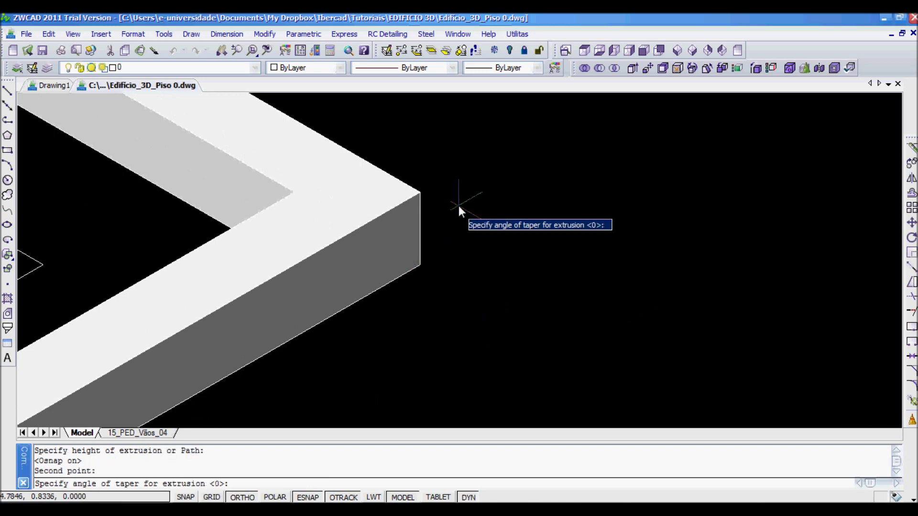
pyautogui.press('Return')
pyautogui.scroll(-5, 430, 208)
pyautogui.moveTo(305, 211); pyautogui.dragTo(512, 329, button='middle')
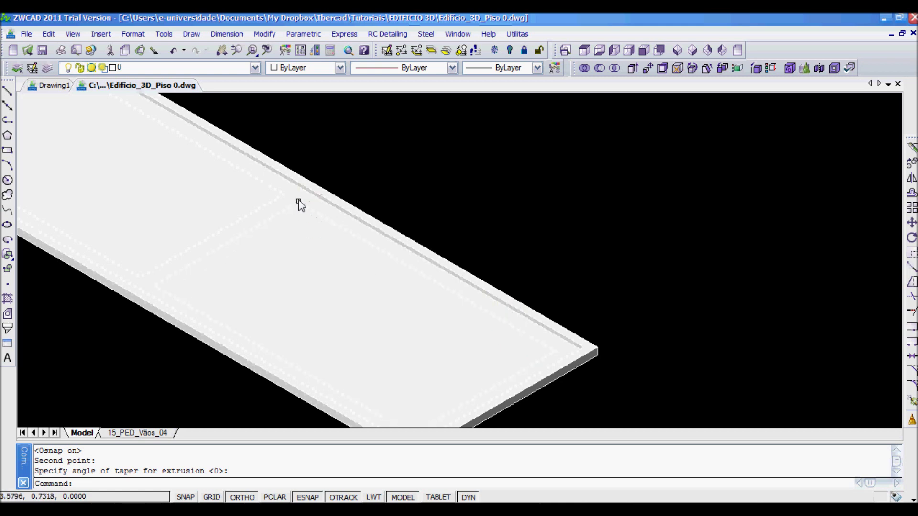
# - Subtract the four panel solids from the inner-frame solid, leaving the outer and inner frames out of the objects to subtract
pyautogui.scroll(5, 301, 201)
pyautogui.scroll(-5, 406, 219)
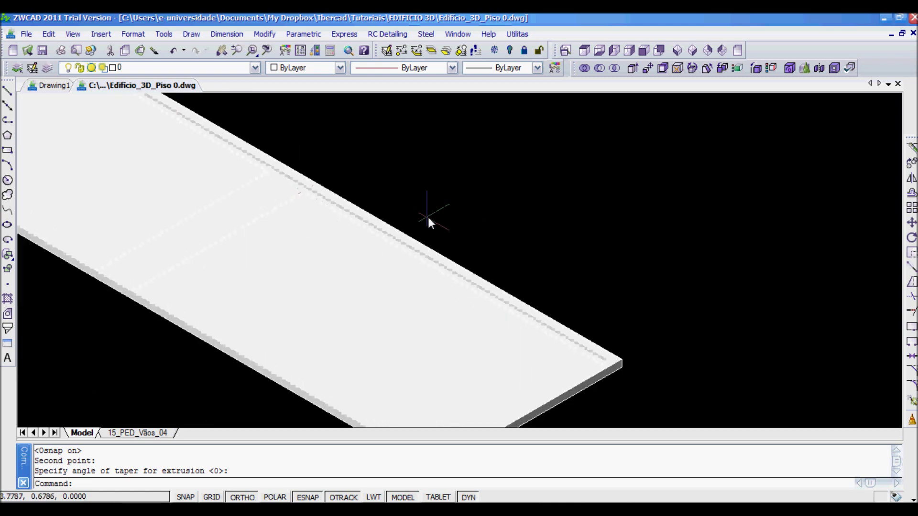
pyautogui.write('subtract')
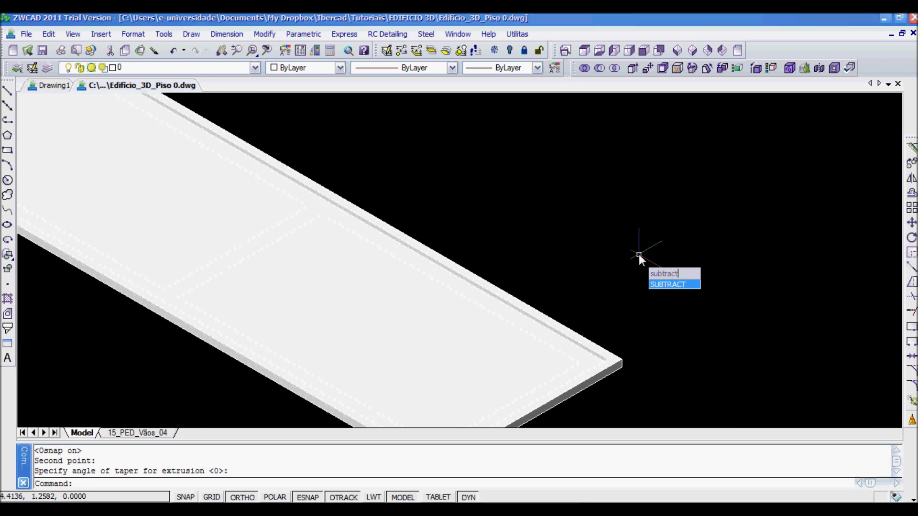
pyautogui.press('Return')
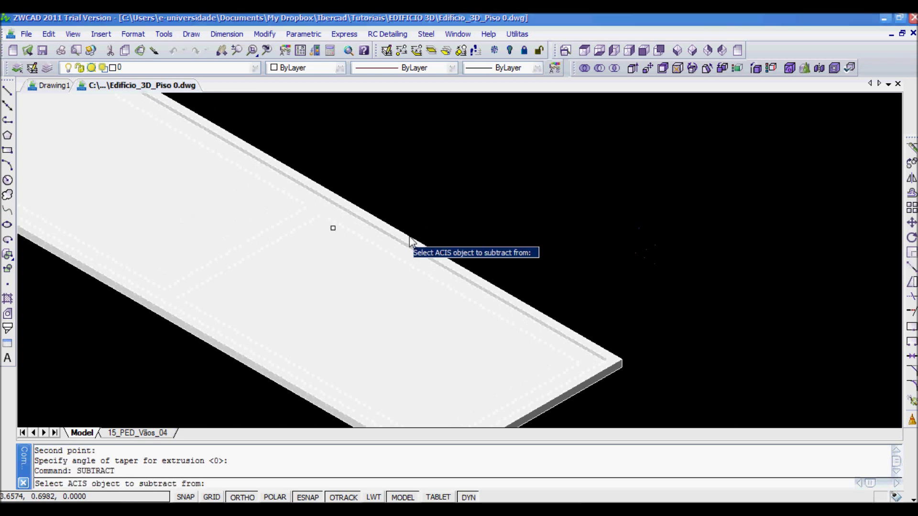
pyautogui.click(436, 266)
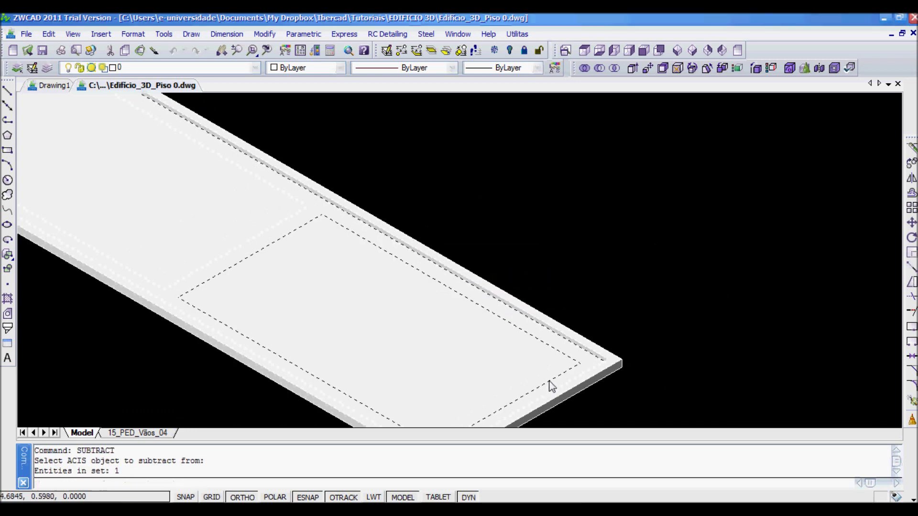
pyautogui.press('Return')
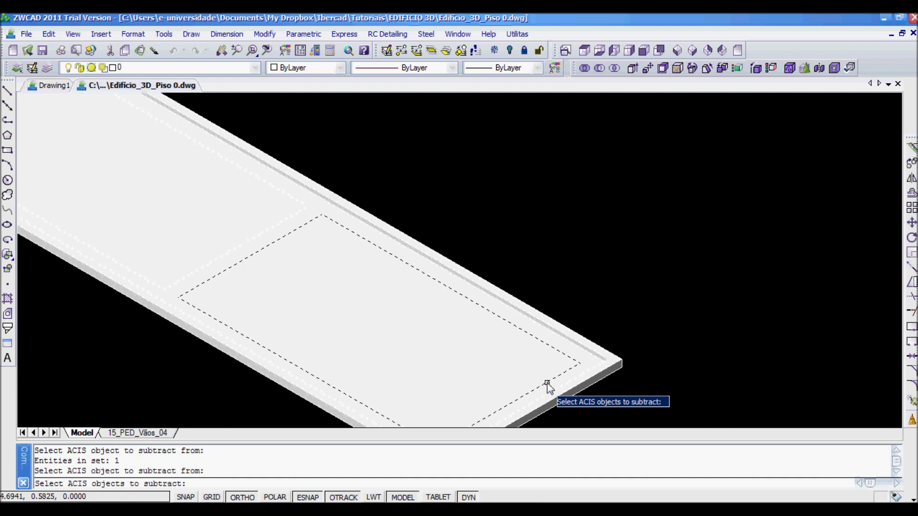
pyautogui.click(547, 386)
pyautogui.click(262, 229)
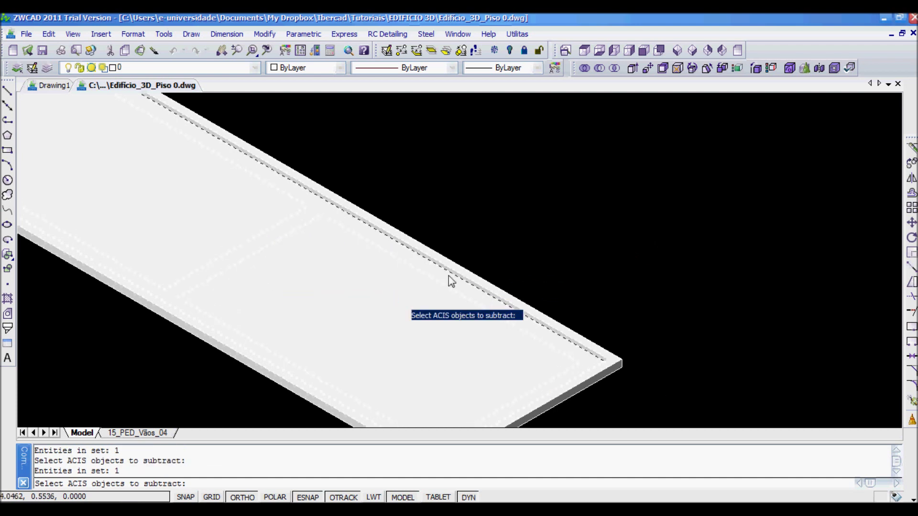
pyautogui.scroll(-3, 448, 276)
pyautogui.click(575, 307)
pyautogui.click(190, 107)
pyautogui.scroll(3, 614, 316)
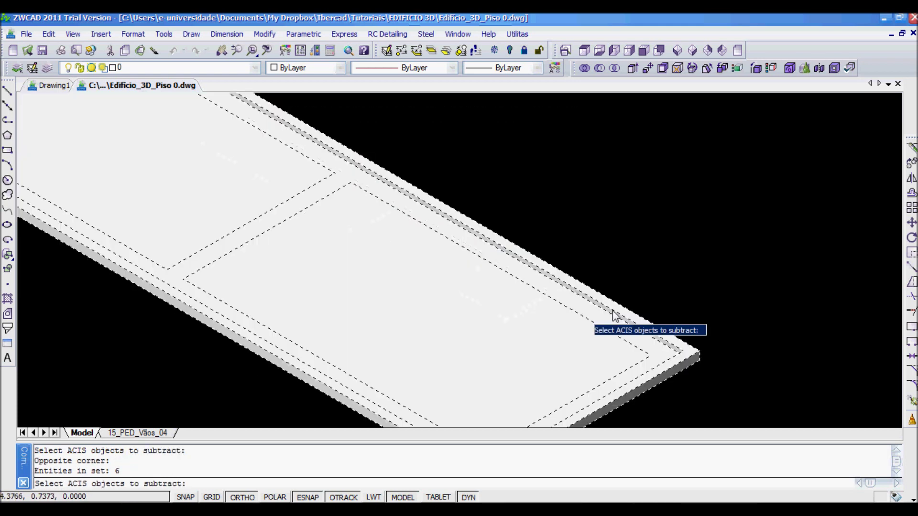
pyautogui.write('r')
pyautogui.press('Return')
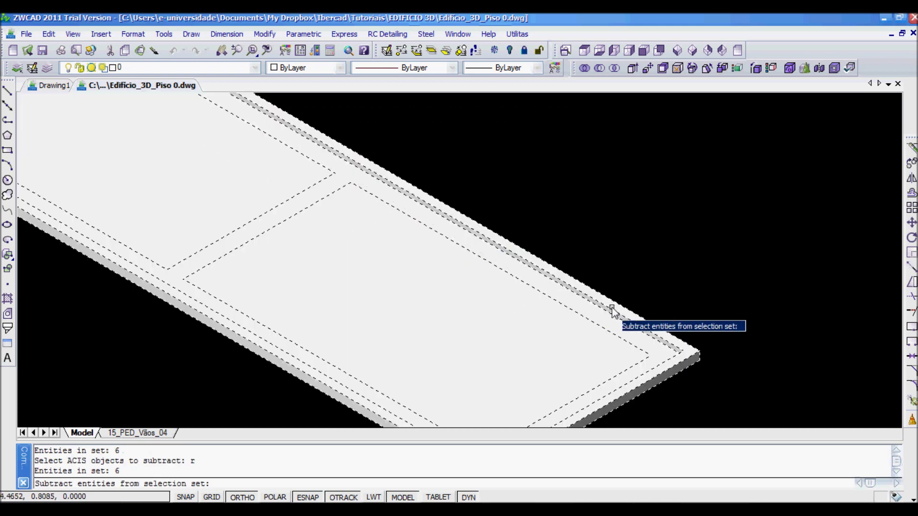
pyautogui.click(614, 312)
pyautogui.scroll(2, 609, 317)
pyautogui.scroll(-3, 607, 306)
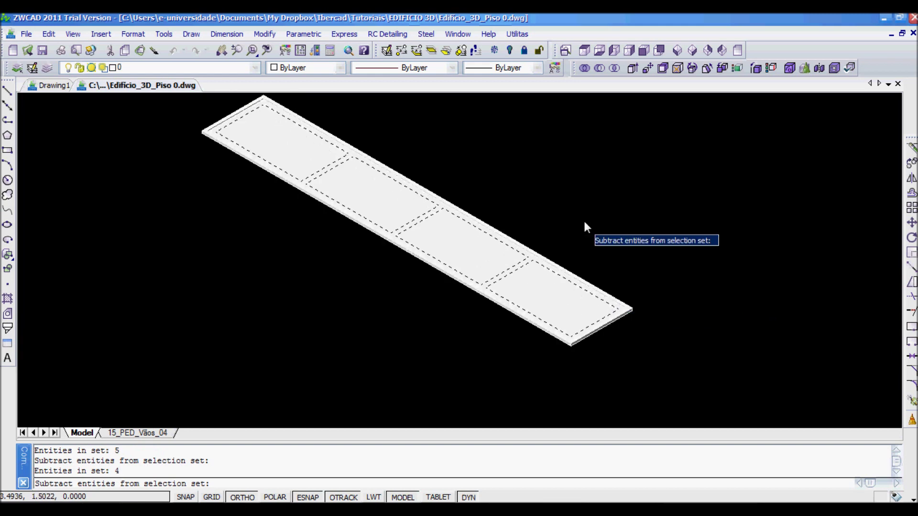
pyautogui.moveTo(584, 230); pyautogui.dragTo(502, 286, button='middle')
pyautogui.press('Return')
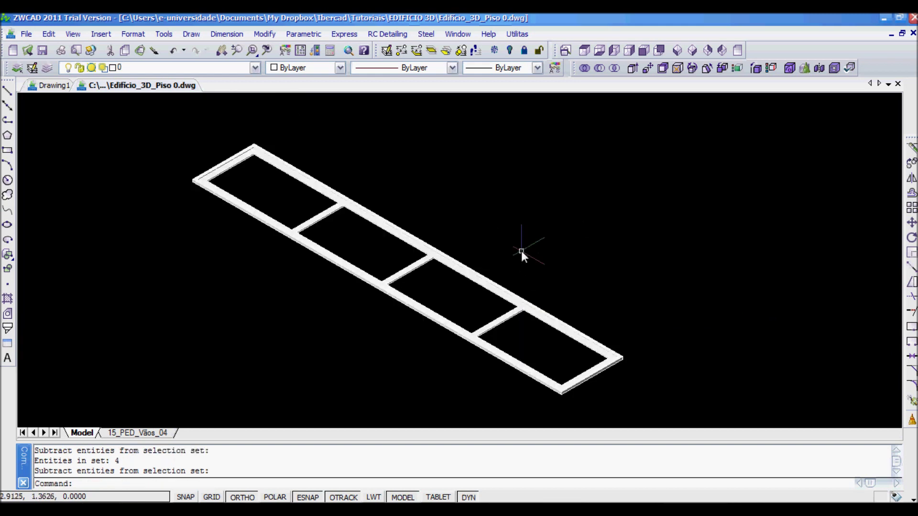
pyautogui.scroll(4, 506, 343)
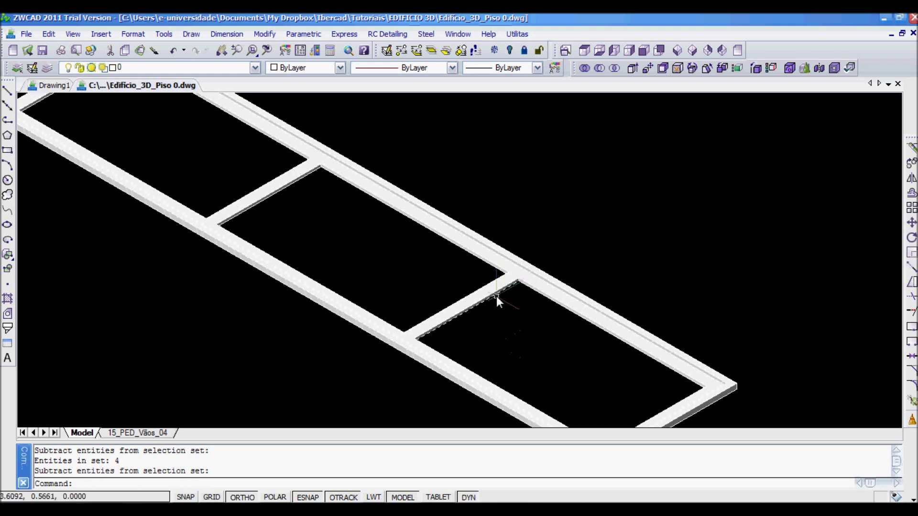
pyautogui.press('Escape')
pyautogui.scroll(3, 528, 301)
pyautogui.scroll(-3, 525, 300)
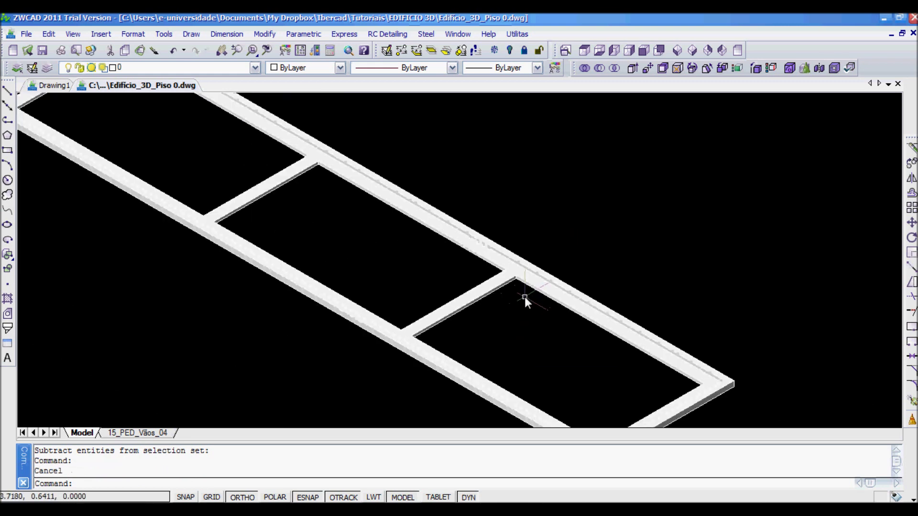
pyautogui.write('EXT')
pyautogui.press('Return')
pyautogui.click(457, 318)
pyautogui.click(435, 308)
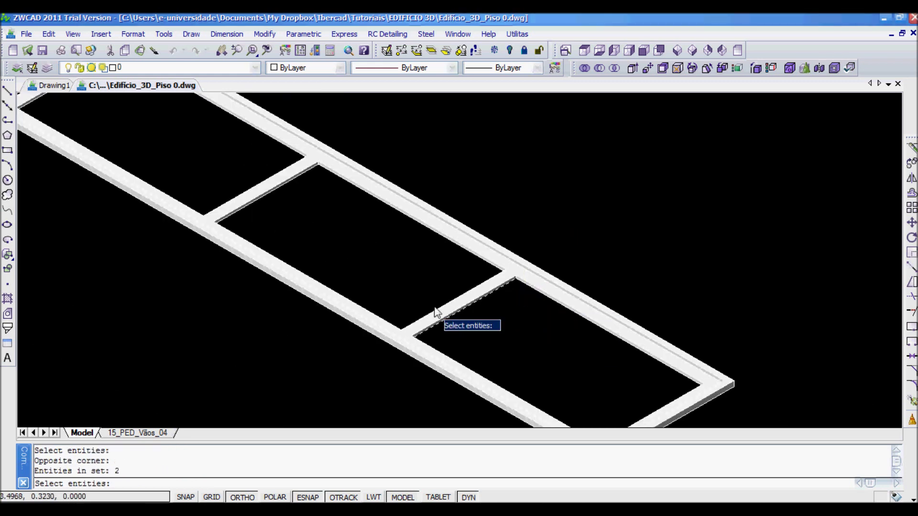
pyautogui.moveTo(380, 223); pyautogui.dragTo(573, 363, button='middle')
pyautogui.click(472, 324)
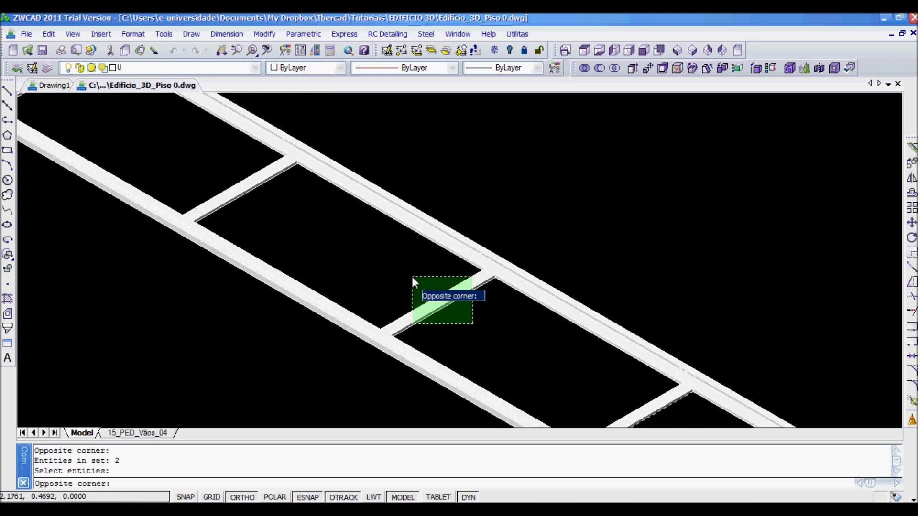
pyautogui.click(414, 284)
pyautogui.press('Escape')
pyautogui.scroll(-2, 588, 338)
pyautogui.scroll(4, 488, 193)
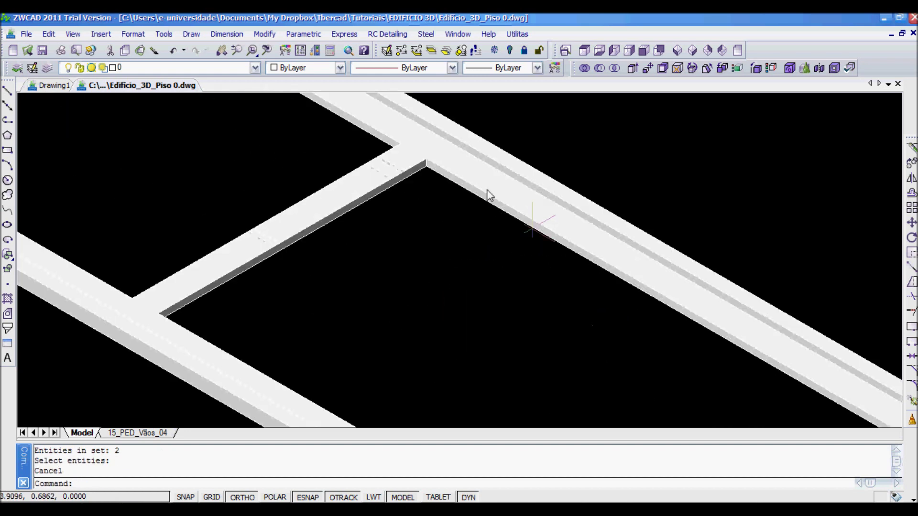
pyautogui.click(370, 135)
pyautogui.press('Escape')
pyautogui.moveTo(370, 134); pyautogui.dragTo(474, 265, button='middle')
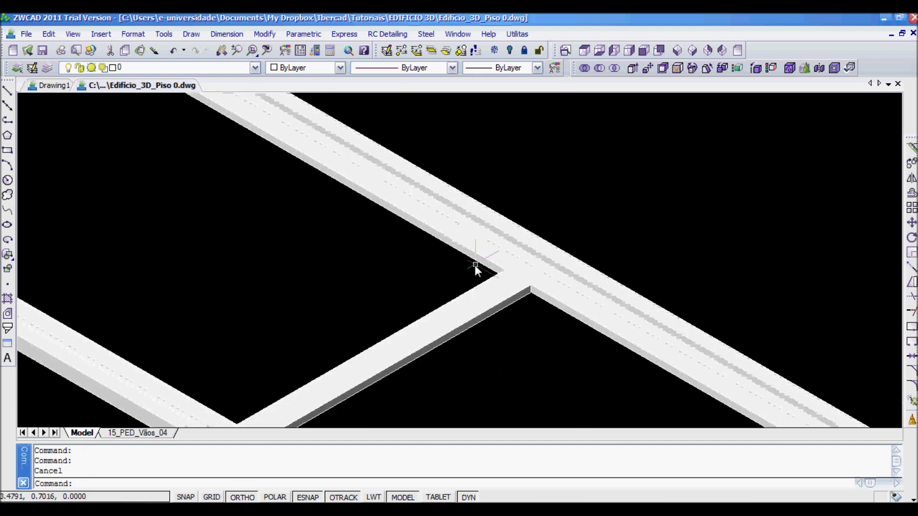
pyautogui.press('Return')
pyautogui.click(616, 378)
pyautogui.click(583, 340)
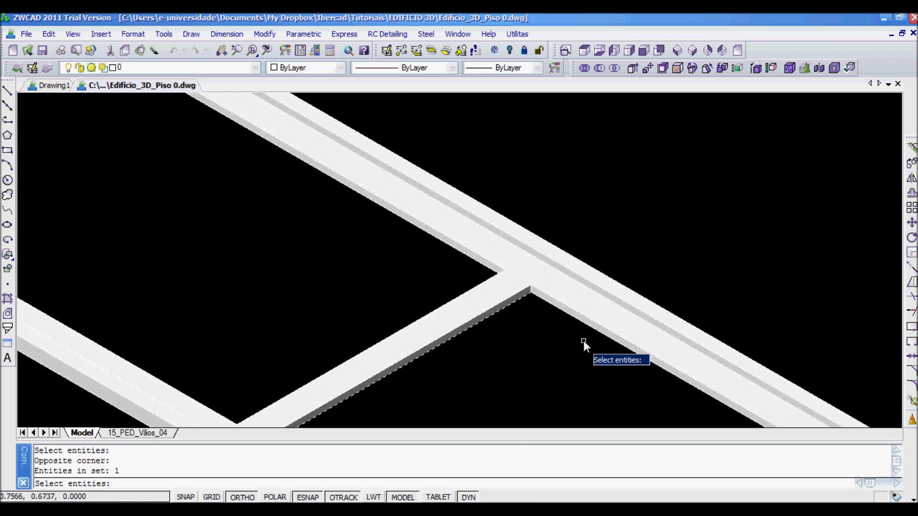
pyautogui.press('Escape')
pyautogui.scroll(-5, 583, 354)
pyautogui.scroll(5, 594, 348)
pyautogui.press('Return')
pyautogui.click(602, 348)
pyautogui.click(584, 305)
pyautogui.press('Escape')
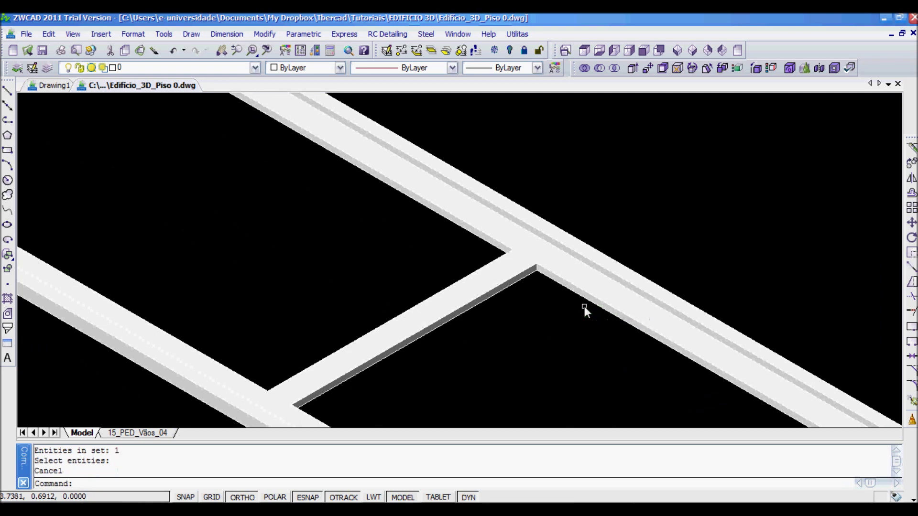
pyautogui.press('Escape')
# - Create polyline boundaries of the four panel openings in the inner frame
pyautogui.scroll(-5, 601, 294)
pyautogui.write('BO')
pyautogui.press('Return')
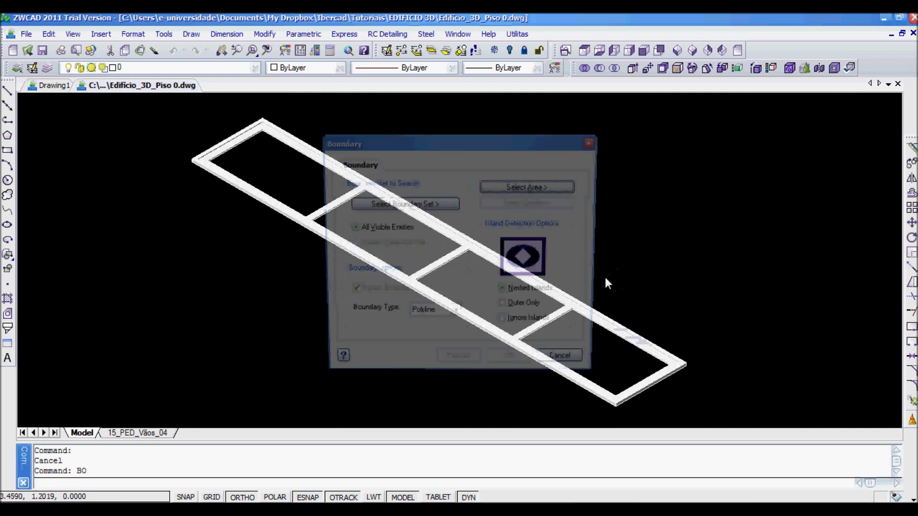
pyautogui.click(550, 186)
pyautogui.click(342, 228)
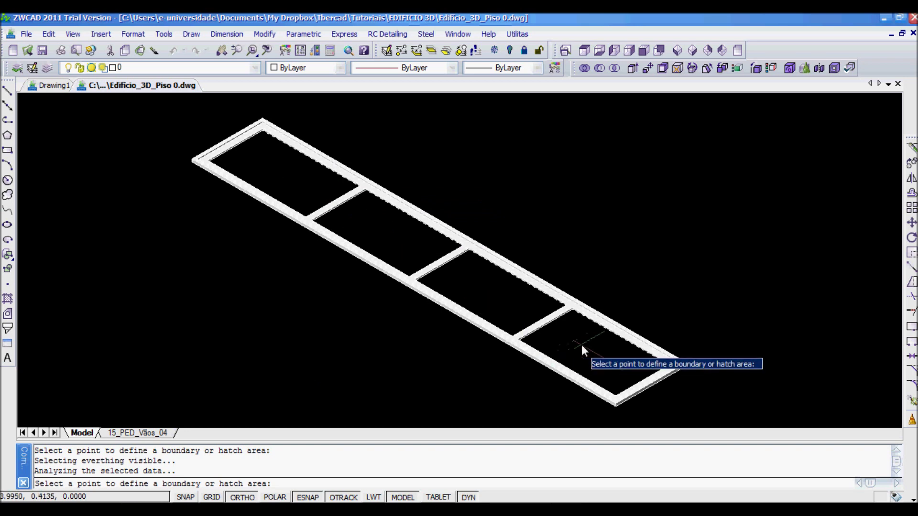
pyautogui.press('Return')
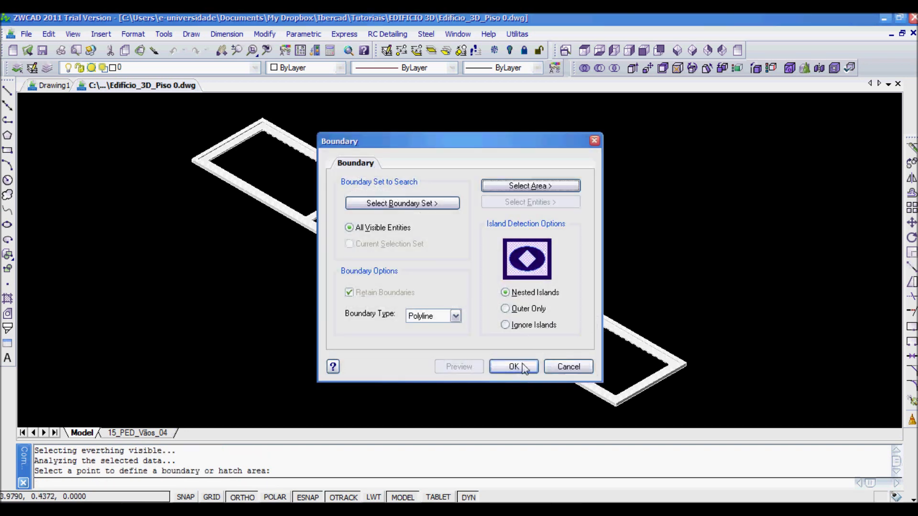
pyautogui.click(513, 367)
# - Extrude the boundaries of the four openings in the inner frame to a height of .006 with 0 taper
pyautogui.write('EXT')
pyautogui.press('Return')
pyautogui.scroll(5, 328, 209)
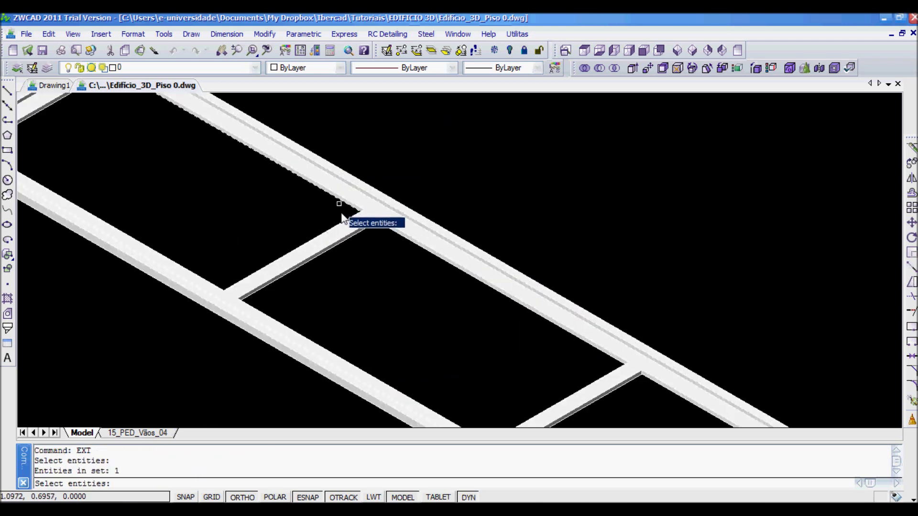
pyautogui.moveTo(342, 223); pyautogui.dragTo(433, 305, button='middle')
pyautogui.click(153, 182)
pyautogui.click(144, 190)
pyautogui.click(140, 187)
pyautogui.click(137, 191)
pyautogui.click(137, 190)
pyautogui.click(135, 188)
pyautogui.click(135, 188)
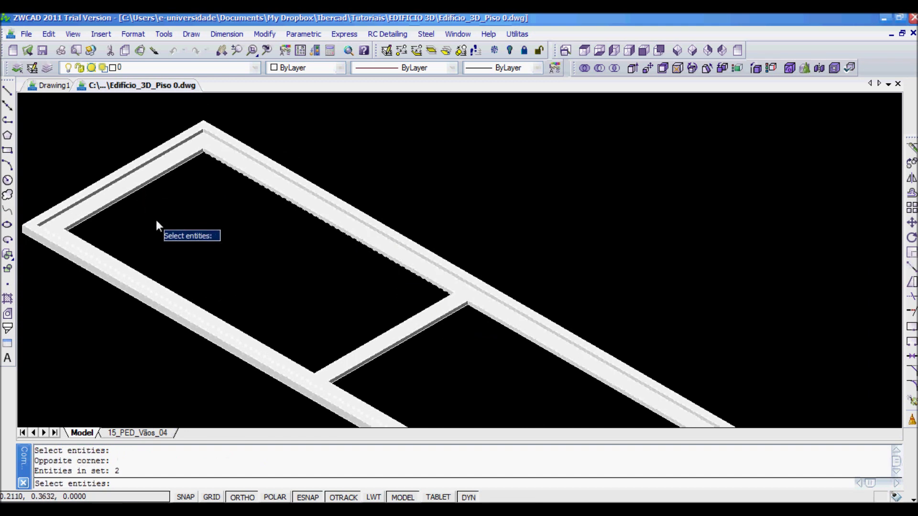
pyautogui.moveTo(390, 378); pyautogui.dragTo(317, 302, button='middle')
pyautogui.click(320, 300)
pyautogui.click(289, 267)
pyautogui.moveTo(473, 401); pyautogui.dragTo(370, 287, button='middle')
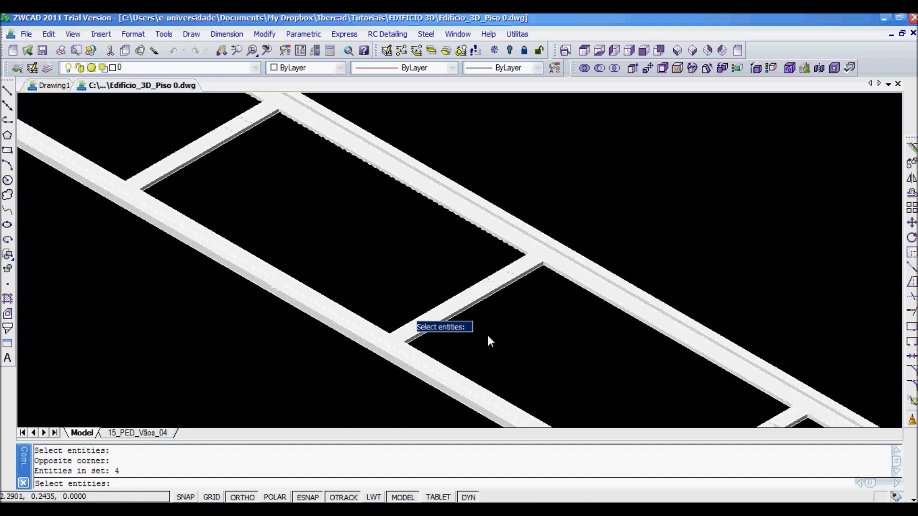
pyautogui.click(487, 334)
pyautogui.click(457, 300)
pyautogui.moveTo(679, 416); pyautogui.dragTo(439, 227, button='middle')
pyautogui.click(526, 274)
pyautogui.click(466, 236)
pyautogui.scroll(-4, 459, 248)
pyautogui.scroll(5, 473, 270)
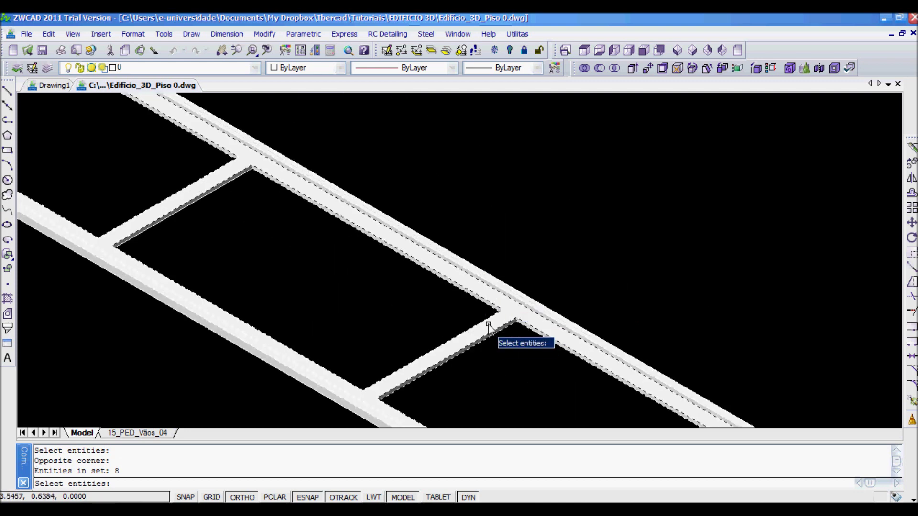
pyautogui.press('Return')
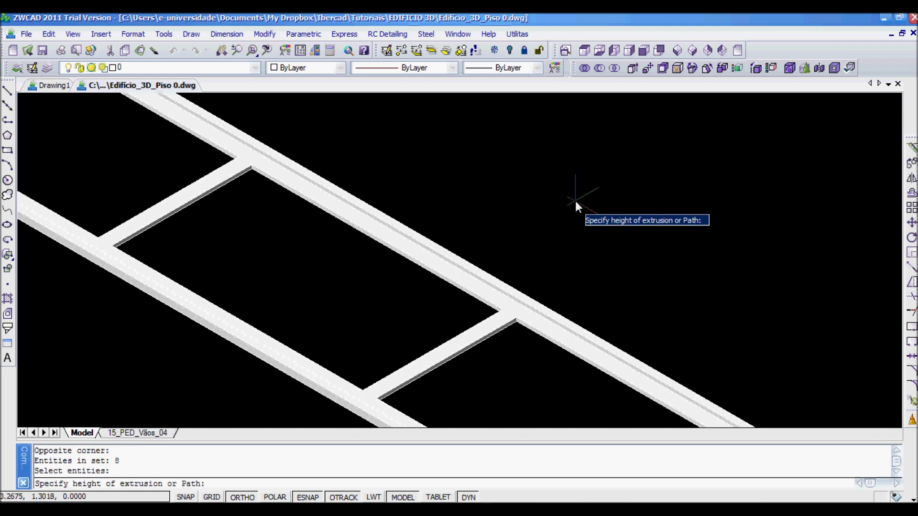
pyautogui.write('.006')
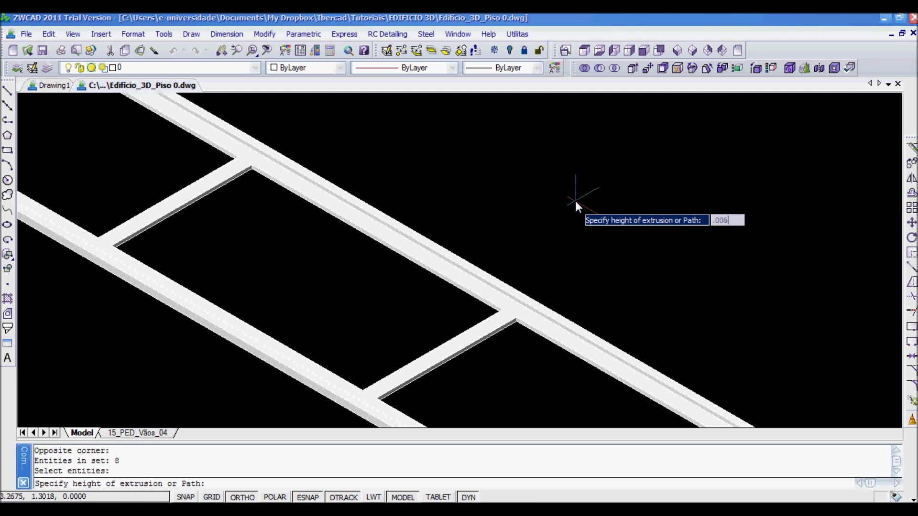
pyautogui.press('Return')
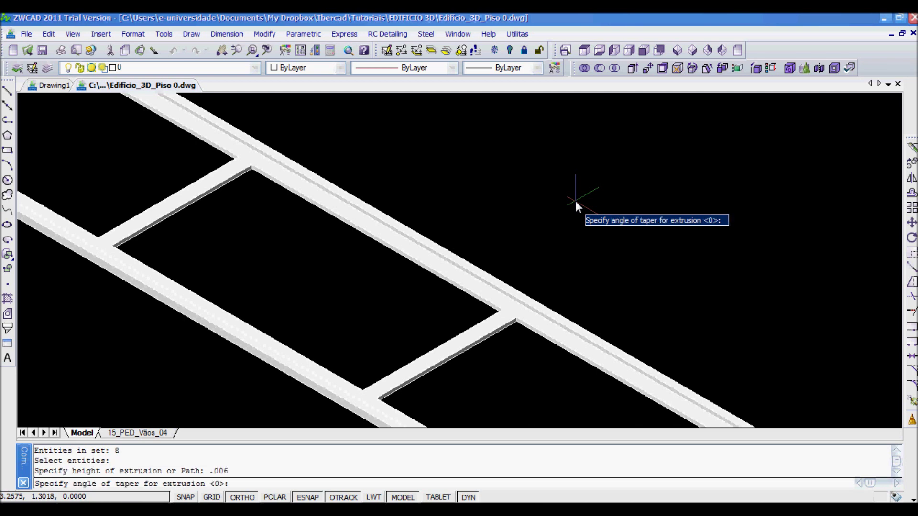
pyautogui.press('Return')
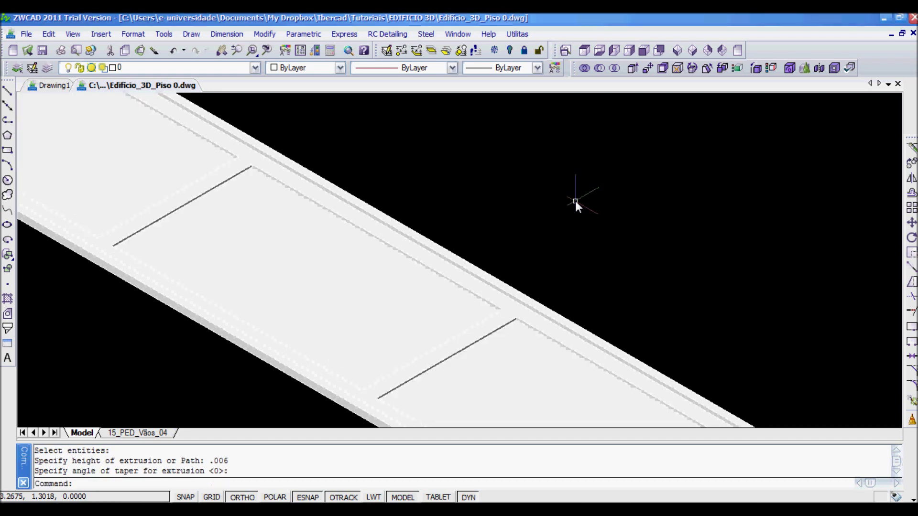
# - Switch the model's visual style to 2D wireframe
pyautogui.scroll(-5, 479, 198)
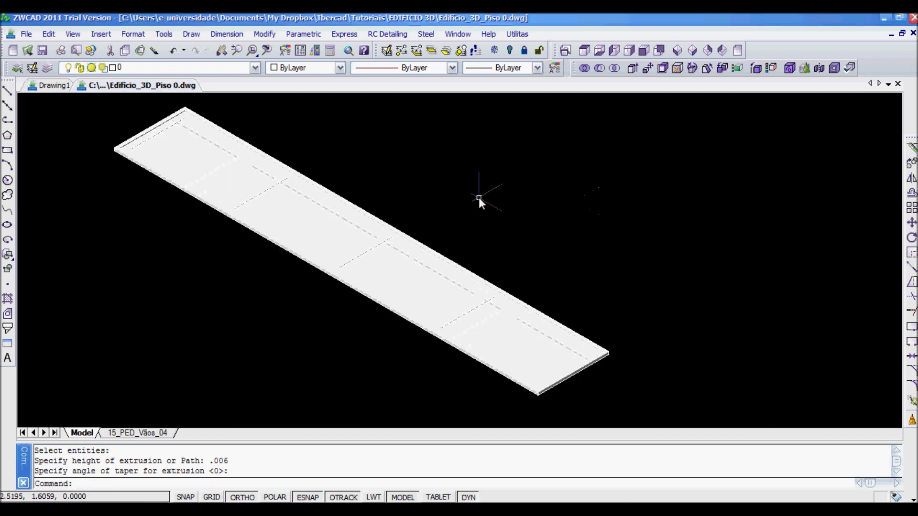
pyautogui.click(70, 35)
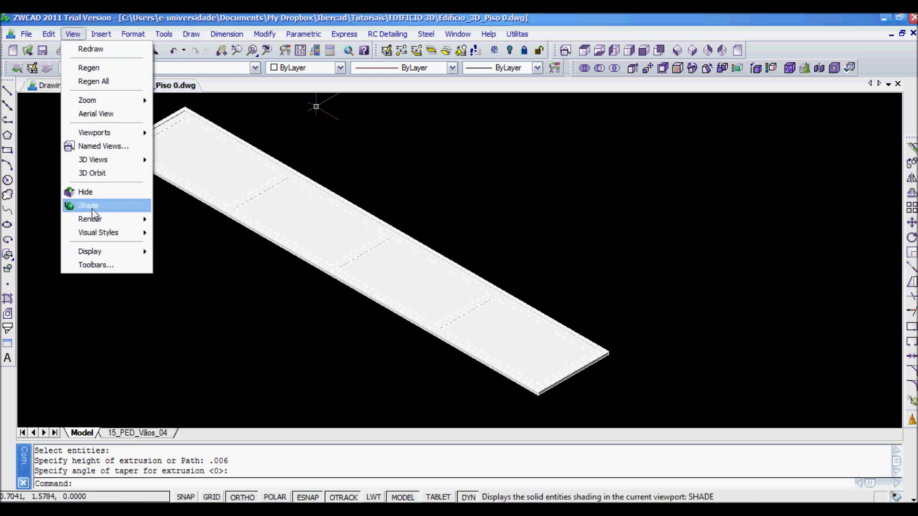
pyautogui.moveTo(96, 235)
pyautogui.click(206, 230)
# - Select the thin panel solids inside the inner frame's openings, starting from the first opening, leaving the frame solids unselected
pyautogui.scroll(4, 92, 206)
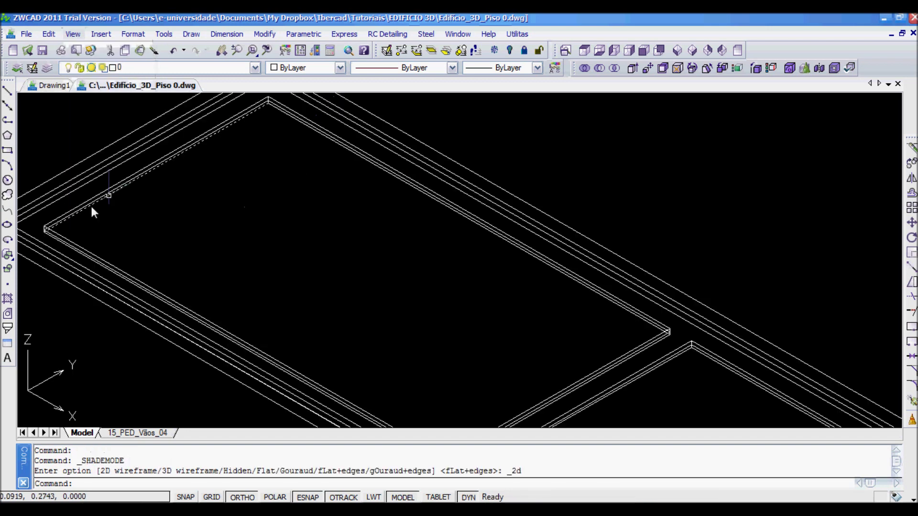
pyautogui.scroll(4, 91, 206)
pyautogui.moveTo(61, 228); pyautogui.dragTo(359, 209, button='middle')
pyautogui.scroll(4, 267, 239)
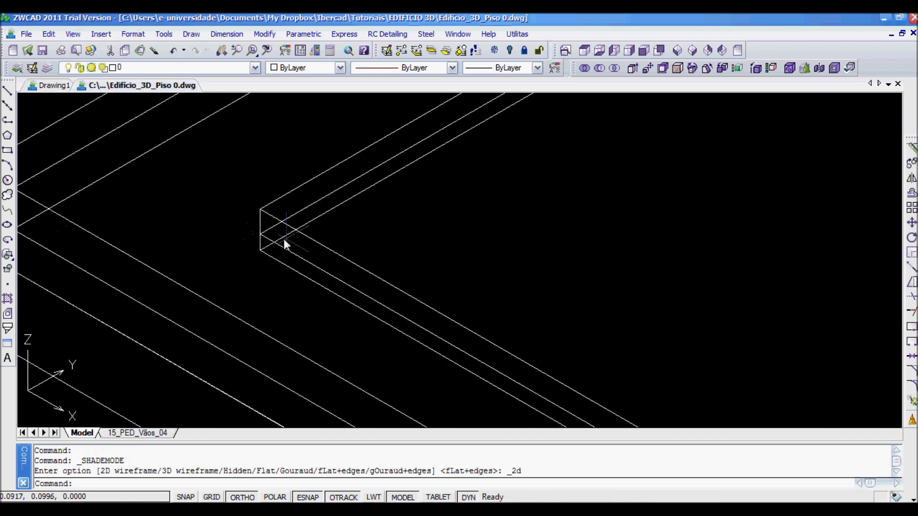
pyautogui.click(265, 239)
pyautogui.scroll(-2, 259, 235)
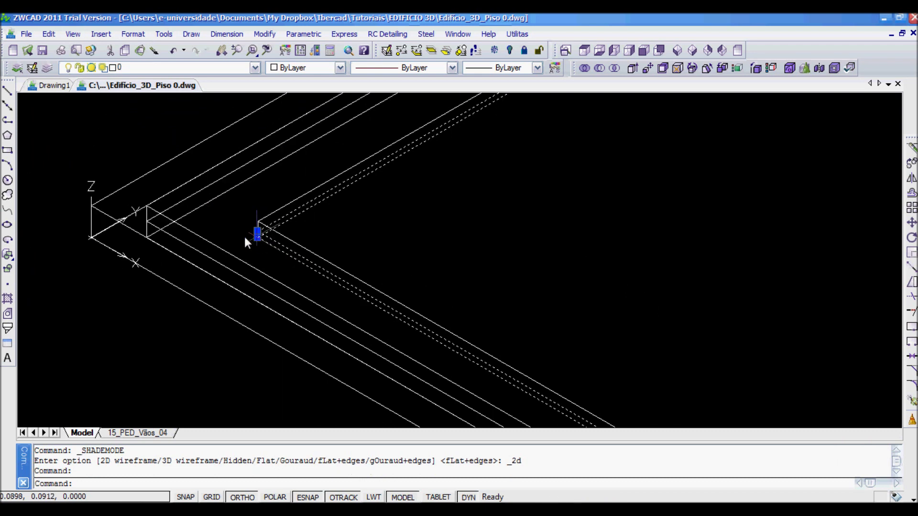
pyautogui.scroll(-2, 267, 238)
pyautogui.scroll(-3, 492, 235)
pyautogui.scroll(2, 623, 340)
pyautogui.scroll(3, 550, 325)
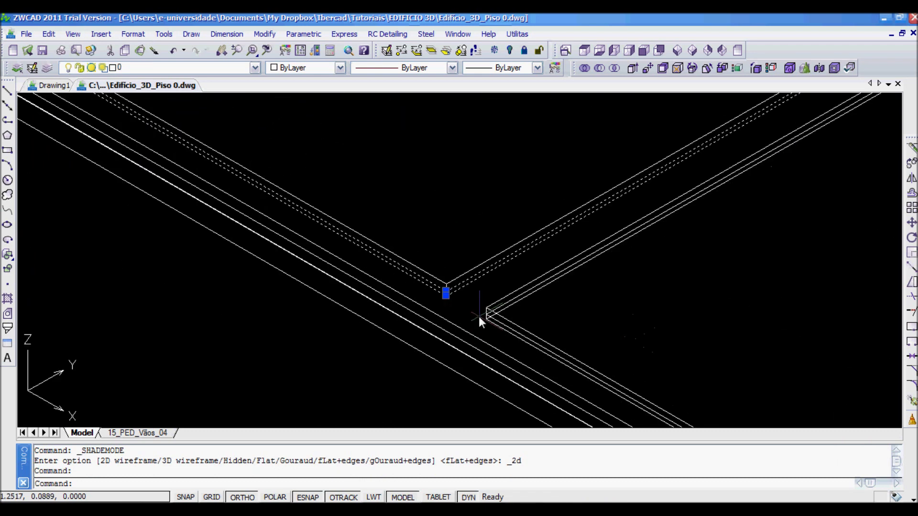
pyautogui.scroll(2, 497, 308)
pyautogui.click(492, 296)
pyautogui.click(520, 295)
pyautogui.scroll(-2, 520, 295)
pyautogui.scroll(-2, 597, 296)
pyautogui.moveTo(615, 297); pyautogui.dragTo(555, 257, button='middle')
pyautogui.scroll(3, 574, 327)
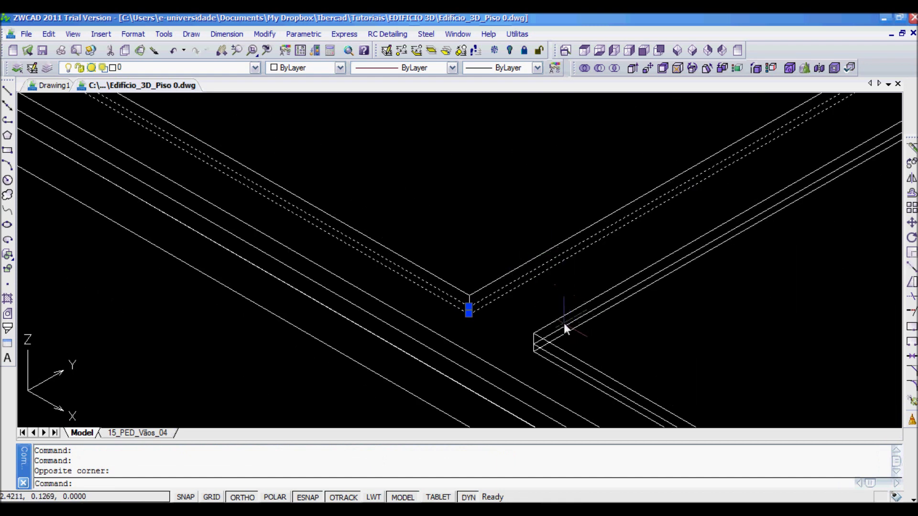
pyautogui.click(563, 323)
pyautogui.scroll(-3, 562, 325)
pyautogui.click(563, 325)
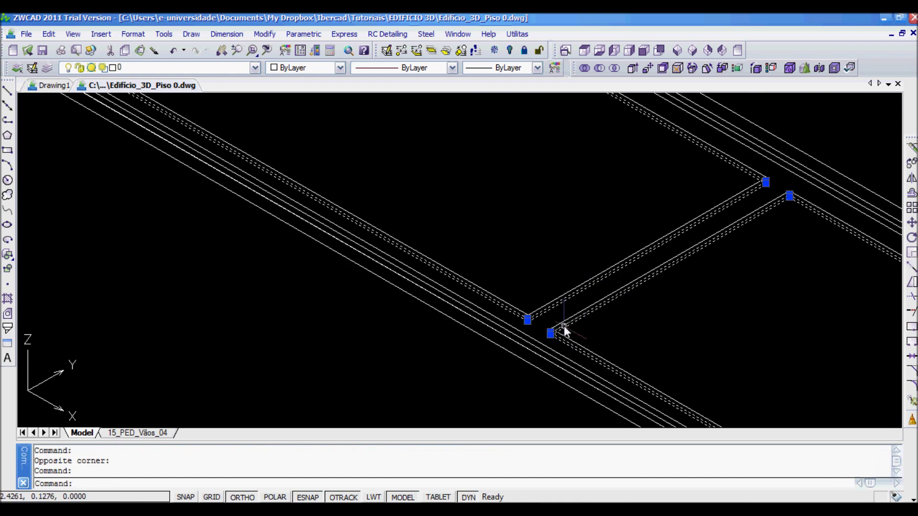
# - Move all the selected glass panes up from the midpoint of their vertical corner edge to the midpoint of the frame opening's vertical edge
pyautogui.moveTo(563, 326); pyautogui.dragTo(735, 352, button='middle')
pyautogui.scroll(-2, 735, 353)
pyautogui.scroll(4, 623, 339)
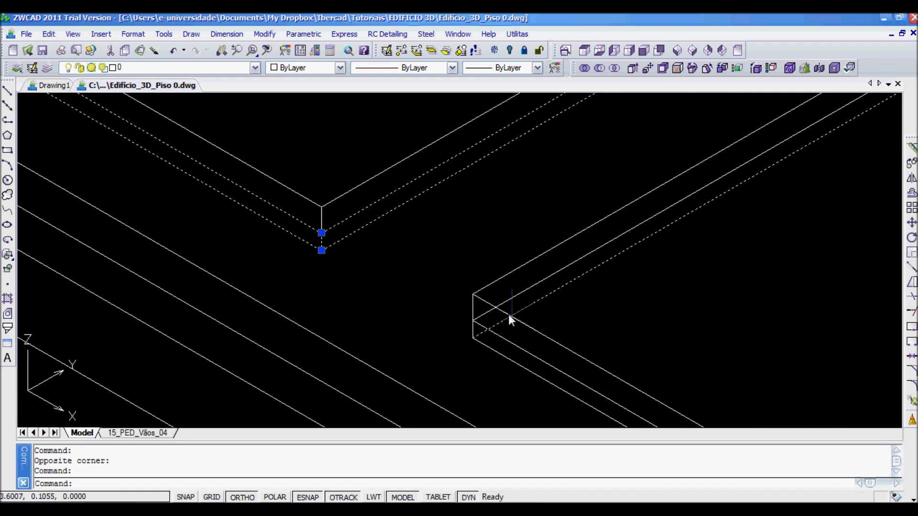
pyautogui.click(509, 301)
pyautogui.scroll(-3, 515, 257)
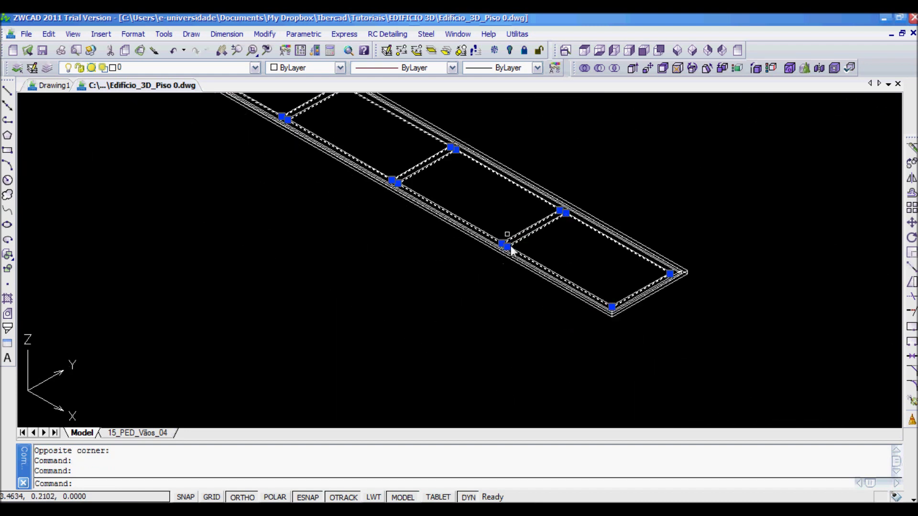
pyautogui.click(912, 222)
pyautogui.scroll(4, 480, 202)
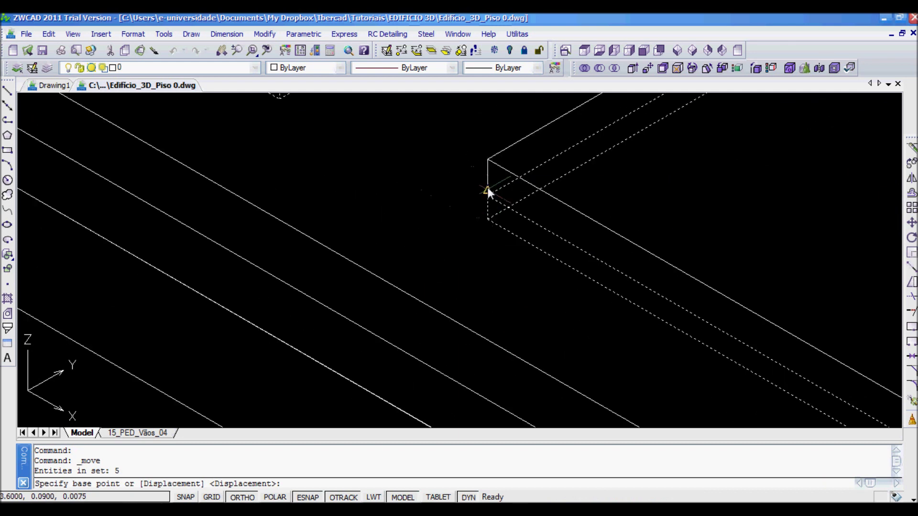
pyautogui.moveTo(488, 191); pyautogui.dragTo(315, 216, button='middle')
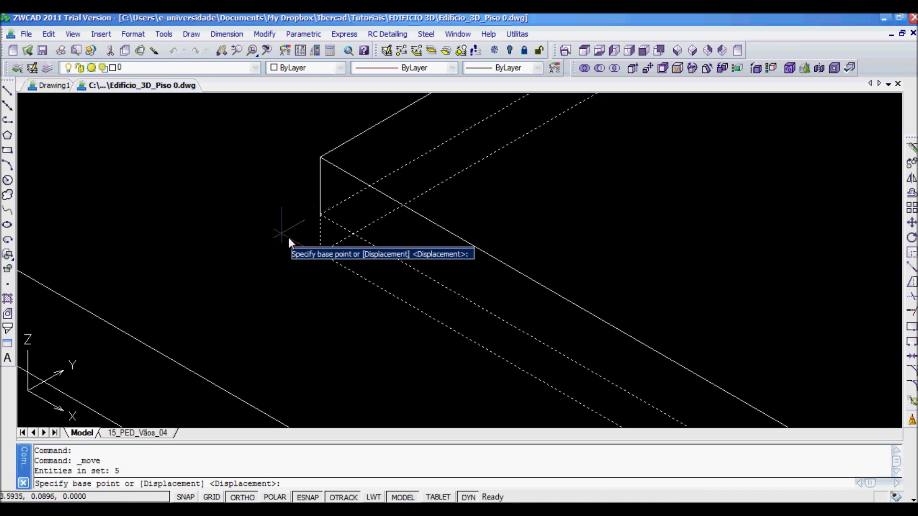
pyautogui.click(318, 232)
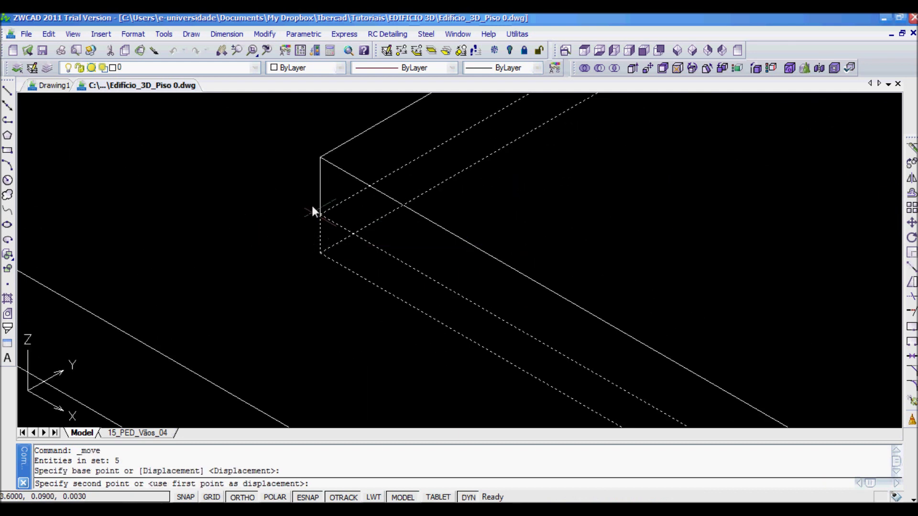
pyautogui.click(320, 202)
pyautogui.scroll(-2, 382, 220)
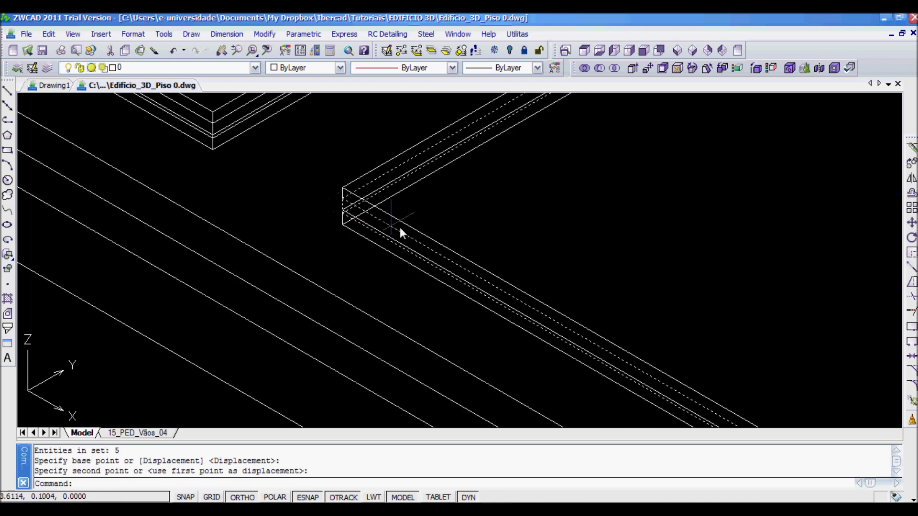
# - Delete the duplicate glass panes left in the lower part of the frame openings, keeping the vertically centred ones
pyautogui.scroll(2, 378, 224)
pyautogui.click(351, 223)
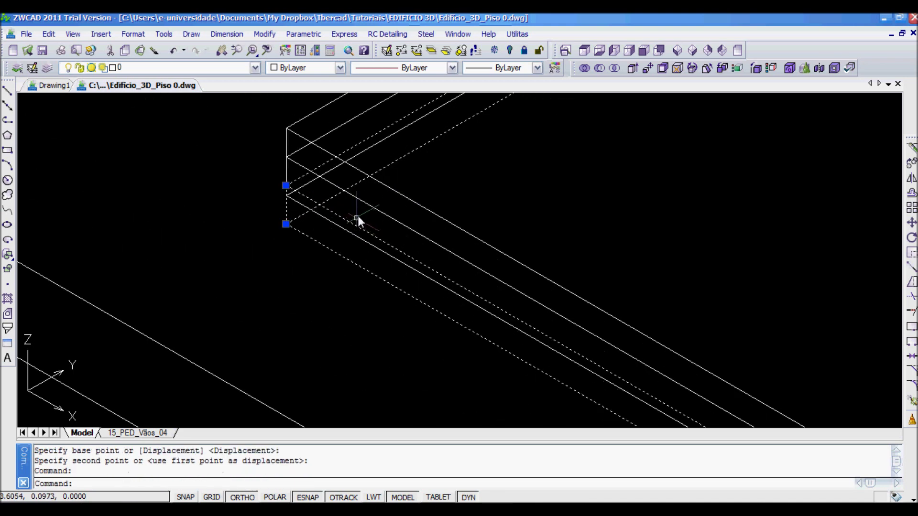
pyautogui.press('Delete')
pyautogui.press('Return')
pyautogui.moveTo(344, 187); pyautogui.dragTo(315, 140, button='middle')
pyautogui.click(369, 200)
pyautogui.press('Return')
pyautogui.scroll(-2, 344, 206)
pyautogui.scroll(2, 302, 199)
pyautogui.press('Return')
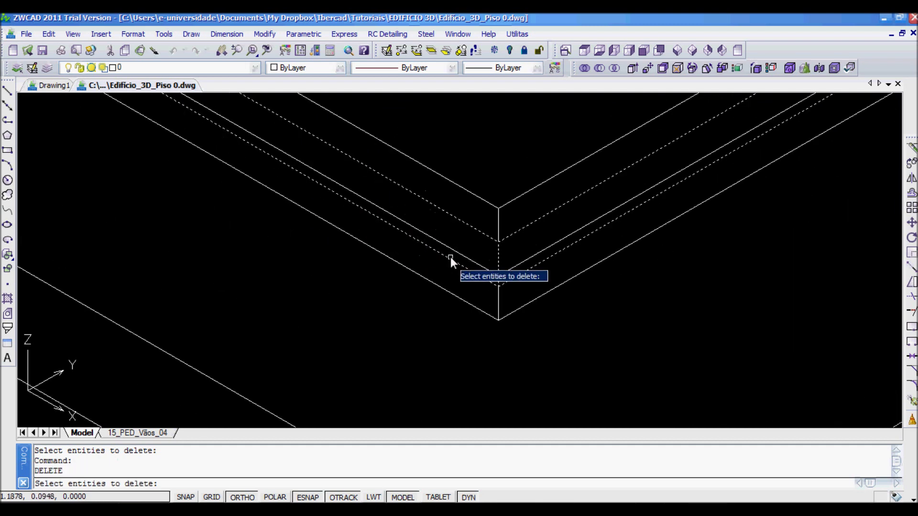
pyautogui.click(457, 251)
pyautogui.press('Return')
pyautogui.scroll(-5, 463, 255)
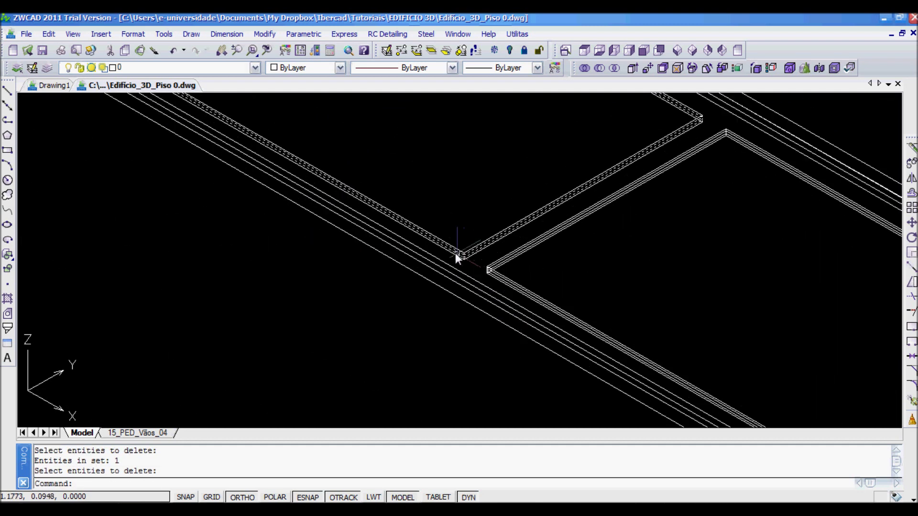
# - Create a new layer named 3d_aluminio
pyautogui.moveTo(455, 253); pyautogui.dragTo(71, 85, button='middle')
pyautogui.click(48, 66)
pyautogui.click(552, 114)
pyautogui.write('3d')
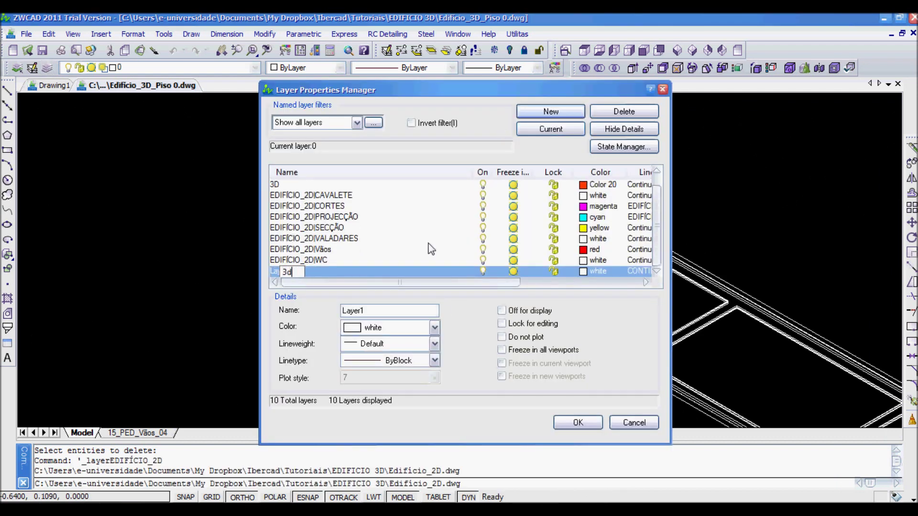
pyautogui.write('_aluminio')
pyautogui.press('Return')
# - Create a second layer named 3d_vidro and set its colour to cyan
pyautogui.click(551, 111)
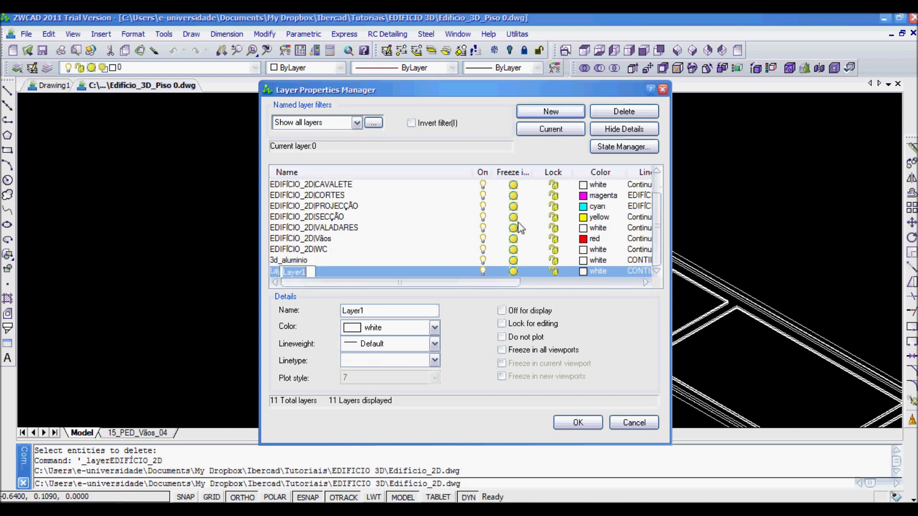
pyautogui.write('3d vidro')
pyautogui.press('Return')
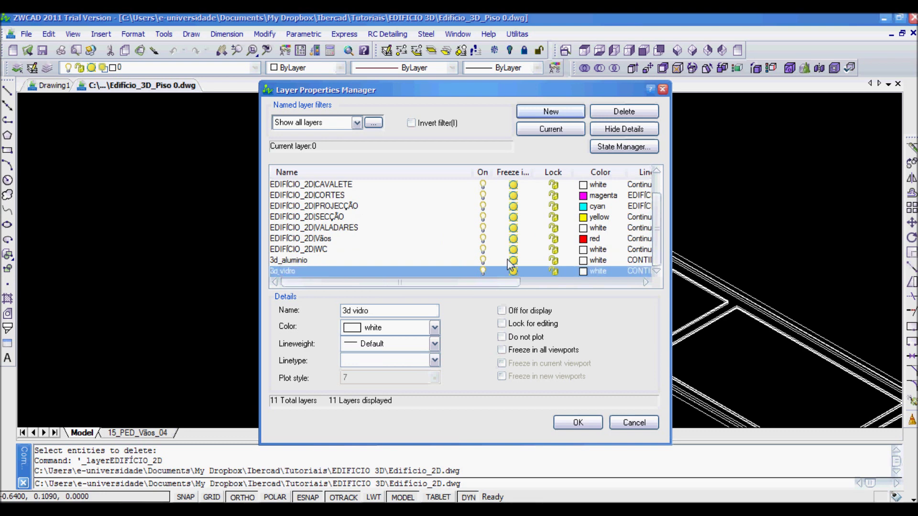
pyautogui.click(583, 271)
pyautogui.click(396, 299)
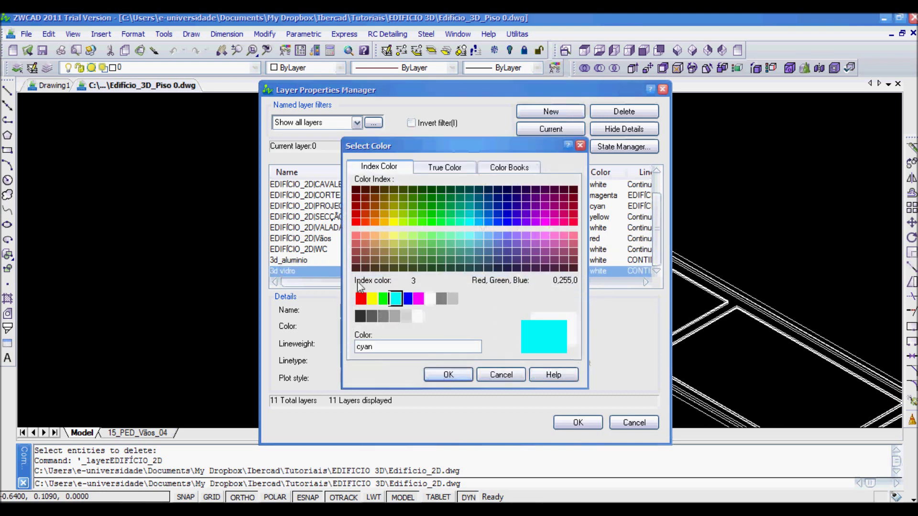
pyautogui.click(446, 374)
pyautogui.click(354, 312)
pyautogui.press('BackSpace')
pyautogui.write('_')
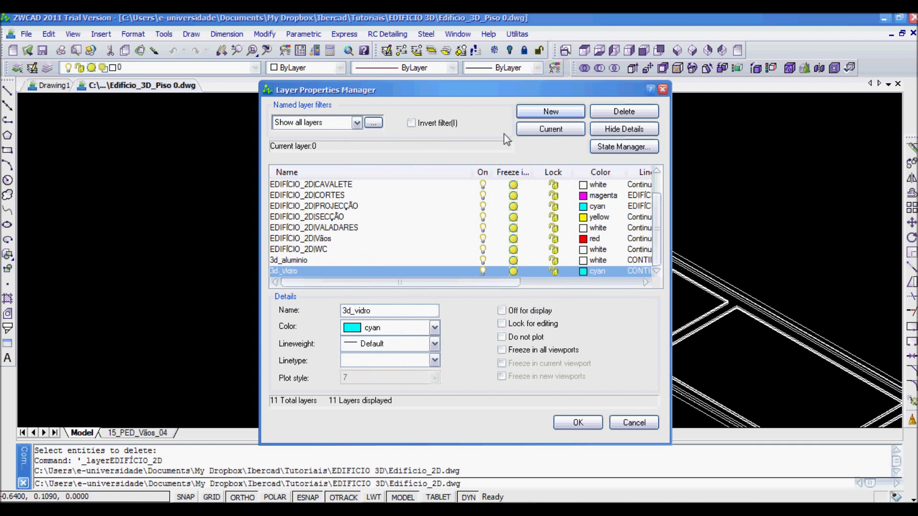
# - Set the colour of the 3d_aluminio layer to a medium grey from the index colours and apply the layer changes
pyautogui.click(290, 260)
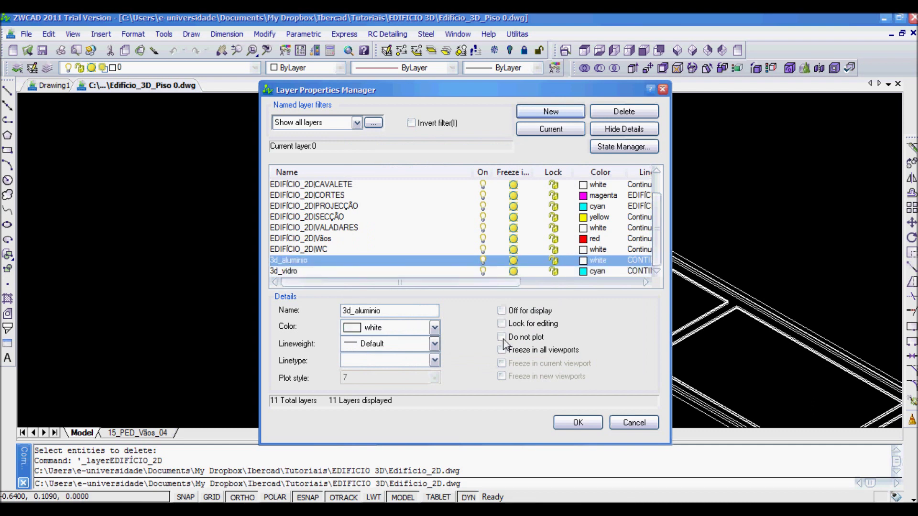
pyautogui.click(391, 328)
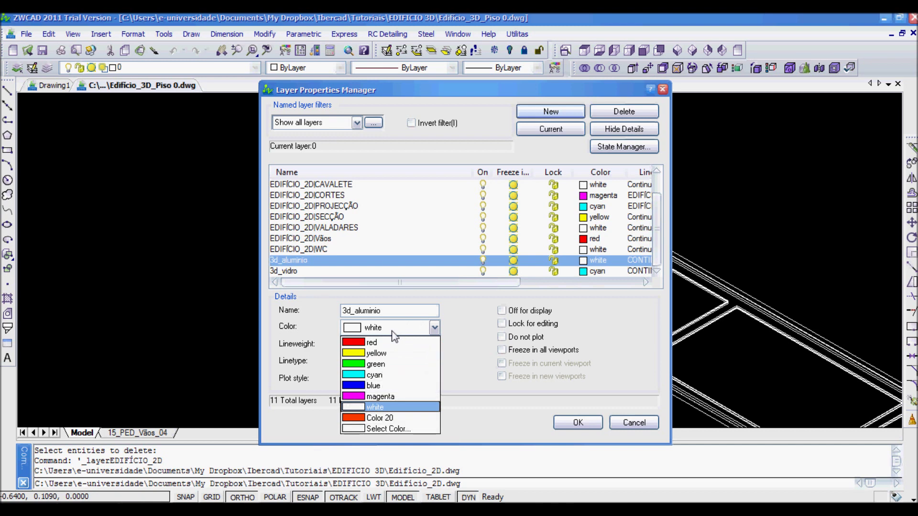
pyautogui.press('Down')
pyautogui.press('Down')
pyautogui.press('Return')
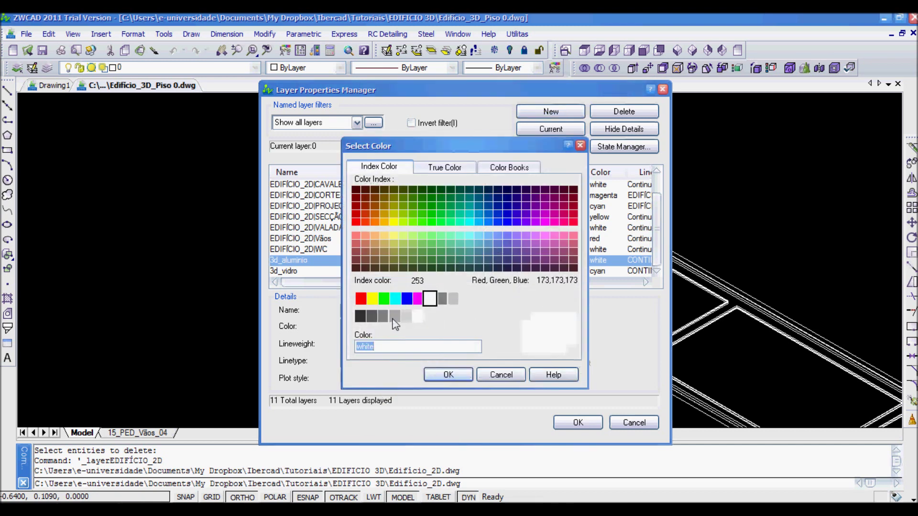
pyautogui.click(405, 316)
pyautogui.click(395, 316)
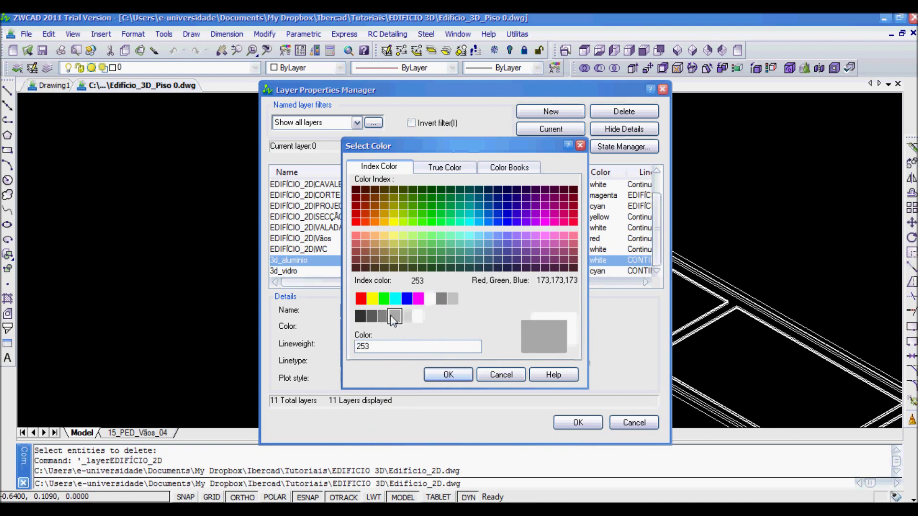
pyautogui.click(383, 315)
pyautogui.click(448, 377)
pyautogui.click(584, 423)
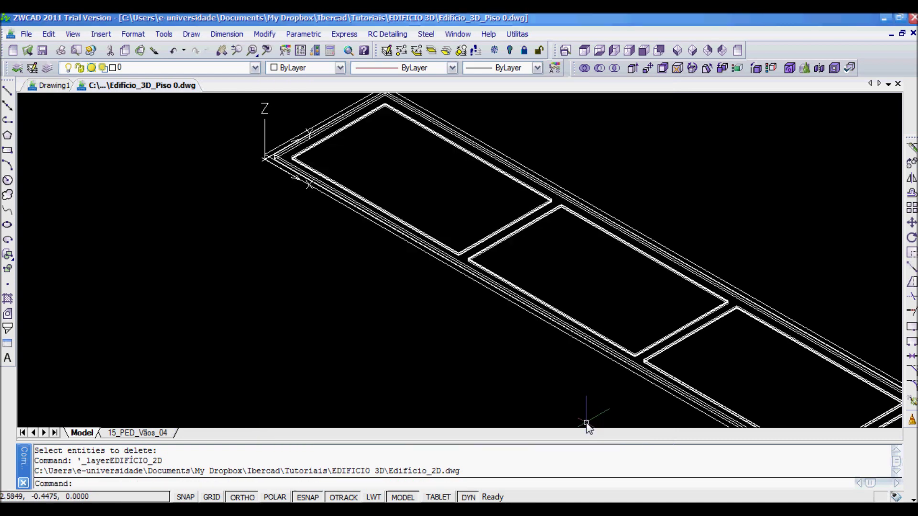
# - Assign the window frame to the 3d_aluminio layer and clear the selection
pyautogui.scroll(3, 557, 202)
pyautogui.click(583, 203)
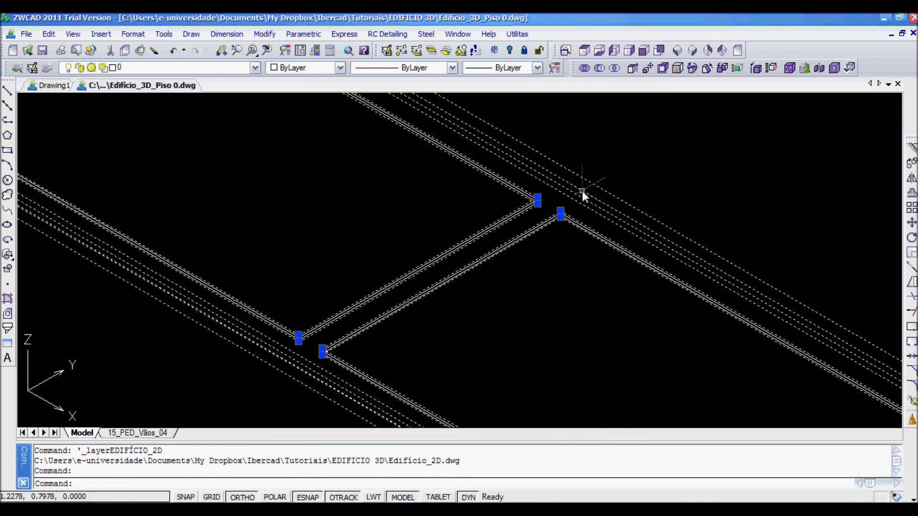
pyautogui.click(213, 67)
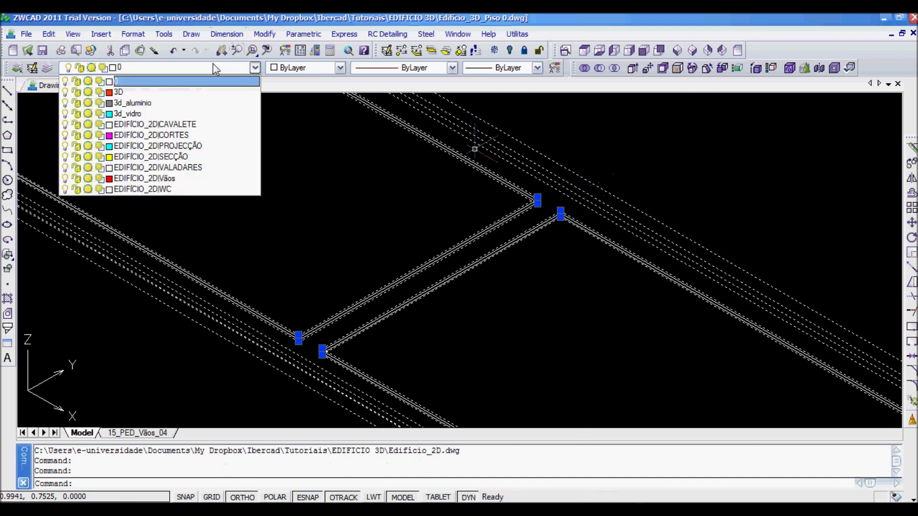
pyautogui.click(164, 102)
pyautogui.press('Escape')
# - Select the glass panes inside the frame openings and assign them to the 3d_vidro layer
pyautogui.scroll(2, 546, 219)
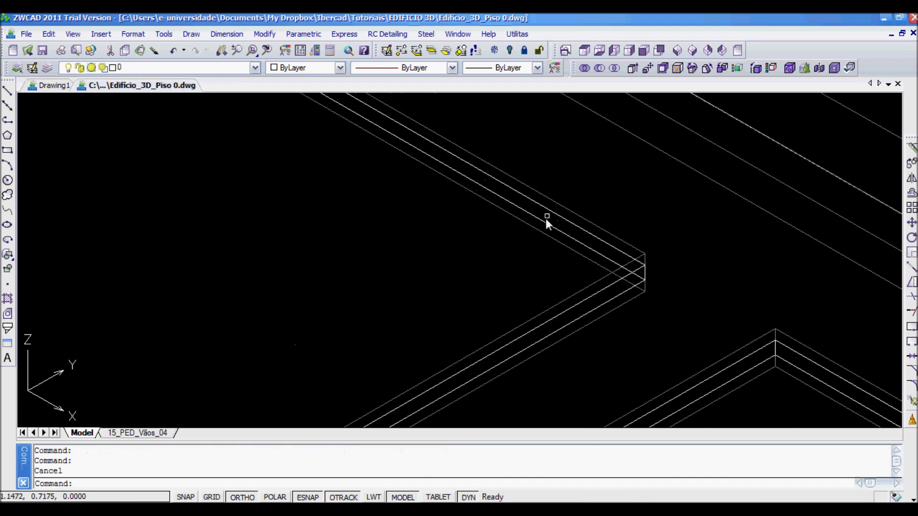
pyautogui.click(546, 213)
pyautogui.click(546, 212)
pyautogui.moveTo(828, 369); pyautogui.dragTo(606, 275, button='middle')
pyautogui.click(606, 276)
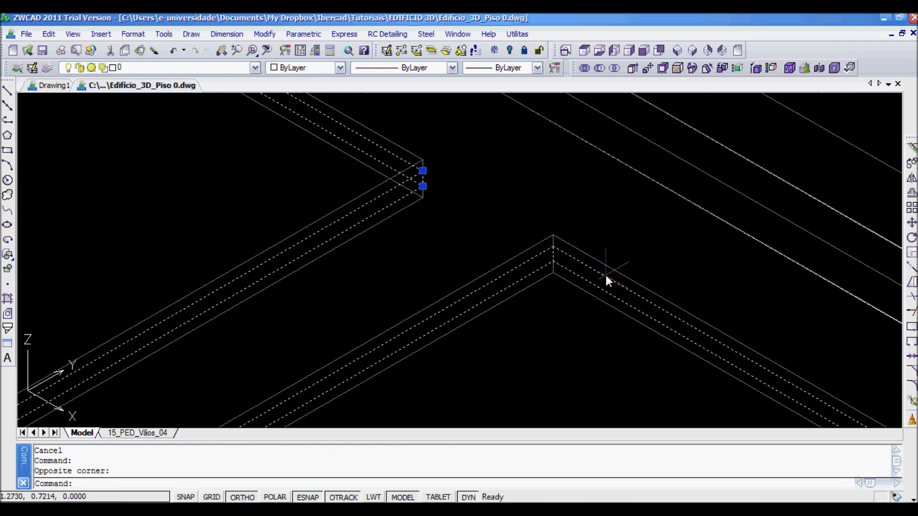
pyautogui.scroll(-3, 607, 279)
pyautogui.scroll(4, 519, 238)
pyautogui.scroll(-5, 569, 217)
pyautogui.scroll(6, 570, 217)
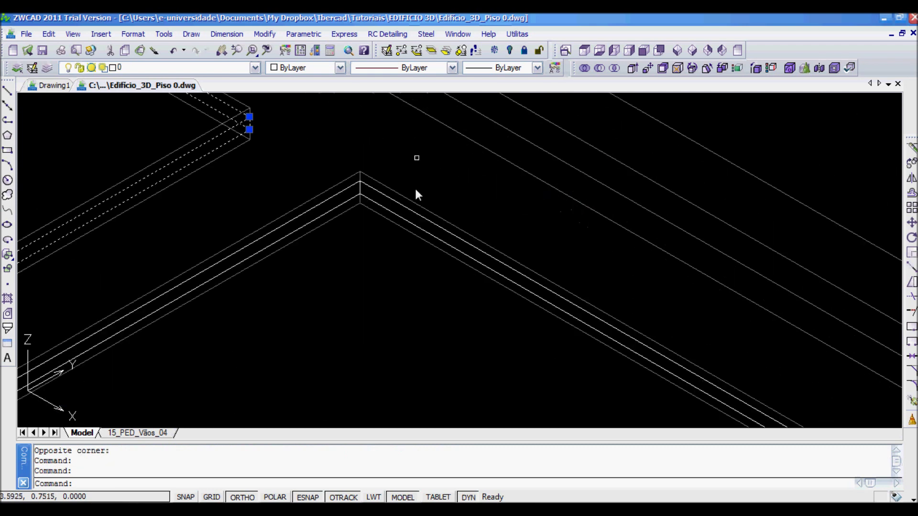
pyautogui.click(404, 205)
pyautogui.scroll(-3, 403, 204)
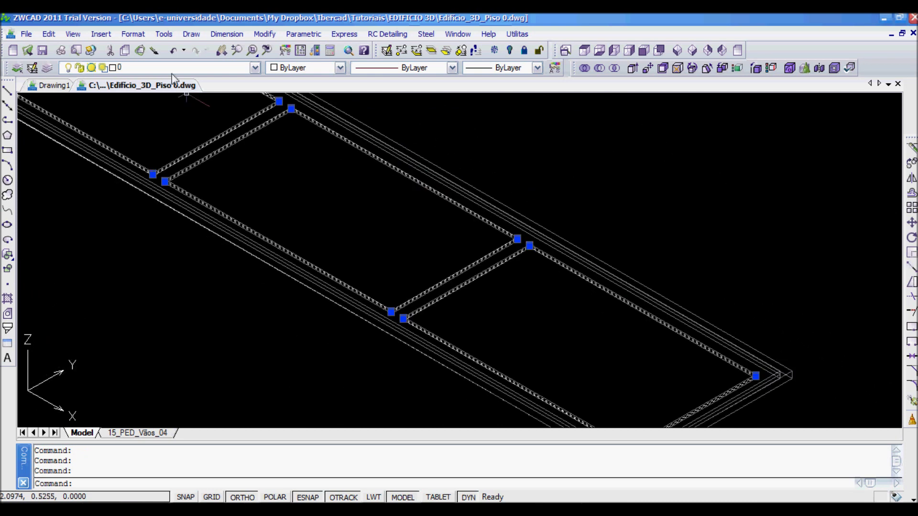
pyautogui.click(173, 70)
pyautogui.click(162, 114)
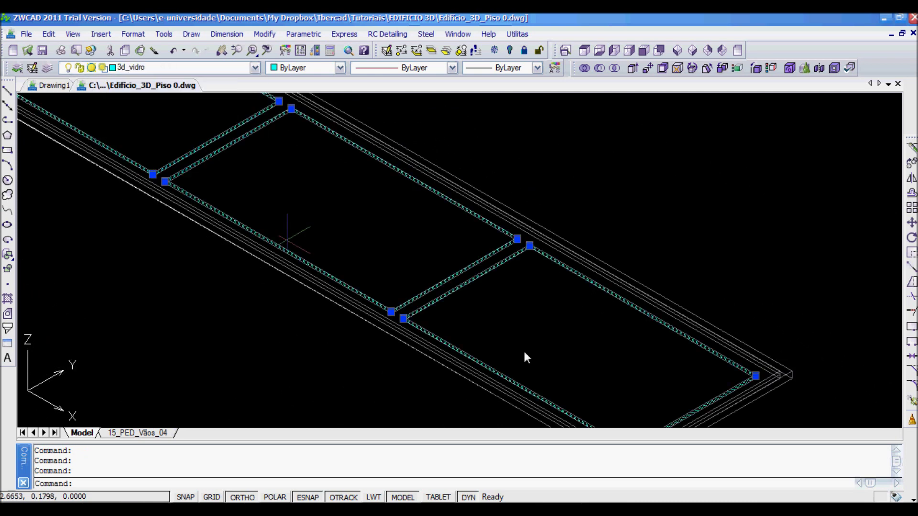
pyautogui.press('Escape')
pyautogui.scroll(-2, 574, 231)
pyautogui.scroll(-3, 569, 274)
pyautogui.scroll(3, 569, 282)
pyautogui.scroll(-2, 573, 313)
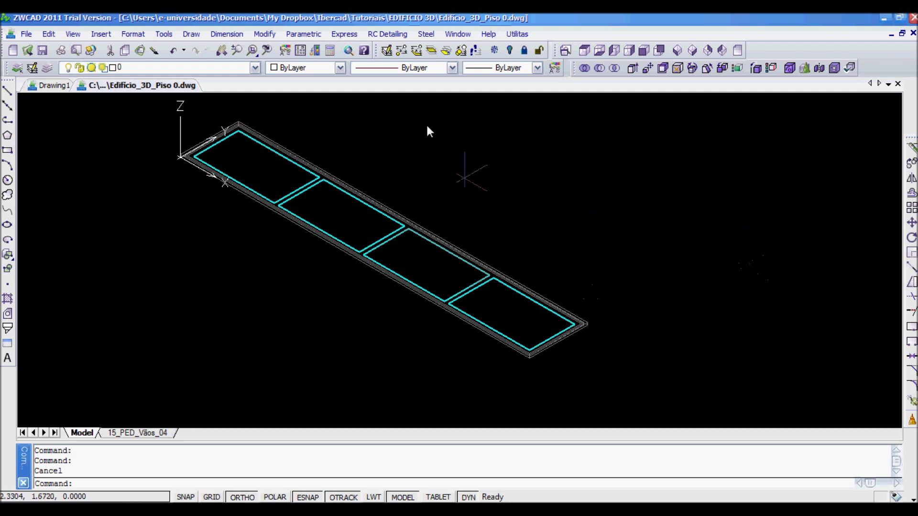
pyautogui.click(899, 451)
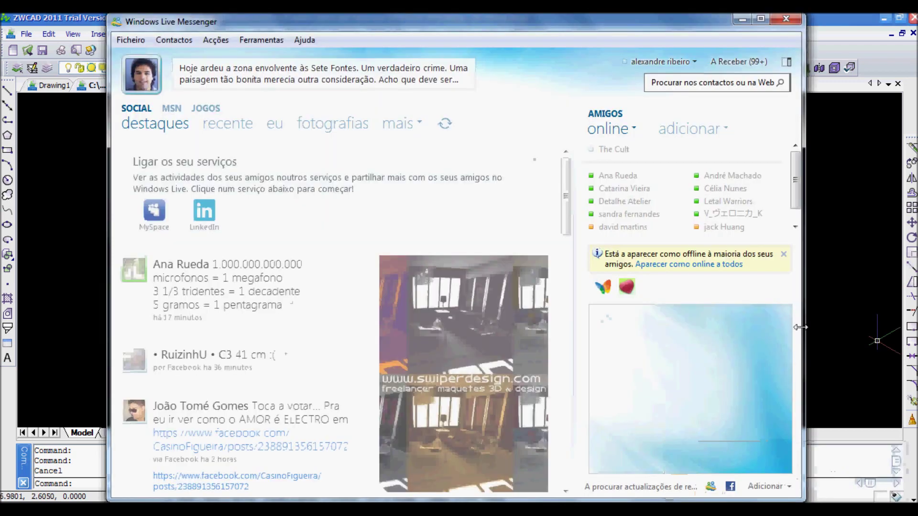
pyautogui.click(789, 20)
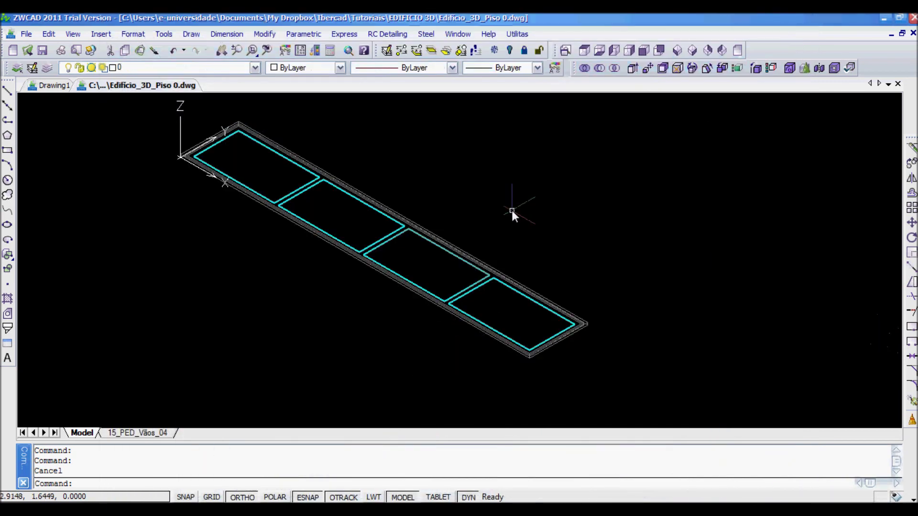
pyautogui.scroll(2, 313, 196)
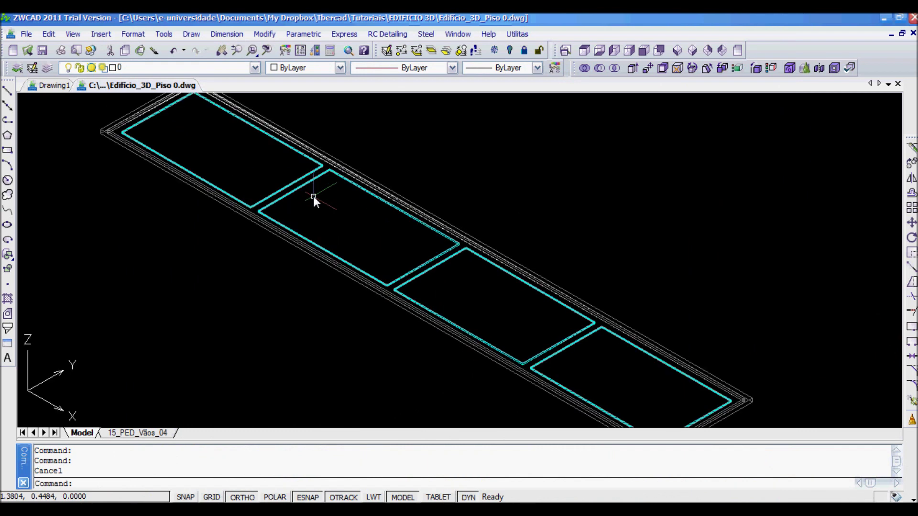
pyautogui.scroll(-4, 313, 196)
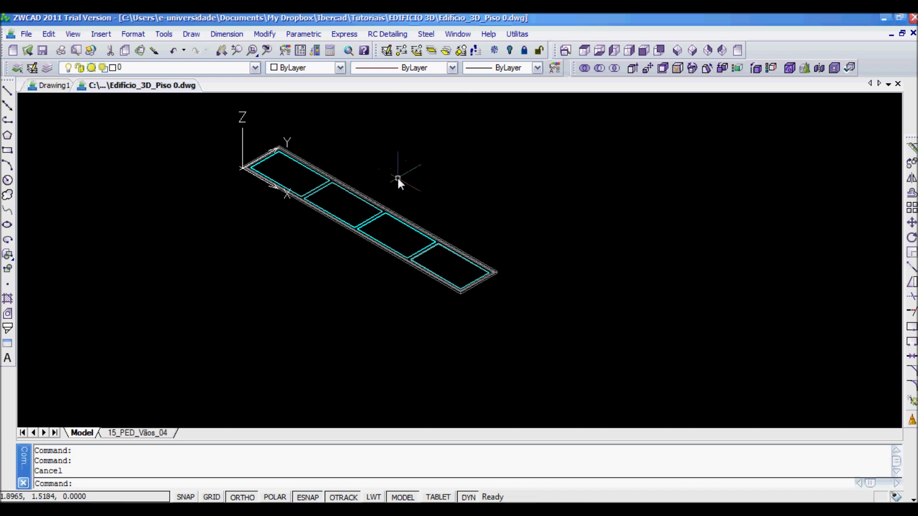
# - Try to move the entities at the origin end of the frame away along the negative Y axis, and undo the move
pyautogui.click(213, 130)
pyautogui.click(292, 170)
pyautogui.write('m')
pyautogui.press('Return')
pyautogui.click(363, 126)
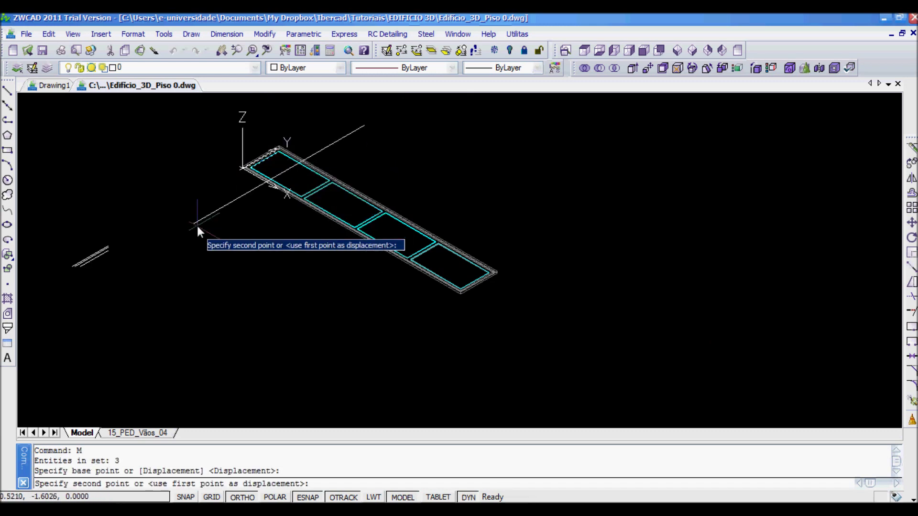
pyautogui.click(193, 223)
pyautogui.write('u')
pyautogui.press('Return')
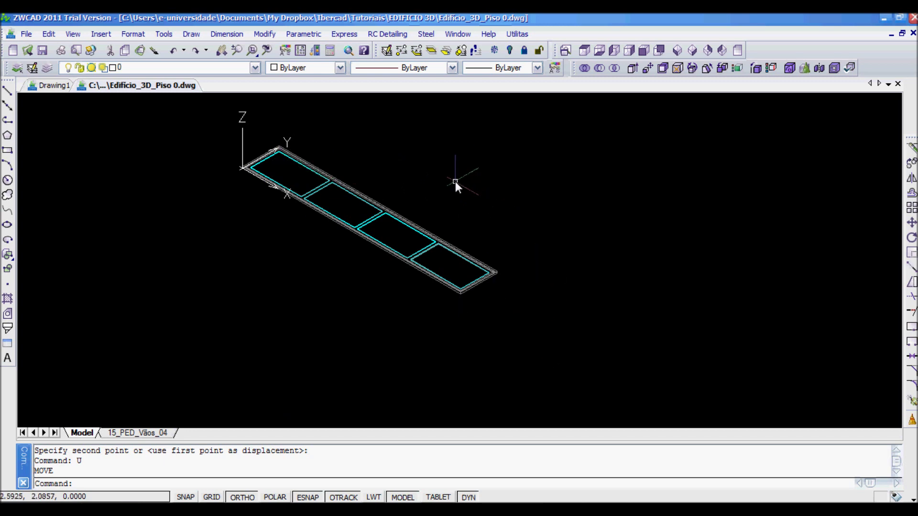
# - Start a Quick Select limited to the window's solids and the outline lines around them
pyautogui.write('qselect')
pyautogui.press('Return')
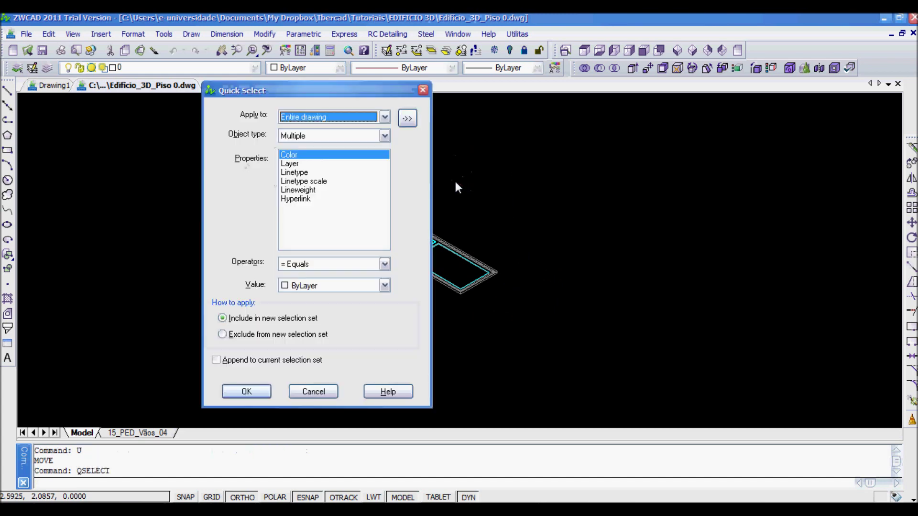
pyautogui.click(406, 119)
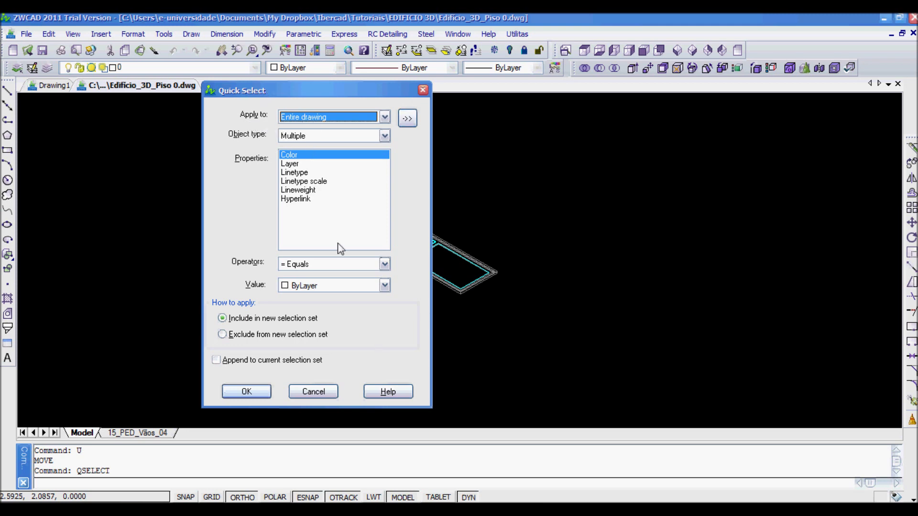
pyautogui.click(405, 125)
pyautogui.click(607, 110)
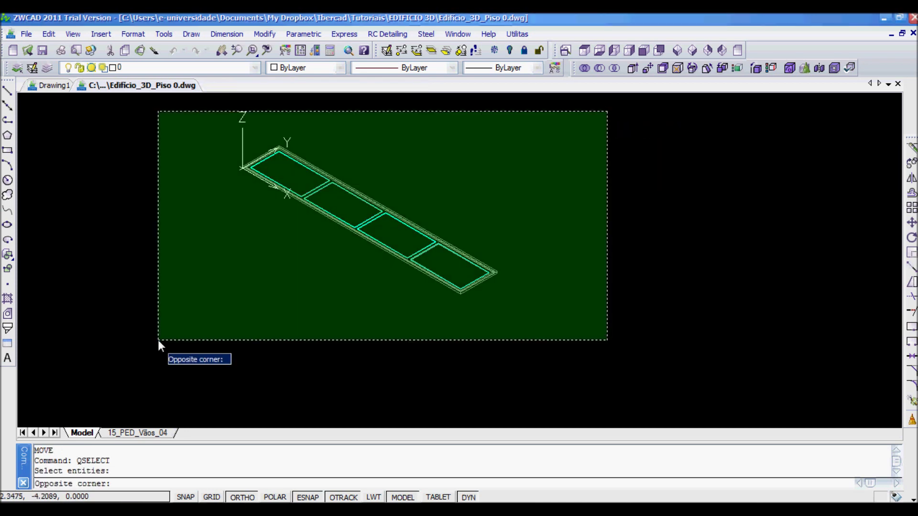
pyautogui.click(159, 329)
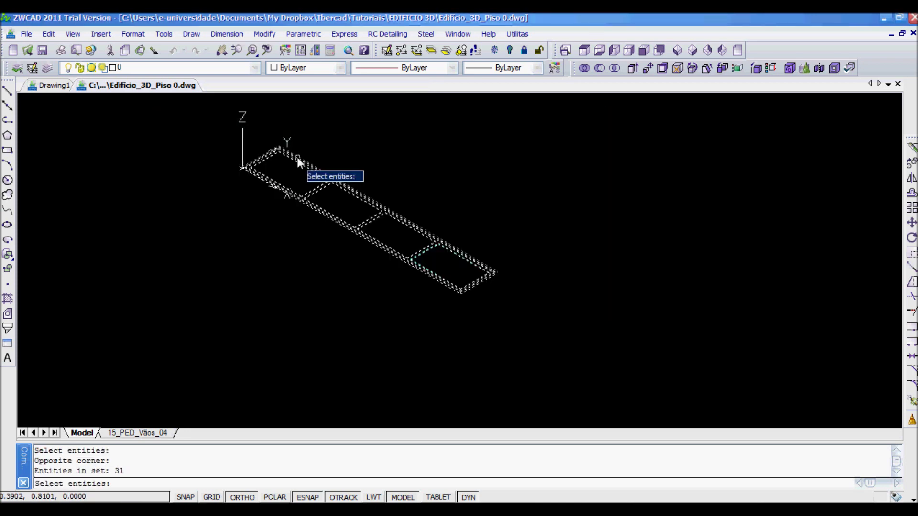
pyautogui.press('Return')
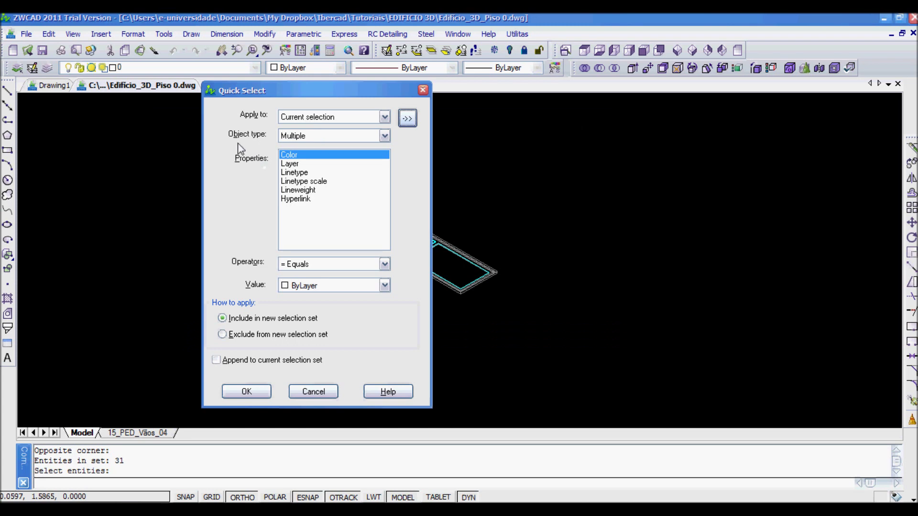
# - Restrict the Quick Select filter to 3D Solid objects whose Color equals ByLayer, and uncover the window in the drawing
pyautogui.click(310, 136)
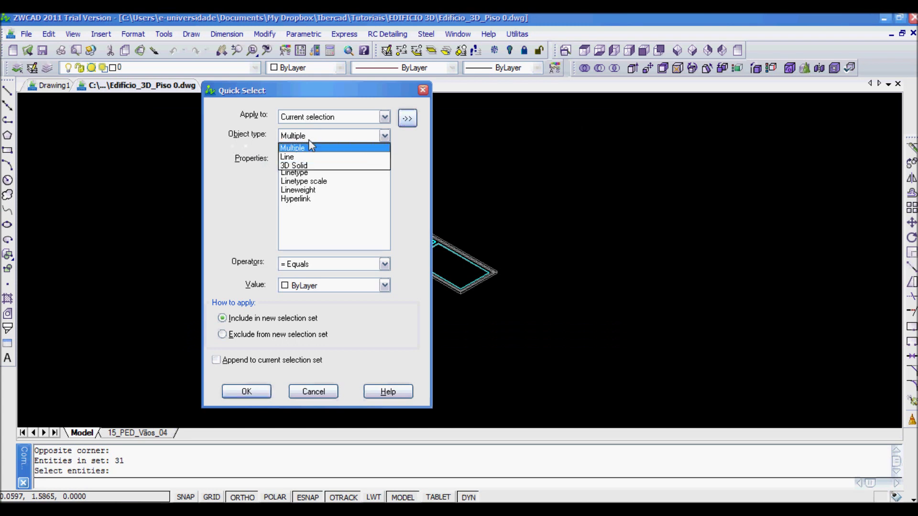
pyautogui.click(300, 165)
pyautogui.click(326, 164)
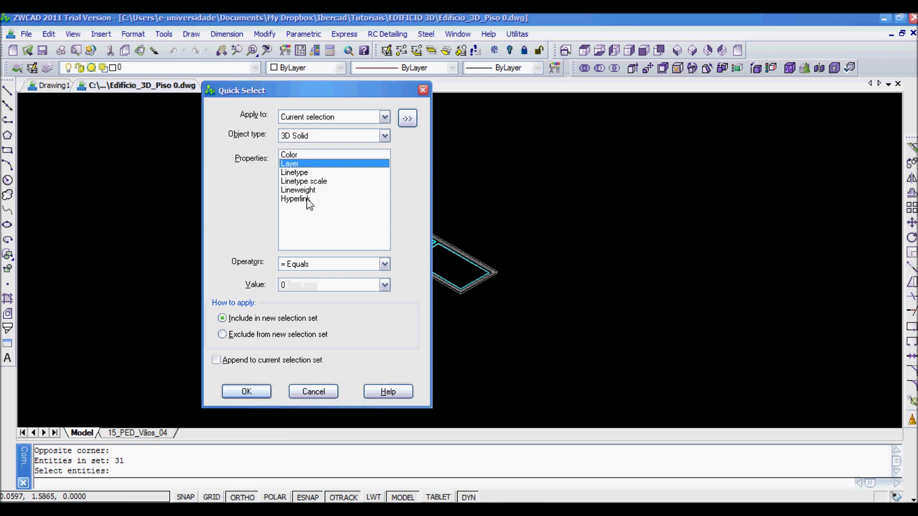
pyautogui.click(306, 154)
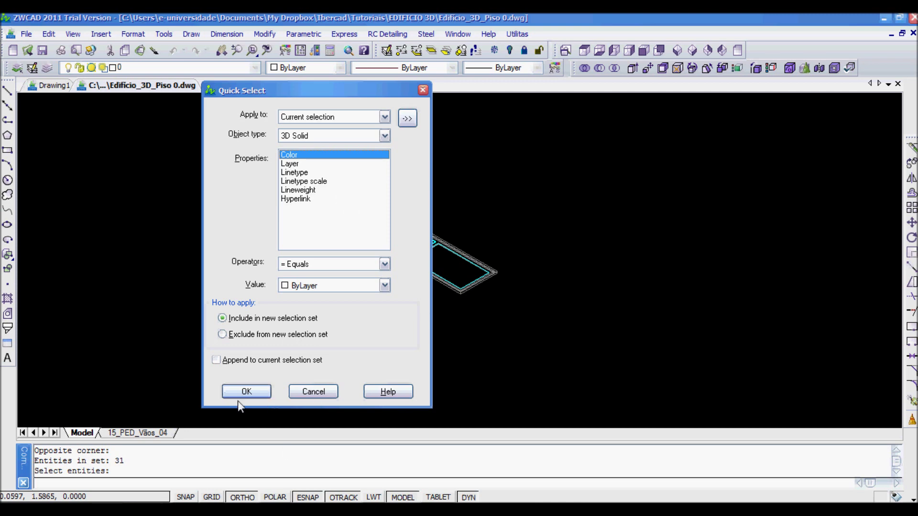
pyautogui.moveTo(336, 91); pyautogui.dragTo(663, 79)
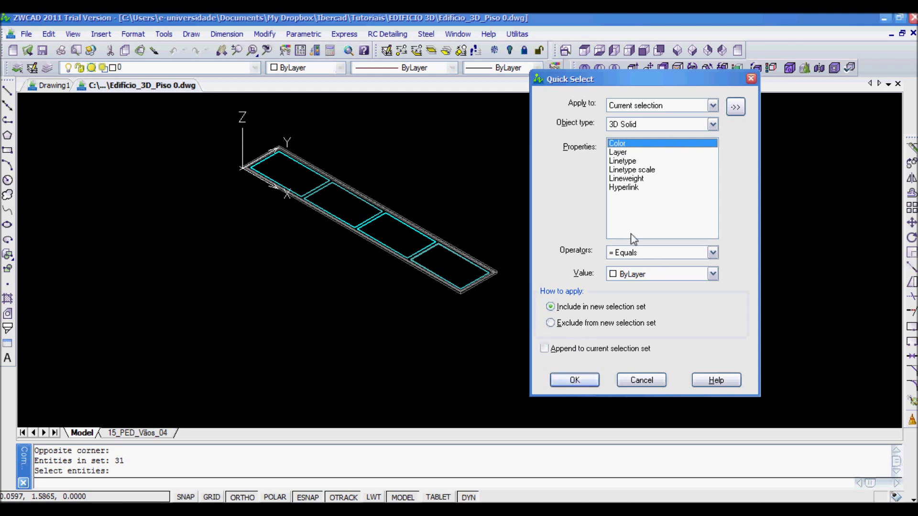
# - Try the Layer criterion with the value 3D for the solids, and return the filter to Color
pyautogui.click(640, 256)
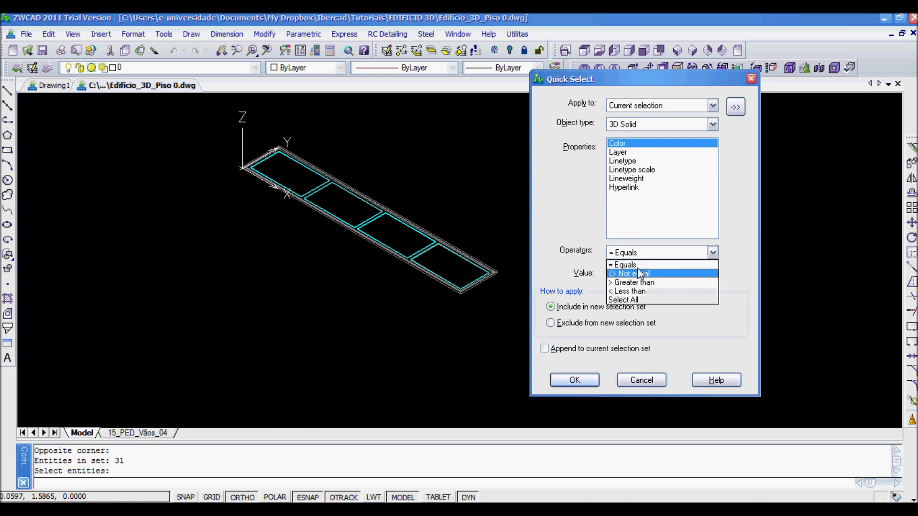
pyautogui.click(641, 260)
pyautogui.click(636, 152)
pyautogui.click(634, 274)
pyautogui.click(627, 294)
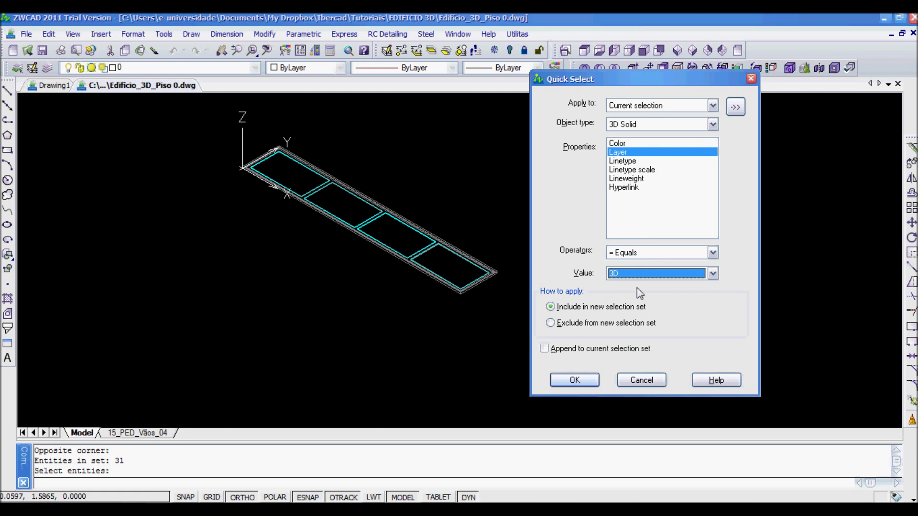
pyautogui.click(633, 252)
pyautogui.click(631, 262)
pyautogui.click(640, 275)
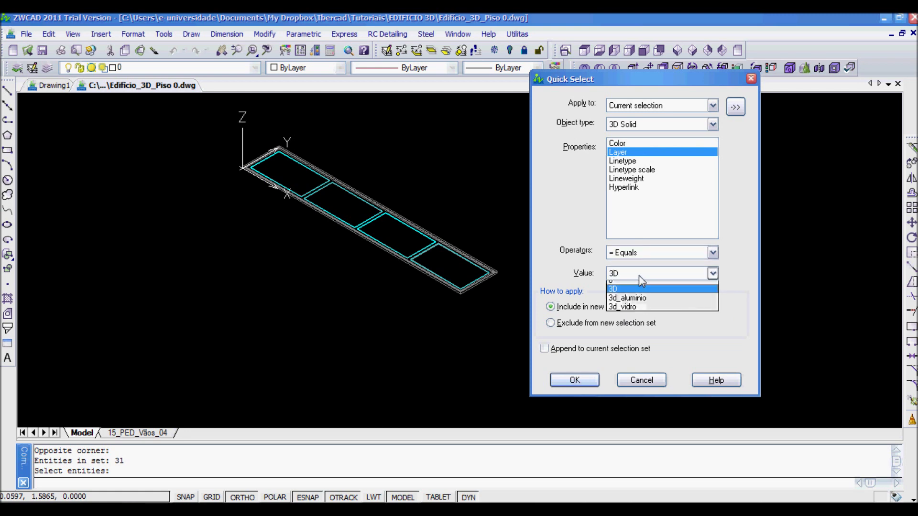
pyautogui.click(640, 154)
pyautogui.click(616, 144)
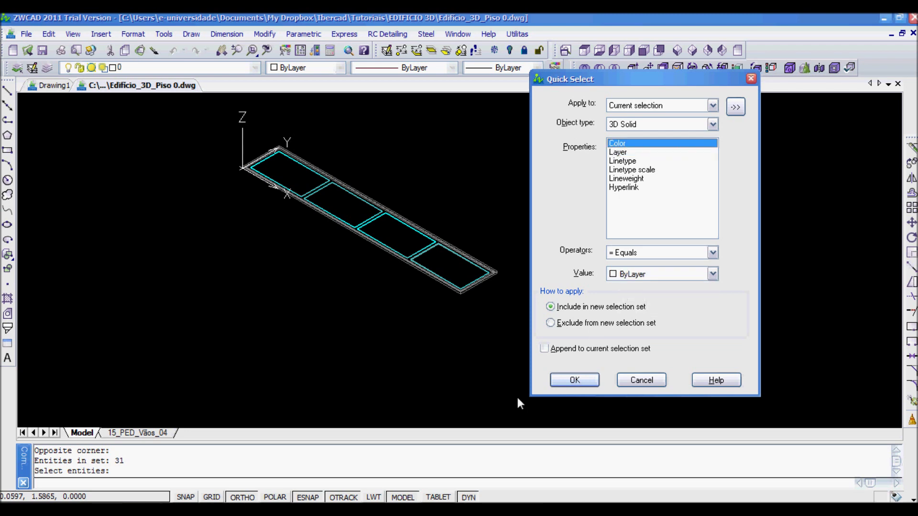
# - Apply the 3D Solid filter and move the selected frame and glass panes off the 2D outline along the positive Y axis
pyautogui.click(577, 381)
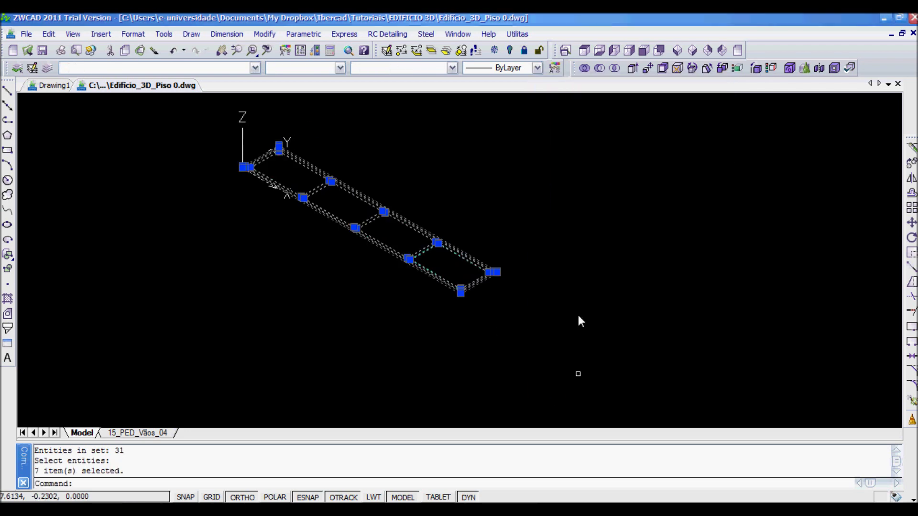
pyautogui.write('M')
pyautogui.press('Return')
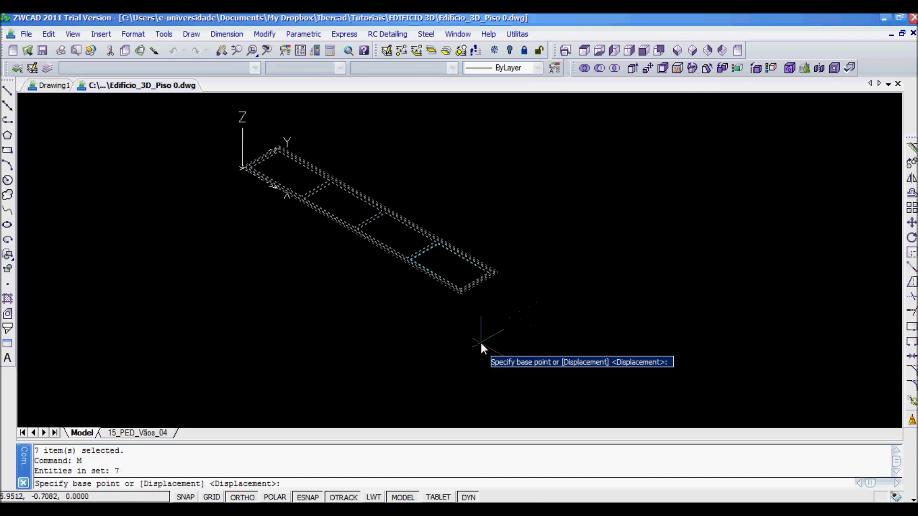
pyautogui.click(479, 341)
pyautogui.click(554, 309)
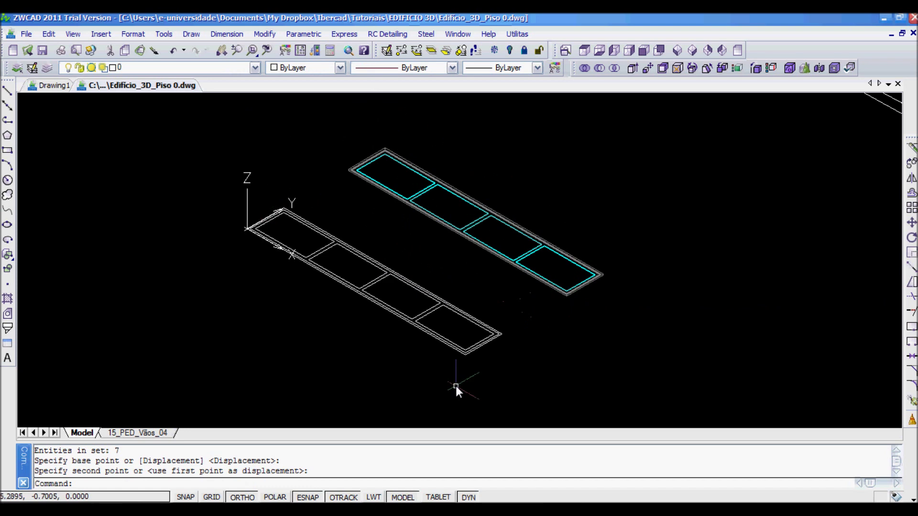
# - Erase the 2D outline lines of the window left at the origin
pyautogui.scroll(5, 447, 330)
pyautogui.moveTo(447, 330); pyautogui.dragTo(331, 284, button='middle')
pyautogui.scroll(-4, 331, 284)
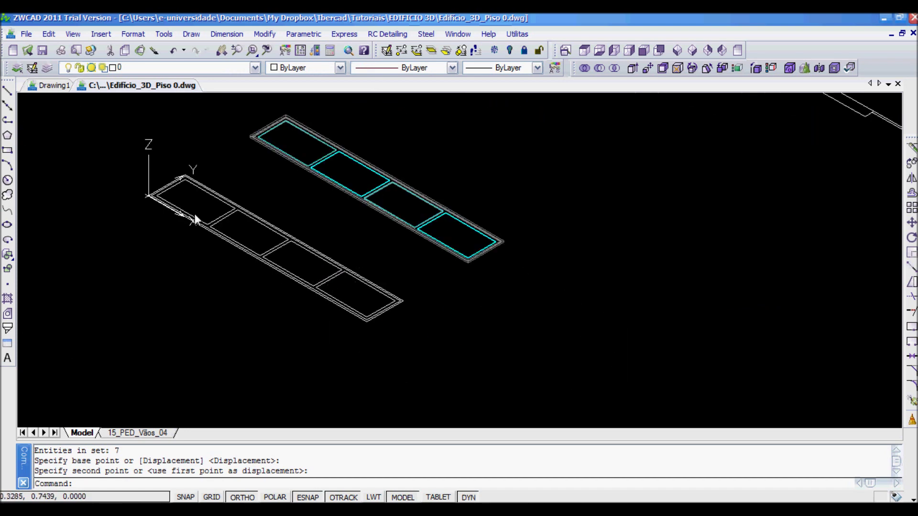
pyautogui.write('E')
pyautogui.press('Return')
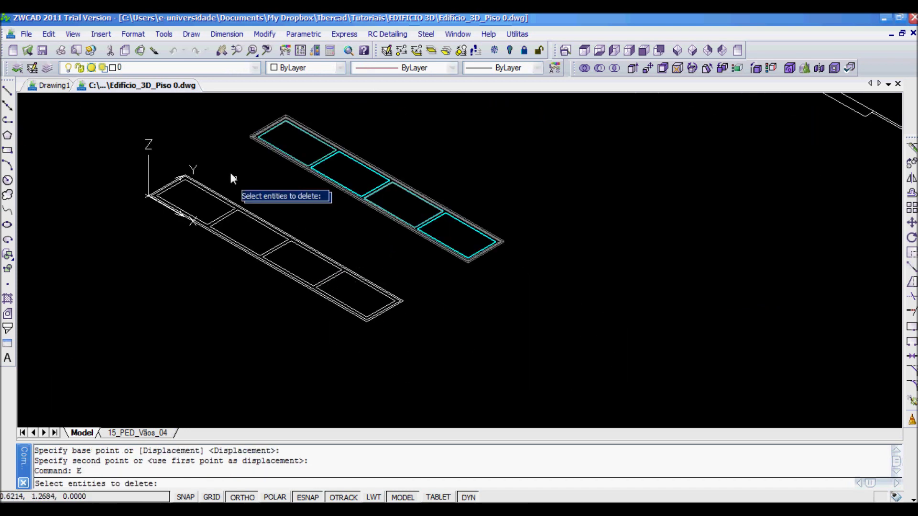
pyautogui.click(237, 166)
pyautogui.click(176, 238)
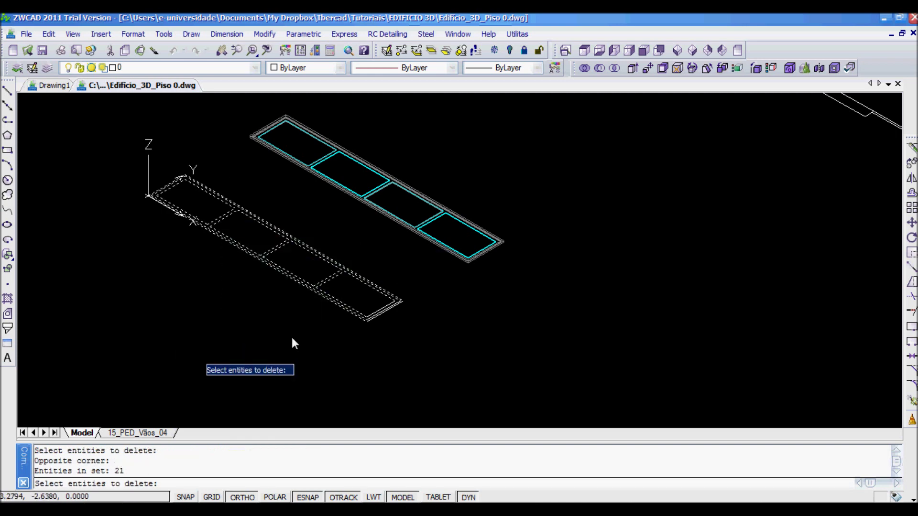
pyautogui.press('Return')
pyautogui.press('Return')
pyautogui.moveTo(306, 238); pyautogui.dragTo(271, 303, button='middle')
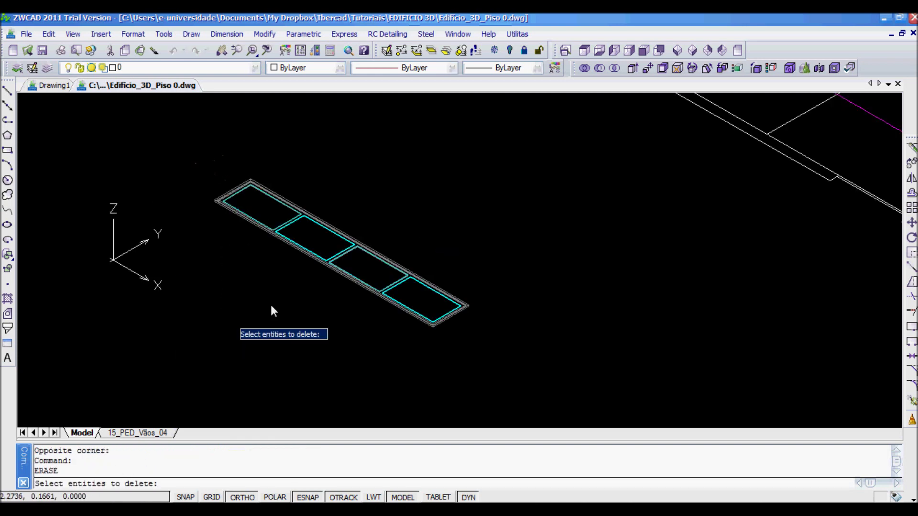
pyautogui.press('Escape')
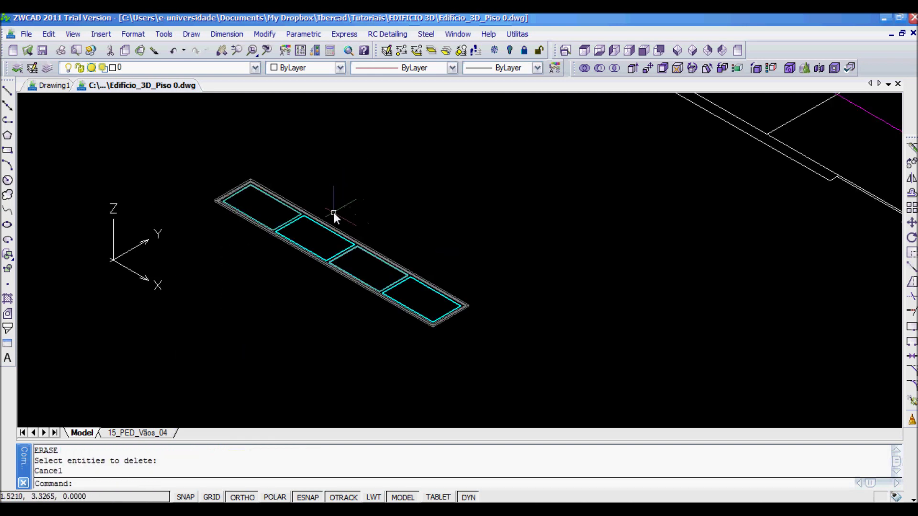
# - Rotate the window frame and its glass panes upright by 90 degrees with ROTATE3D, using the frame's long outer front edge as axis
pyautogui.scroll(2, 334, 212)
pyautogui.write('roate')
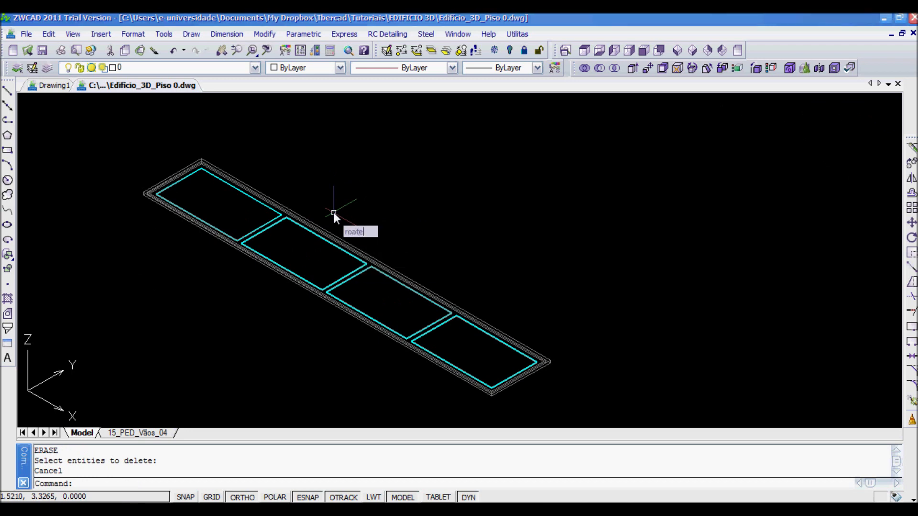
pyautogui.press('BackSpace')
pyautogui.press('BackSpace')
pyautogui.press('BackSpace')
pyautogui.write('ta')
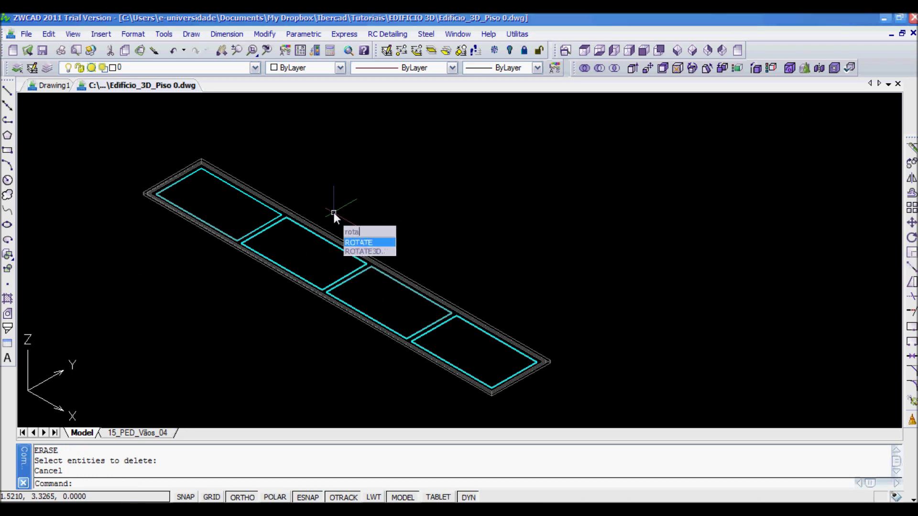
pyautogui.write('te3d')
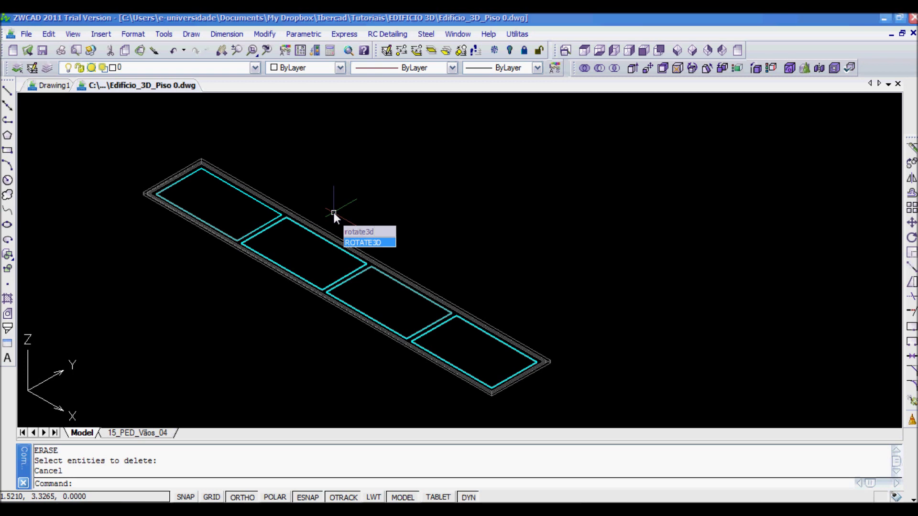
pyautogui.press('Return')
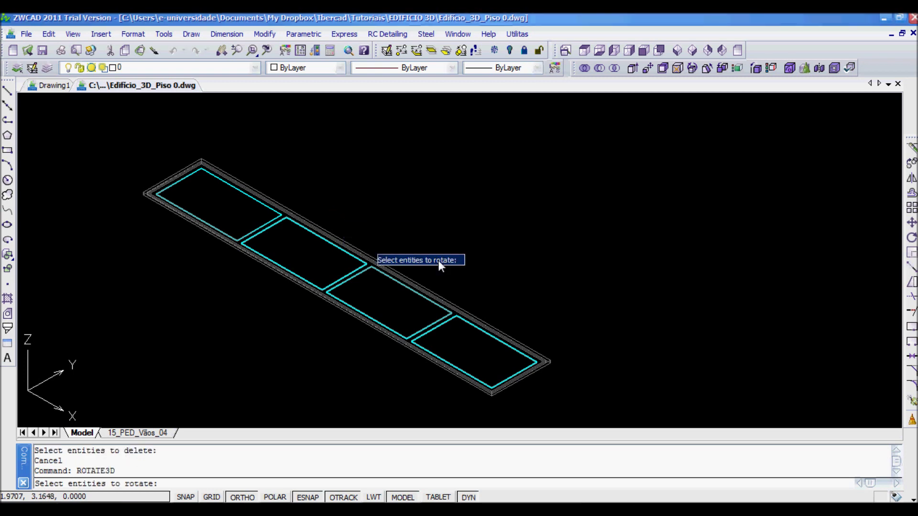
pyautogui.click(580, 409)
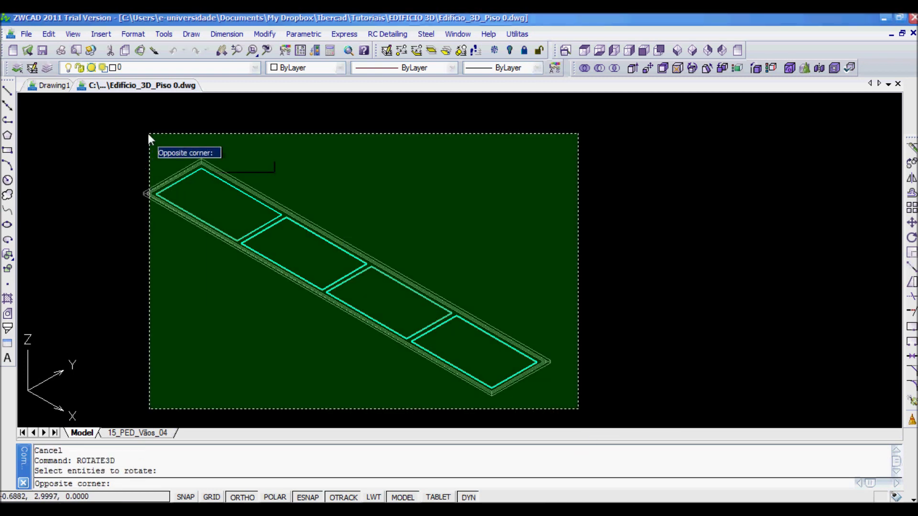
pyautogui.click(148, 136)
pyautogui.press('Return')
pyautogui.scroll(3, 162, 163)
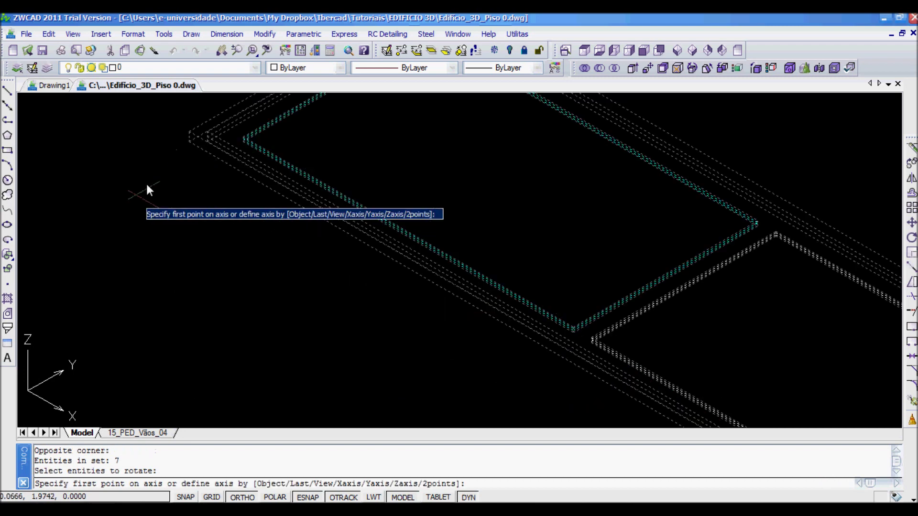
pyautogui.click(188, 145)
pyautogui.scroll(-4, 334, 239)
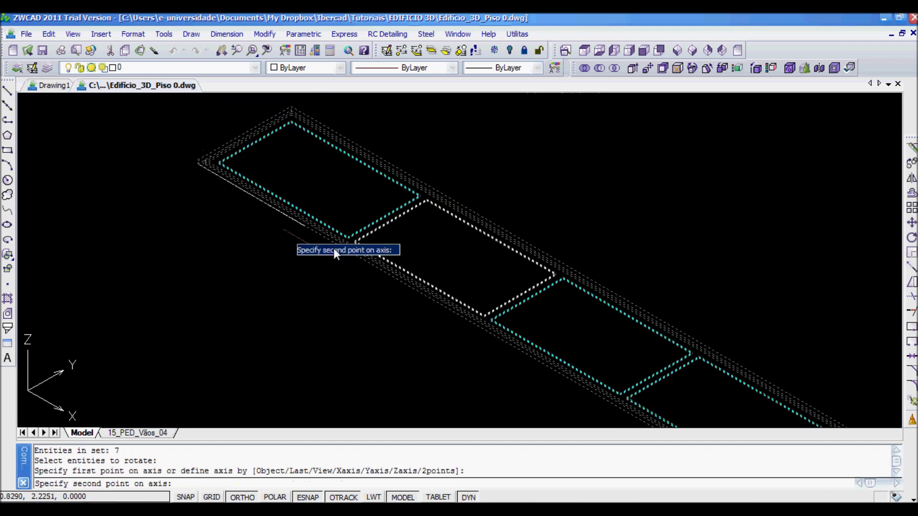
pyautogui.scroll(5, 478, 275)
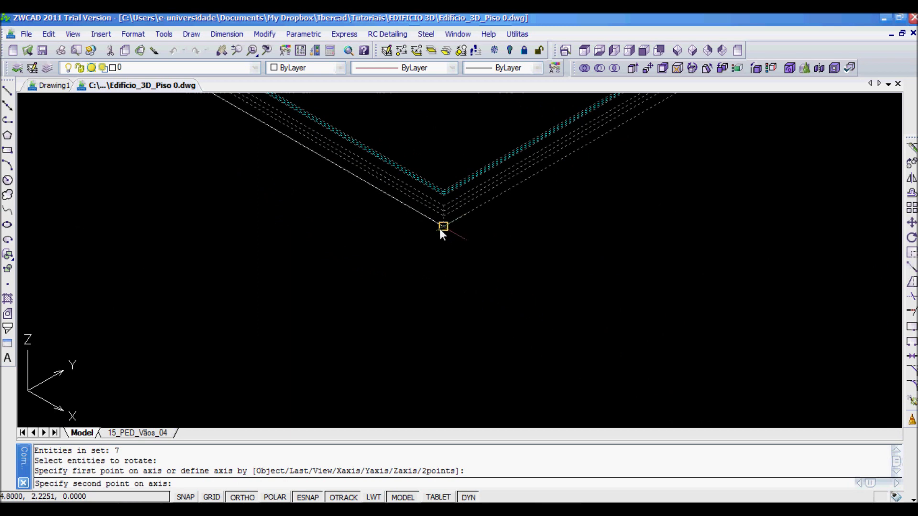
pyautogui.click(440, 226)
pyautogui.scroll(-5, 439, 232)
pyautogui.scroll(1, 449, 262)
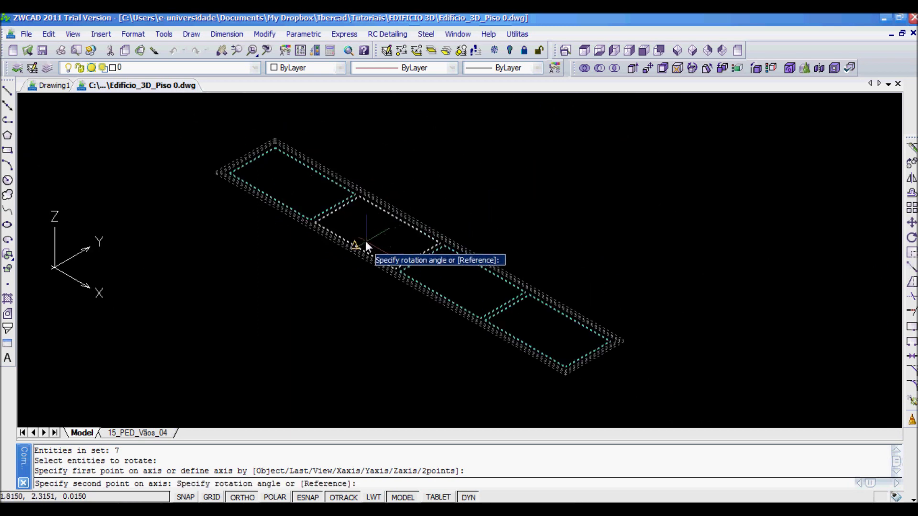
pyautogui.write('90')
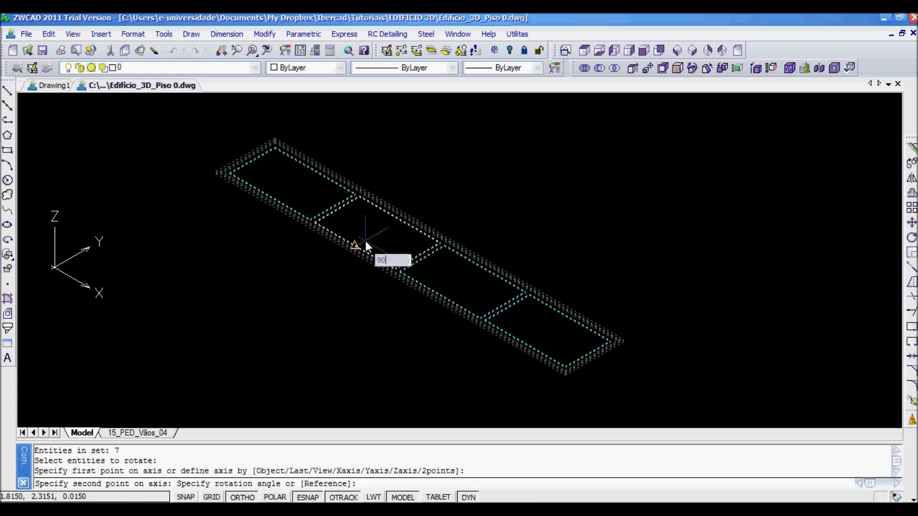
pyautogui.press('Return')
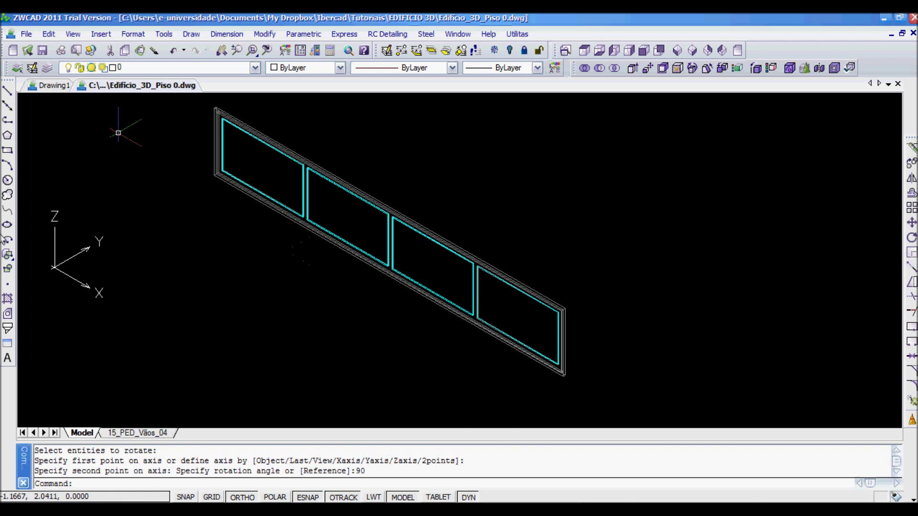
# - Move the upright window frame and its glass panes into the front wall's opening, snapping to the midpoint of the opening's lower side edge
pyautogui.click(912, 223)
pyautogui.click(639, 370)
pyautogui.click(178, 116)
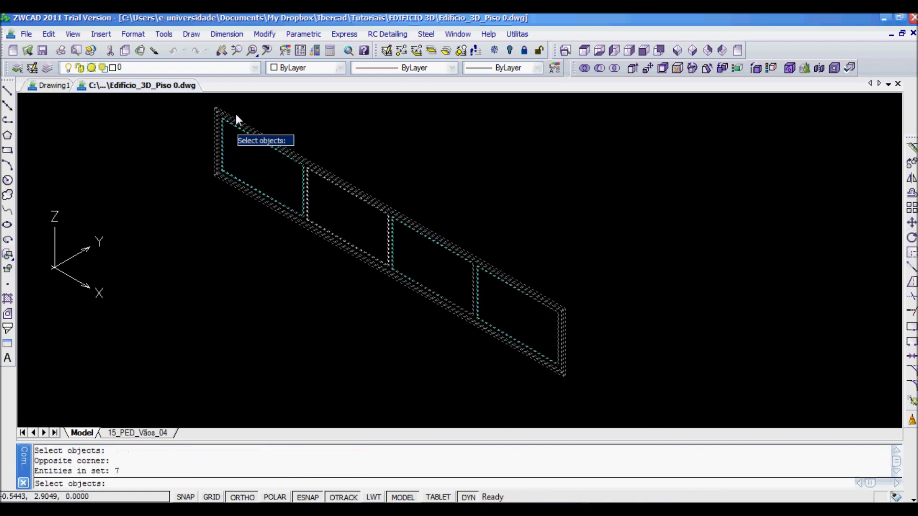
pyautogui.press('Return')
pyautogui.scroll(3, 227, 148)
pyautogui.scroll(-3, 334, 253)
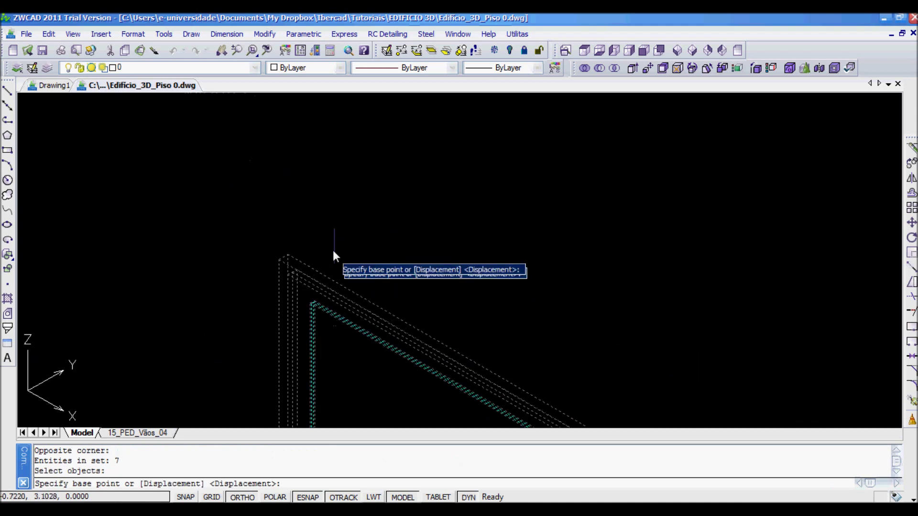
pyautogui.scroll(-3, 349, 275)
pyautogui.moveTo(663, 374); pyautogui.dragTo(405, 303, button='middle')
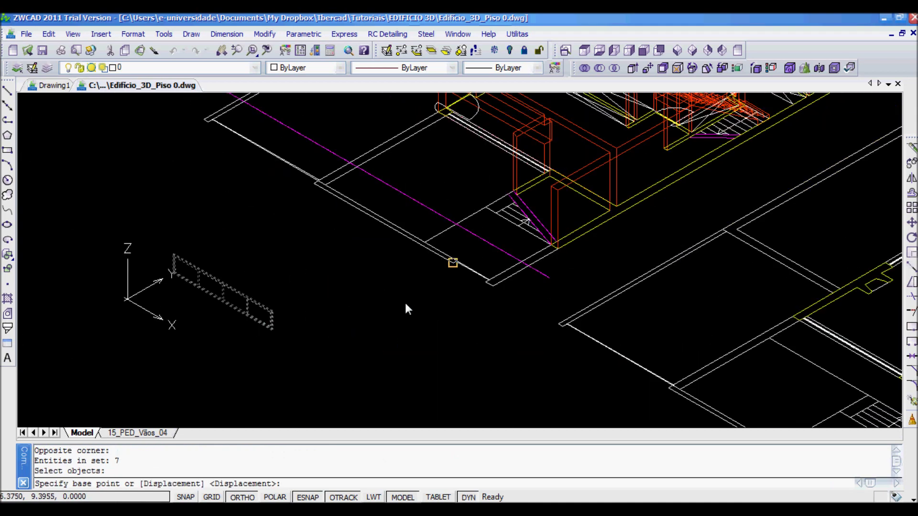
pyautogui.scroll(5, 493, 206)
pyautogui.scroll(2, 494, 211)
pyautogui.scroll(-6, 471, 260)
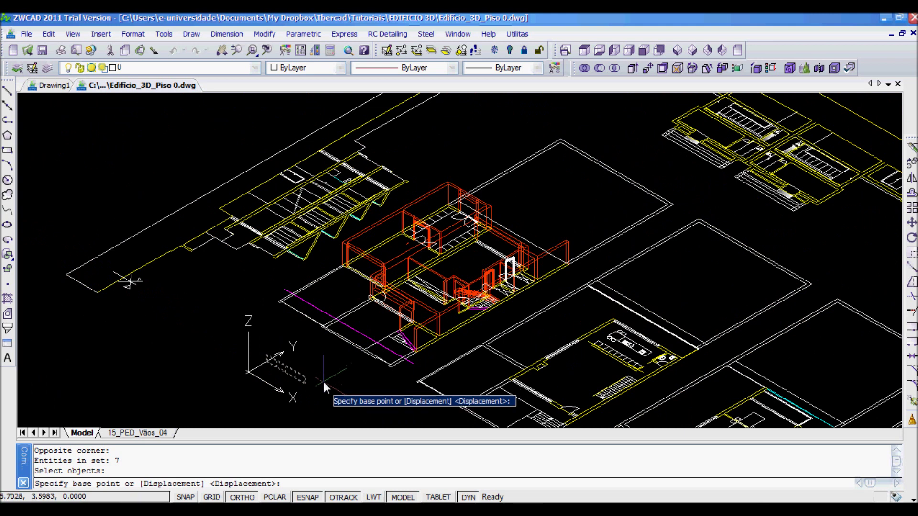
pyautogui.scroll(6, 324, 379)
pyautogui.scroll(4, 329, 310)
pyautogui.moveTo(309, 240); pyautogui.dragTo(324, 267, button='middle')
pyautogui.click(322, 254)
pyautogui.scroll(-3, 400, 250)
pyautogui.scroll(5, 459, 231)
pyautogui.scroll(5, 517, 261)
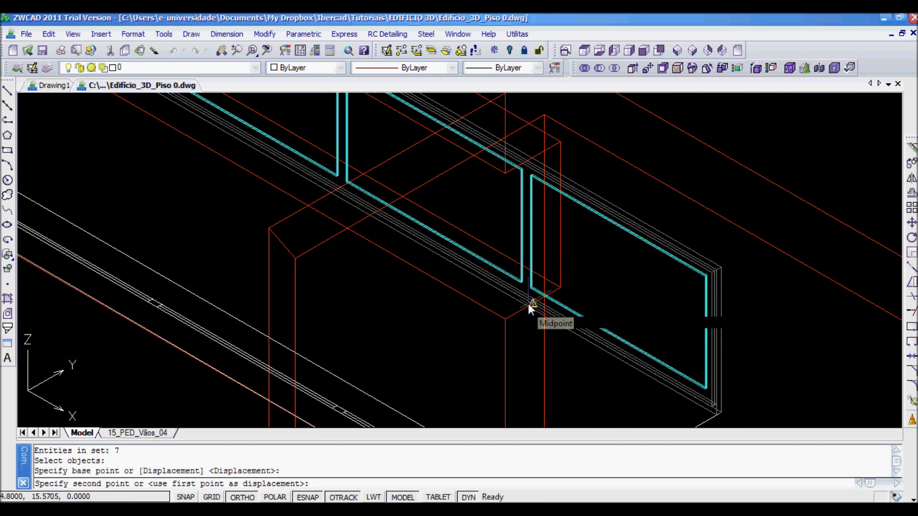
pyautogui.click(528, 303)
# - Shade the model with SHADE and inspect how the window sits in its wall opening
pyautogui.scroll(-5, 528, 303)
pyautogui.scroll(2, 336, 237)
pyautogui.scroll(-3, 329, 211)
pyautogui.scroll(3, 323, 173)
pyautogui.scroll(2, 418, 213)
pyautogui.moveTo(388, 200); pyautogui.dragTo(357, 239, button='middle')
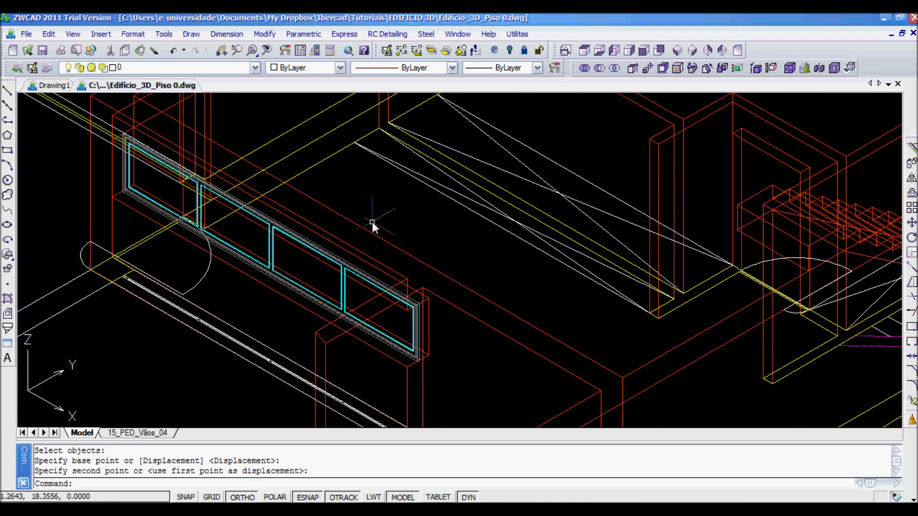
pyautogui.write('shade')
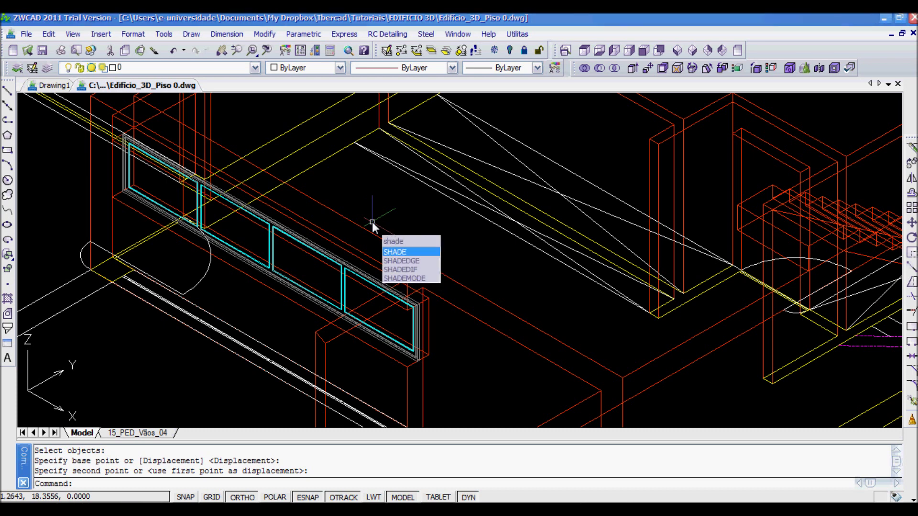
pyautogui.press('Return')
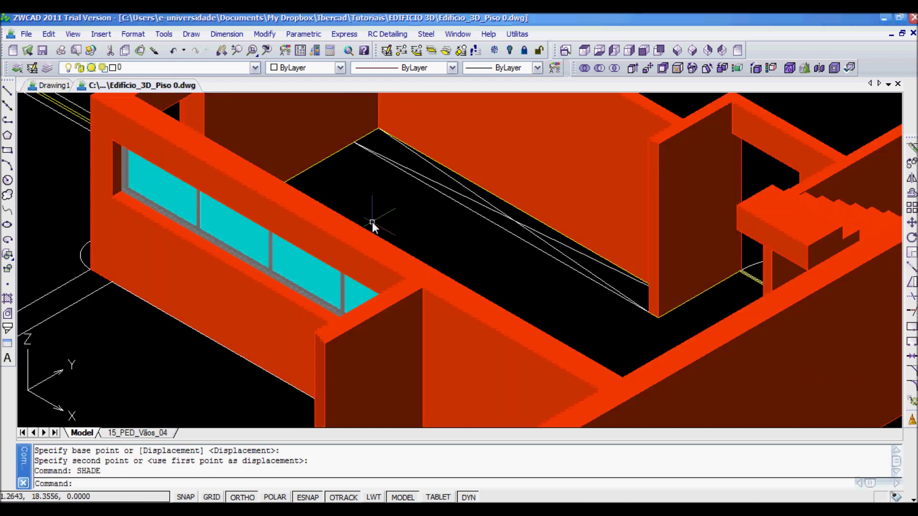
pyautogui.scroll(4, 143, 192)
pyautogui.moveTo(141, 193); pyautogui.dragTo(237, 204, button='middle')
pyautogui.scroll(-4, 237, 204)
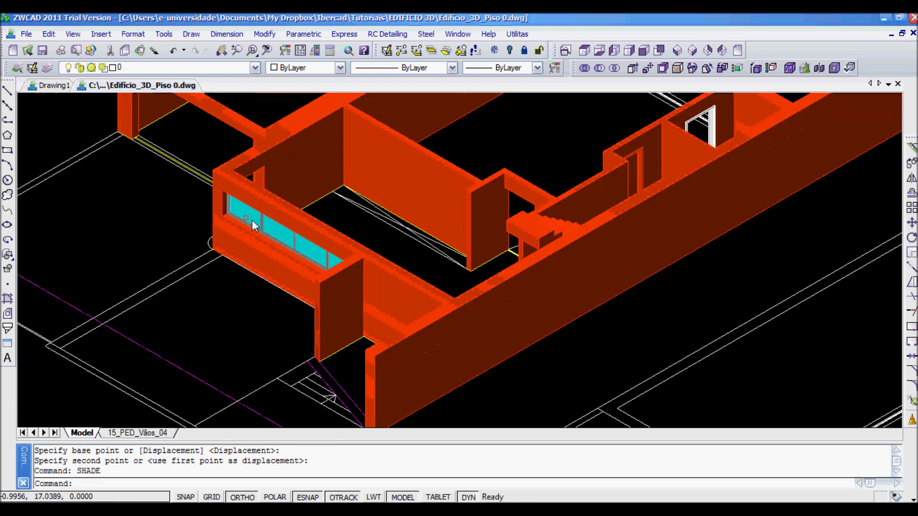
pyautogui.scroll(2, 383, 280)
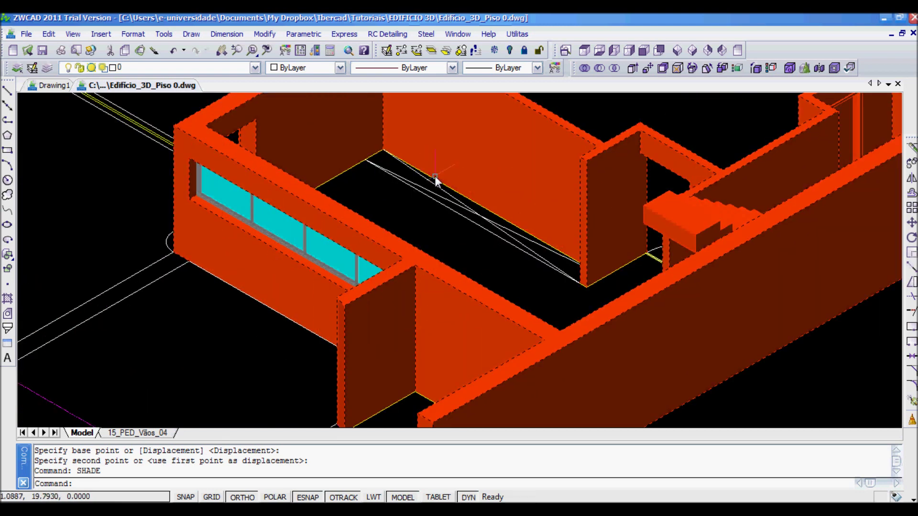
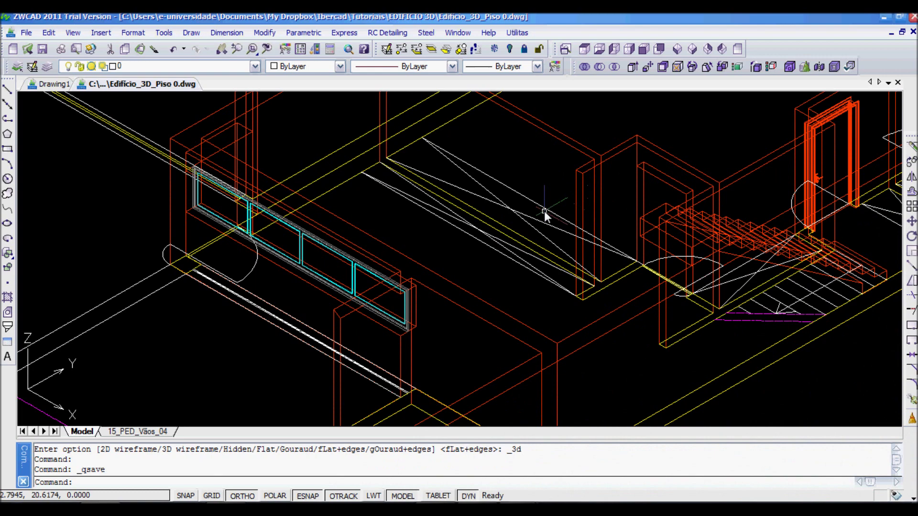
# - Locate the upper two-pane windows in the 2D elevation with the van and turn off object snap
pyautogui.scroll(-5, 545, 215)
pyautogui.scroll(4, 506, 214)
pyautogui.scroll(-5, 585, 170)
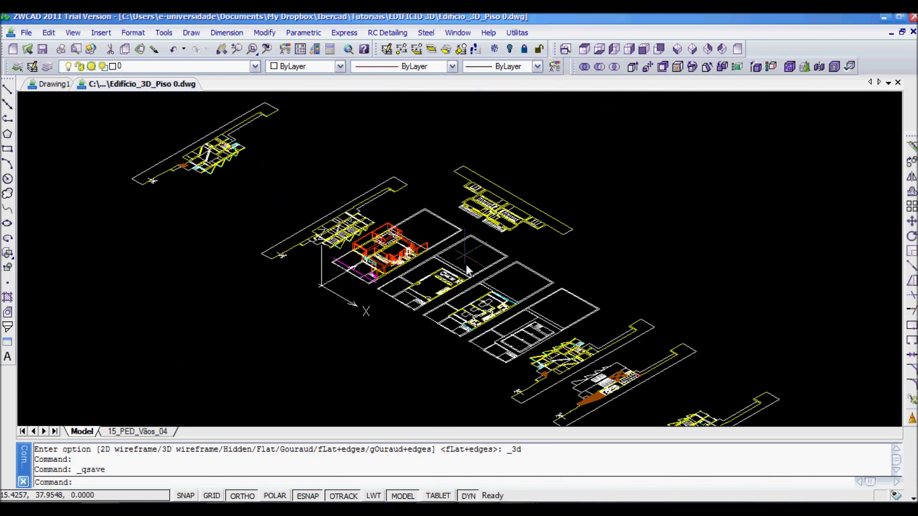
pyautogui.scroll(4, 565, 286)
pyautogui.scroll(3, 584, 288)
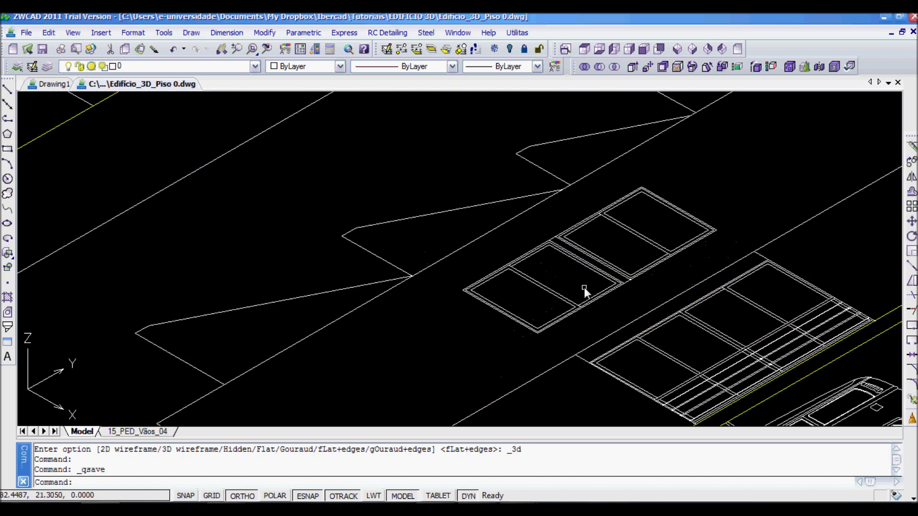
pyautogui.scroll(-4, 516, 222)
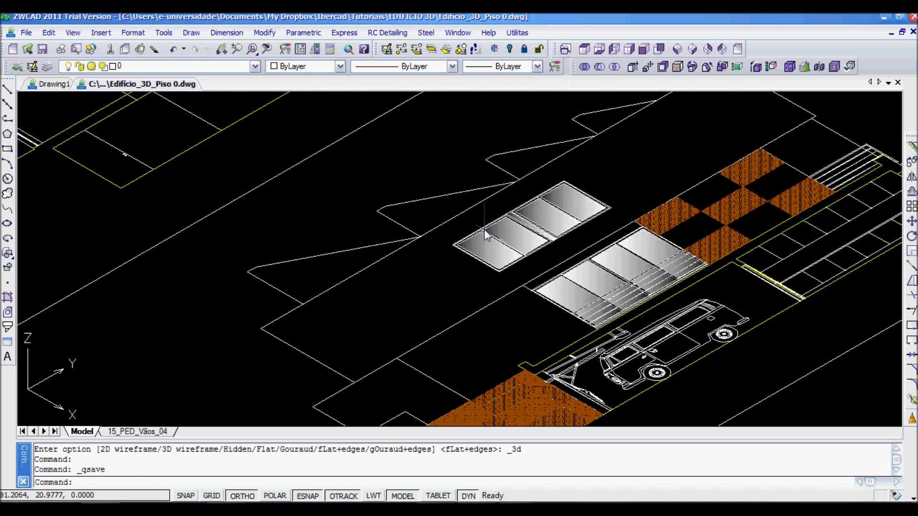
pyautogui.scroll(4, 649, 355)
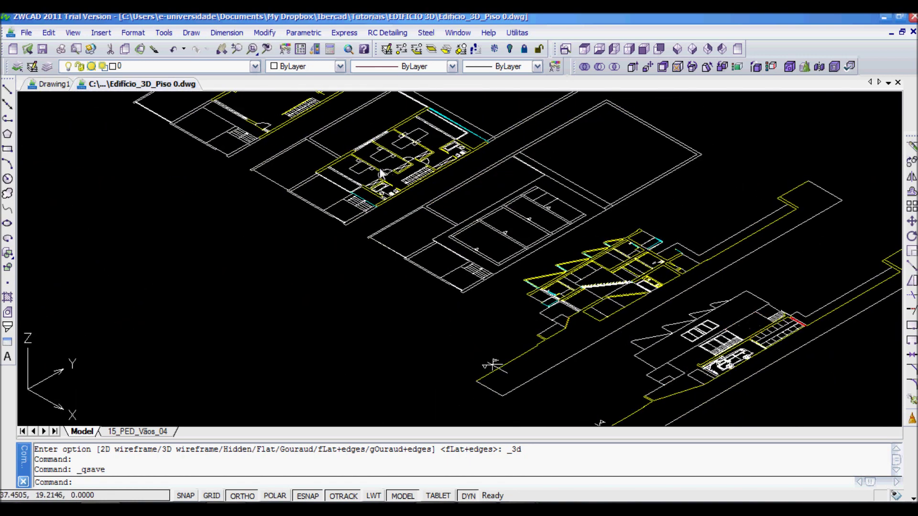
pyautogui.scroll(5, 641, 302)
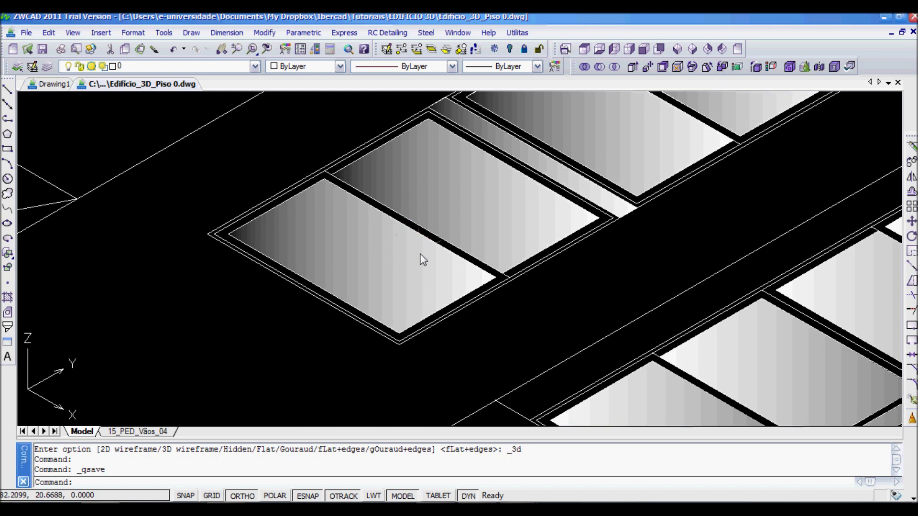
pyautogui.click(308, 496)
pyautogui.click(346, 256)
pyautogui.click(402, 274)
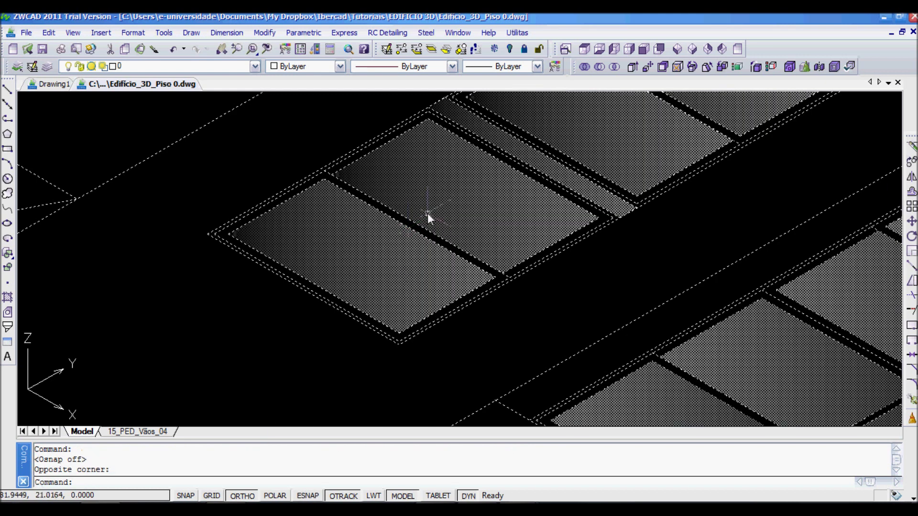
pyautogui.press('Escape')
pyautogui.press('Escape')
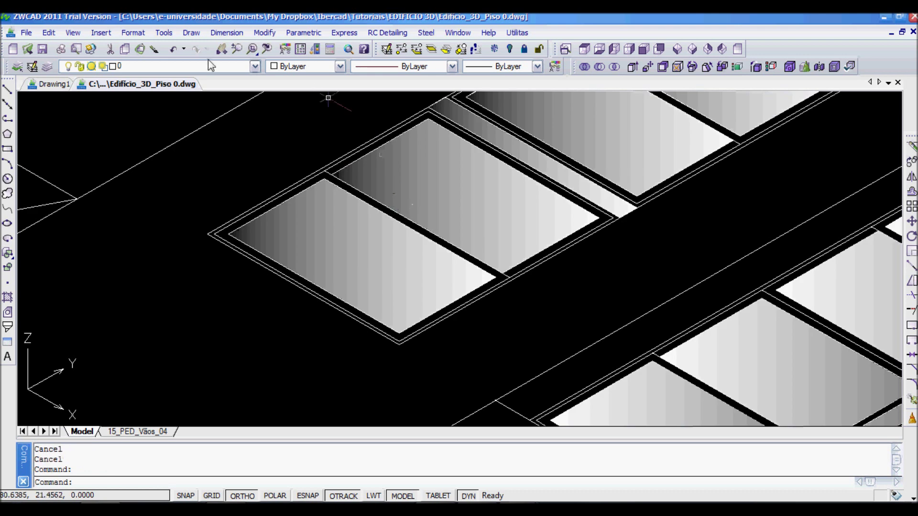
pyautogui.click(255, 66)
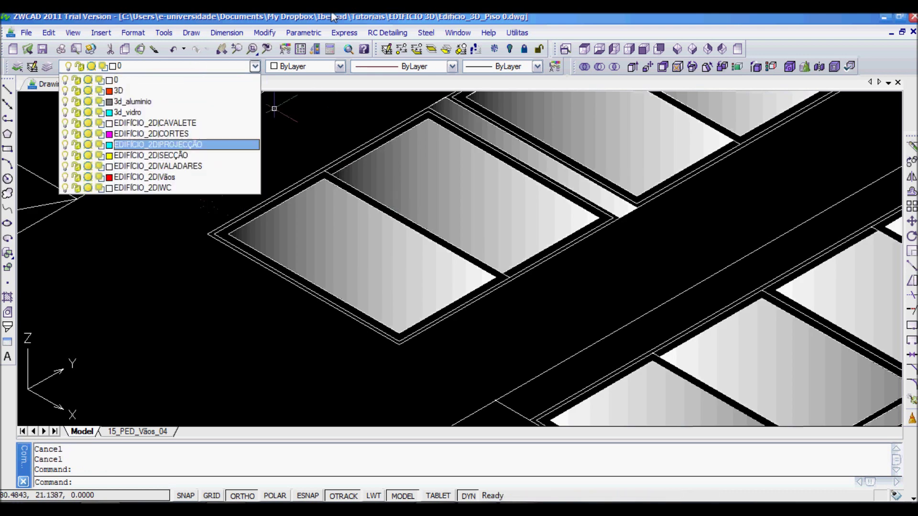
pyautogui.click(291, 130)
pyautogui.click(294, 140)
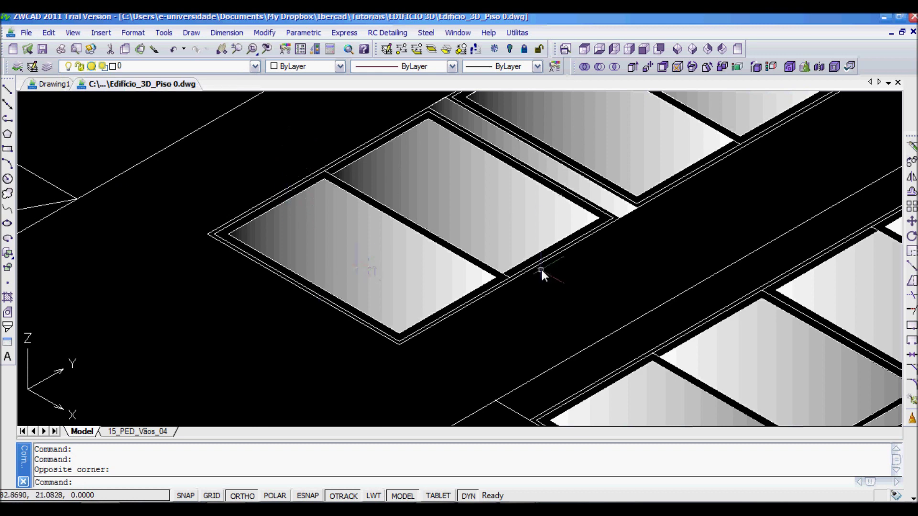
# - Create polyline boundaries from the strip between the outer and inner frame outlines of the upper two-pane window, using Nested Islands
pyautogui.write('BO')
pyautogui.press('Return')
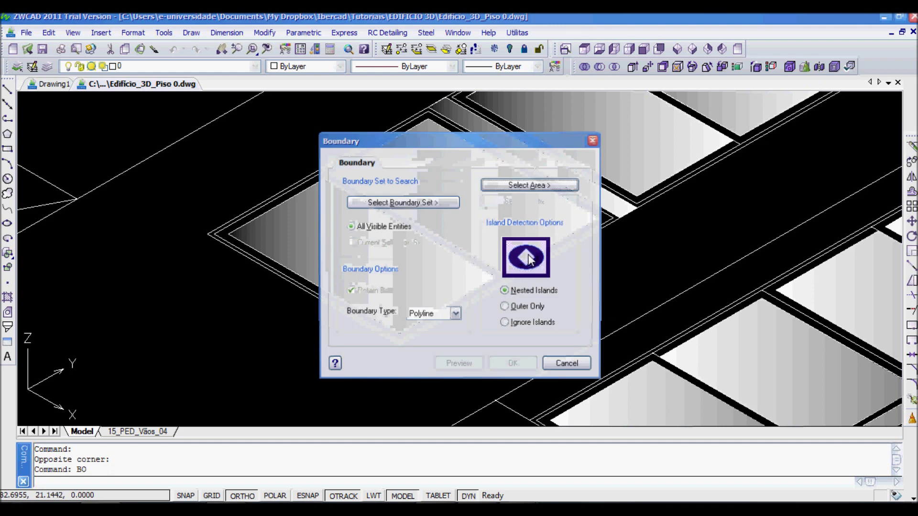
pyautogui.click(499, 187)
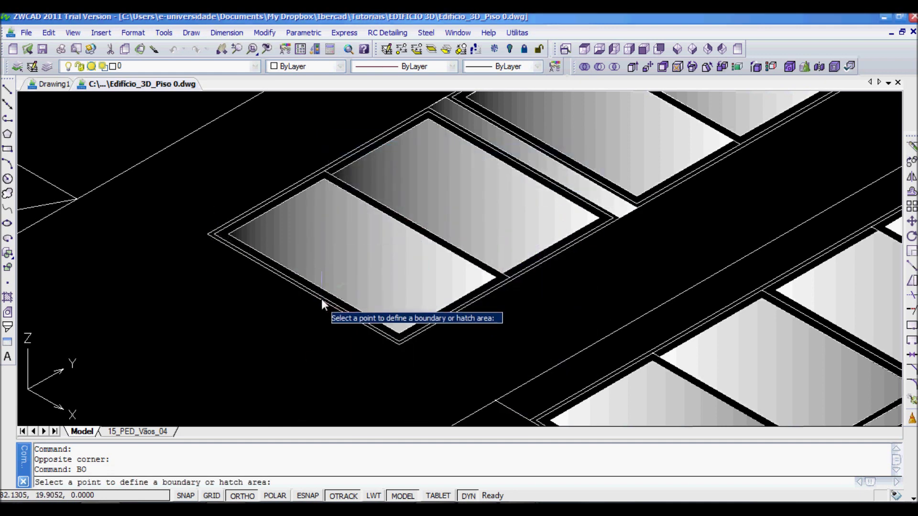
pyautogui.press('Return')
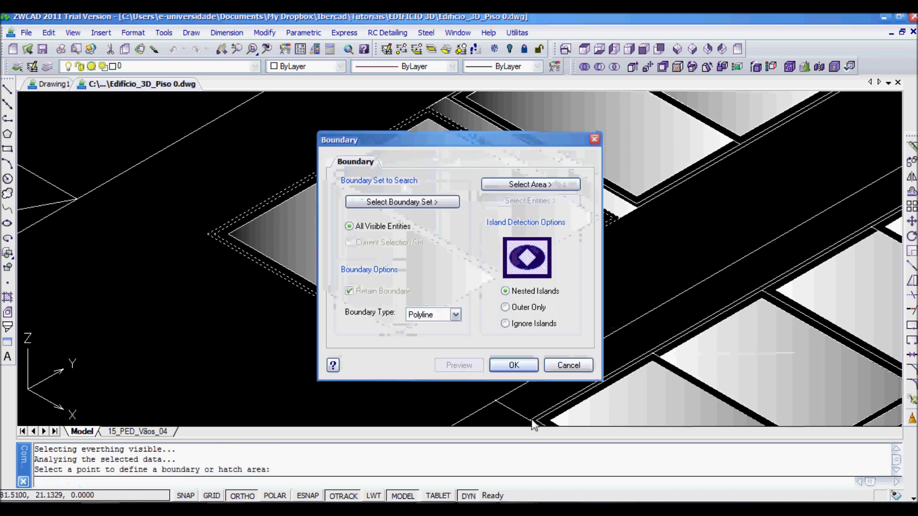
pyautogui.click(506, 366)
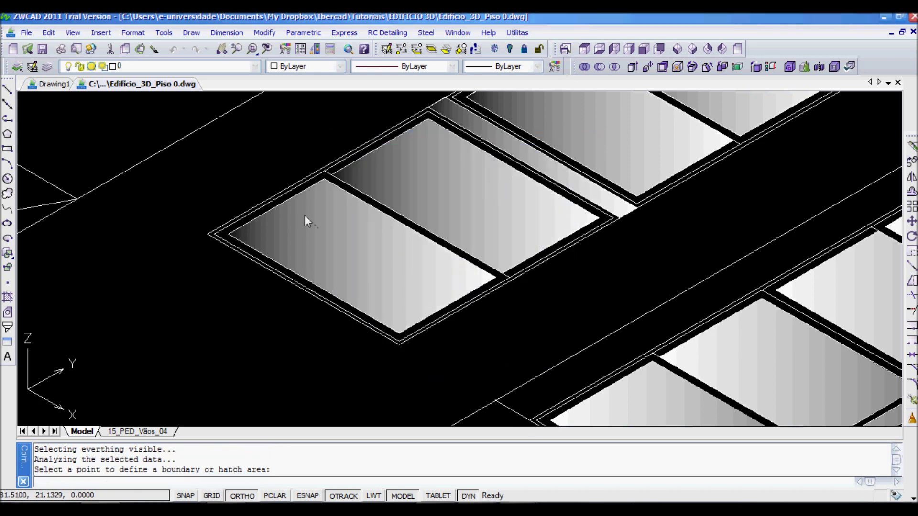
# - Extrude both frame boundaries with zero taper, turning object snap on and picking two points on the window frame in the floor plan for the height
pyautogui.write('EXT')
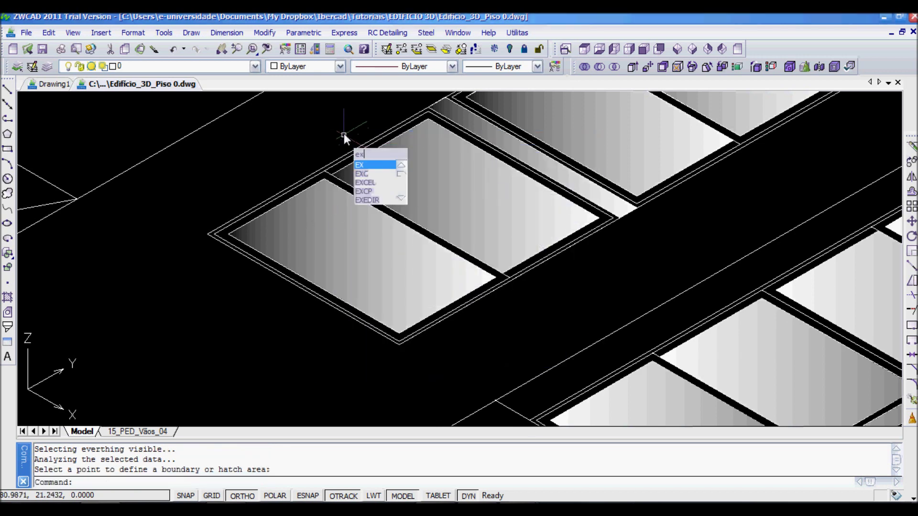
pyautogui.press('Return')
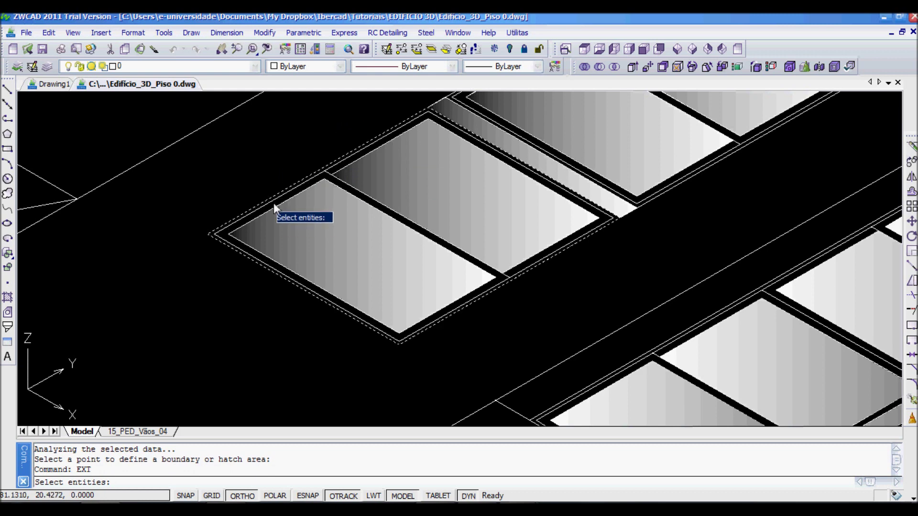
pyautogui.click(273, 204)
pyautogui.click(273, 201)
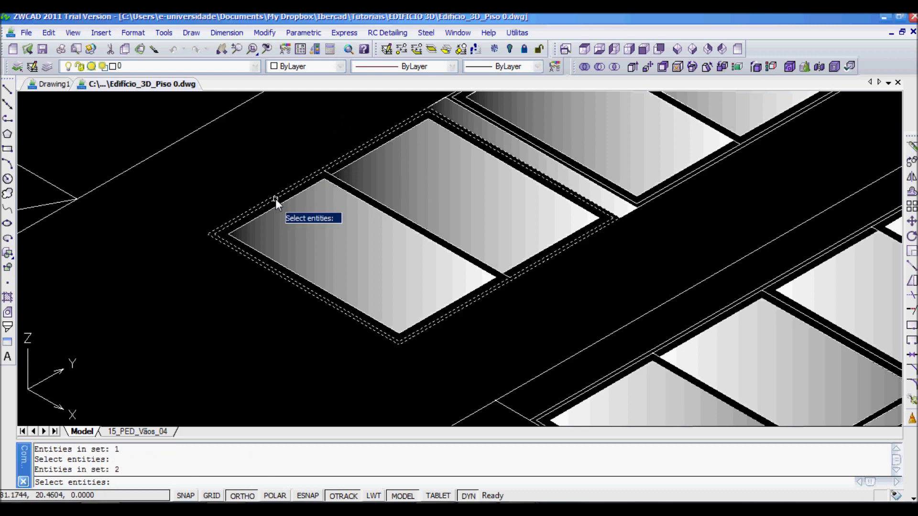
pyautogui.press('Return')
pyautogui.scroll(-5, 271, 177)
pyautogui.scroll(3, 387, 351)
pyautogui.moveTo(204, 215); pyautogui.dragTo(440, 310, button='middle')
pyautogui.scroll(-3, 306, 239)
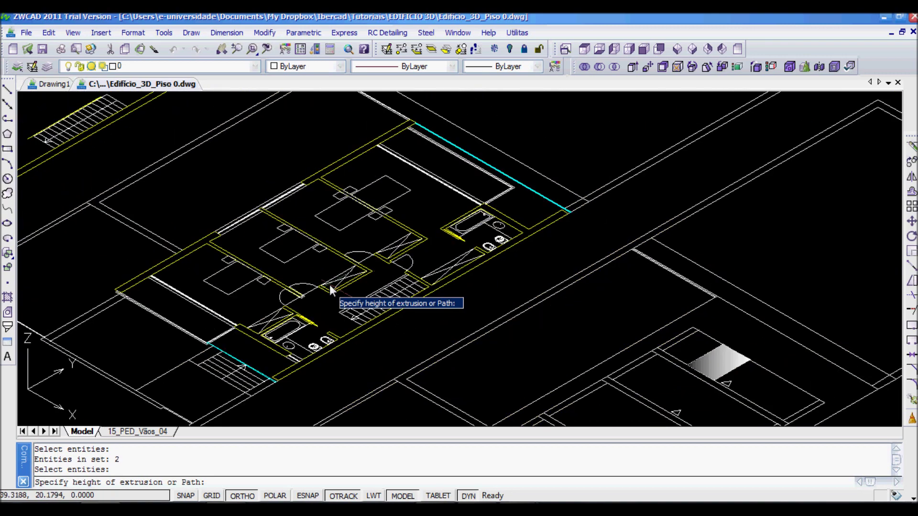
pyautogui.scroll(4, 292, 222)
pyautogui.scroll(8, 301, 235)
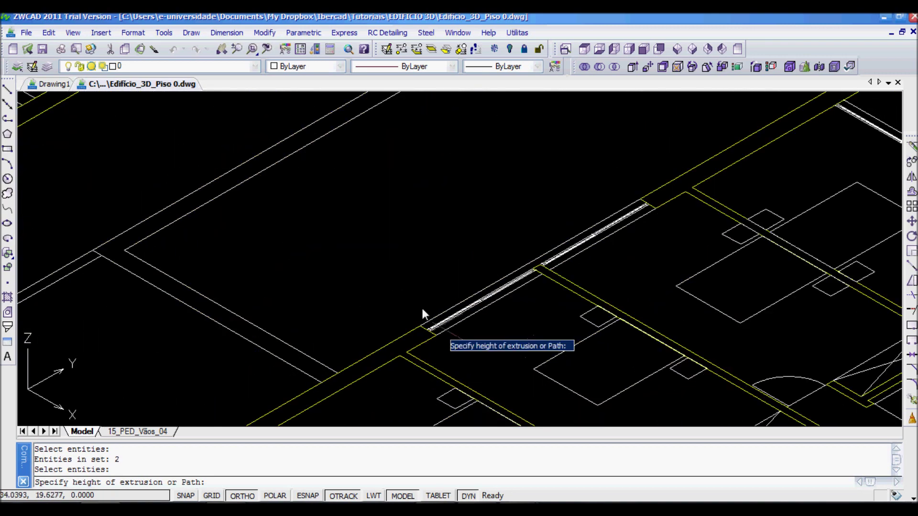
pyautogui.scroll(2, 382, 270)
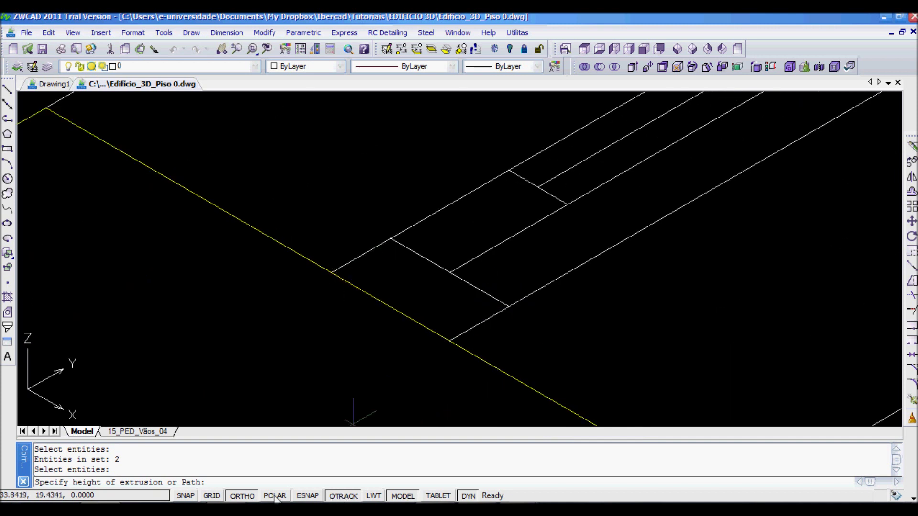
pyautogui.click(316, 496)
pyautogui.click(332, 274)
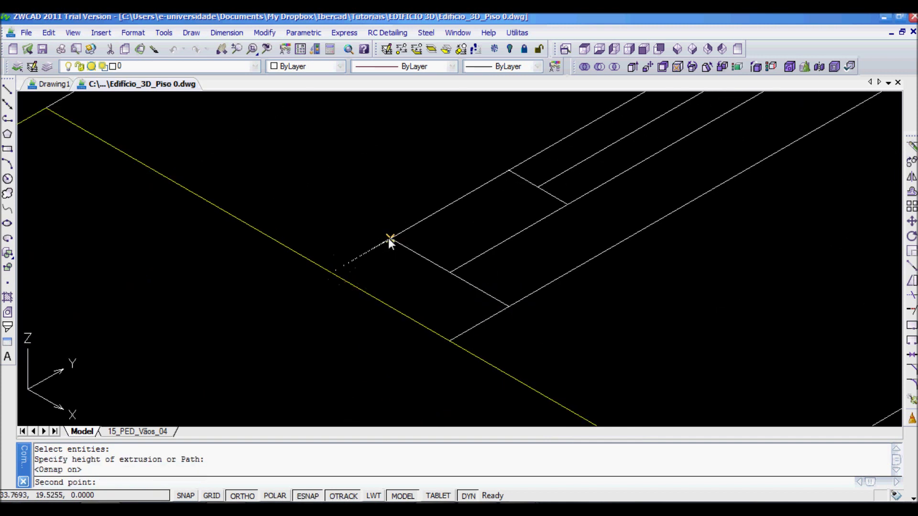
pyautogui.click(437, 260)
pyautogui.scroll(-5, 438, 263)
pyautogui.scroll(-4, 438, 267)
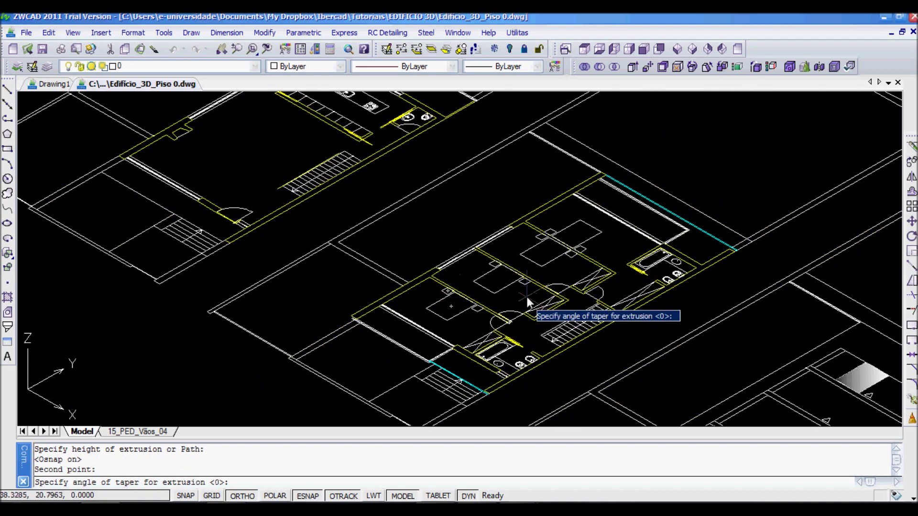
pyautogui.press('Return')
# - Subtract the inner extruded solid from the outer one to hollow out the two-pane window's outer frame
pyautogui.scroll(-2, 555, 307)
pyautogui.scroll(8, 554, 307)
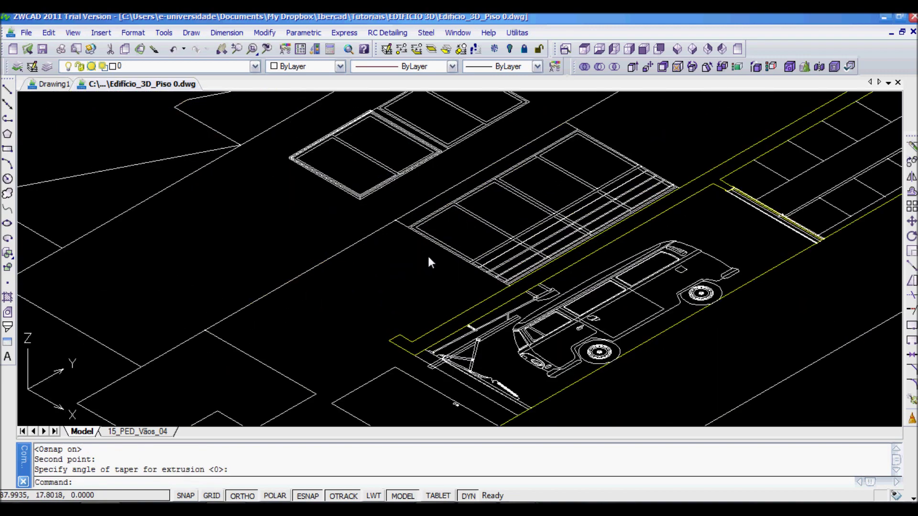
pyautogui.scroll(3, 308, 164)
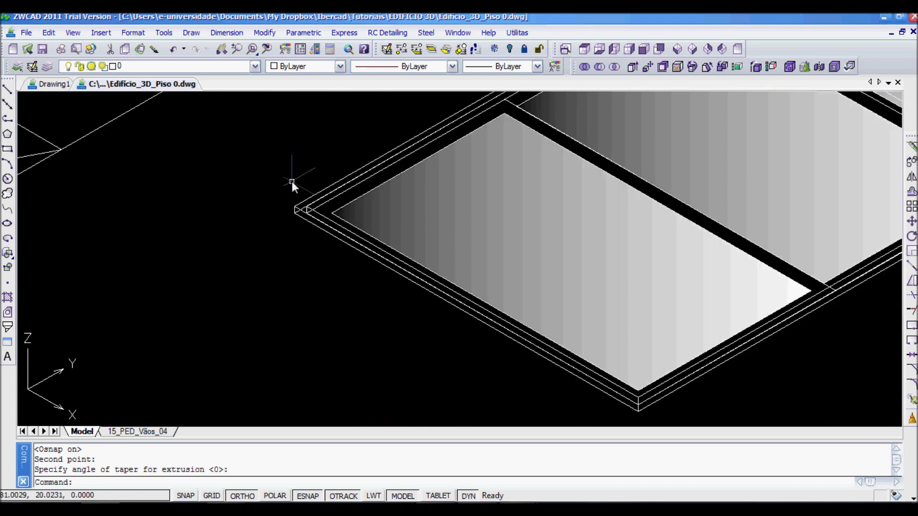
pyautogui.write('subtract')
pyautogui.press('Return')
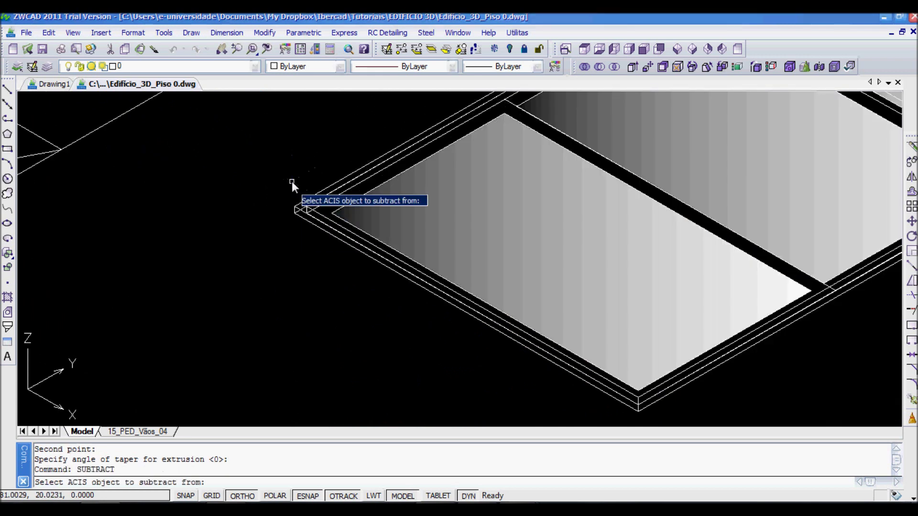
pyautogui.scroll(2, 286, 197)
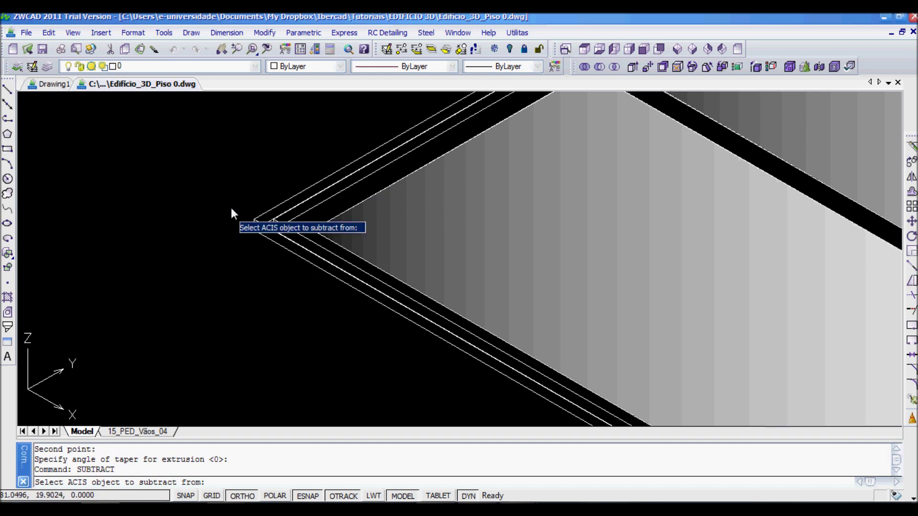
pyautogui.click(289, 209)
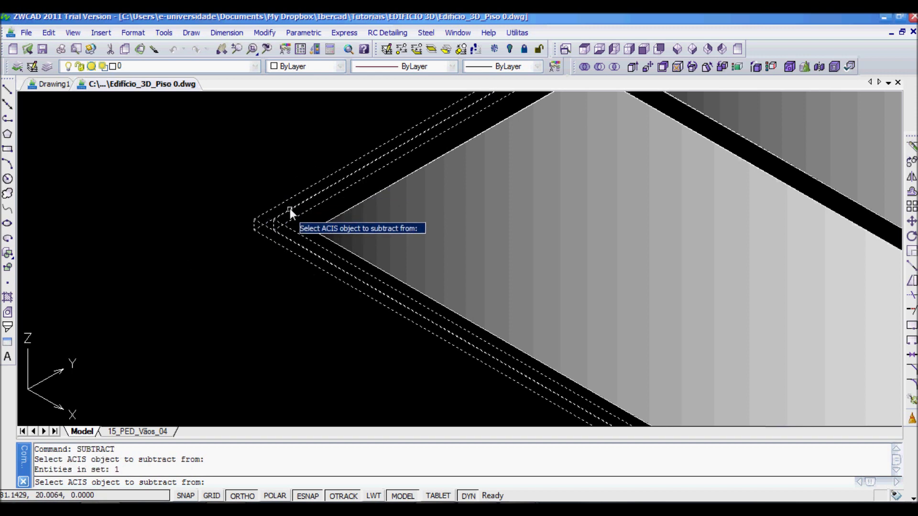
pyautogui.press('Return')
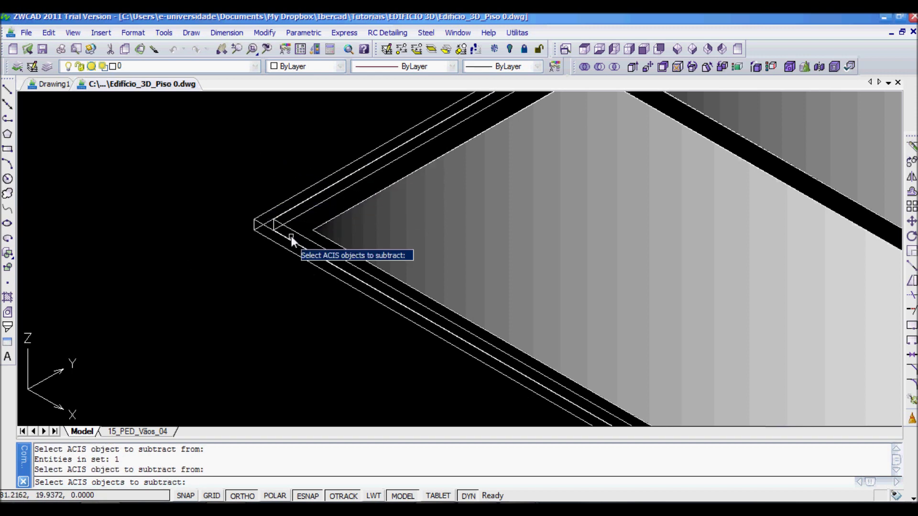
pyautogui.click(296, 231)
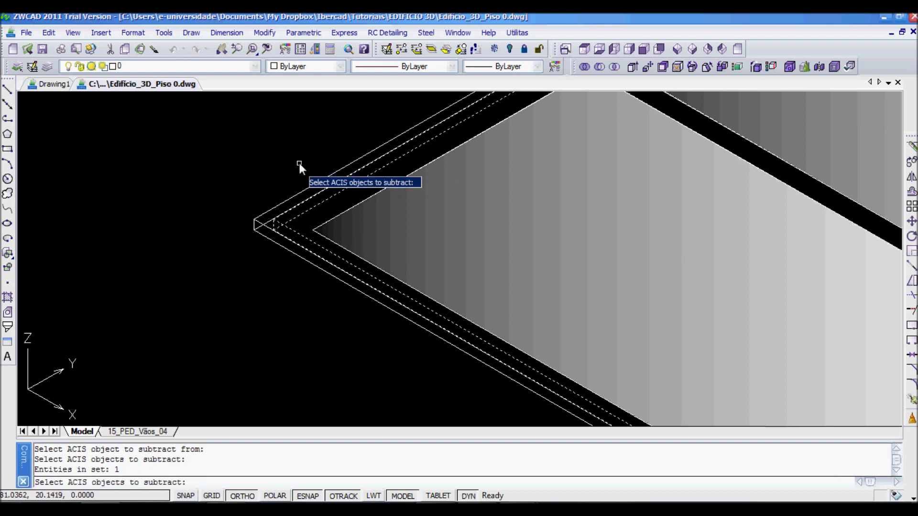
pyautogui.press('Return')
# - Create a box for the first sash, from the central divider line's end to the midpoint of the frame's opposite inner vertical edge
pyautogui.scroll(-3, 569, 239)
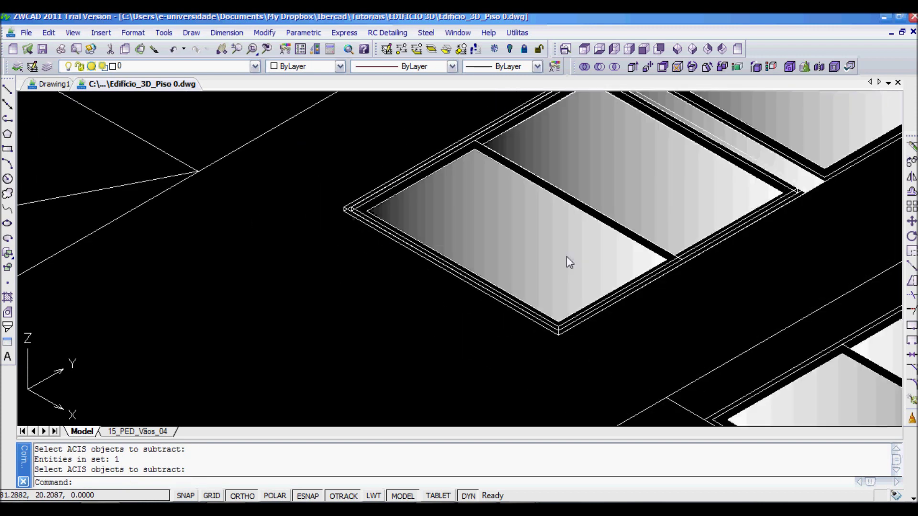
pyautogui.scroll(2, 511, 190)
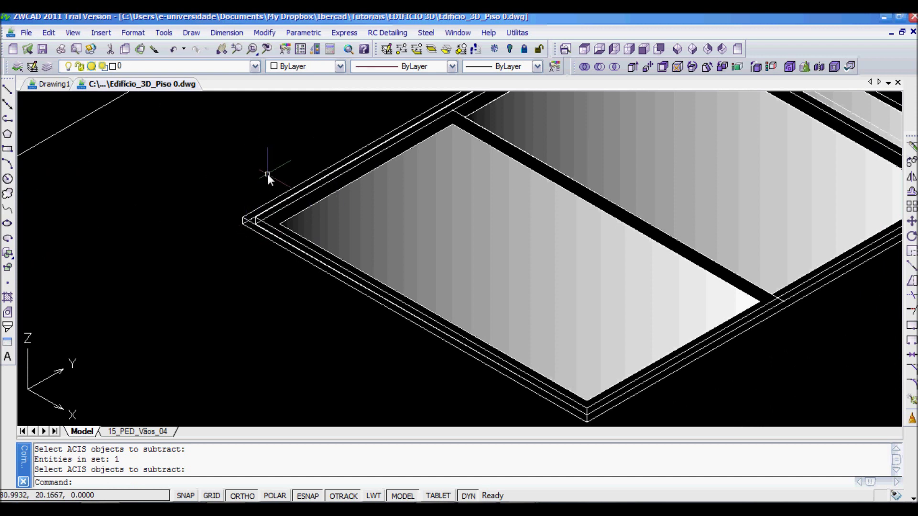
pyautogui.write('BOX')
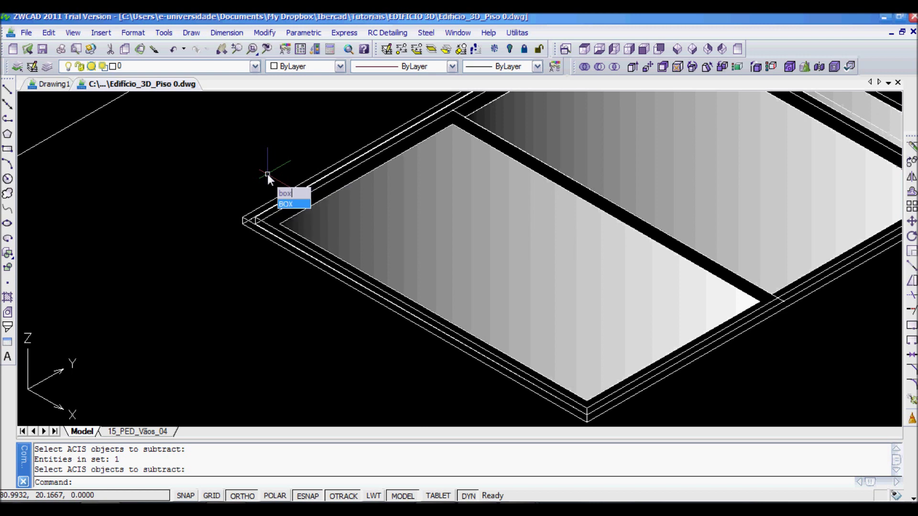
pyautogui.press('Return')
pyautogui.scroll(4, 784, 294)
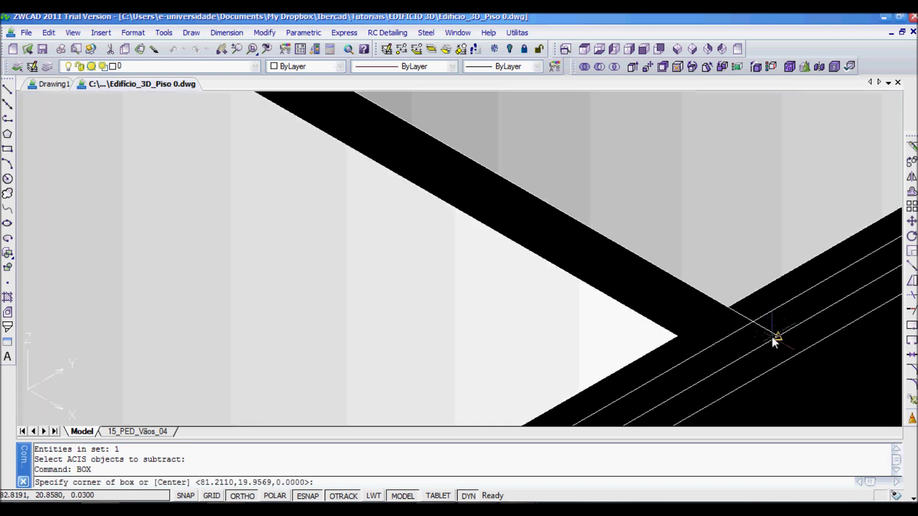
pyautogui.click(778, 336)
pyautogui.scroll(-3, 323, 237)
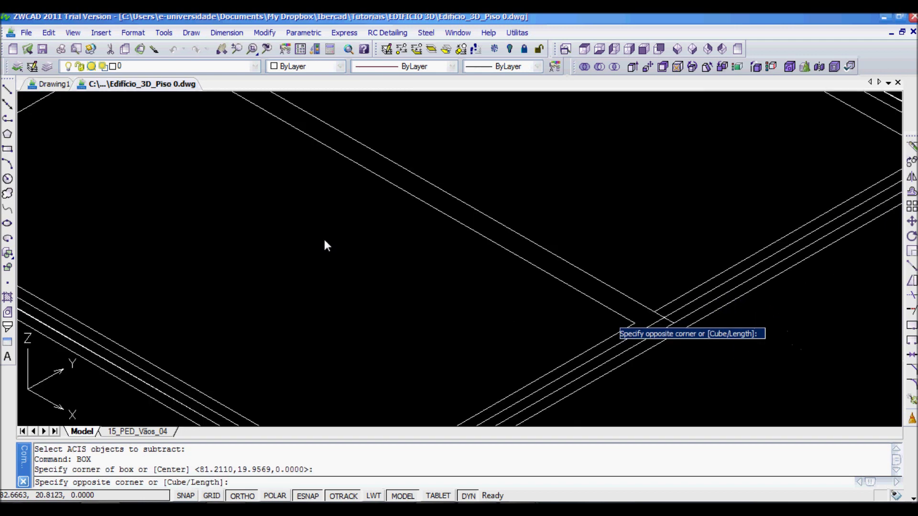
pyautogui.scroll(3, 261, 260)
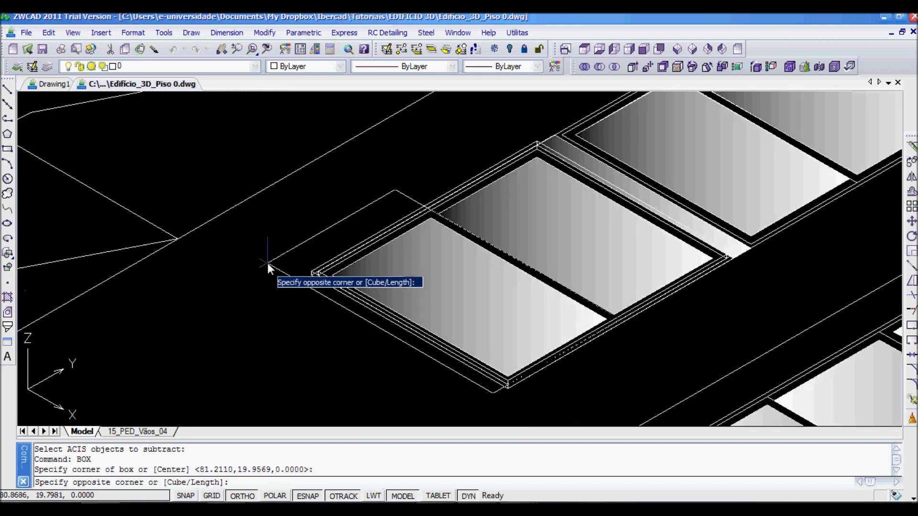
pyautogui.scroll(4, 338, 288)
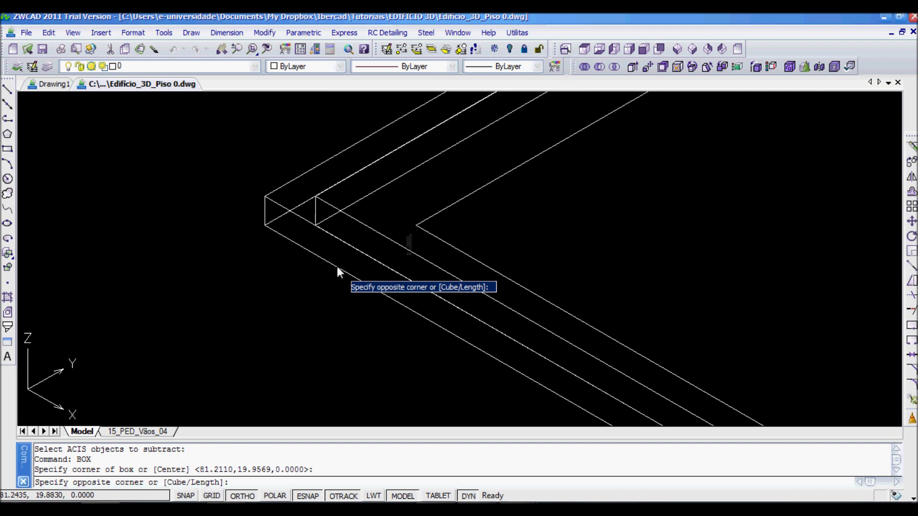
pyautogui.click(317, 213)
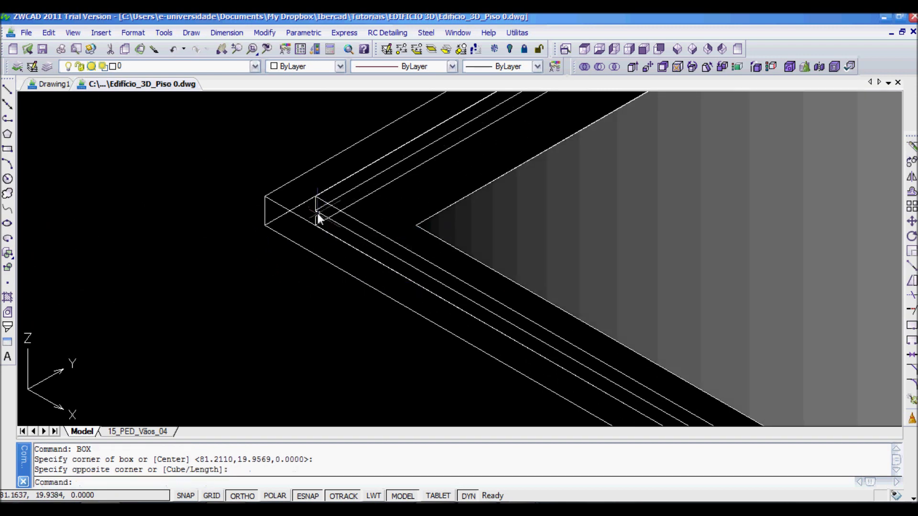
# - Create a second box between opposite corners of the glass area, picking its height from the inner frame edge's lower endpoint to its midpoint
pyautogui.scroll(-3, 348, 226)
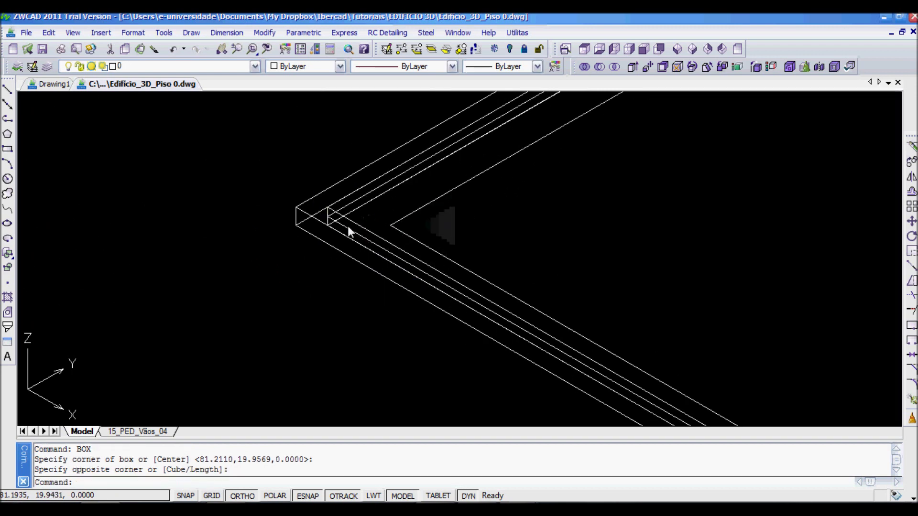
pyautogui.moveTo(583, 228); pyautogui.dragTo(388, 236, button='middle')
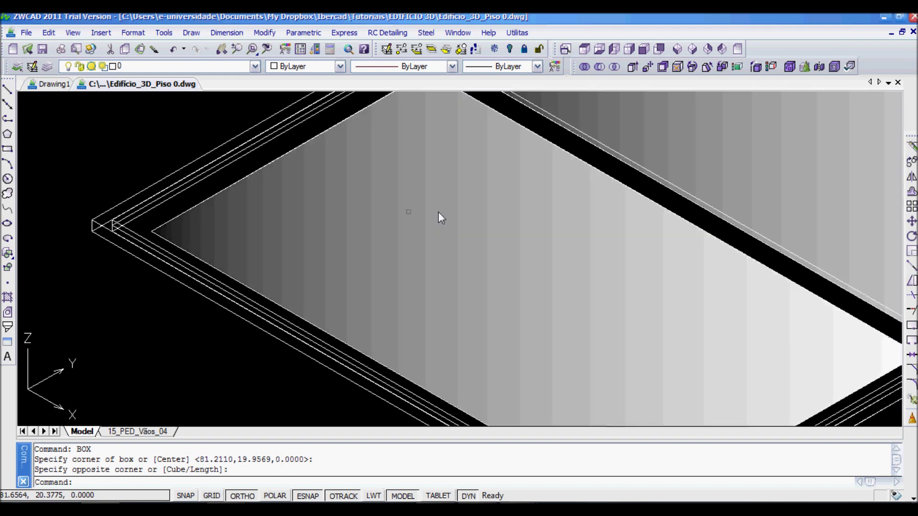
pyautogui.rightClick(438, 212)
pyautogui.click(456, 216)
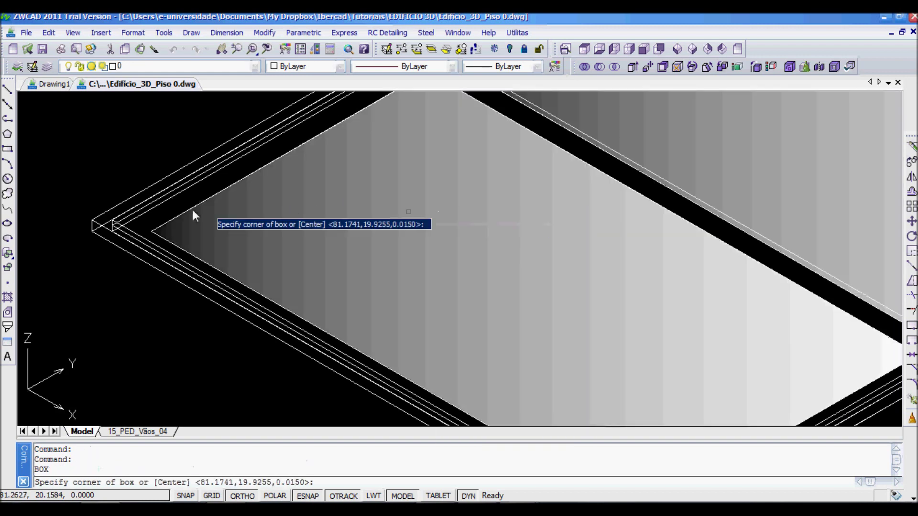
pyautogui.click(153, 226)
pyautogui.moveTo(812, 296)
pyautogui.mouseDown(button='middle')
pyautogui.moveTo(548, 239)
pyautogui.moveTo(587, 251)
pyautogui.mouseUp(button='middle')
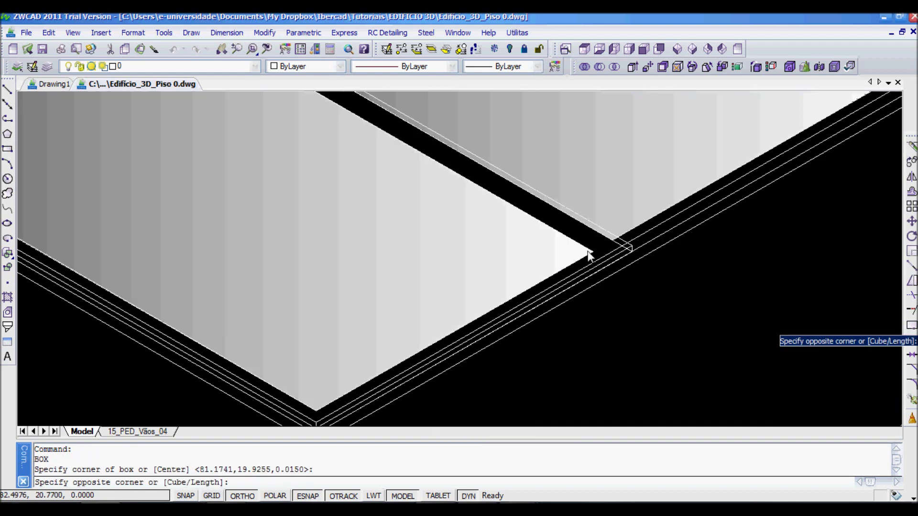
pyautogui.click(586, 256)
pyautogui.moveTo(426, 250); pyautogui.dragTo(205, 236, button='middle')
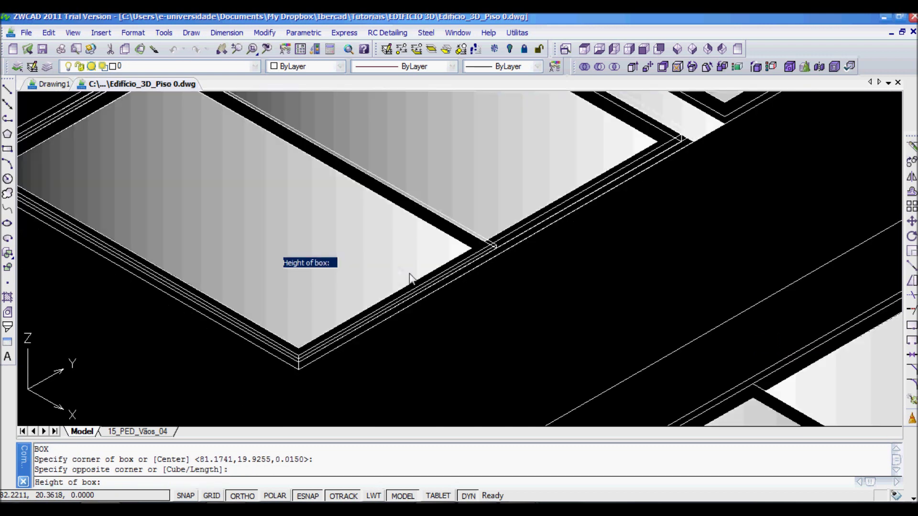
pyautogui.scroll(-2, 319, 268)
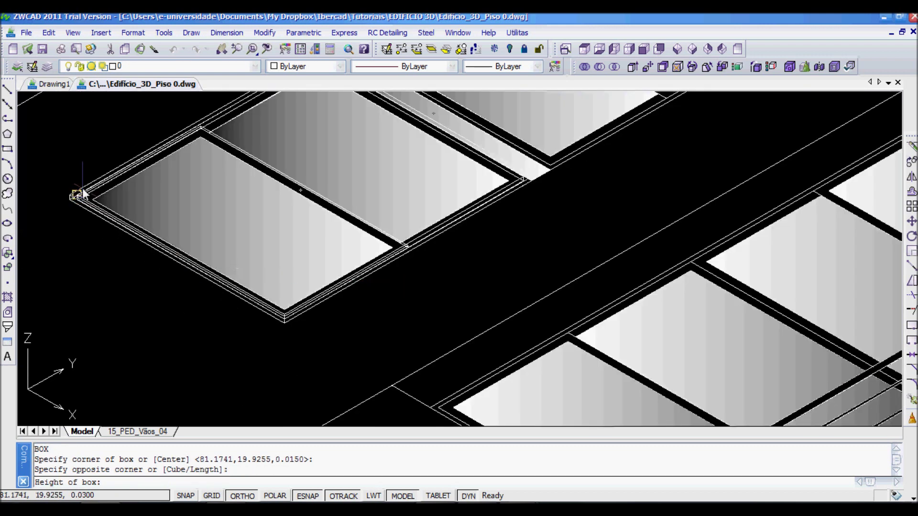
pyautogui.moveTo(82, 191); pyautogui.dragTo(234, 254, button='middle')
pyautogui.scroll(5, 244, 265)
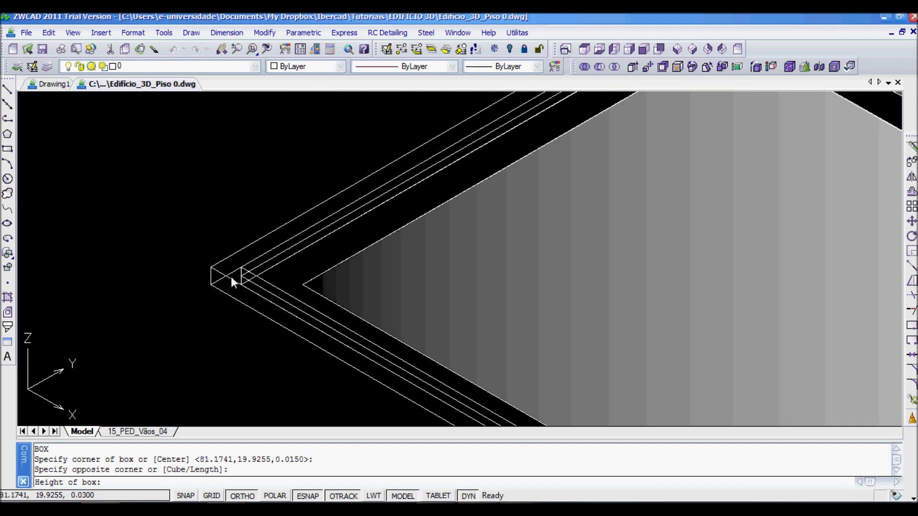
pyautogui.scroll(6, 244, 281)
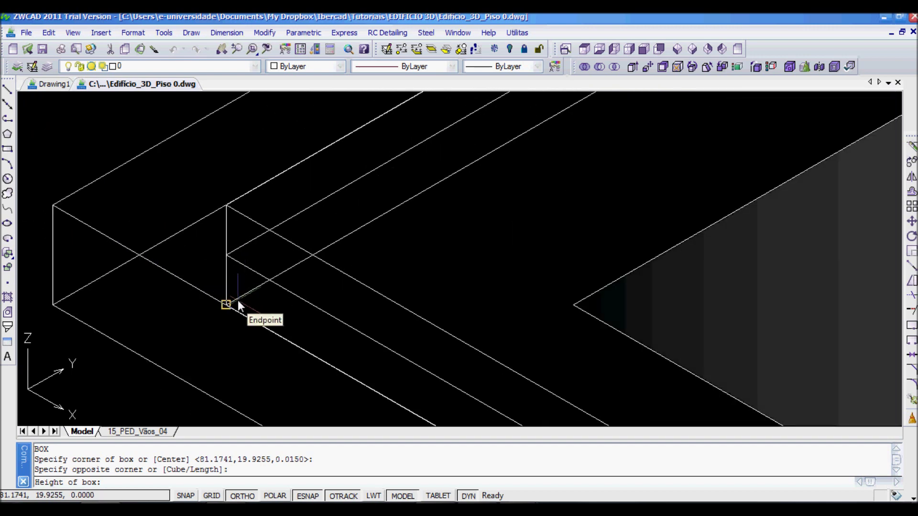
pyautogui.click(237, 301)
pyautogui.click(237, 263)
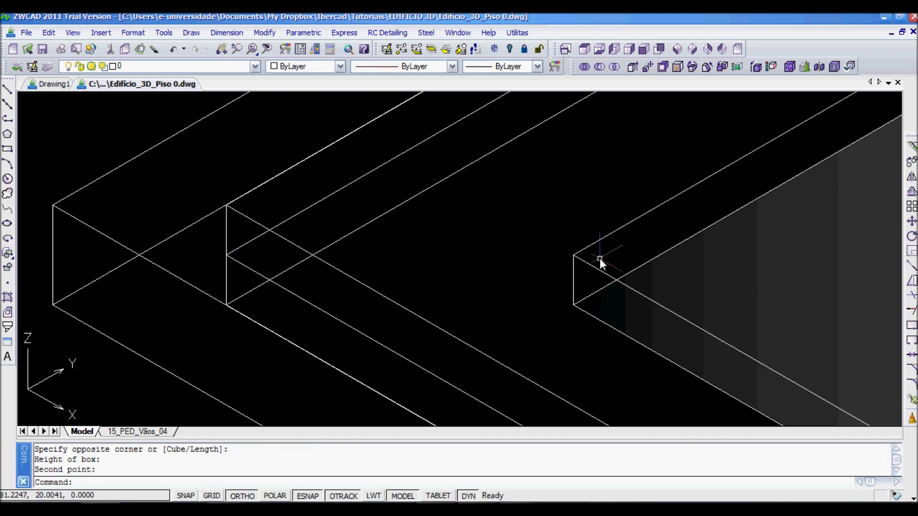
# - Subtract the glass-area box from the larger sash box to form the hollow sash frame
pyautogui.click(600, 66)
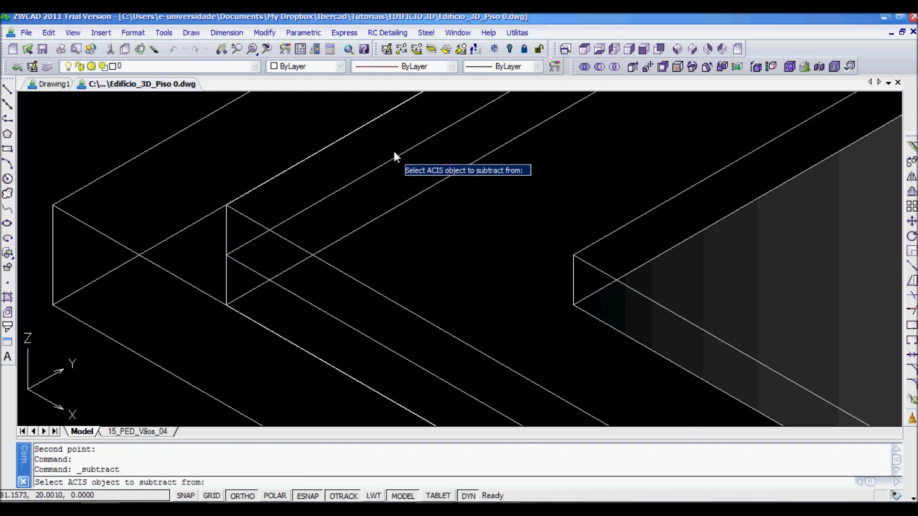
pyautogui.click(390, 167)
pyautogui.press('Return')
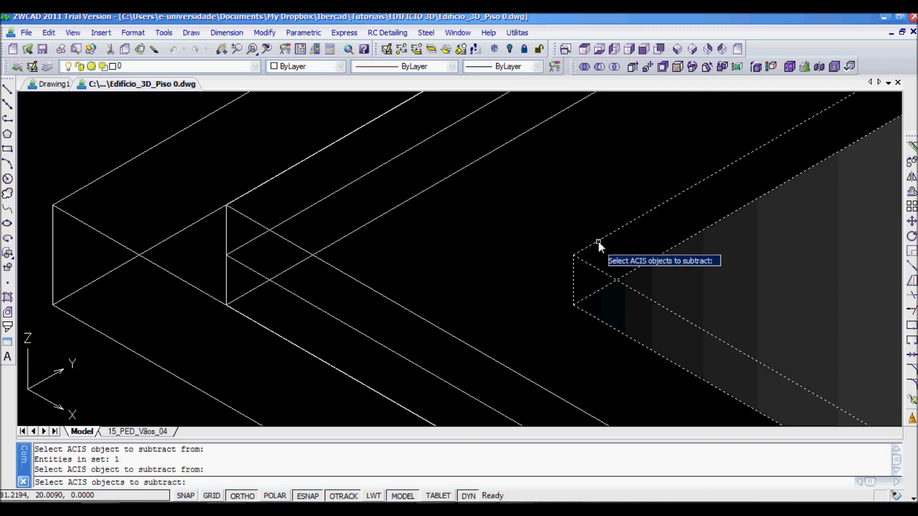
pyautogui.click(597, 245)
pyautogui.press('Return')
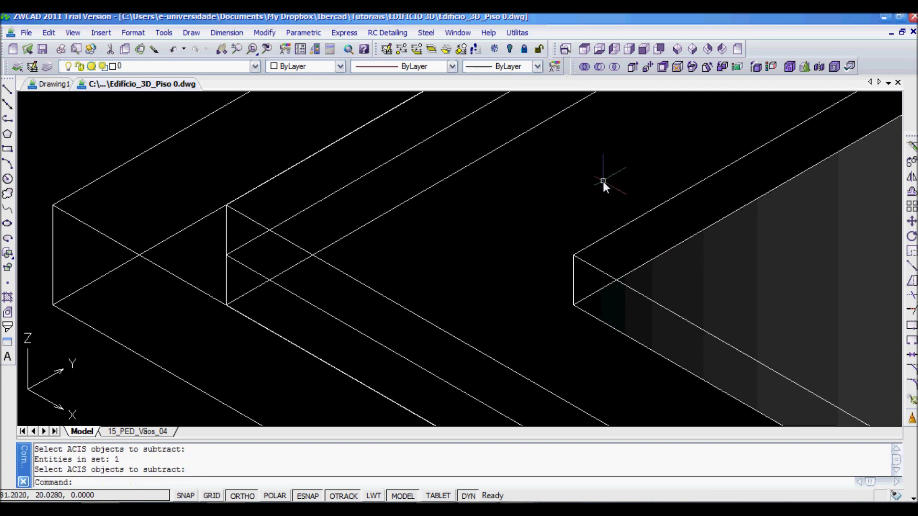
# - Create the glass pane as a box between opposite midpoints of the sash's inner corner edges, with a height of .006
pyautogui.scroll(-2, 607, 189)
pyautogui.scroll(-3, 609, 188)
pyautogui.moveTo(681, 211); pyautogui.dragTo(384, 217, button='middle')
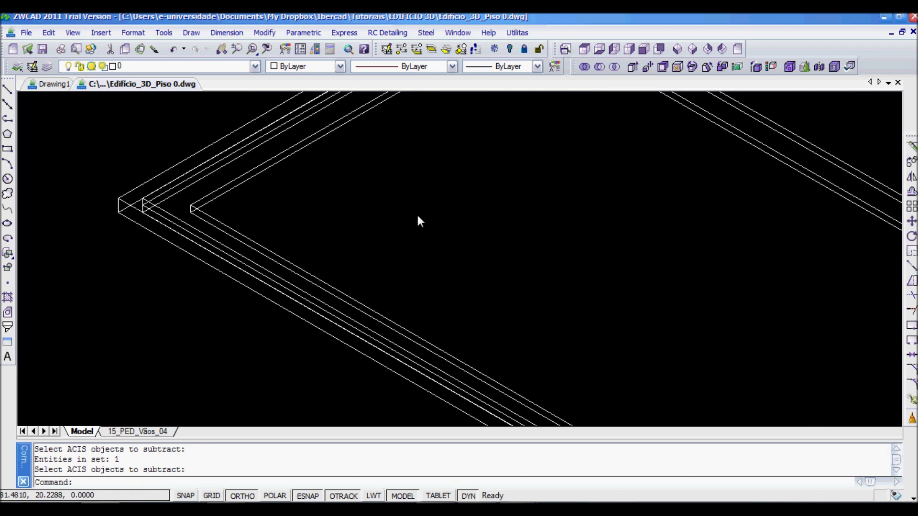
pyautogui.scroll(-3, 276, 214)
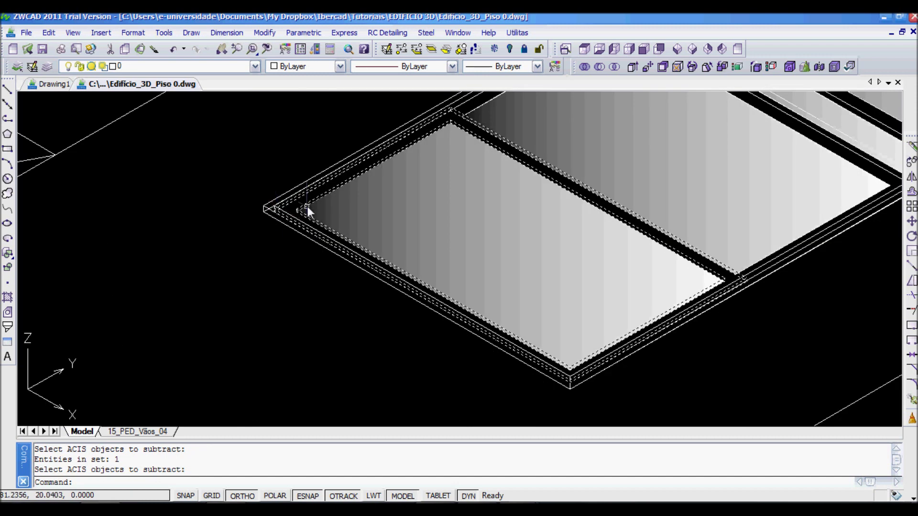
pyautogui.moveTo(427, 196); pyautogui.dragTo(382, 195, button='middle')
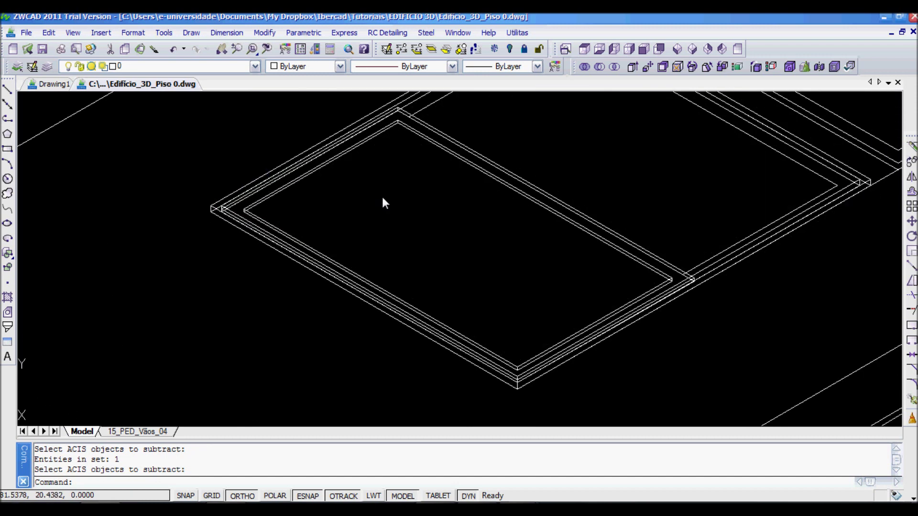
pyautogui.write('box')
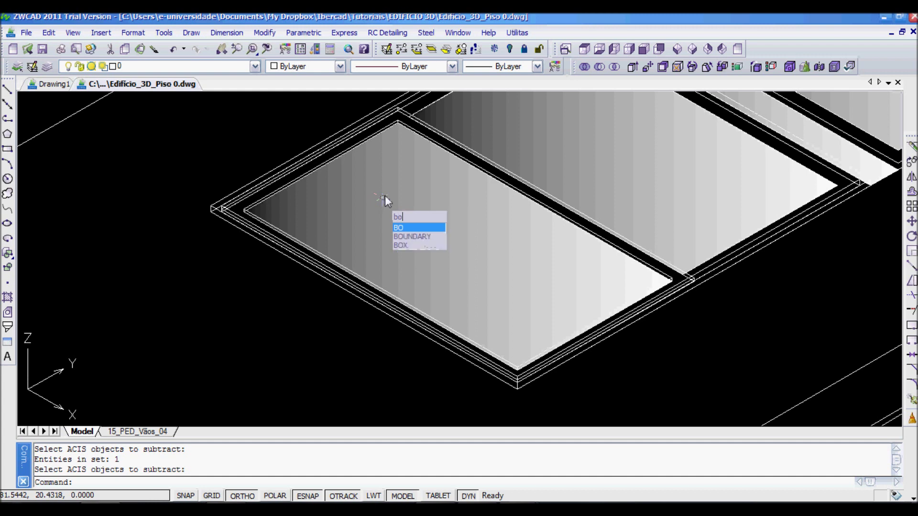
pyautogui.press('Return')
pyautogui.scroll(4, 213, 219)
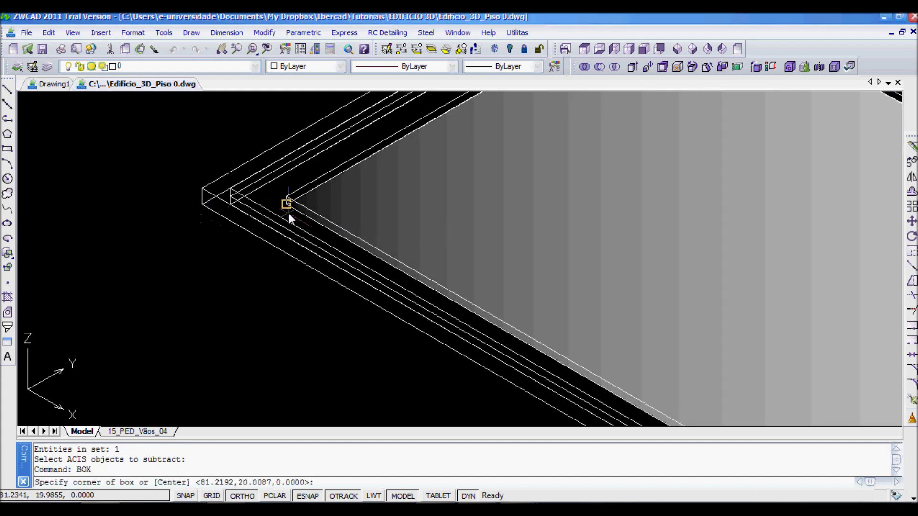
pyautogui.click(285, 208)
pyautogui.moveTo(607, 218); pyautogui.dragTo(50, 192, button='middle')
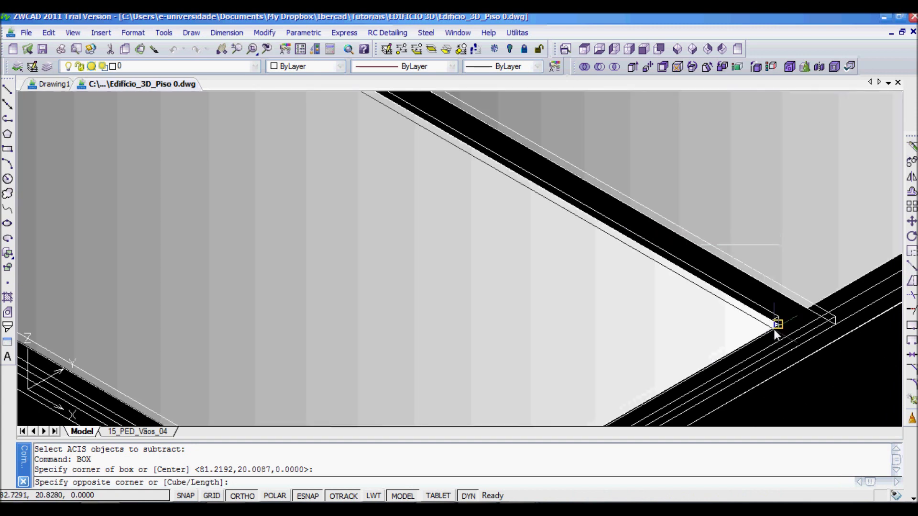
pyautogui.click(778, 324)
pyautogui.write('.006')
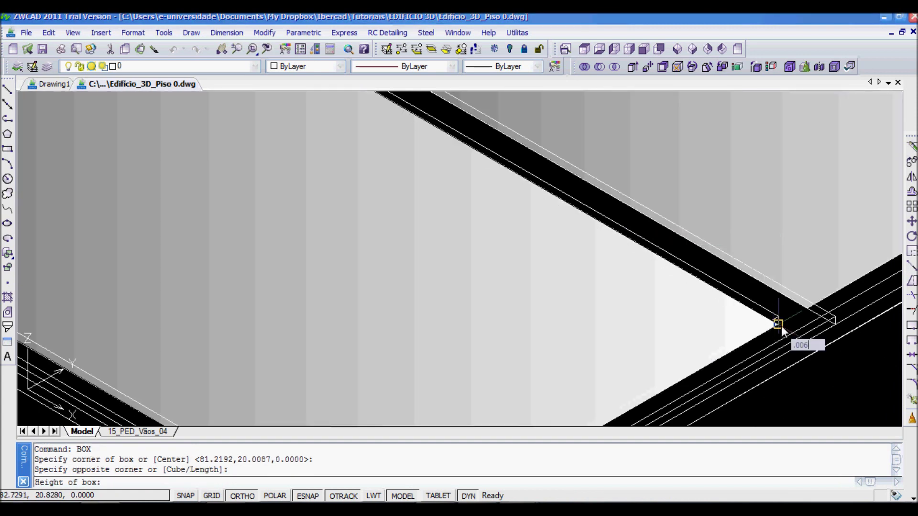
pyautogui.press('Return')
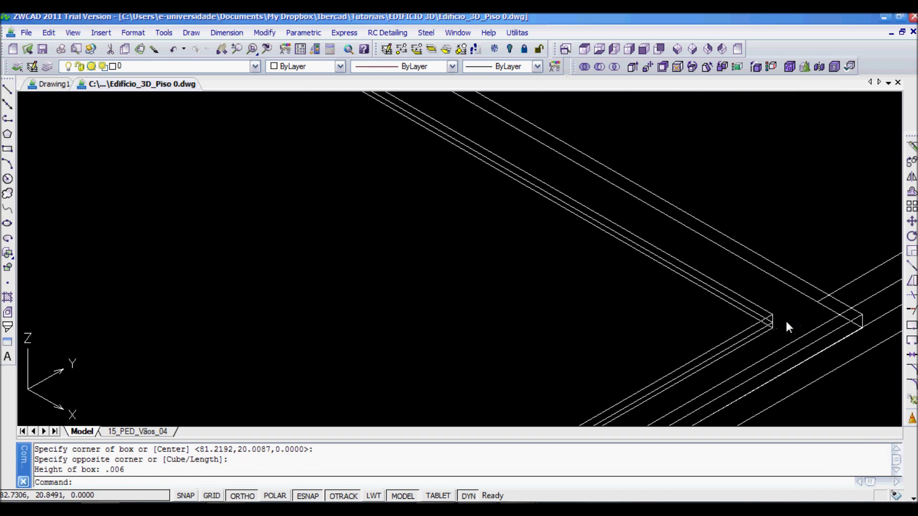
# - Move the glass pane from the midpoint of its vertical corner edge to the midpoint of the sash's inner corner edge
pyautogui.scroll(1, 719, 320)
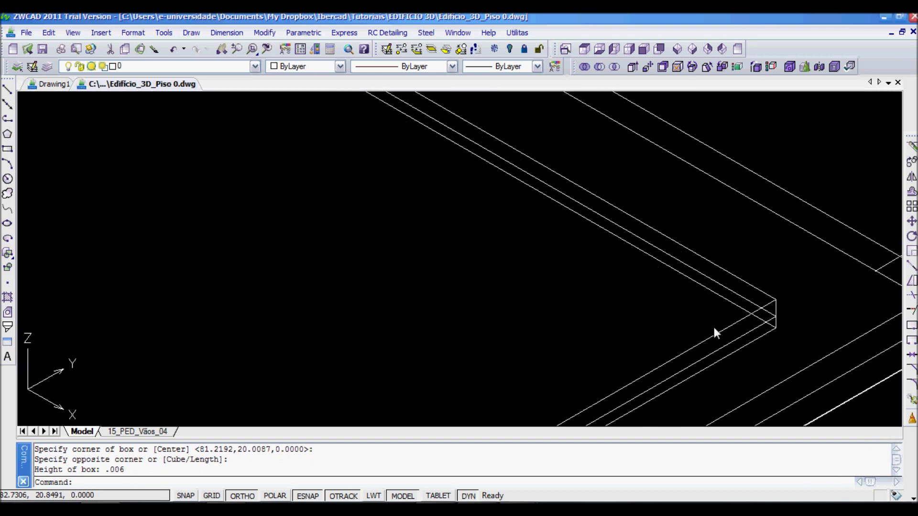
pyautogui.write('M')
pyautogui.press('Return')
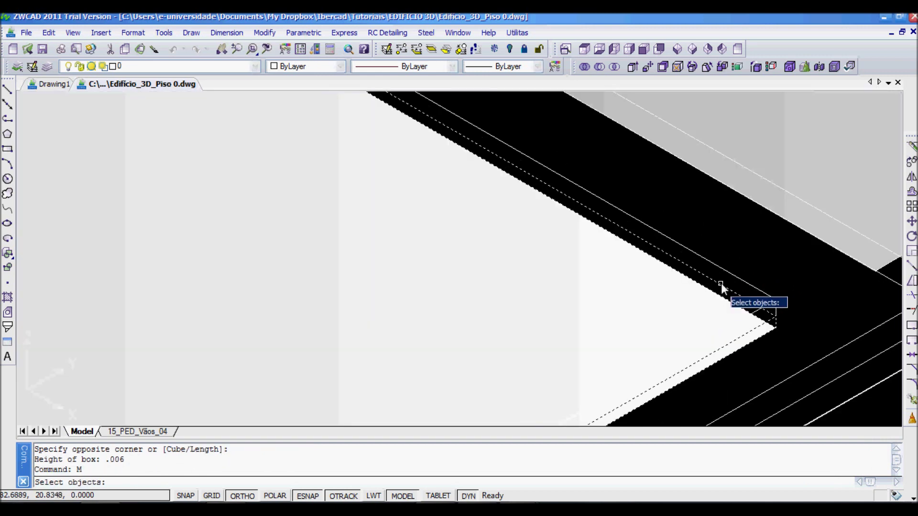
pyautogui.click(729, 285)
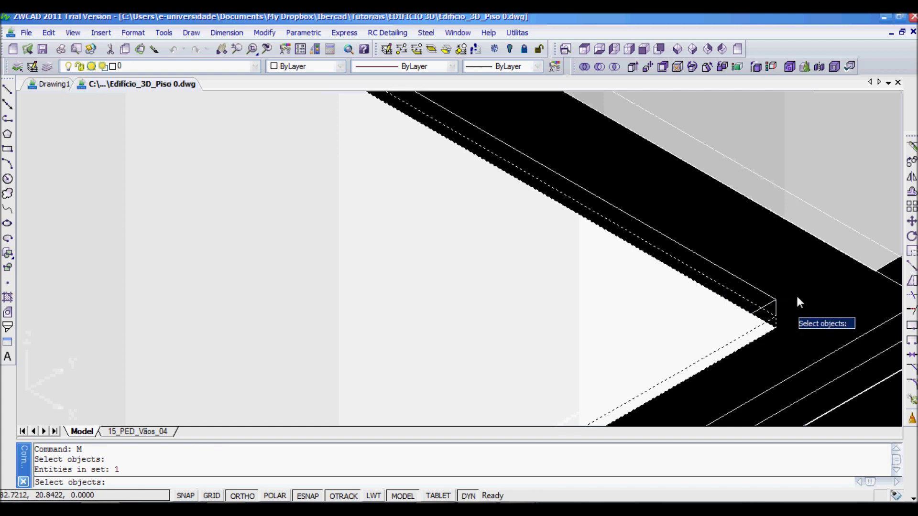
pyautogui.press('Return')
pyautogui.scroll(3, 779, 318)
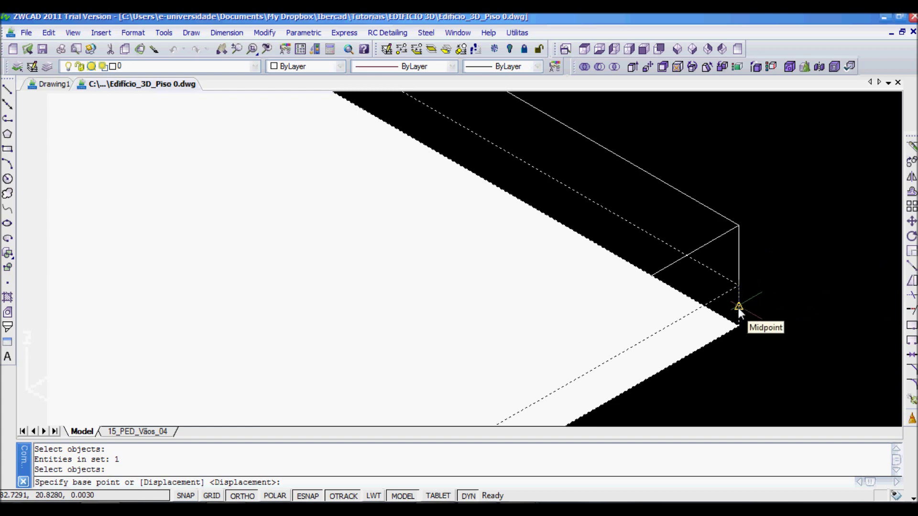
pyautogui.click(738, 307)
pyautogui.click(740, 309)
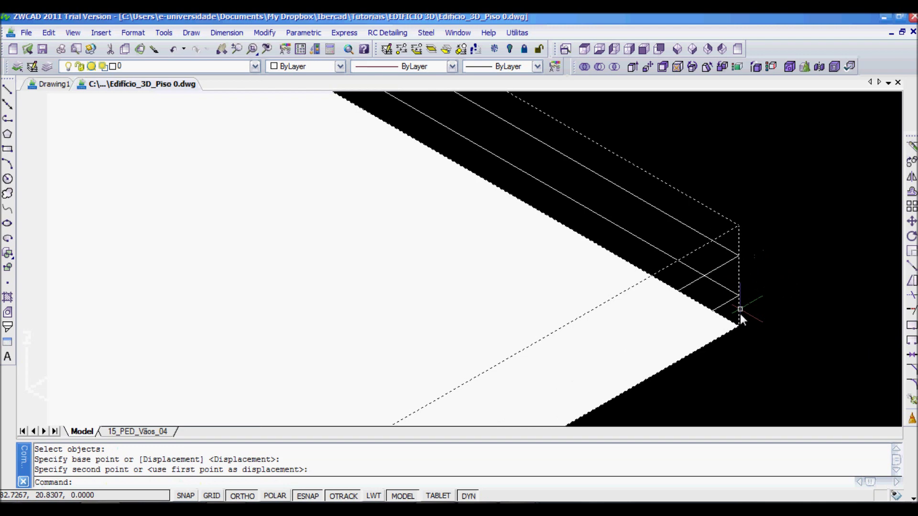
pyautogui.scroll(-2, 748, 271)
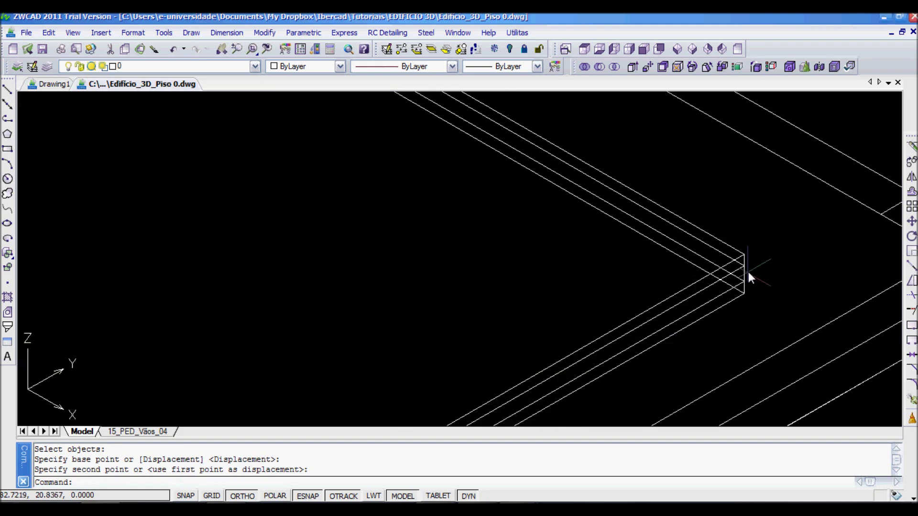
# - Assign the sash and the outer frame solids to the 3d_aluminio layer
pyautogui.scroll(2, 746, 274)
pyautogui.scroll(-2, 744, 273)
pyautogui.scroll(2, 731, 278)
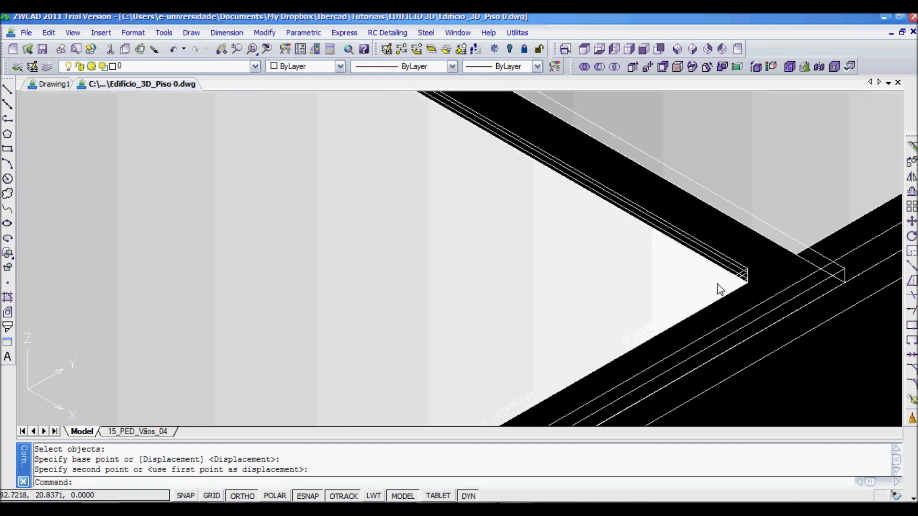
pyautogui.click(756, 268)
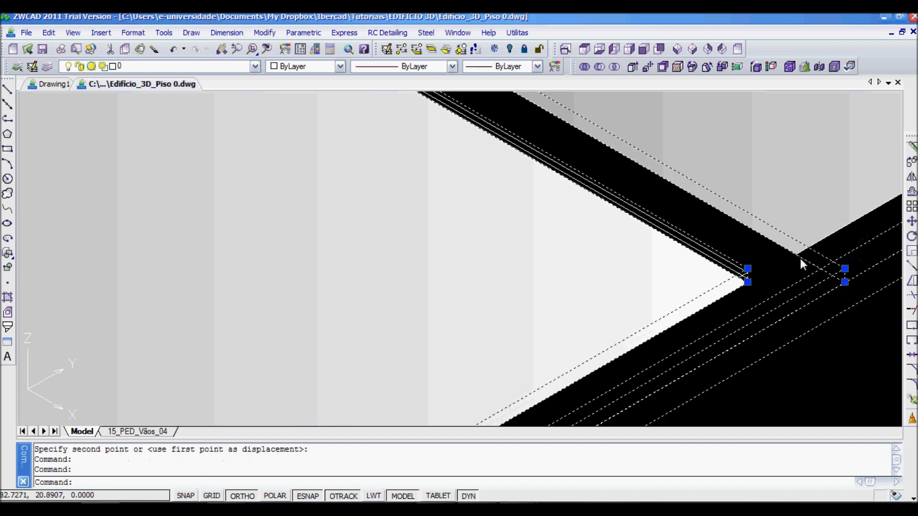
pyautogui.click(211, 68)
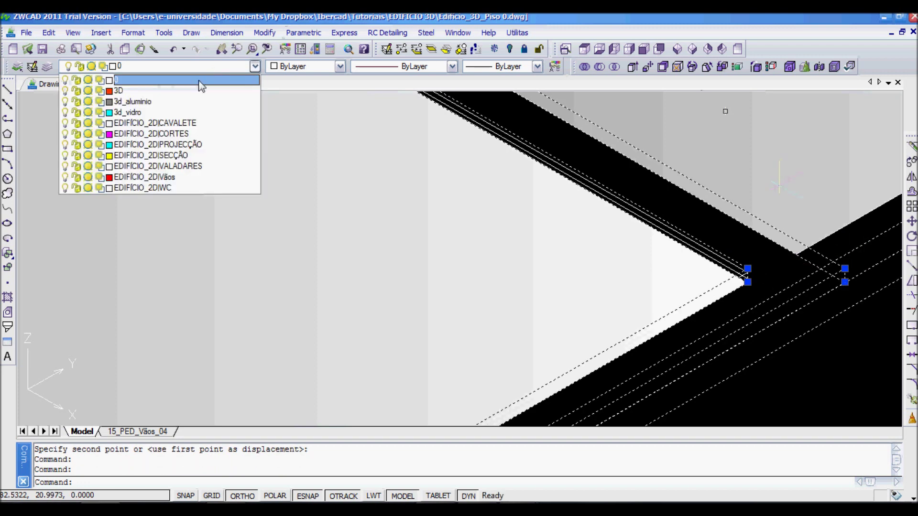
pyautogui.click(181, 101)
pyautogui.press('Escape')
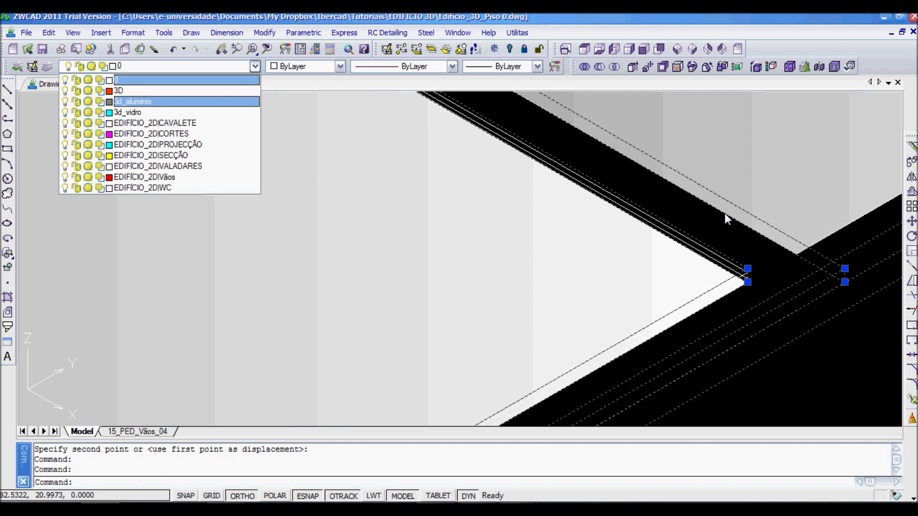
pyautogui.click(122, 101)
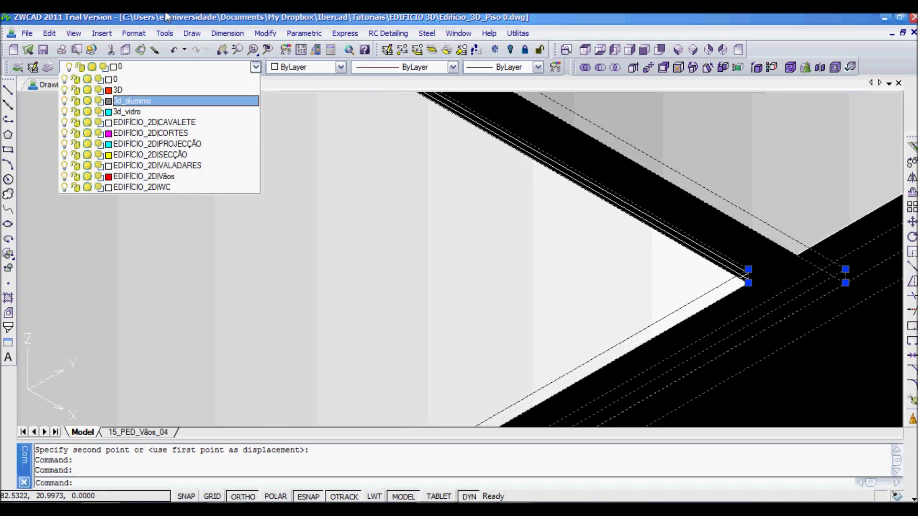
pyautogui.press('Escape')
# - Assign the glass pane to the 3d_vidro layer
pyautogui.click(656, 232)
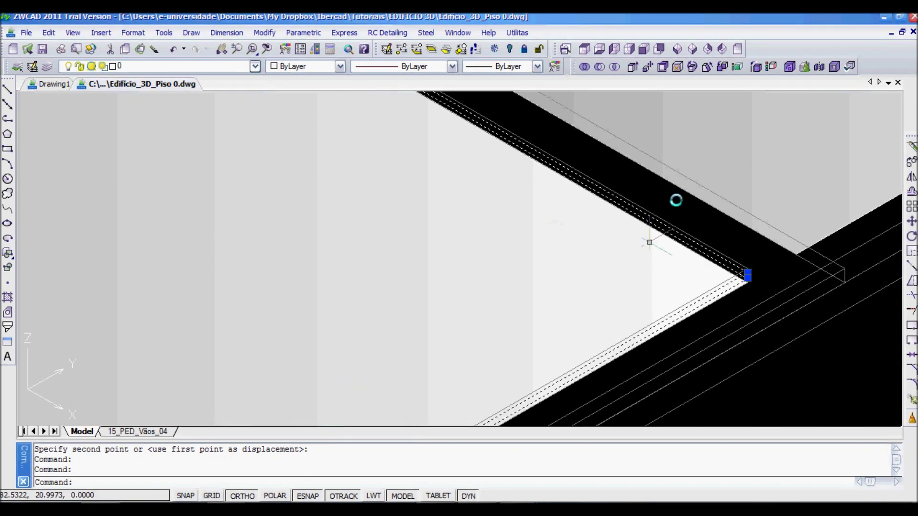
pyautogui.click(676, 197)
pyautogui.click(674, 213)
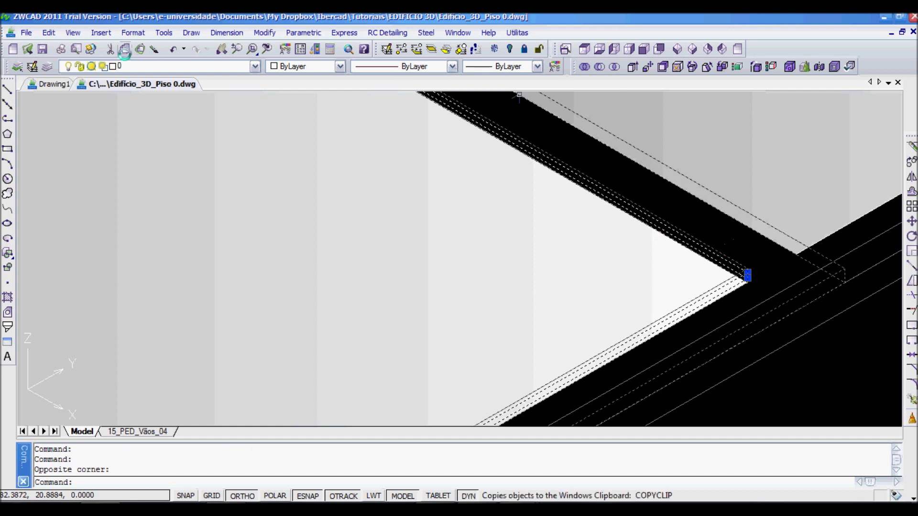
pyautogui.click(182, 66)
pyautogui.click(147, 112)
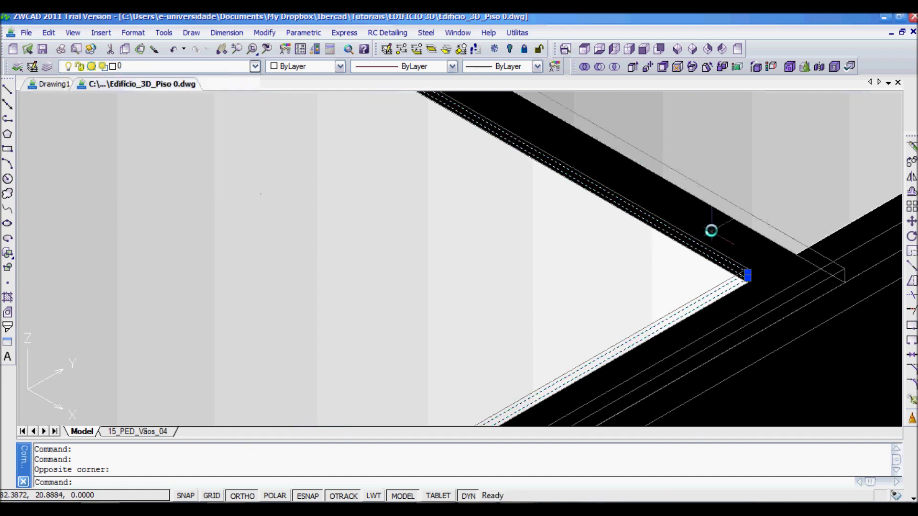
pyautogui.press('Escape')
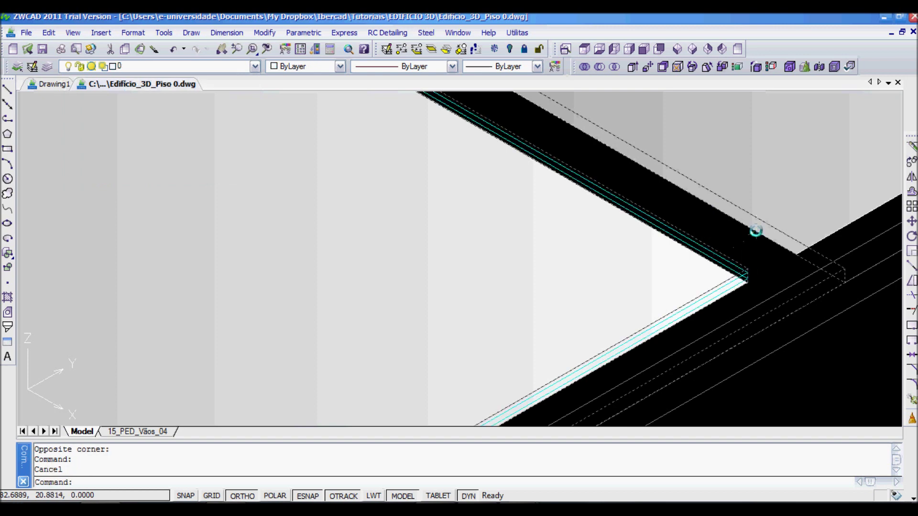
# - Try to move the sash and glass pane up from the sash's upper corner to the top of the frame's inner corner edge
pyautogui.scroll(-5, 755, 231)
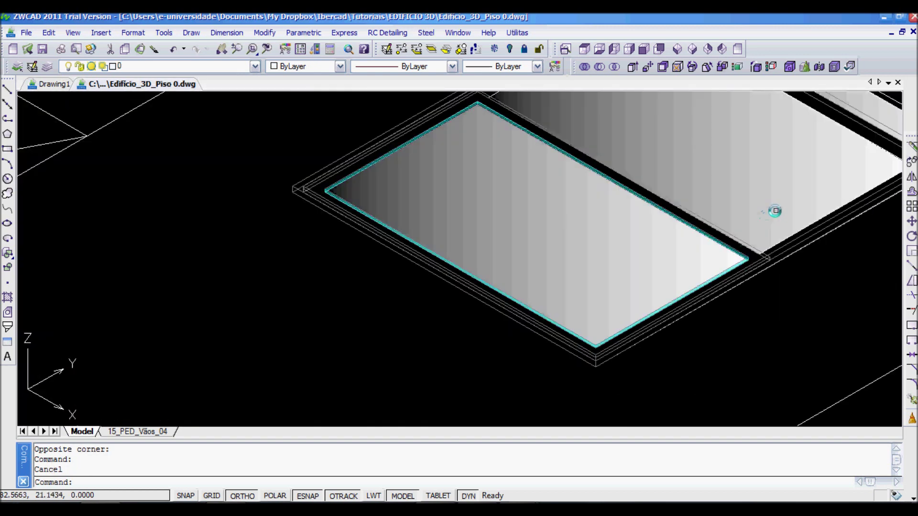
pyautogui.scroll(5, 420, 184)
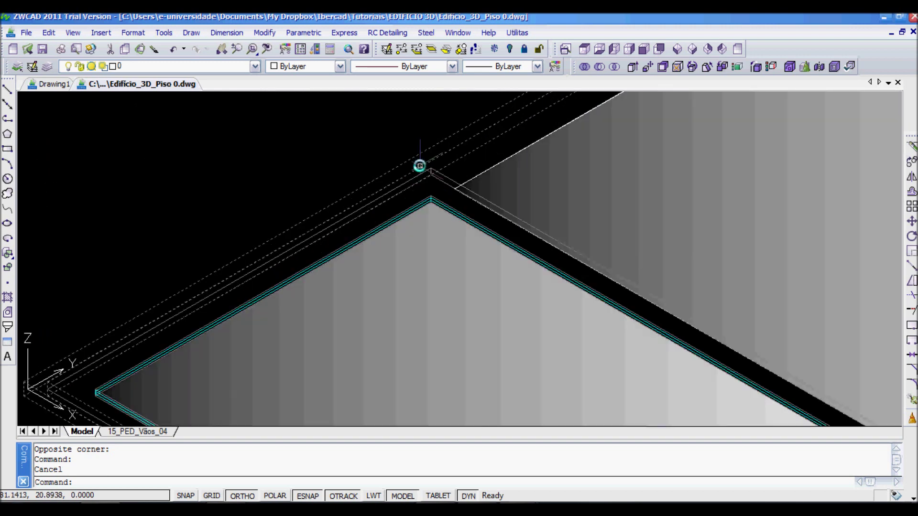
pyautogui.moveTo(159, 274); pyautogui.dragTo(196, 190, button='middle')
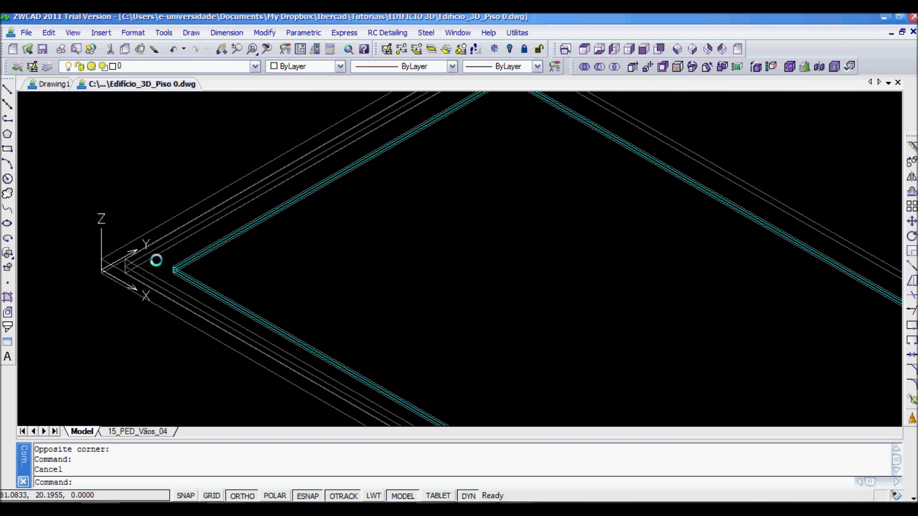
pyautogui.scroll(3, 156, 260)
pyautogui.scroll(-3, 125, 275)
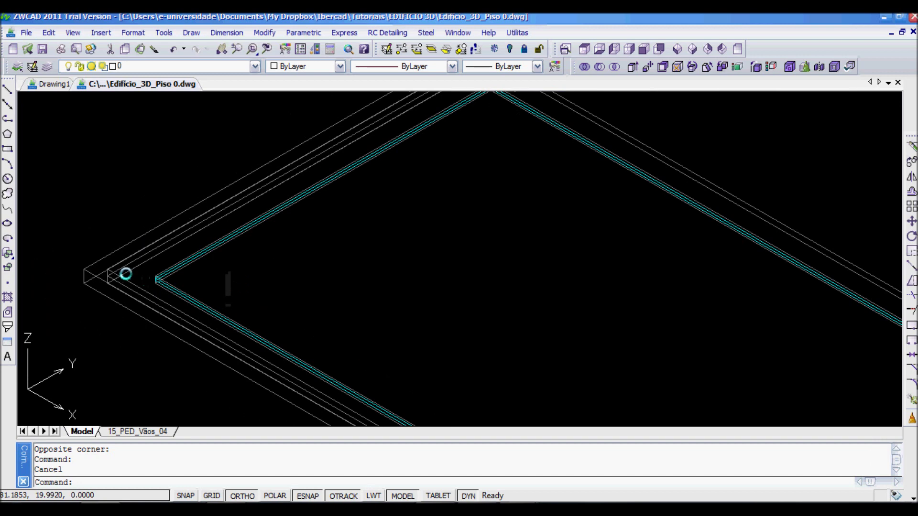
pyautogui.scroll(-3, 509, 181)
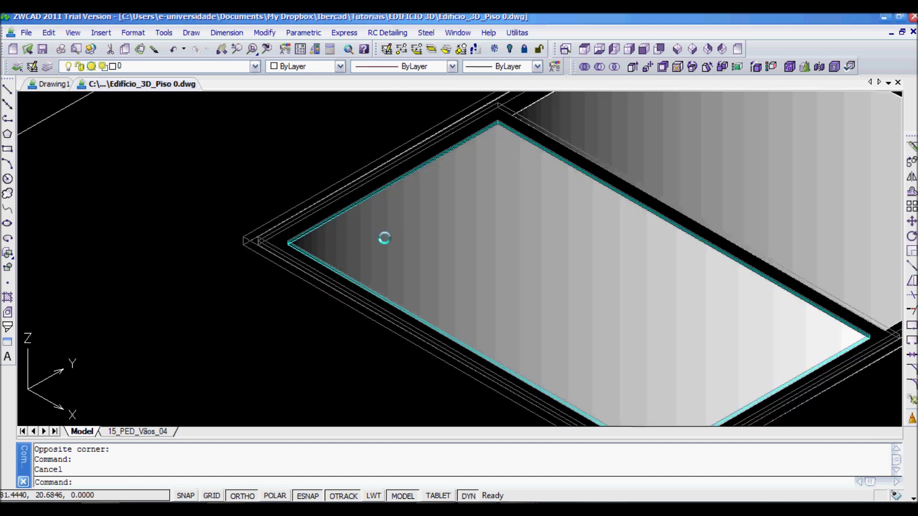
pyautogui.scroll(3, 286, 239)
pyautogui.scroll(2, 292, 219)
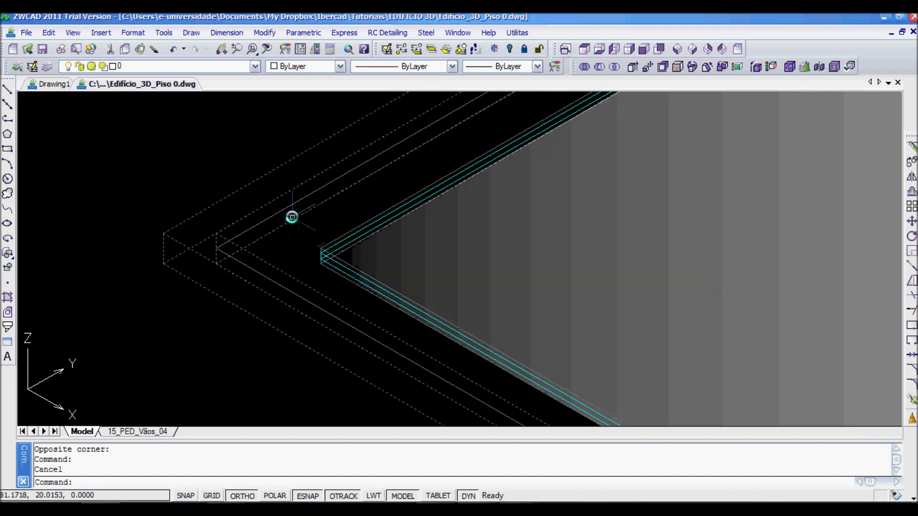
pyautogui.write('M')
pyautogui.press('Return')
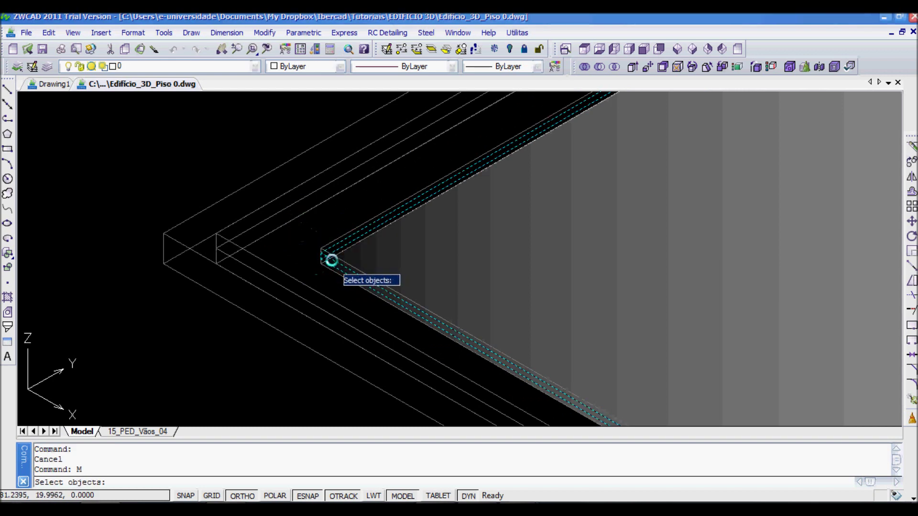
pyautogui.click(326, 259)
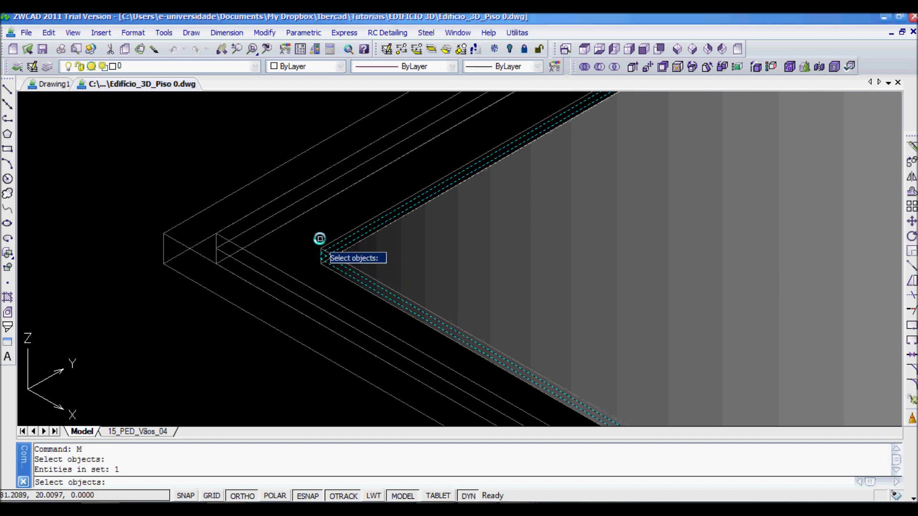
pyautogui.click(252, 239)
pyautogui.press('Return')
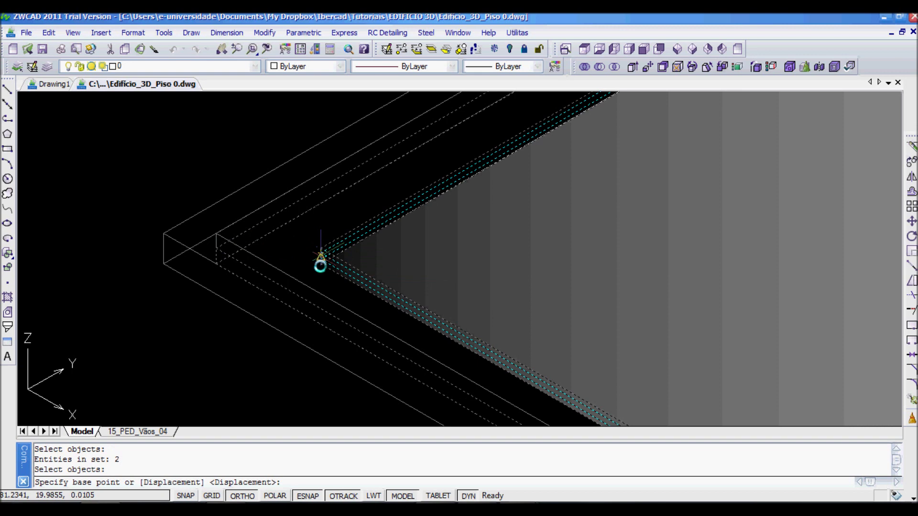
pyautogui.click(211, 252)
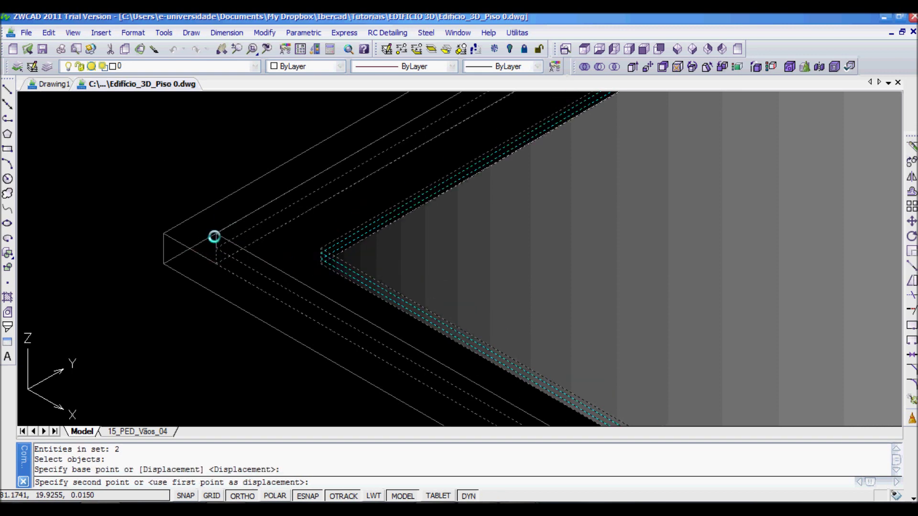
pyautogui.click(213, 236)
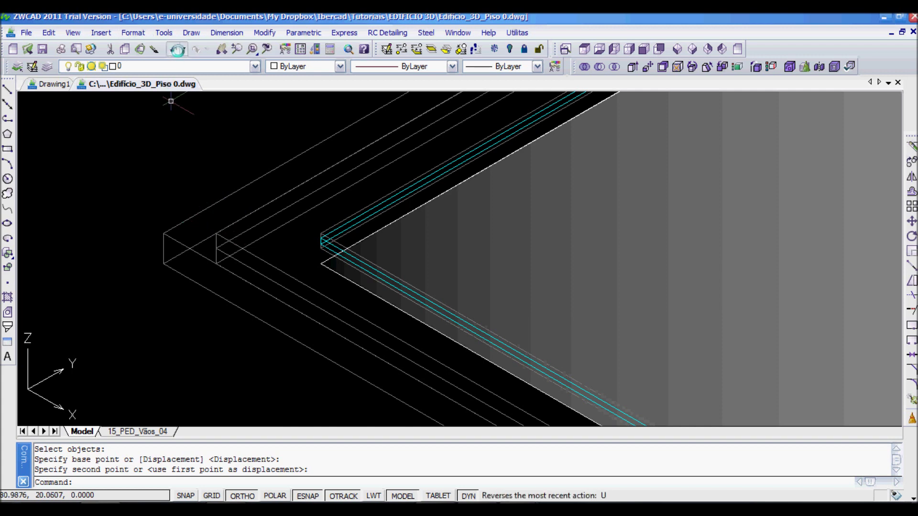
# - Undo the last move of the sash and glass pane and clear the selection
pyautogui.click(173, 48)
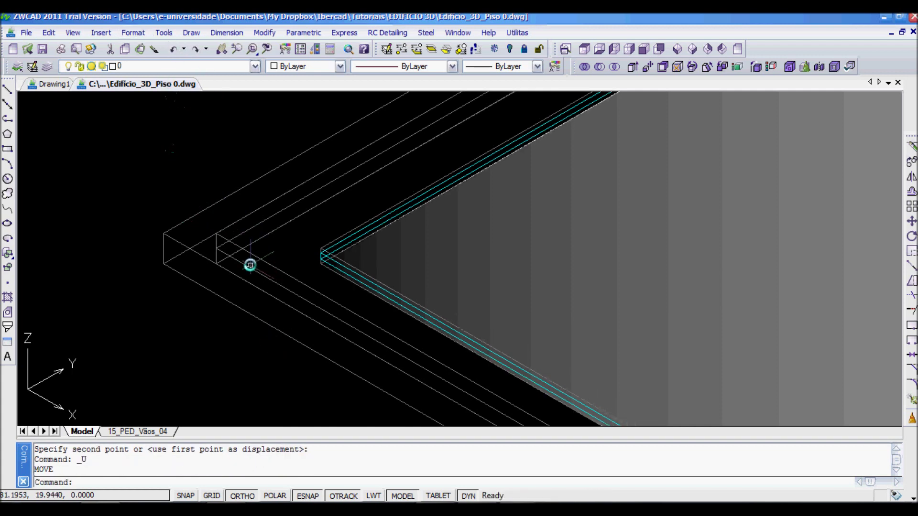
pyautogui.click(302, 282)
pyautogui.press('Escape')
pyautogui.press('Escape')
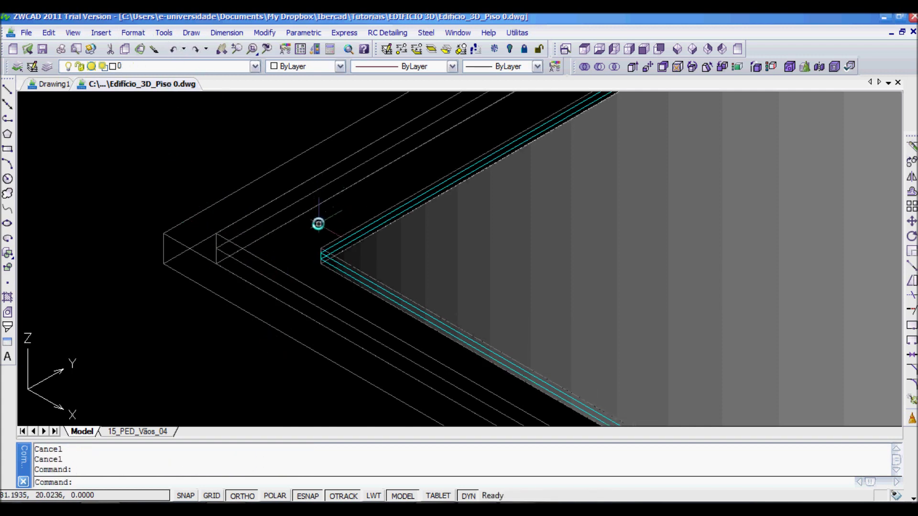
pyautogui.press('Escape')
# - Try to move the sash and glass pane from the sash's upper corner to the midpoint of the frame's far inner corner edge
pyautogui.scroll(-5, 320, 263)
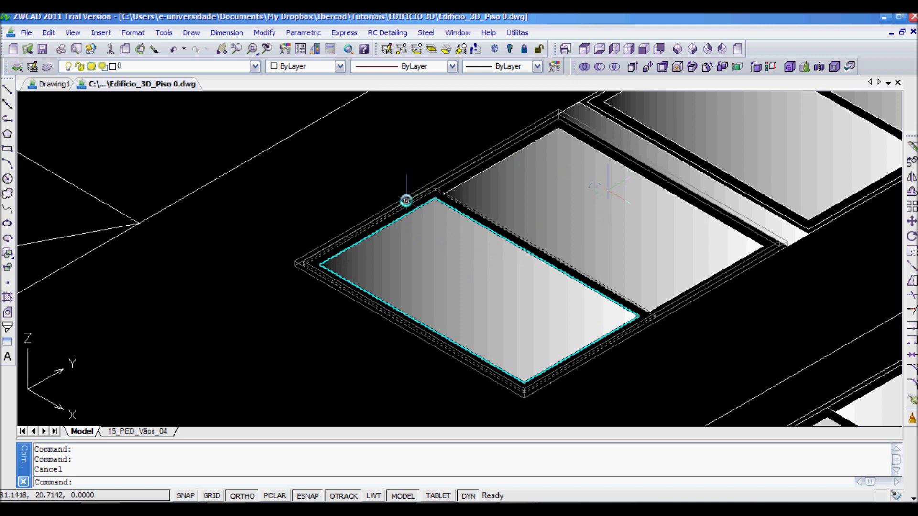
pyautogui.scroll(5, 441, 203)
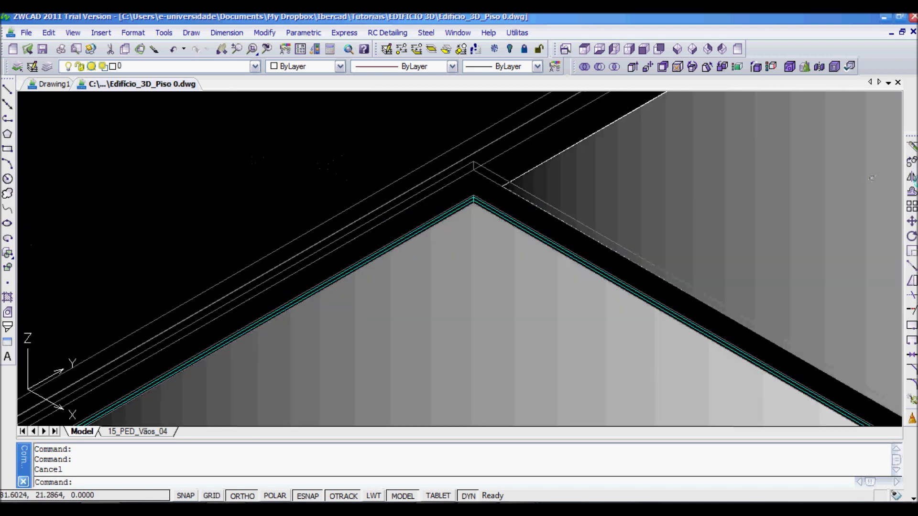
pyautogui.click(911, 221)
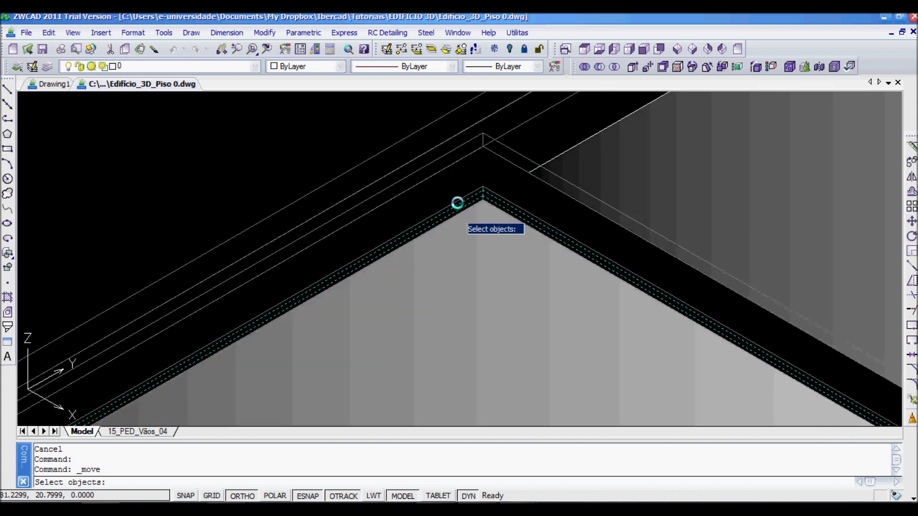
pyautogui.click(457, 204)
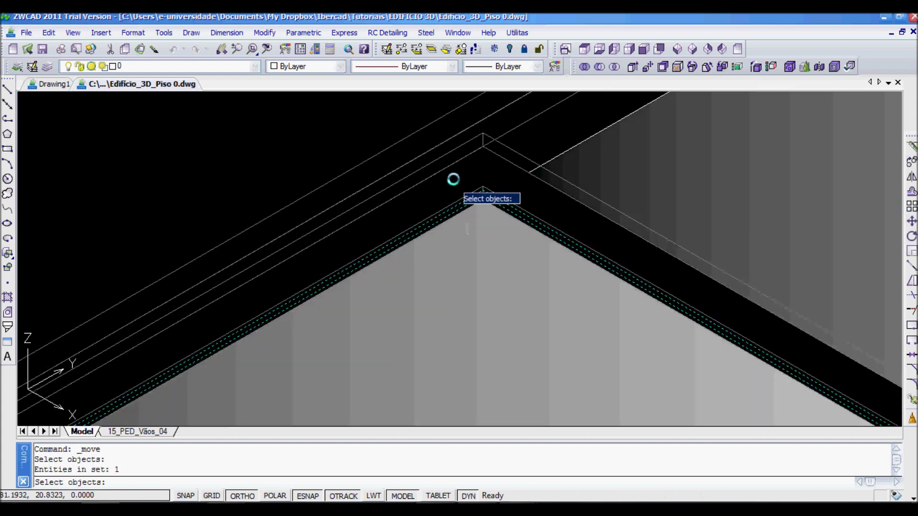
pyautogui.click(429, 140)
pyautogui.press('Return')
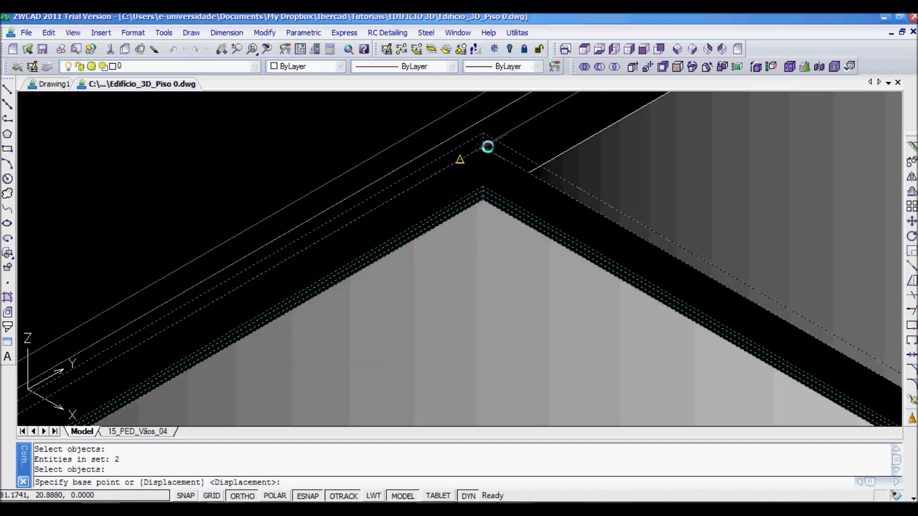
pyautogui.click(482, 130)
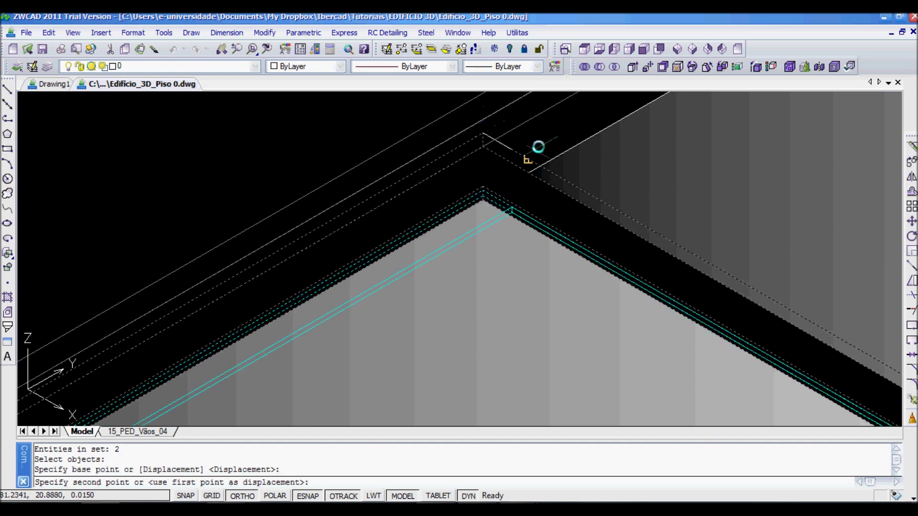
pyautogui.moveTo(537, 147); pyautogui.dragTo(336, 364, button='middle')
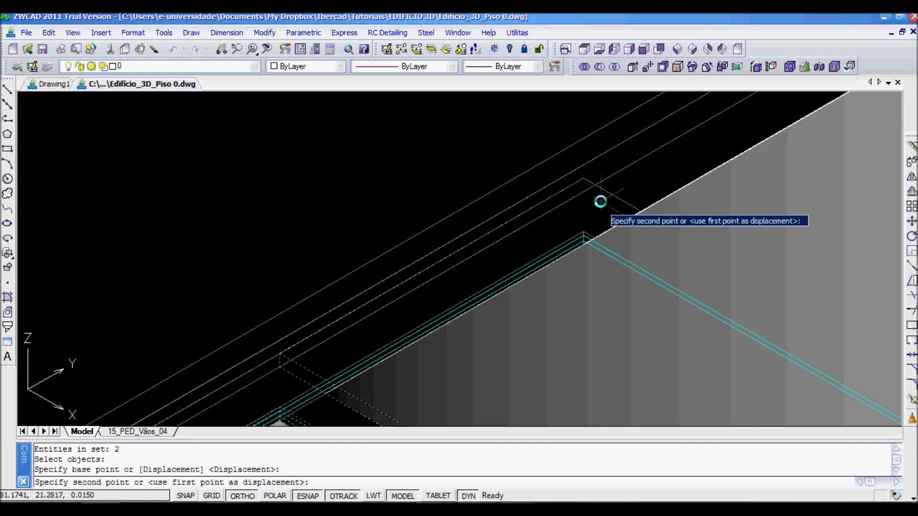
pyautogui.moveTo(727, 145); pyautogui.dragTo(344, 402, button='middle')
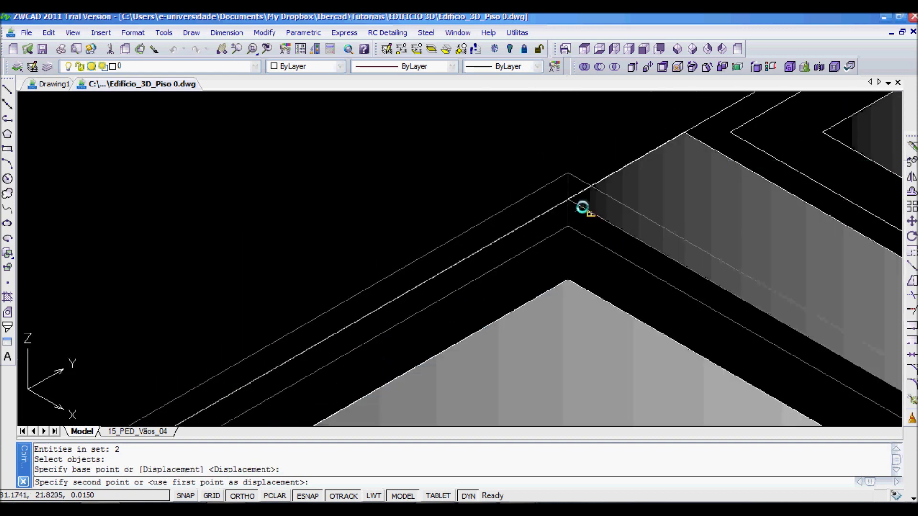
pyautogui.click(569, 200)
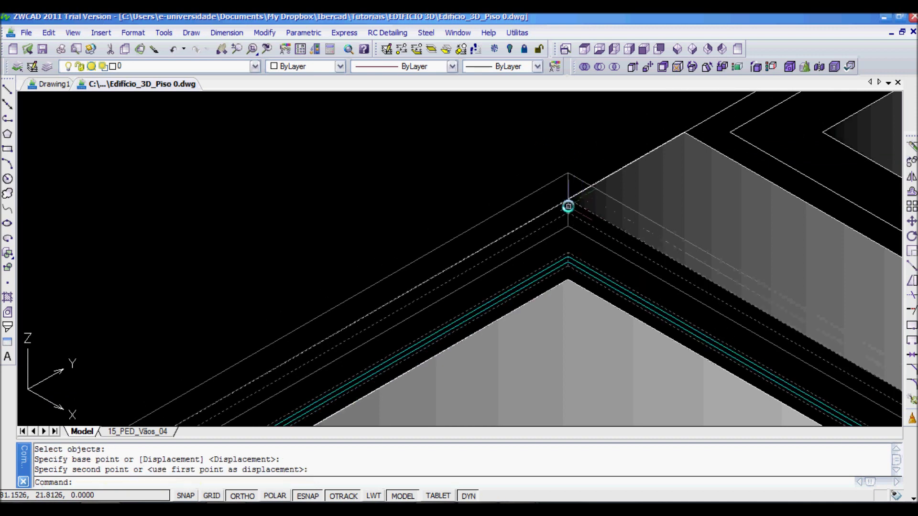
# - Undo the last view change and the move of the sash and glass pane along the frame
pyautogui.scroll(-2, 602, 258)
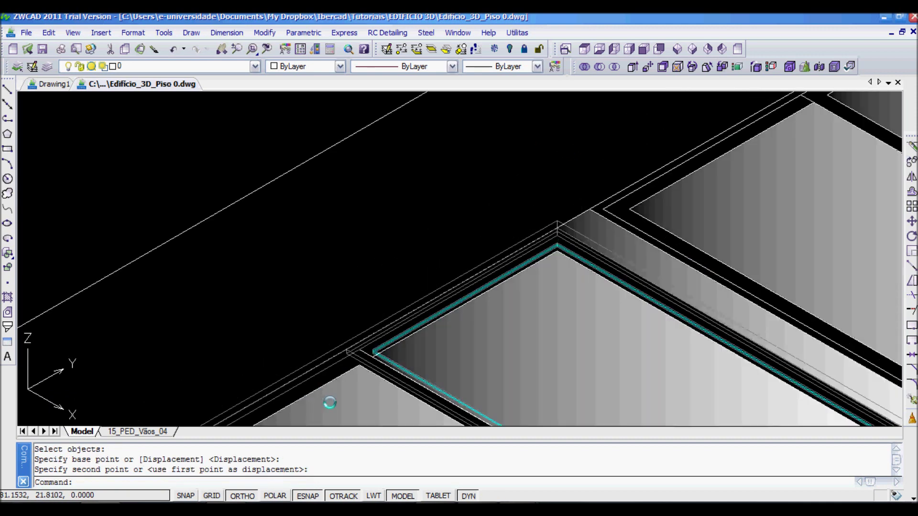
pyautogui.moveTo(359, 362); pyautogui.dragTo(388, 280, button='middle')
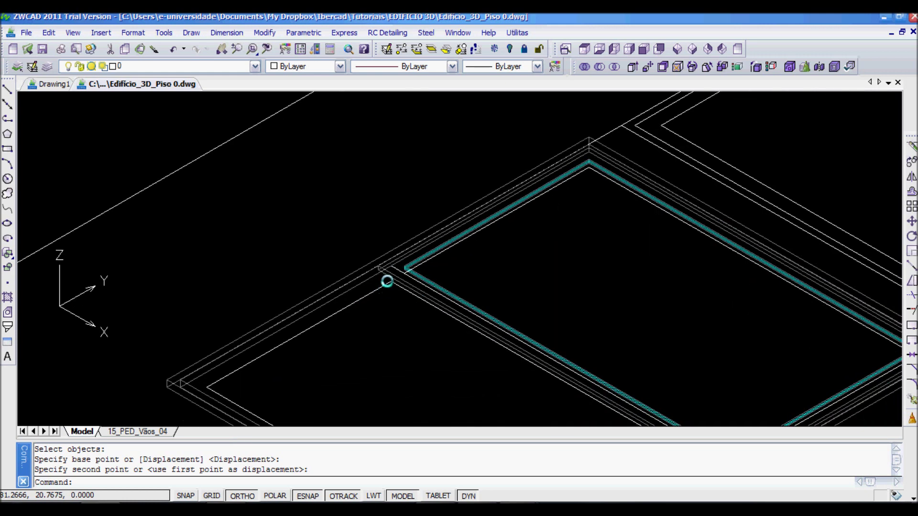
pyautogui.scroll(2, 389, 266)
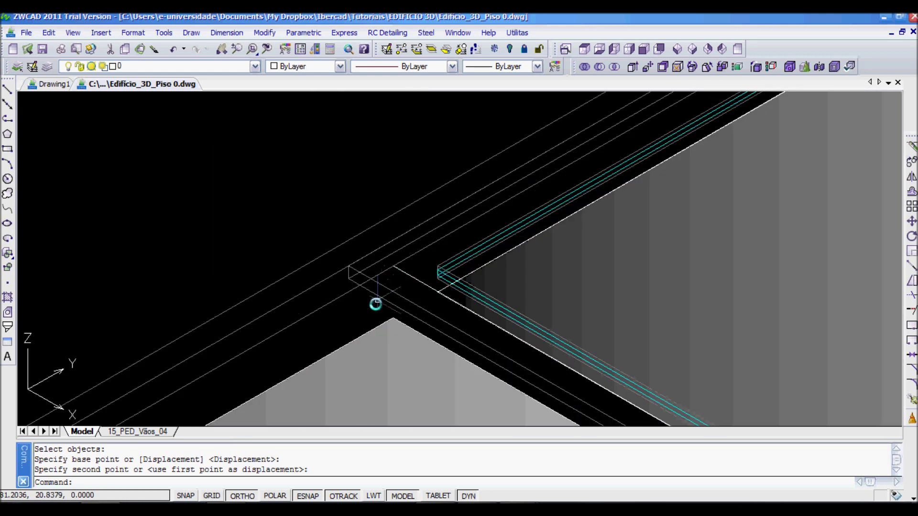
pyautogui.scroll(-1, 370, 283)
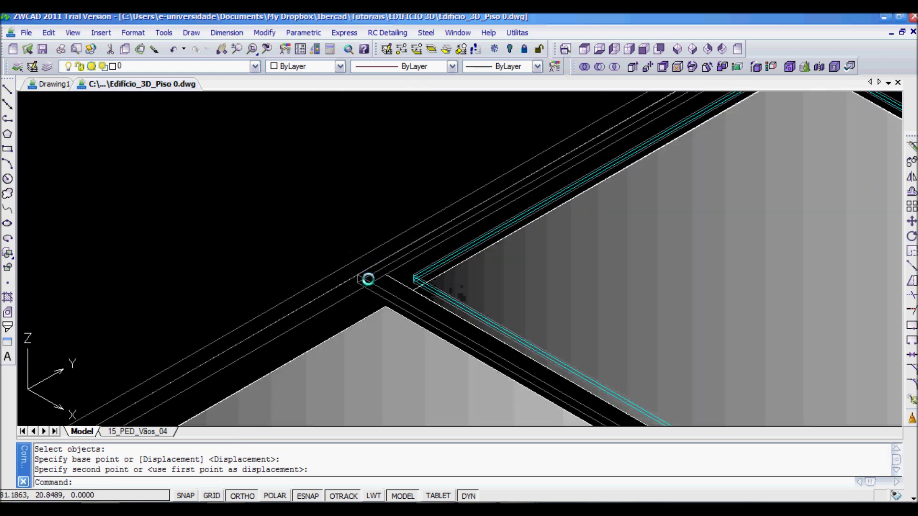
pyautogui.write('u')
pyautogui.press('Return')
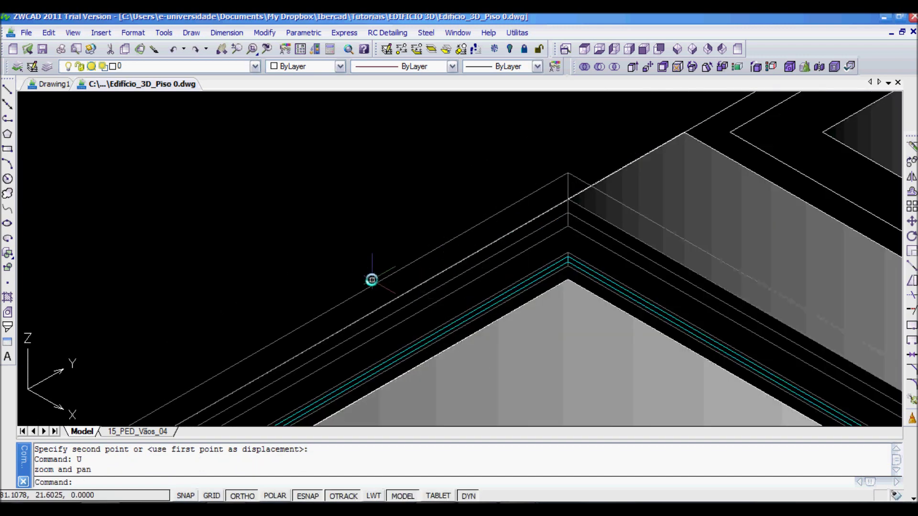
pyautogui.write('u')
pyautogui.press('Return')
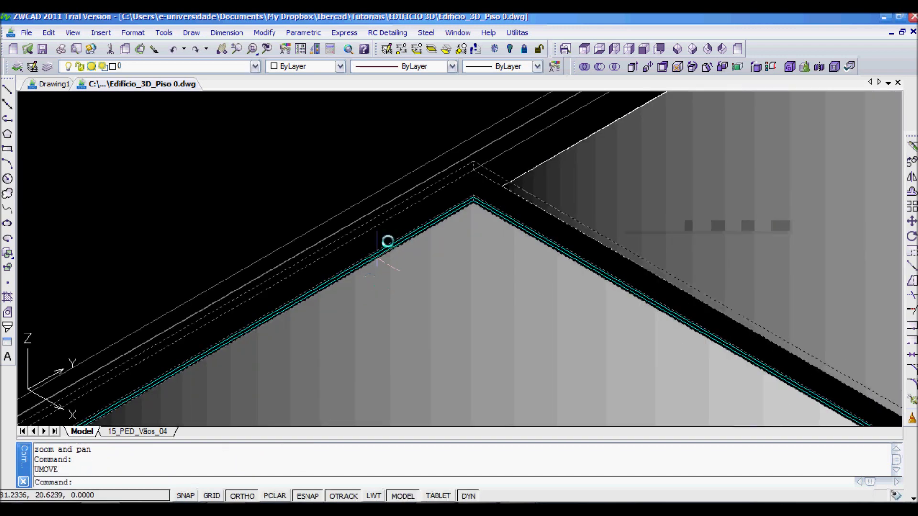
# - Copy the sash and glass pane from the sash's upper corner to the midpoint of the frame's far inner corner edge
pyautogui.scroll(3, 475, 195)
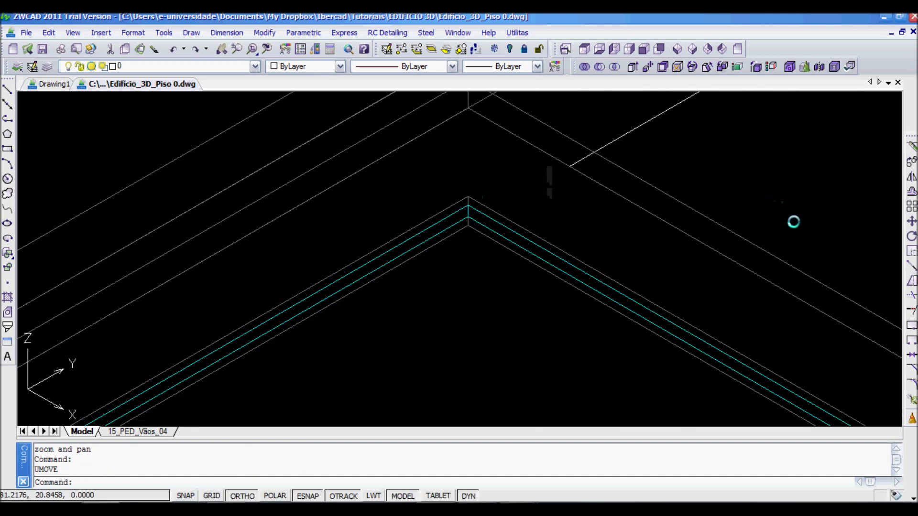
pyautogui.click(912, 162)
pyautogui.click(458, 225)
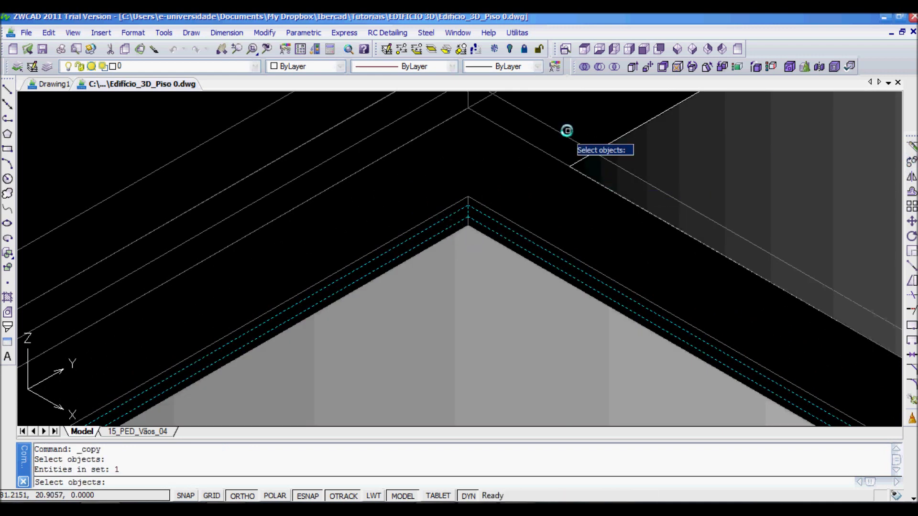
pyautogui.click(532, 144)
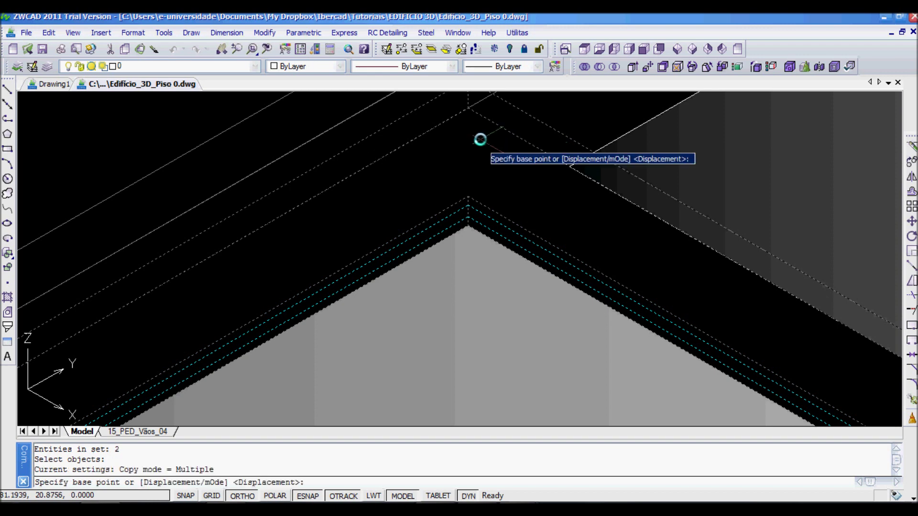
pyautogui.press('Return')
pyautogui.scroll(2, 499, 206)
pyautogui.moveTo(499, 205); pyautogui.dragTo(496, 254, button='middle')
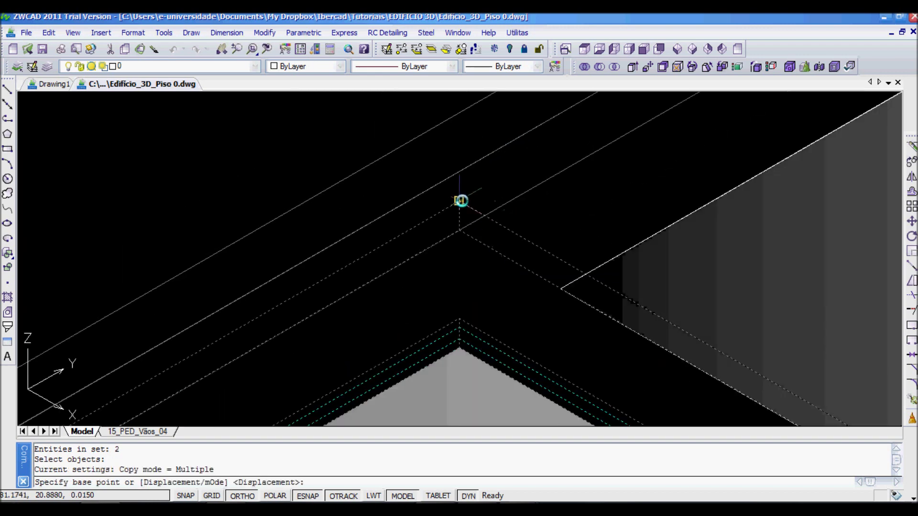
pyautogui.click(460, 200)
pyautogui.scroll(-2, 491, 205)
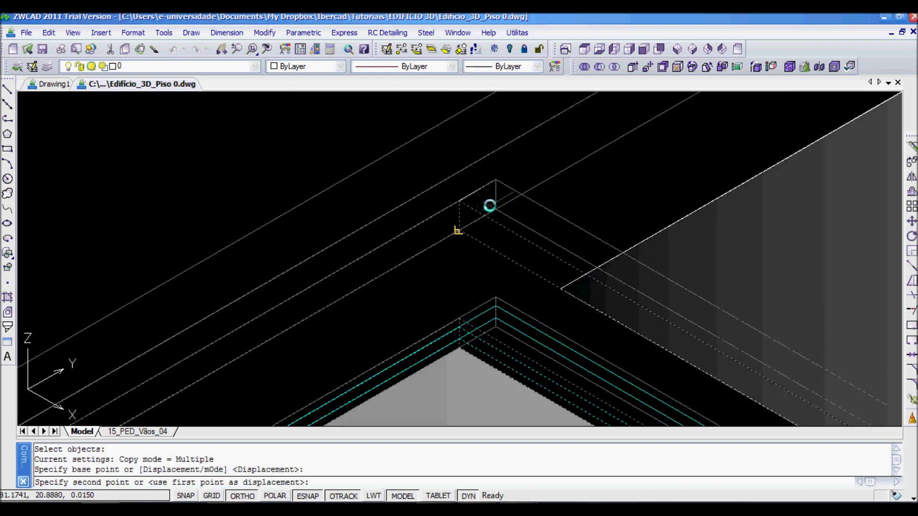
pyautogui.scroll(-2, 503, 211)
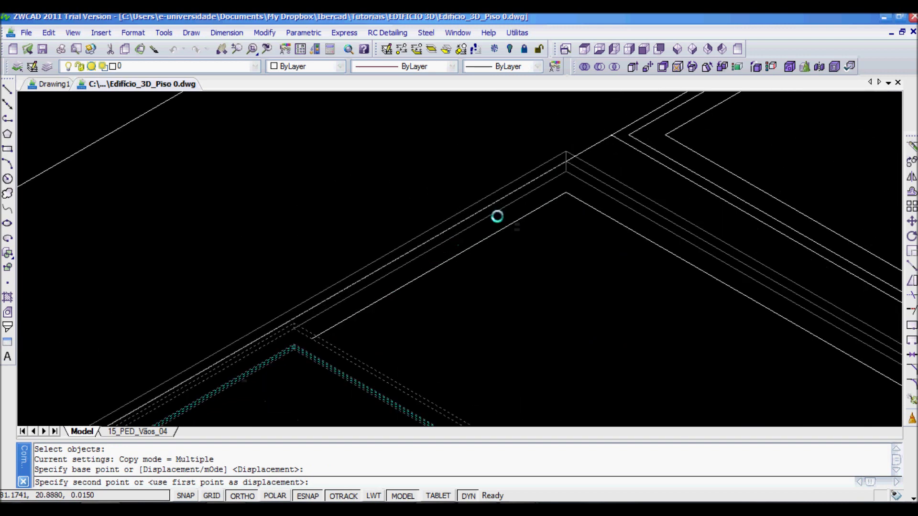
pyautogui.click(567, 160)
pyautogui.rightClick(258, 238)
pyautogui.click(270, 240)
pyautogui.scroll(4, 274, 351)
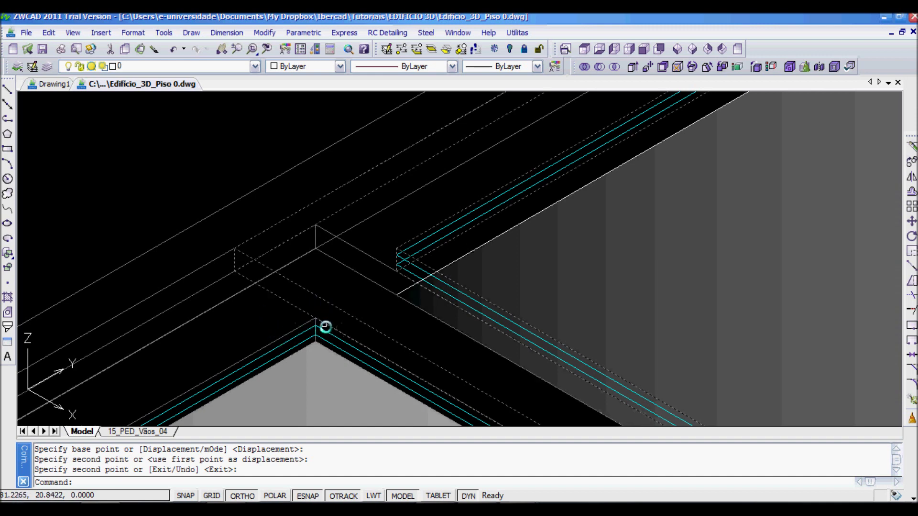
pyautogui.scroll(-5, 389, 297)
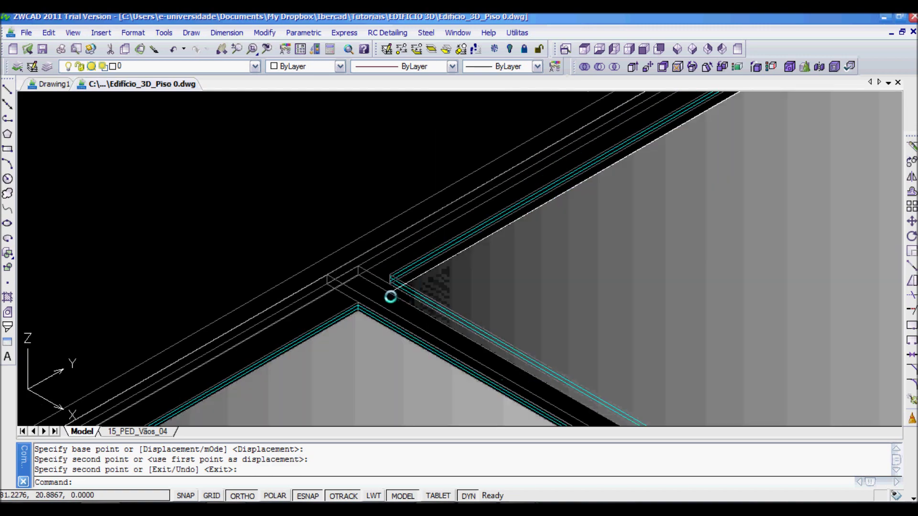
pyautogui.scroll(-3, 367, 293)
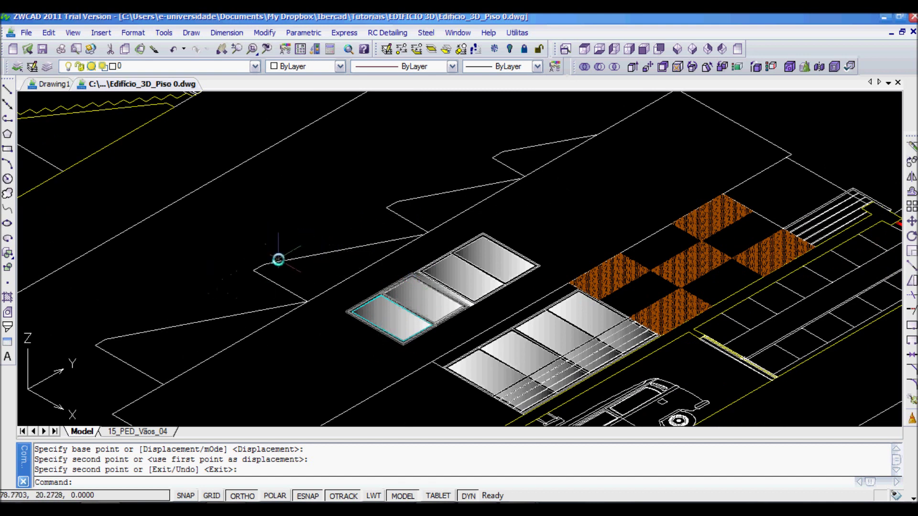
# - Rotate the frame, both sashes and both glass panes 90 degrees in 3D about the frame's long outer edge parallel to Y
pyautogui.hotkey('ctrl', 'a')
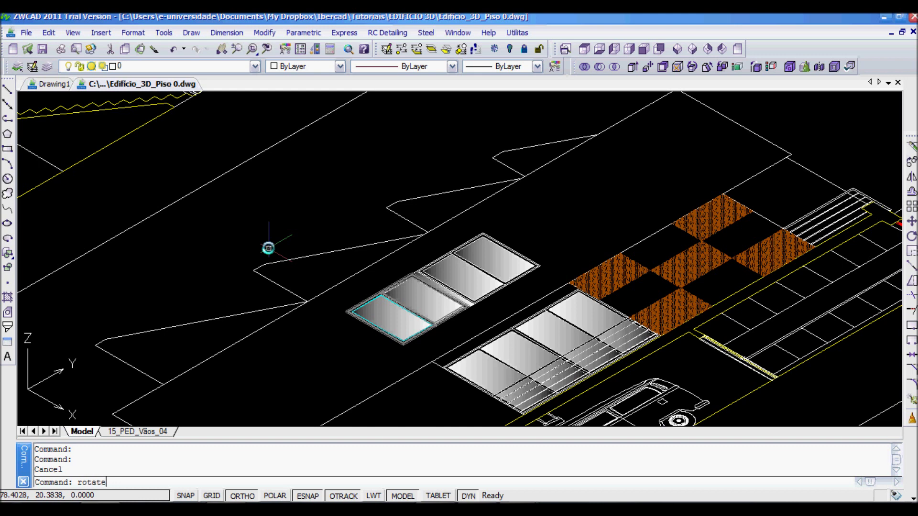
pyautogui.press('Return')
pyautogui.click(270, 212)
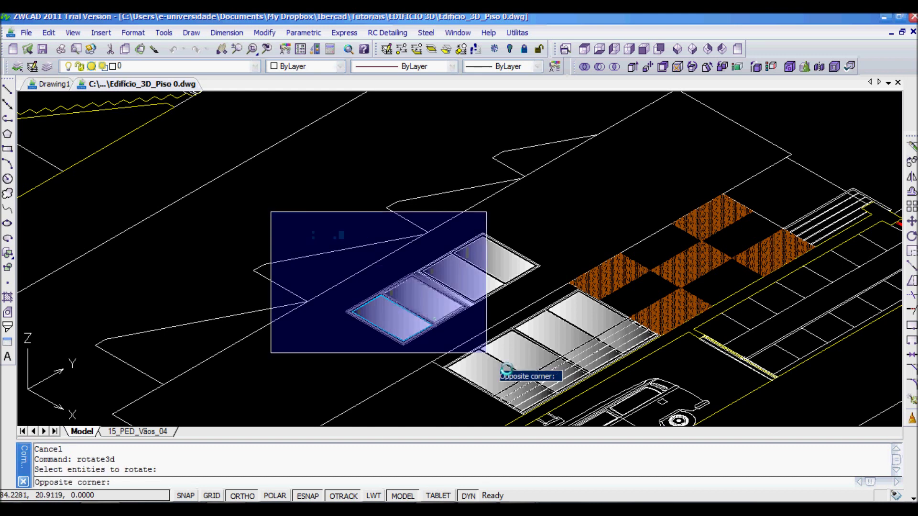
pyautogui.click(521, 379)
pyautogui.press('Return')
pyautogui.scroll(5, 332, 330)
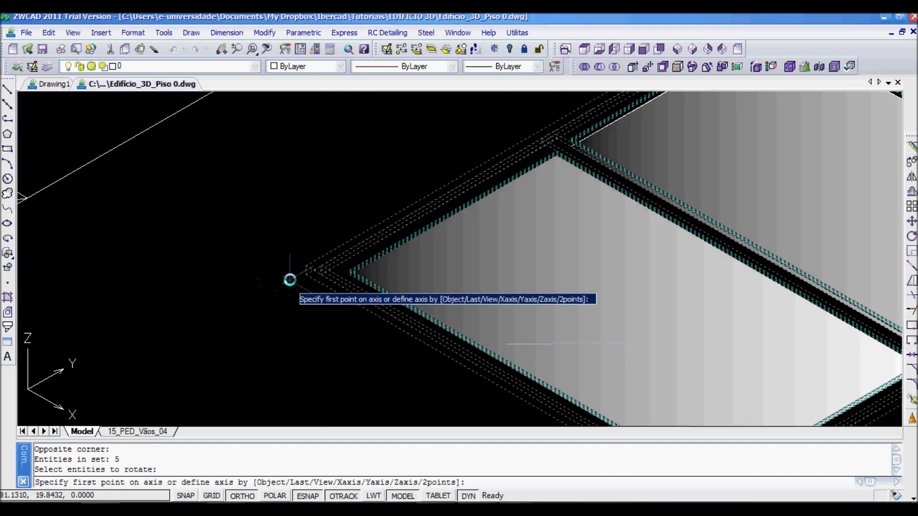
pyautogui.click(302, 279)
pyautogui.moveTo(437, 178); pyautogui.dragTo(265, 228, button='middle')
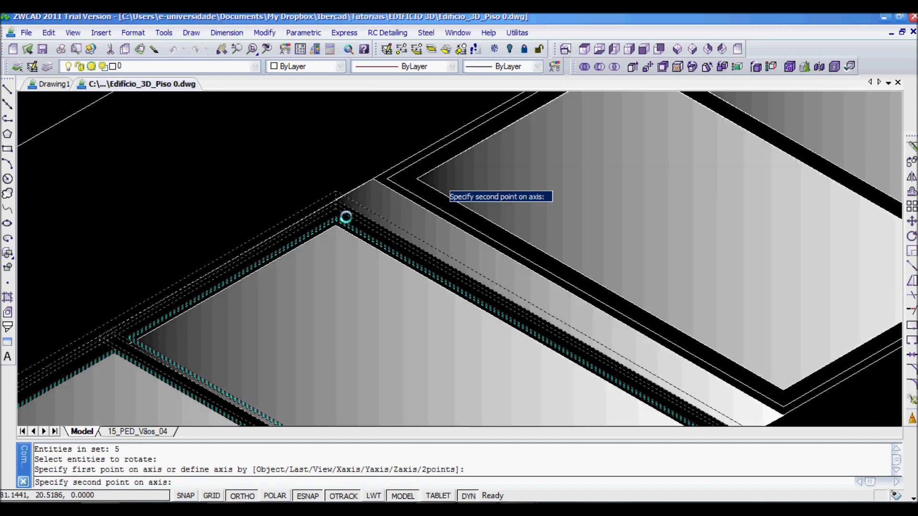
pyautogui.scroll(4, 334, 196)
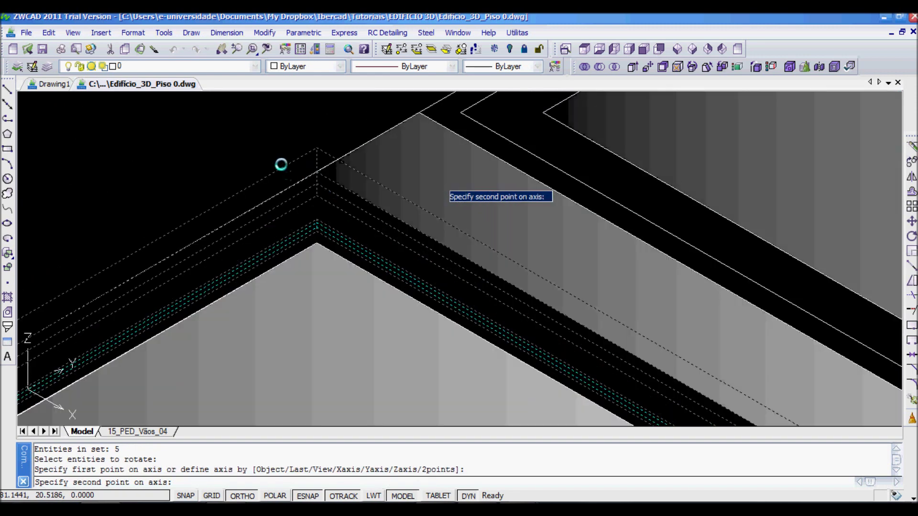
pyautogui.scroll(2, 264, 160)
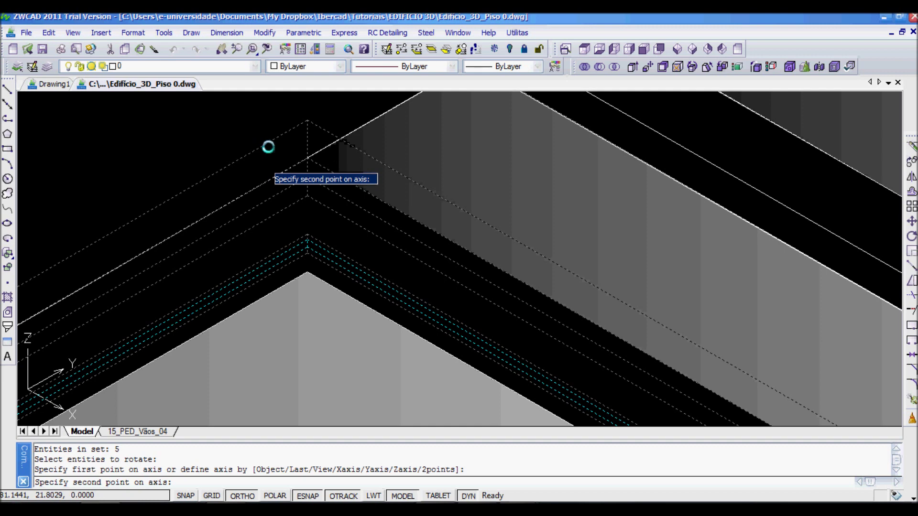
pyautogui.click(303, 157)
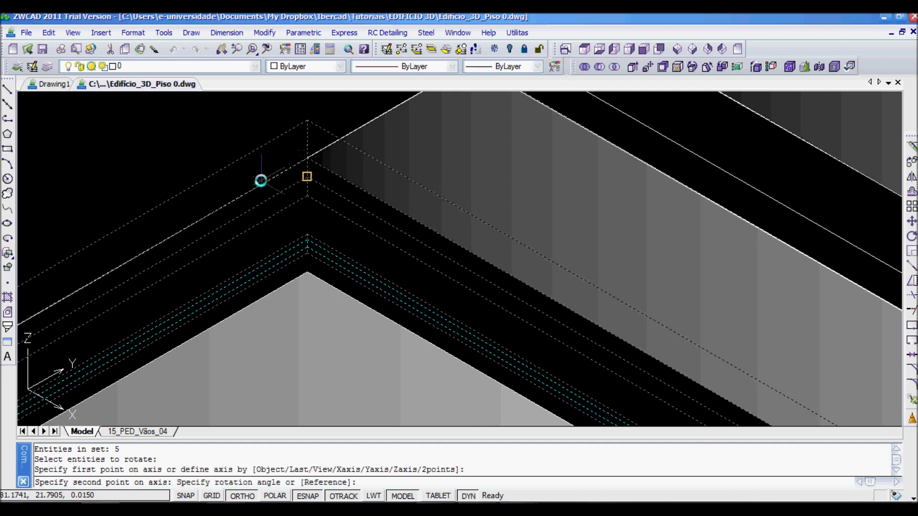
pyautogui.write('90')
pyautogui.press('Return')
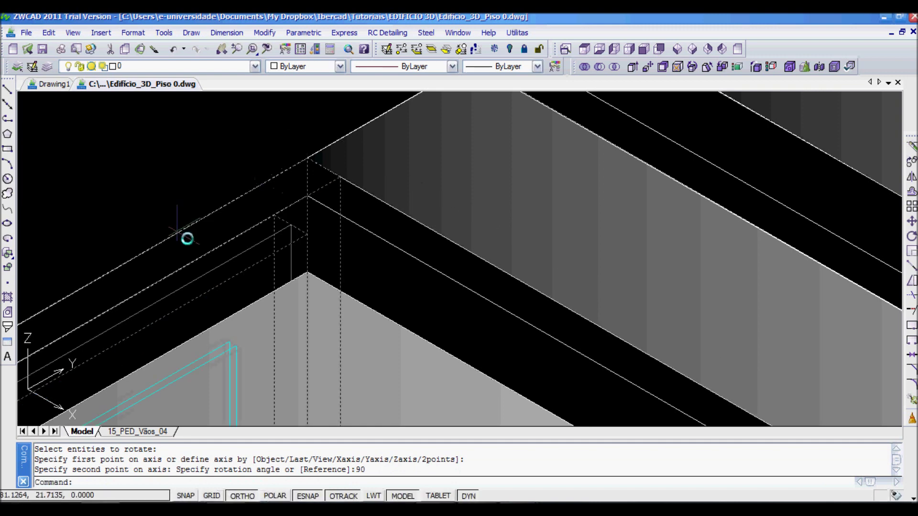
pyautogui.scroll(-1, 239, 191)
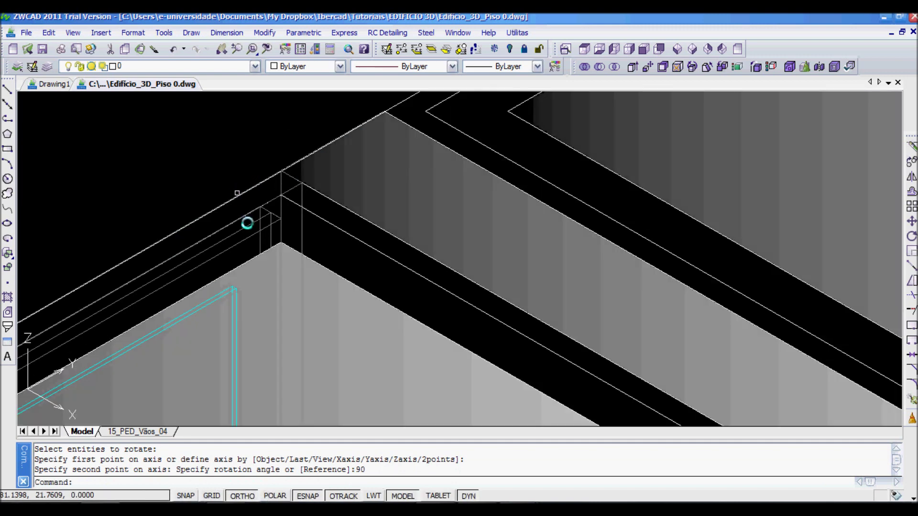
pyautogui.scroll(-1, 239, 196)
pyautogui.scroll(-1, 241, 237)
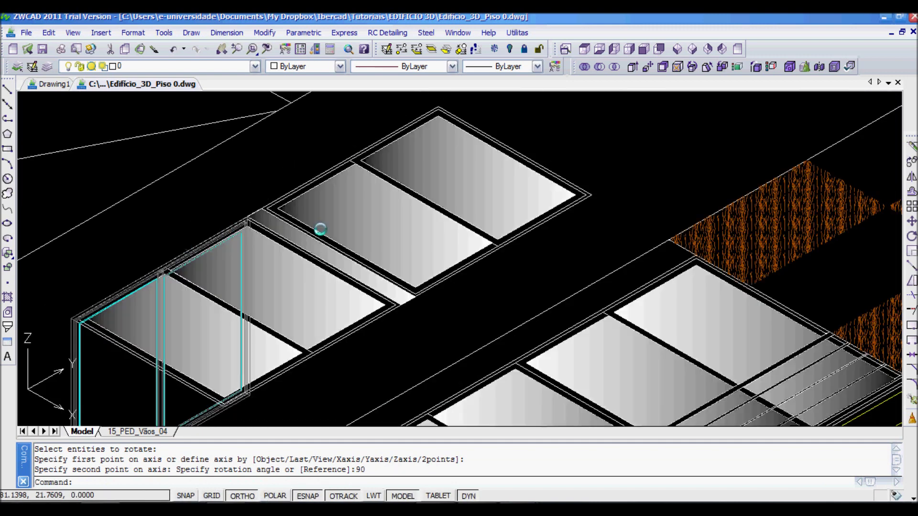
# - Rotate the frame, both sashes and both glass panes 180 degrees in 3D about the frame's long outer edge parallel to Y
pyautogui.rightClick(147, 209)
pyautogui.click(170, 213)
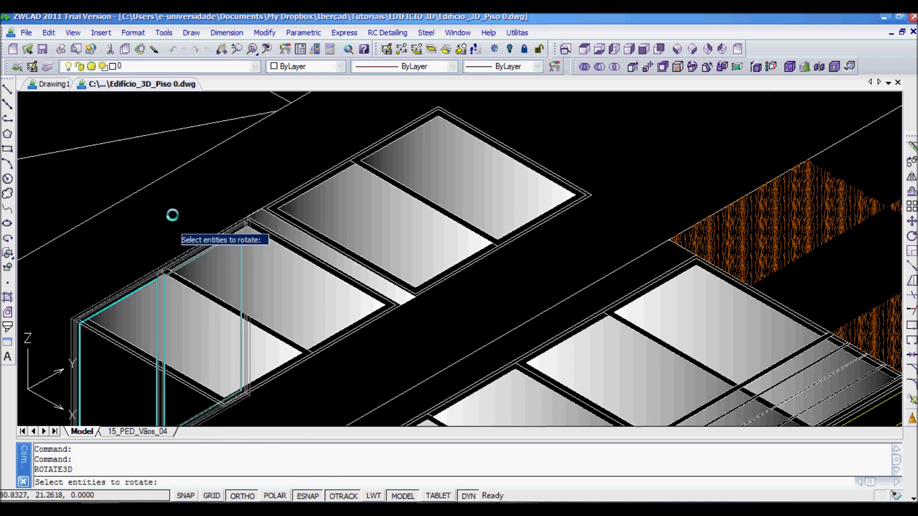
pyautogui.click(180, 411)
pyautogui.click(143, 411)
pyautogui.click(88, 387)
pyautogui.click(62, 385)
pyautogui.scroll(2, 69, 320)
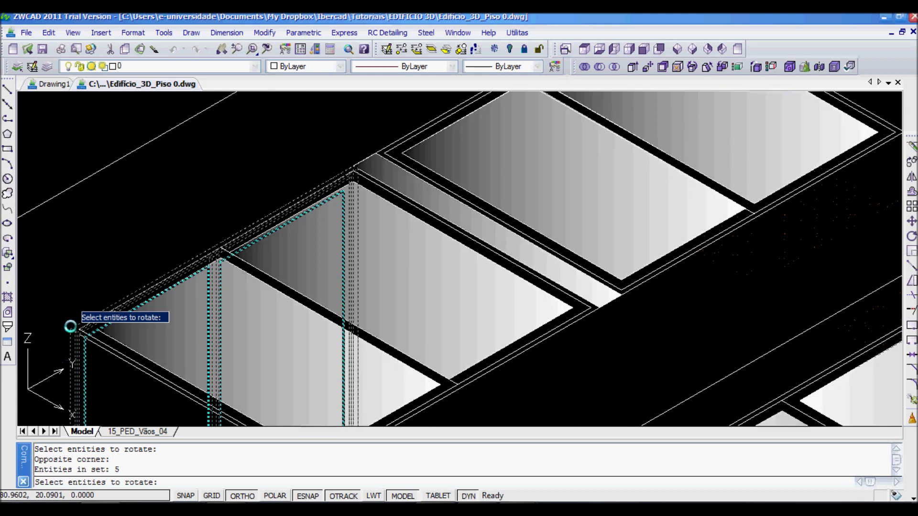
pyautogui.scroll(2, 64, 323)
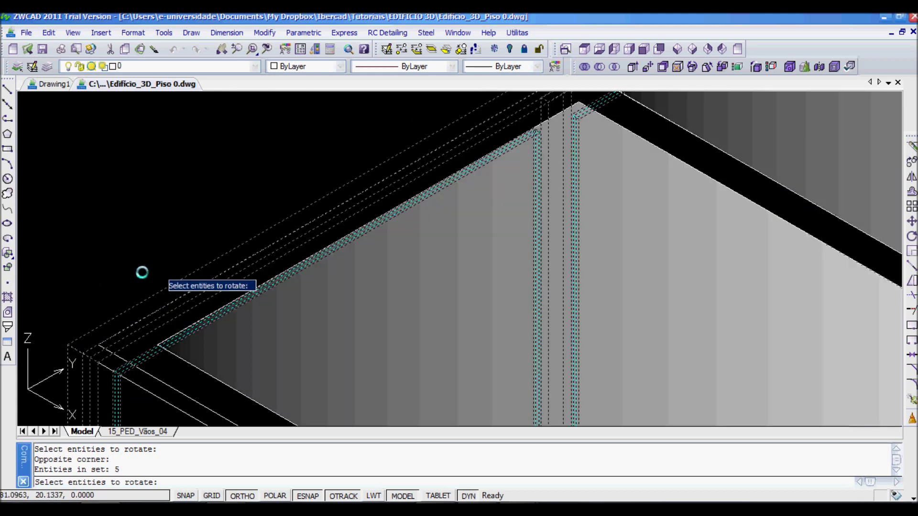
pyautogui.press('Return')
pyautogui.click(62, 343)
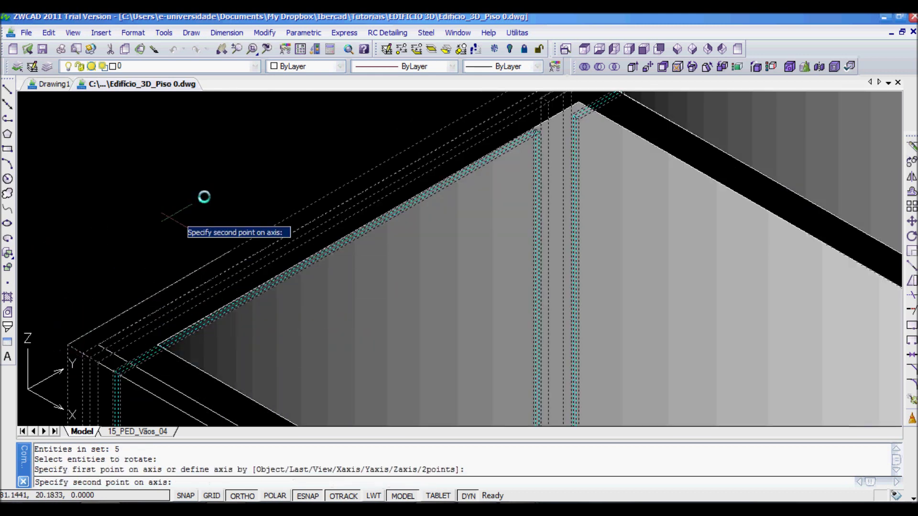
pyautogui.scroll(2, 50, 306)
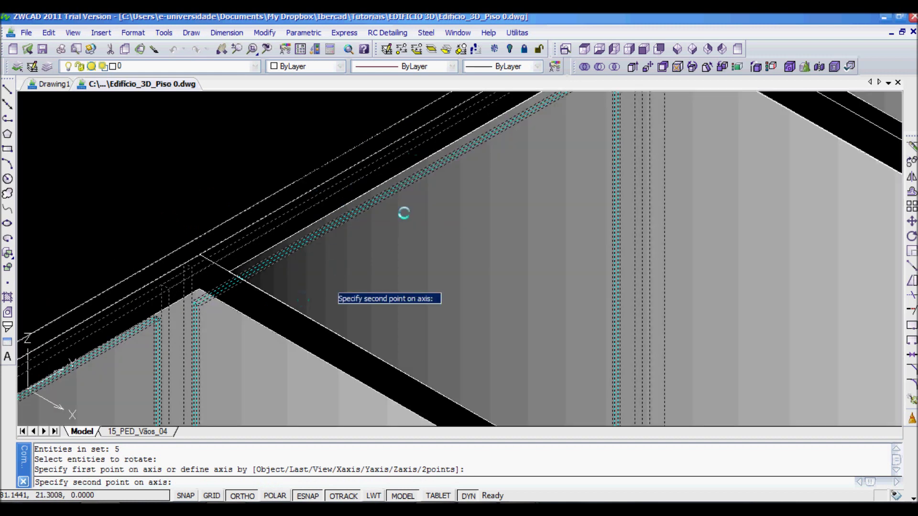
pyautogui.scroll(-2, 355, 123)
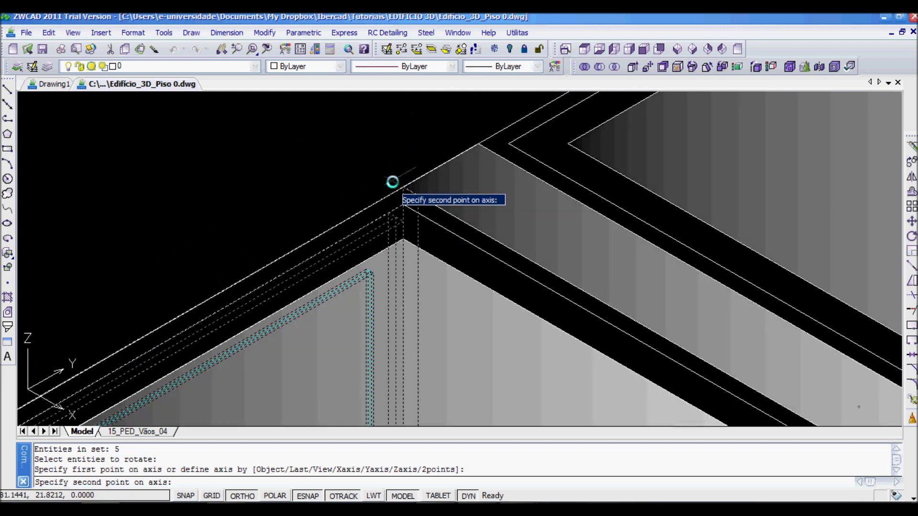
pyautogui.click(392, 180)
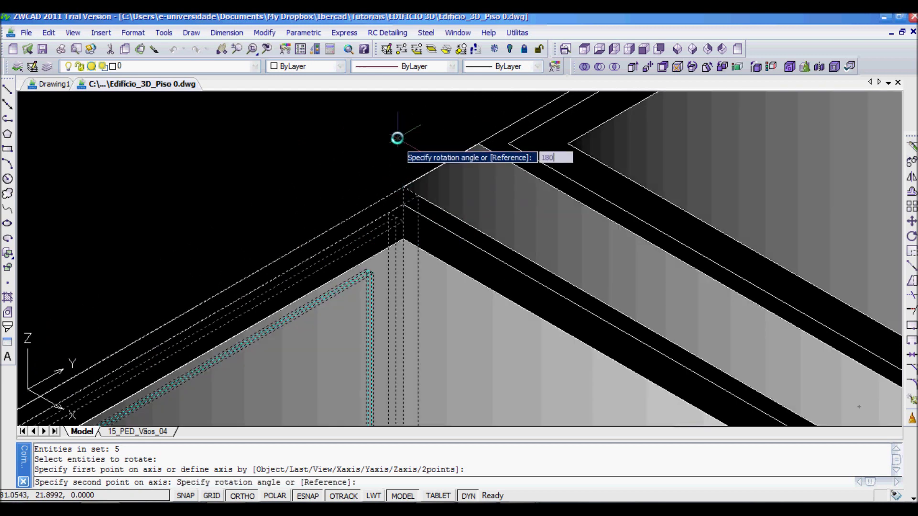
pyautogui.press('Return')
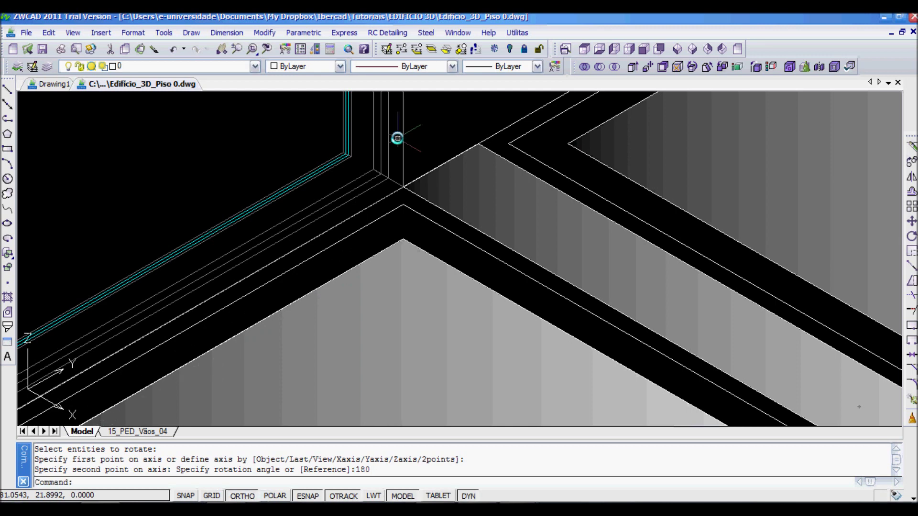
# - Shade the model to inspect the upright two-sash window with its frame and glass panes
pyautogui.scroll(-2, 414, 161)
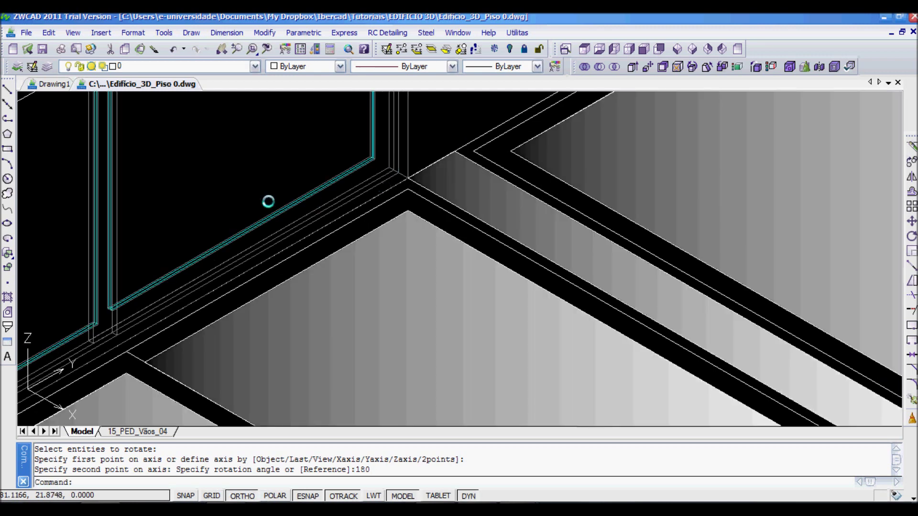
pyautogui.scroll(-3, 268, 201)
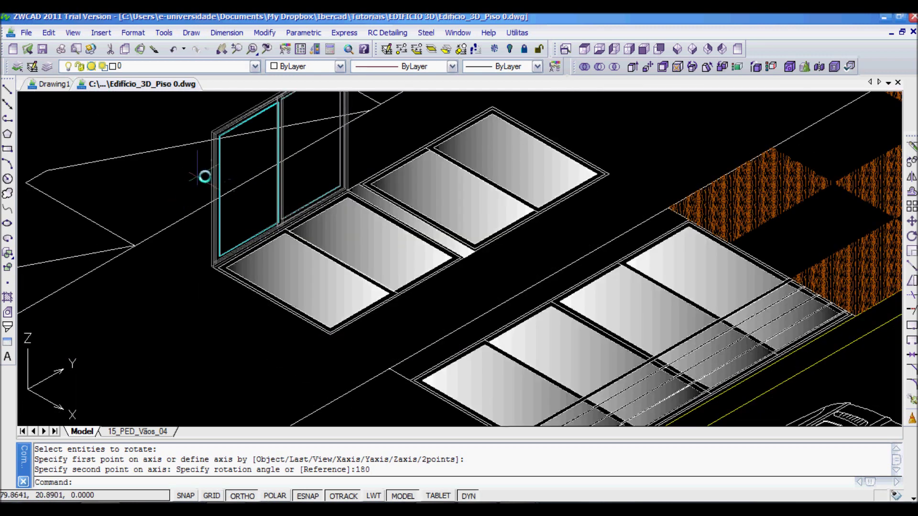
pyautogui.scroll(3, 215, 242)
pyautogui.scroll(2, 245, 197)
pyautogui.moveTo(244, 197); pyautogui.dragTo(297, 237, button='middle')
pyautogui.write('sha')
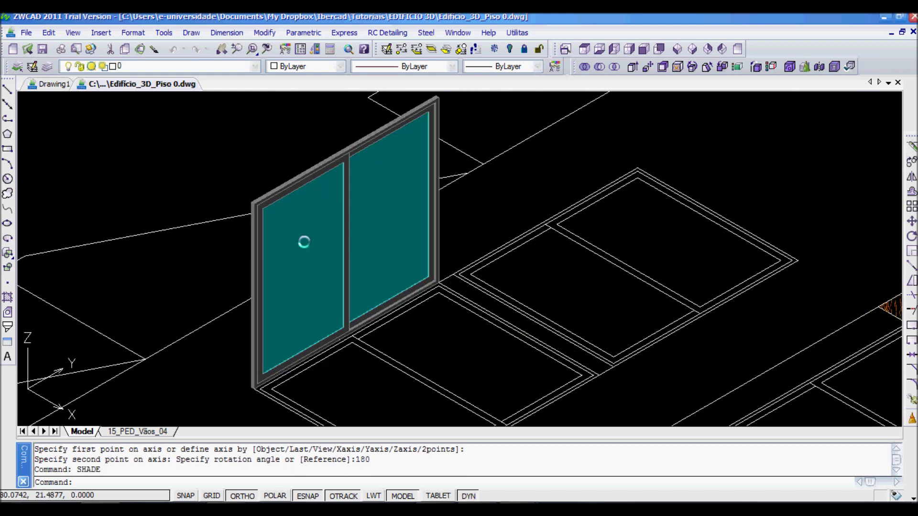